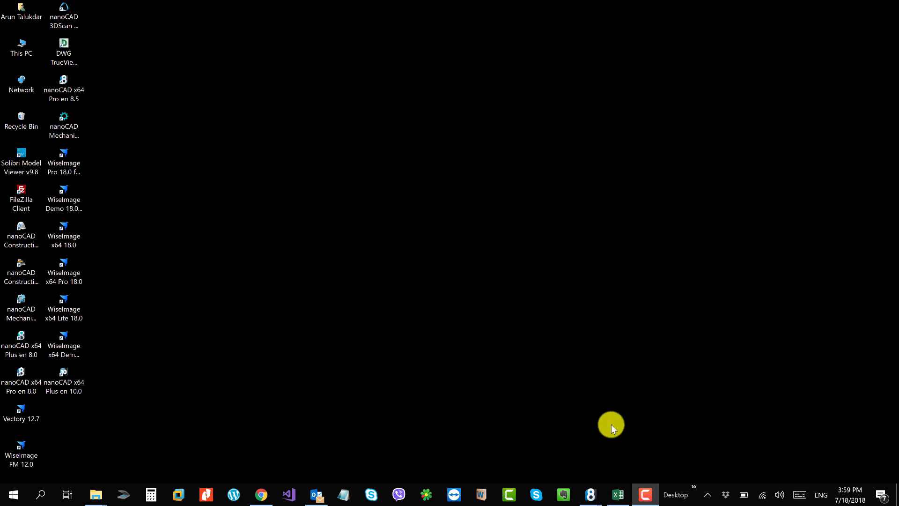
Step: Bring the empty Untitled0 drawing forward and pan it so the origin sits nearer centre
{"action": "mouse_move", "coordinate": [590, 495]}
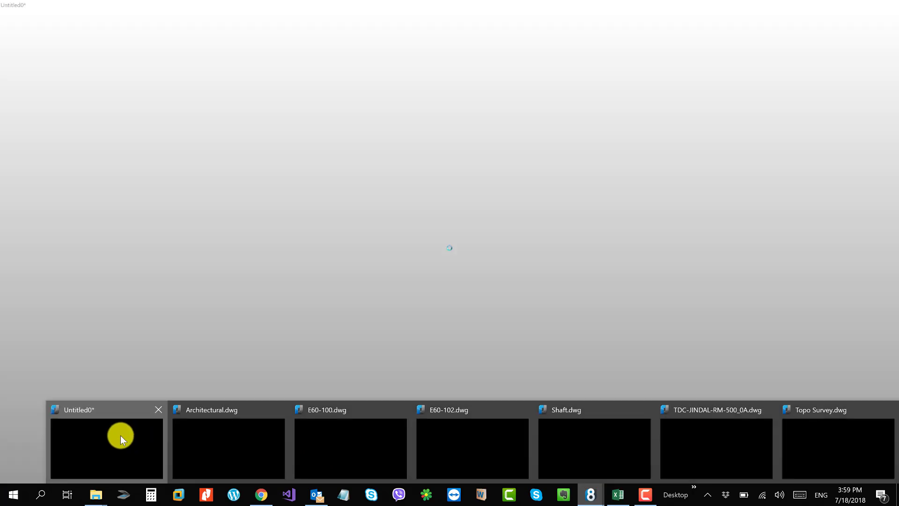
{"action": "left_click", "coordinate": [121, 435]}
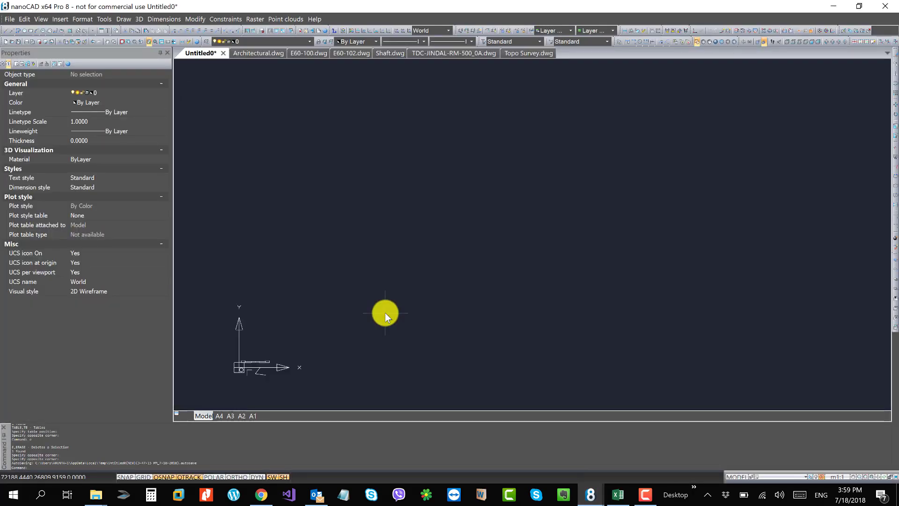
{"action": "mouse_move", "coordinate": [325, 252]}
{"action": "middle_mouse_down"}
{"action": "mouse_move", "coordinate": [355, 237]}
{"action": "mouse_move", "coordinate": [352, 268]}
{"action": "middle_mouse_up"}
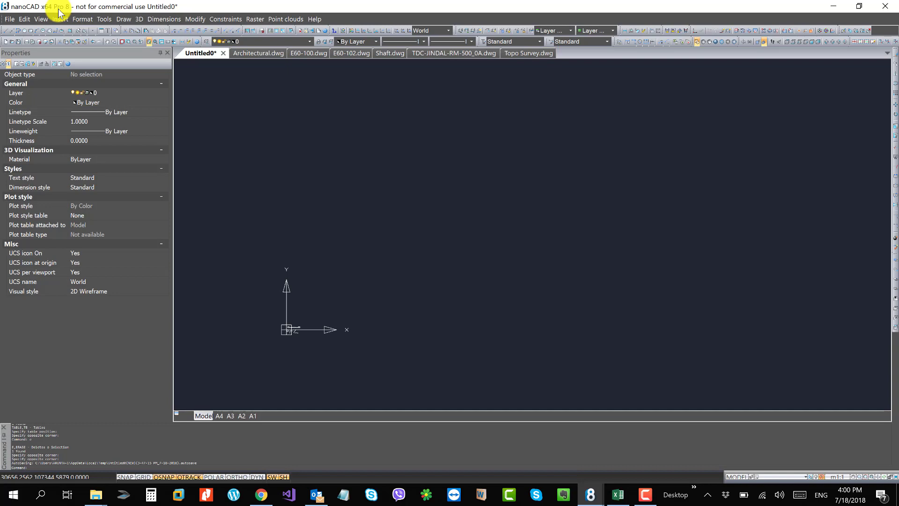
Step: Look over the File menu, dismiss it, then reopen it to reach Save As
{"action": "left_click", "coordinate": [9, 19]}
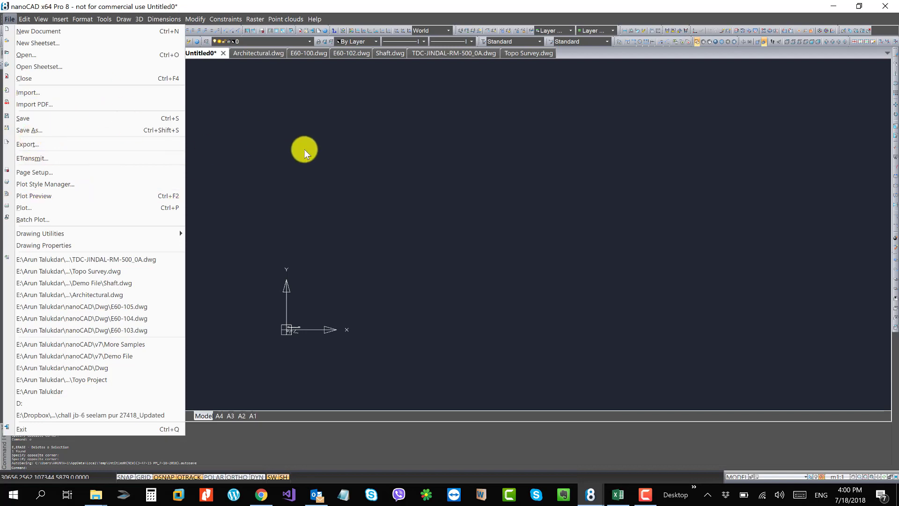
{"action": "left_click", "coordinate": [273, 191]}
{"action": "left_click", "coordinate": [314, 159]}
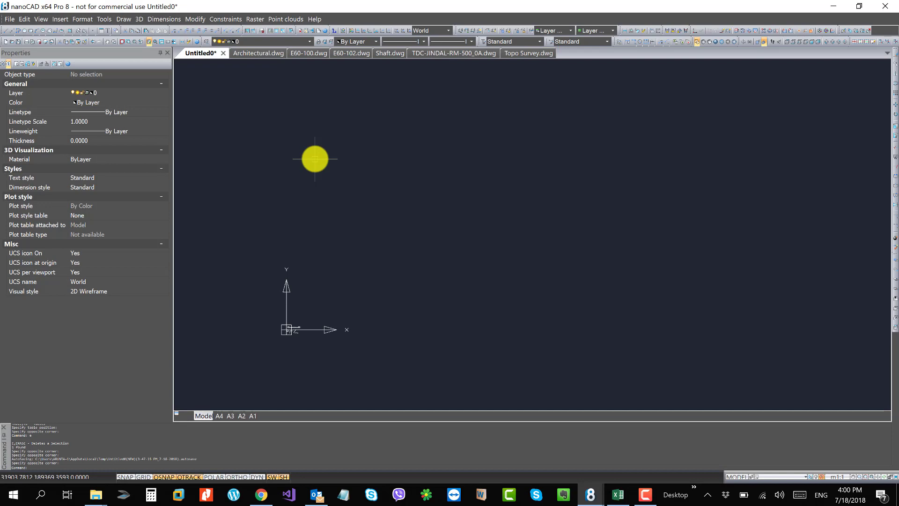
{"action": "left_click", "coordinate": [10, 20]}
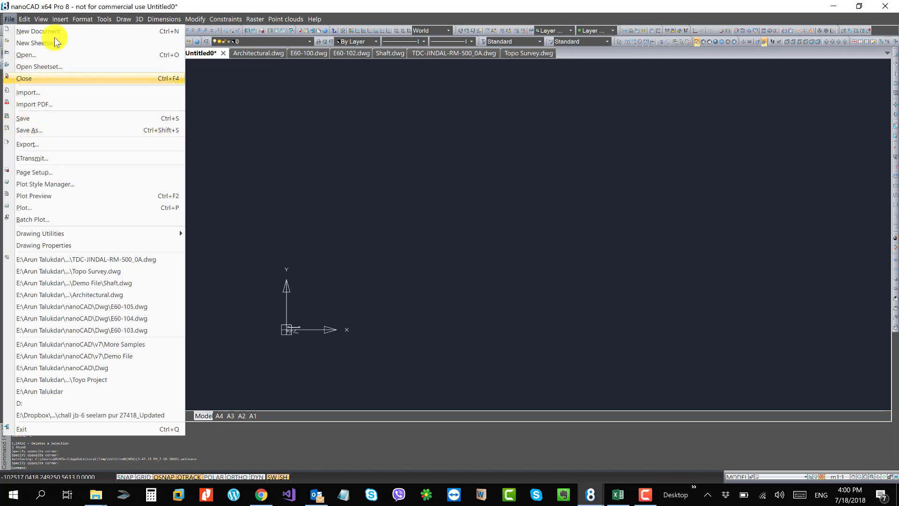
Step: In Save As, review the formats, keep AutoCAD 2013 Compatible Drawing (*.dwg), then cancel
{"action": "left_click", "coordinate": [56, 131]}
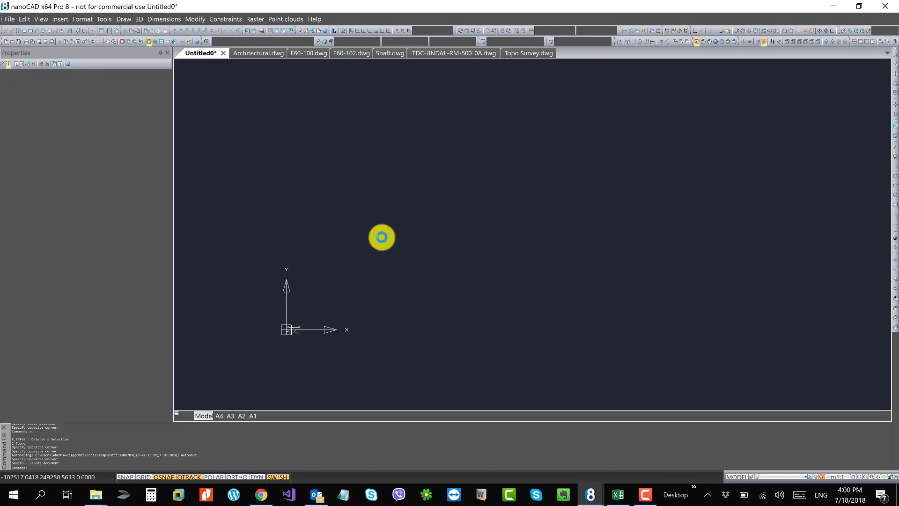
{"action": "left_click", "coordinate": [238, 218]}
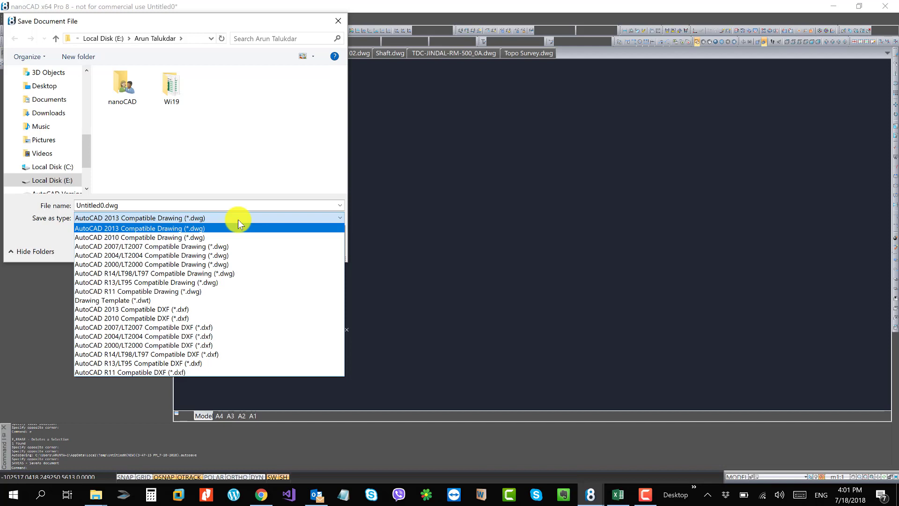
{"action": "left_click", "coordinate": [256, 177]}
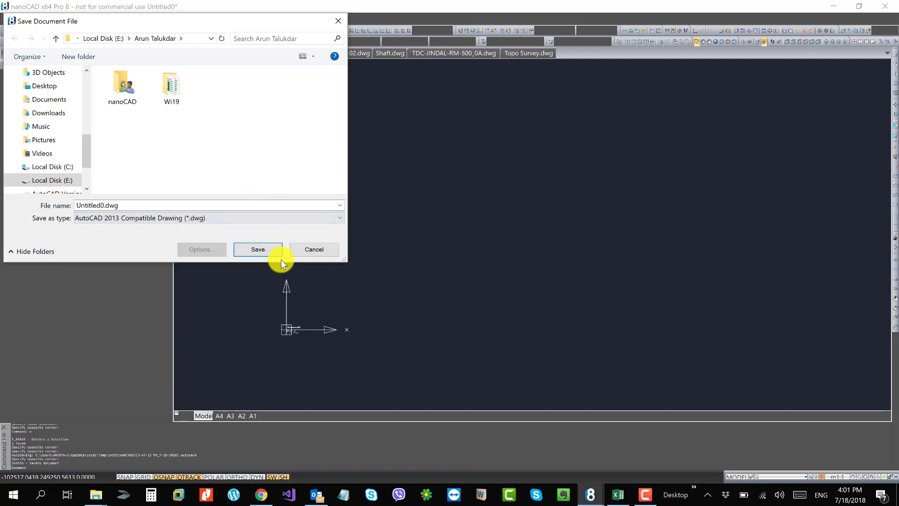
{"action": "left_click", "coordinate": [322, 246]}
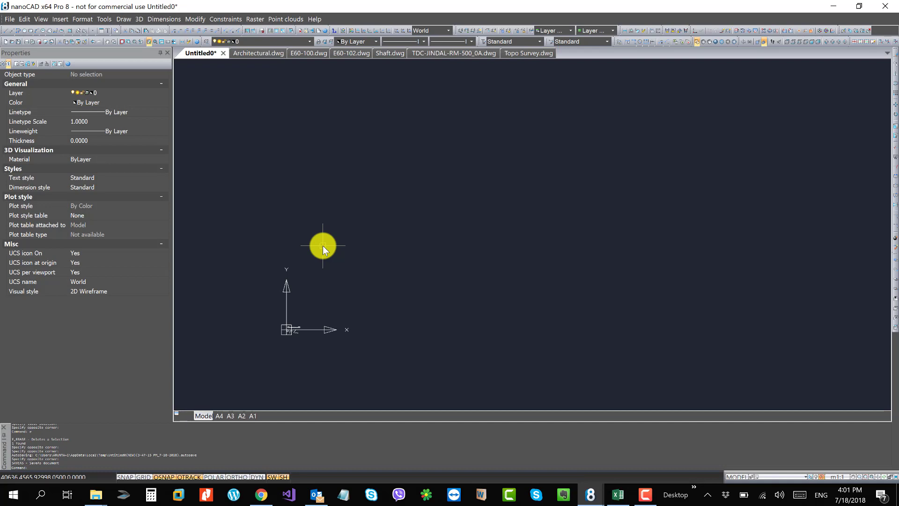
{"action": "left_click", "coordinate": [298, 164]}
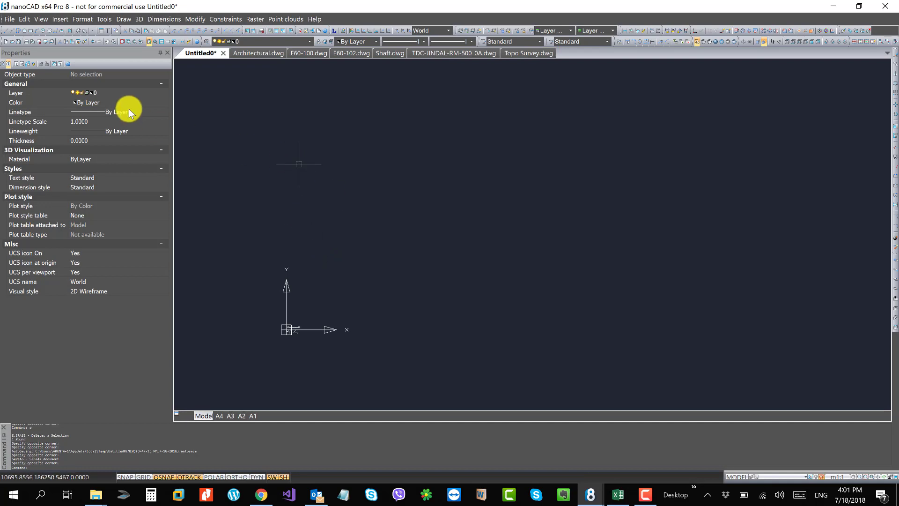
{"action": "left_click", "coordinate": [10, 19]}
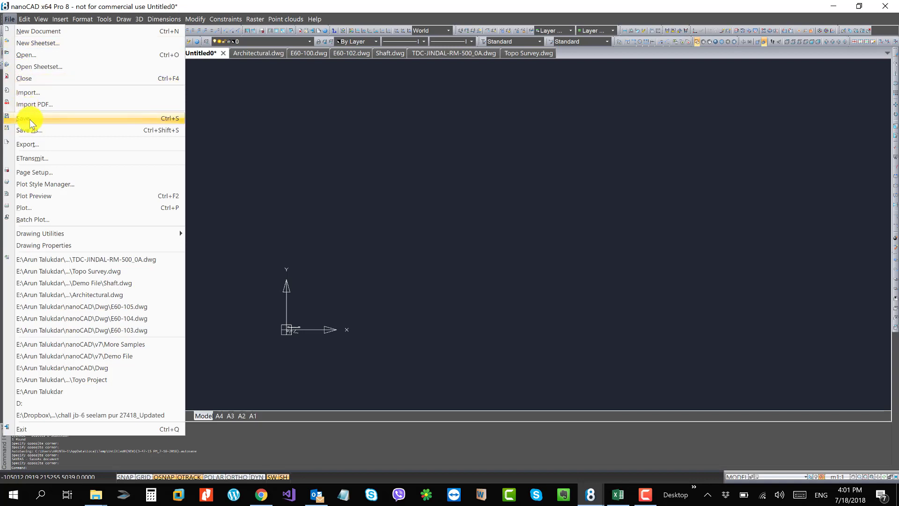
{"action": "left_click", "coordinate": [38, 93]}
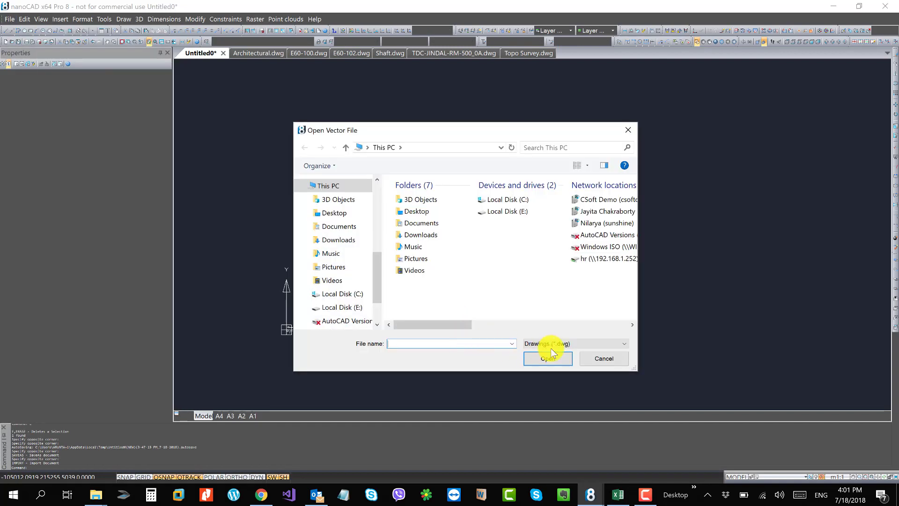
{"action": "left_click", "coordinate": [567, 345]}
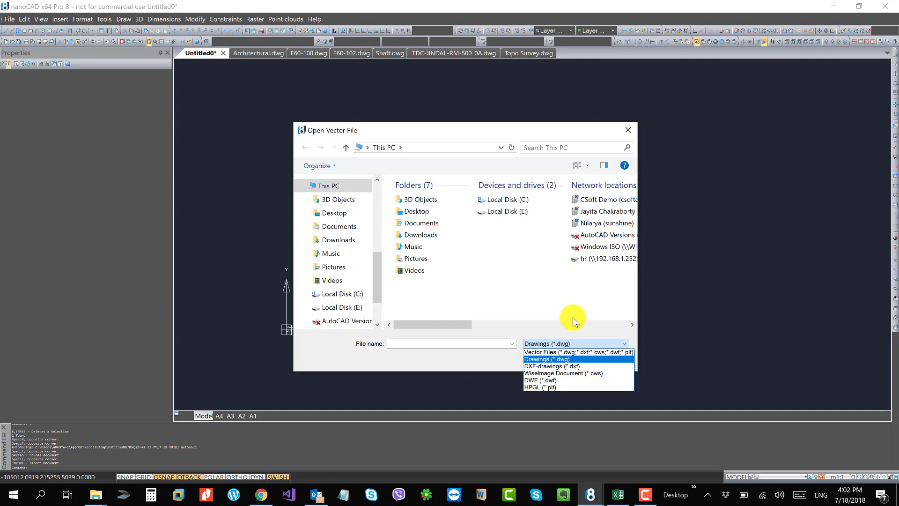
{"action": "left_click", "coordinate": [627, 130]}
{"action": "left_click", "coordinate": [627, 130]}
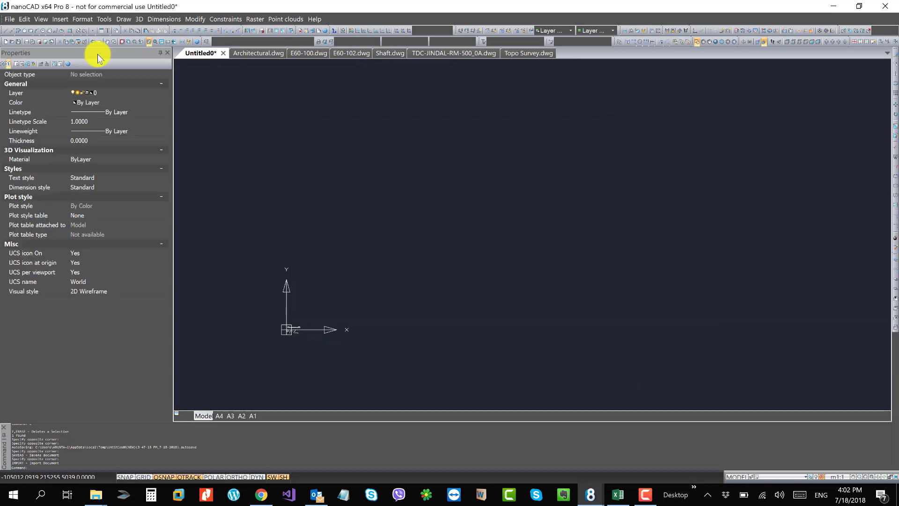
{"action": "left_click", "coordinate": [7, 19]}
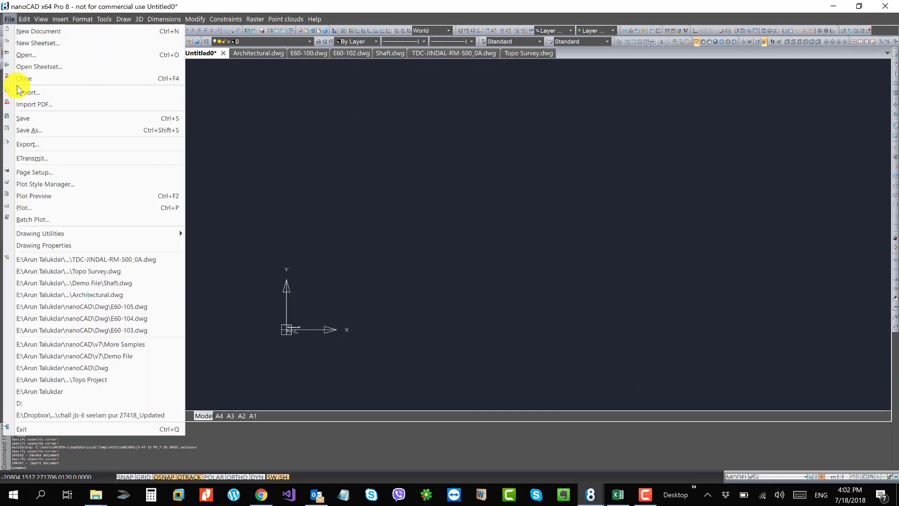
{"action": "left_click", "coordinate": [29, 146]}
{"action": "left_click", "coordinate": [487, 318]}
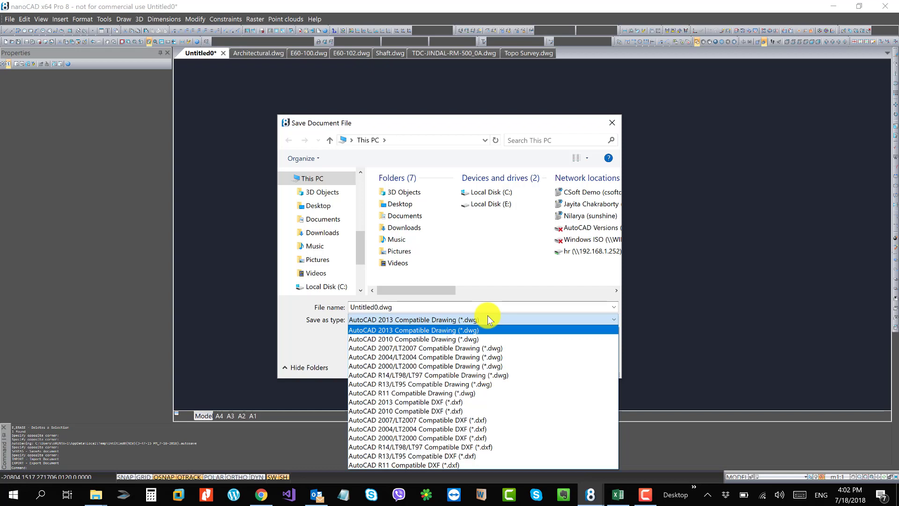
{"action": "left_click", "coordinate": [615, 118]}
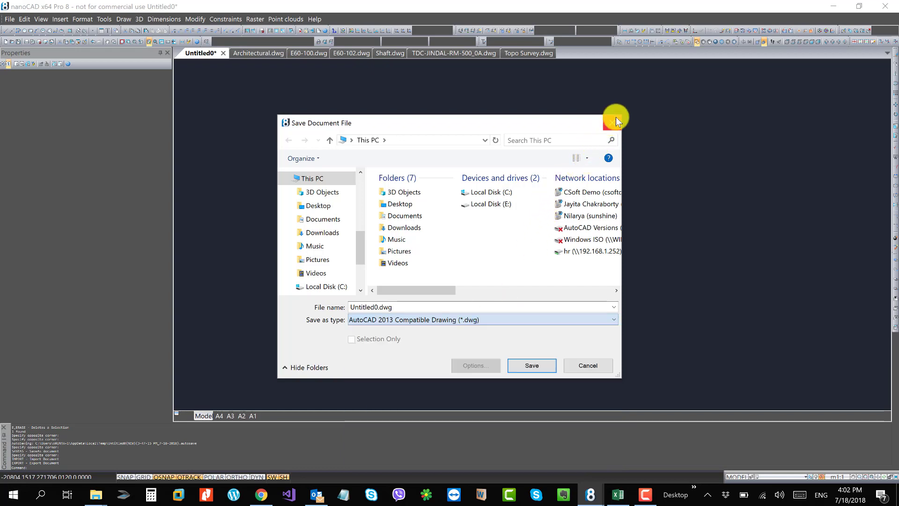
{"action": "left_click", "coordinate": [616, 118]}
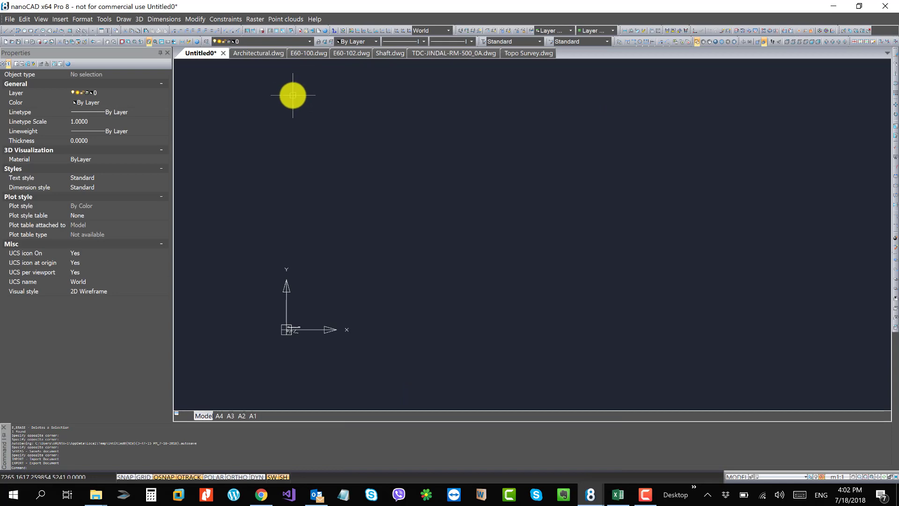
{"action": "left_click", "coordinate": [263, 54]}
{"action": "scroll", "coordinate": [436, 192], "scroll_direction": "up", "scroll_amount": 4}
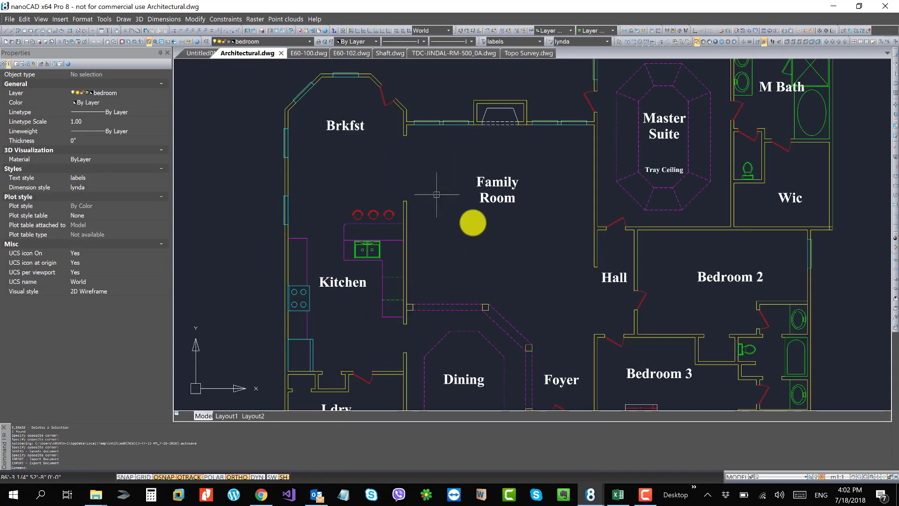
{"action": "middle_click_drag", "start_coordinate": [435, 195], "coordinate": [392, 173]}
{"action": "scroll", "coordinate": [398, 144], "scroll_direction": "up", "scroll_amount": 2}
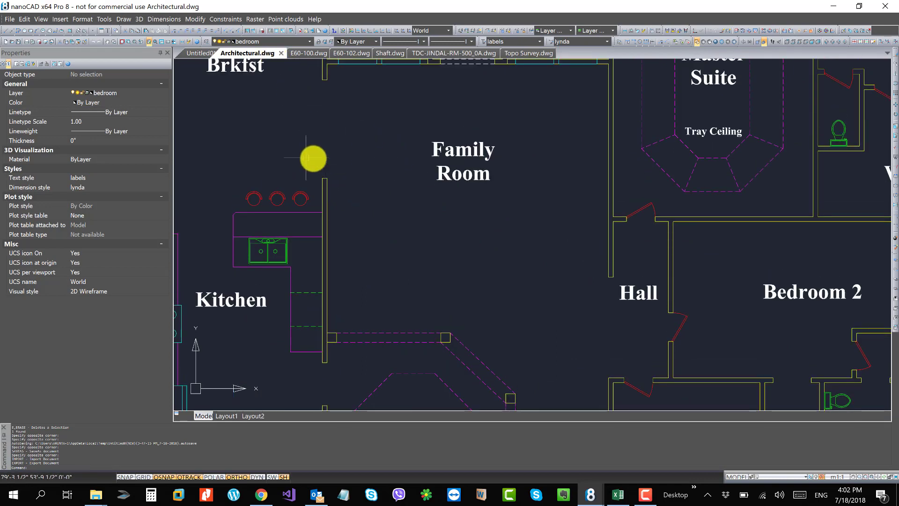
{"action": "middle_click_drag", "start_coordinate": [373, 142], "coordinate": [364, 150]}
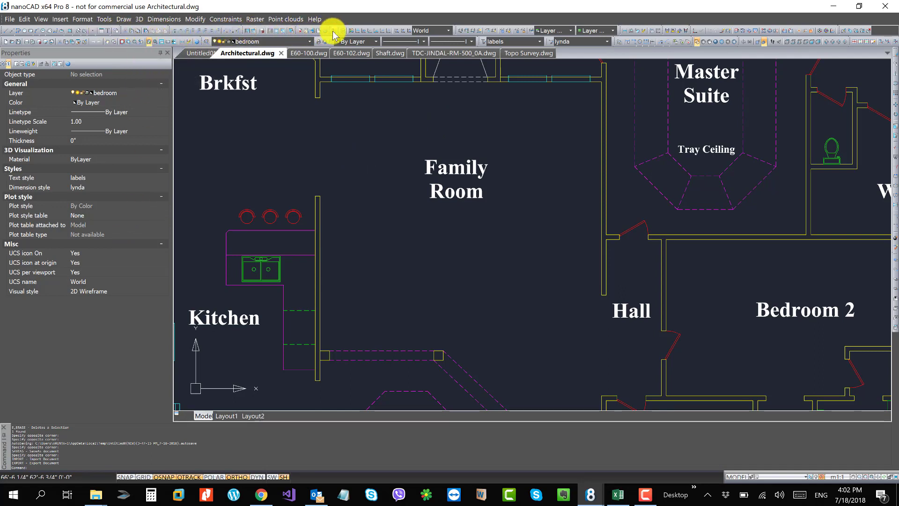
{"action": "left_click", "coordinate": [244, 464]}
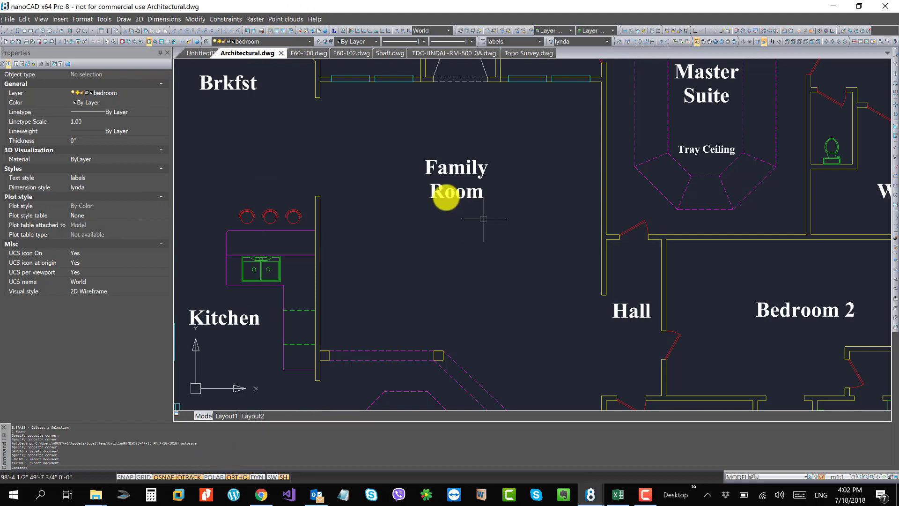
{"action": "scroll", "coordinate": [464, 186], "scroll_direction": "down", "scroll_amount": 4}
{"action": "scroll", "coordinate": [470, 183], "scroll_direction": "up", "scroll_amount": 1}
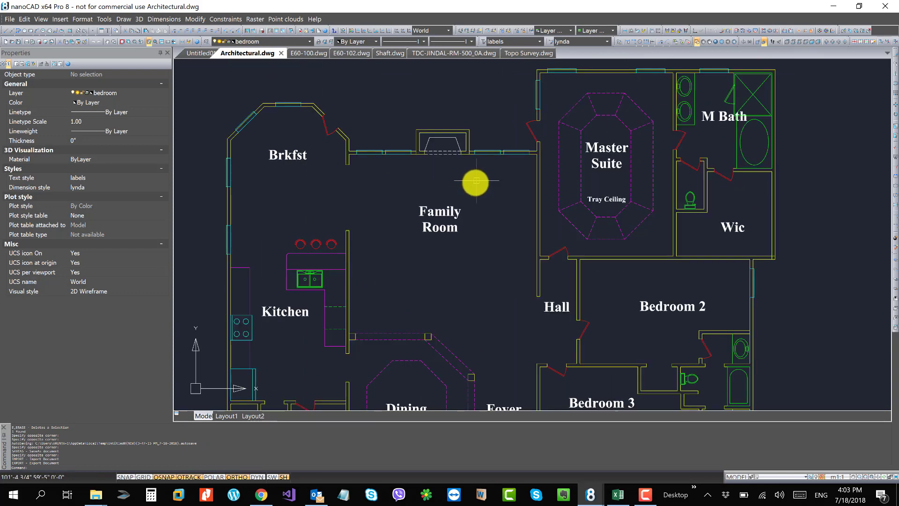
{"action": "scroll", "coordinate": [477, 182], "scroll_direction": "up", "scroll_amount": 1}
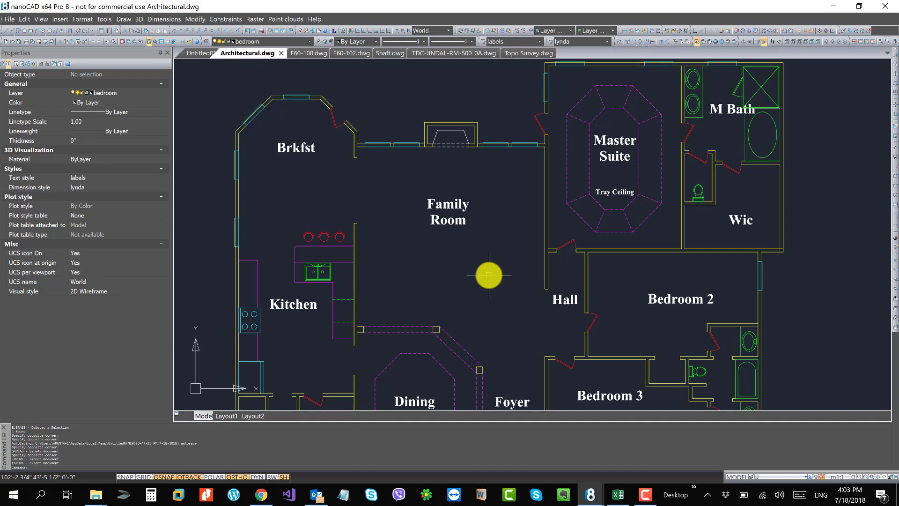
{"action": "middle_click_drag", "start_coordinate": [482, 265], "coordinate": [483, 245]}
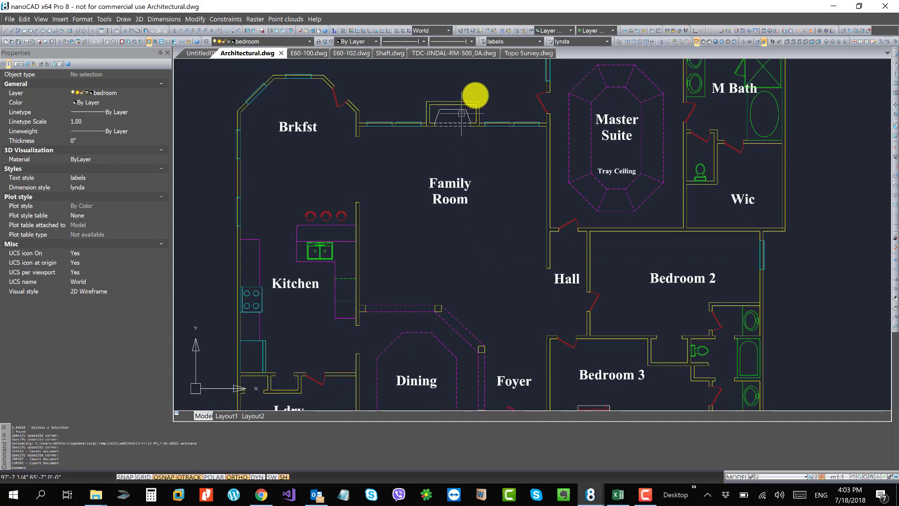
{"action": "left_click", "coordinate": [581, 100]}
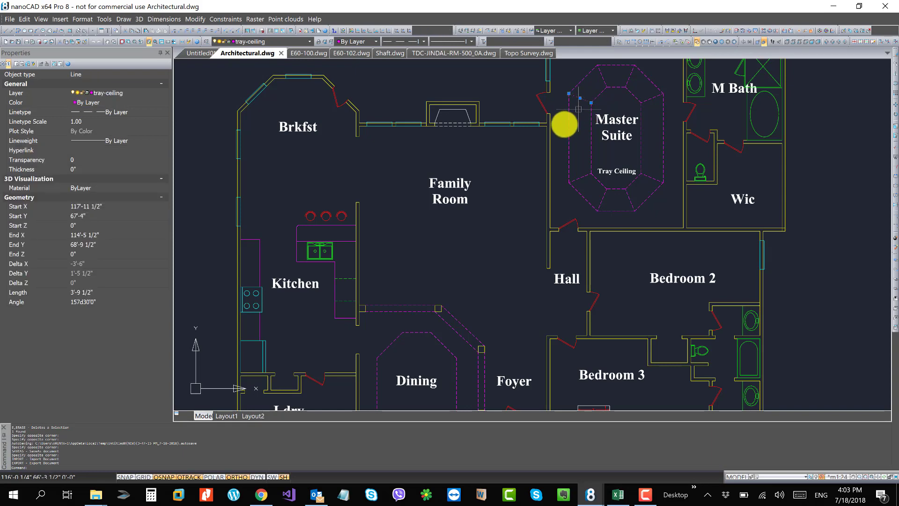
{"action": "key", "text": "Escape"}
{"action": "key", "text": "Escape"}
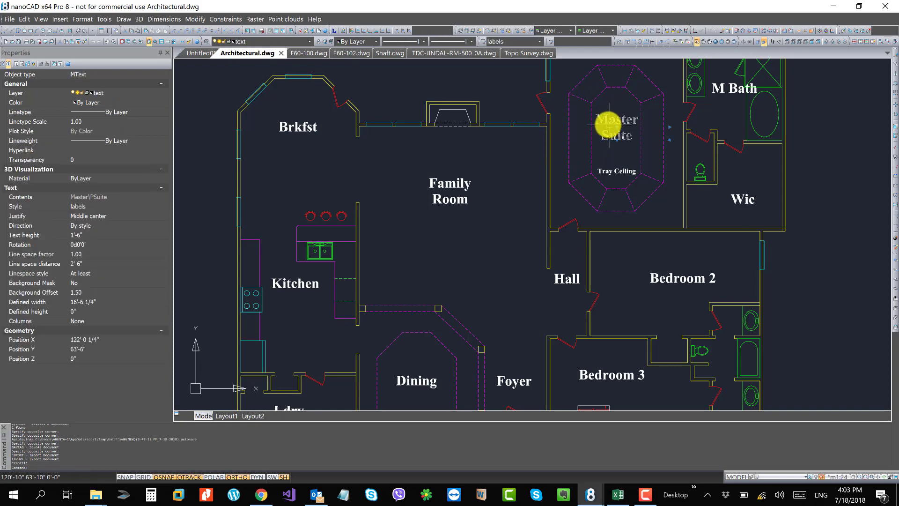
{"action": "left_click", "coordinate": [590, 125]}
{"action": "key", "text": "Escape"}
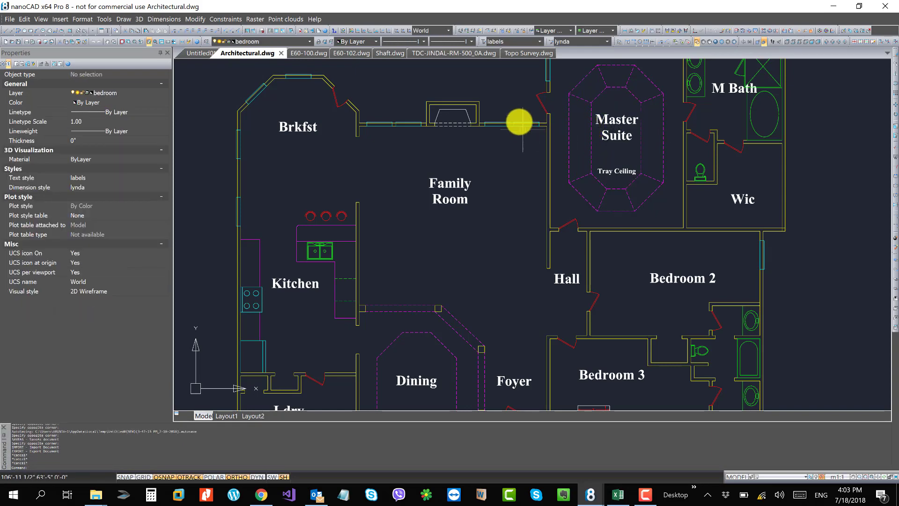
{"action": "key", "text": "Escape"}
{"action": "key", "text": "Escape"}
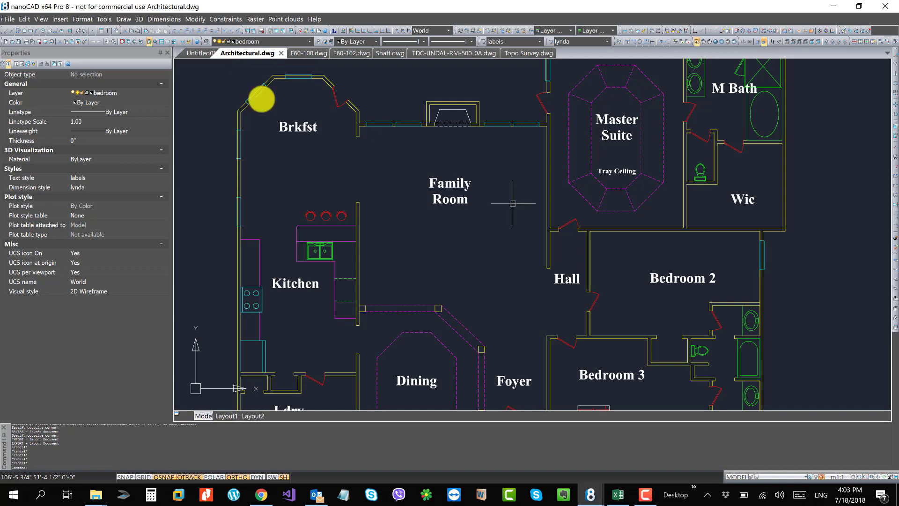
Step: Start an ETransmit package of the Architectural drawing with all listed files included
{"action": "left_click", "coordinate": [10, 19]}
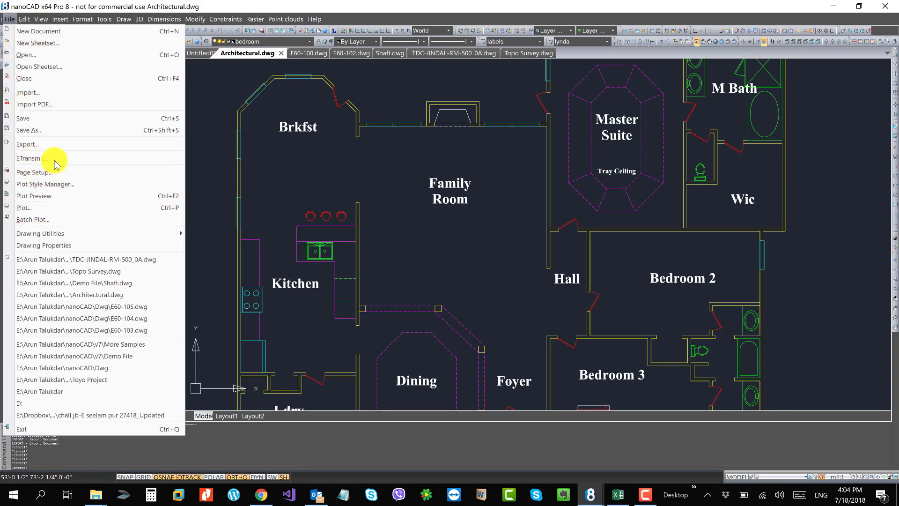
{"action": "left_click", "coordinate": [95, 159]}
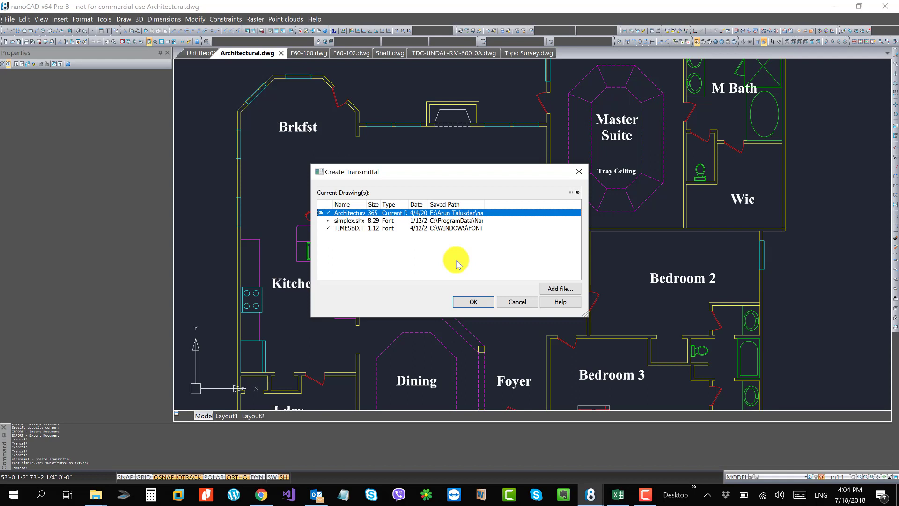
{"action": "left_click", "coordinate": [392, 228], "text": "shift"}
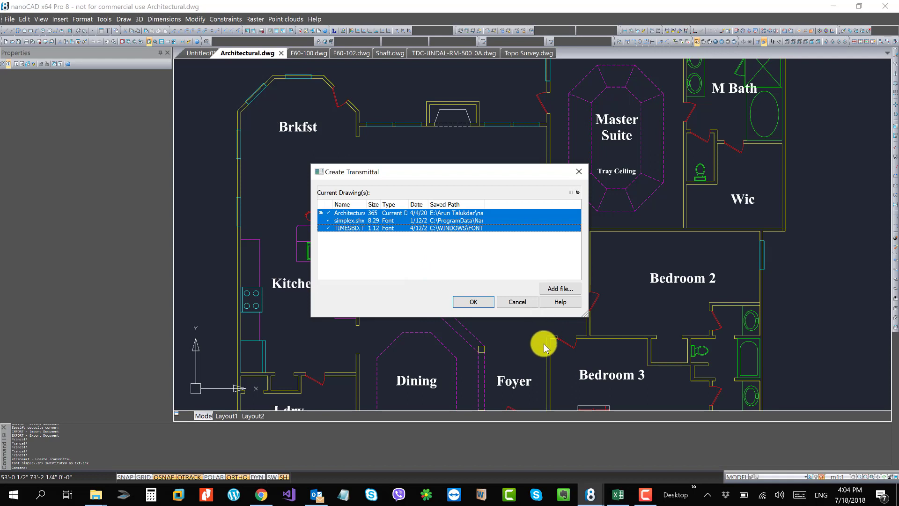
{"action": "left_click", "coordinate": [476, 302]}
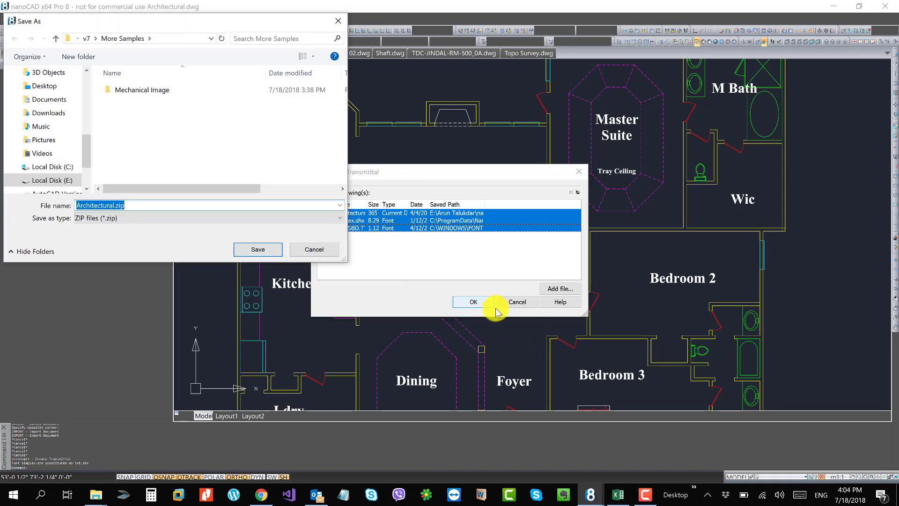
Step: Save the package as Architectural.zip in the user folder on drive E:, then minimize nanoCAD
{"action": "left_click", "coordinate": [68, 180]}
{"action": "double_click", "coordinate": [141, 76]}
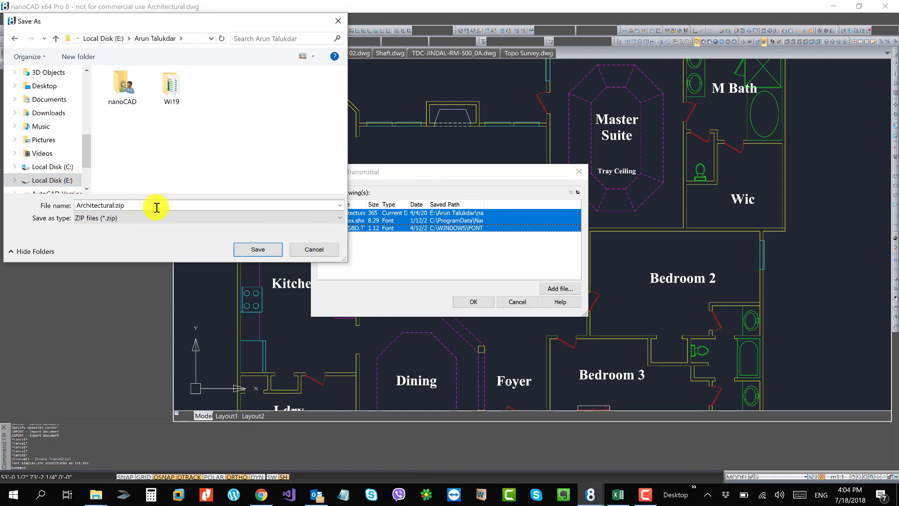
{"action": "left_click", "coordinate": [259, 251]}
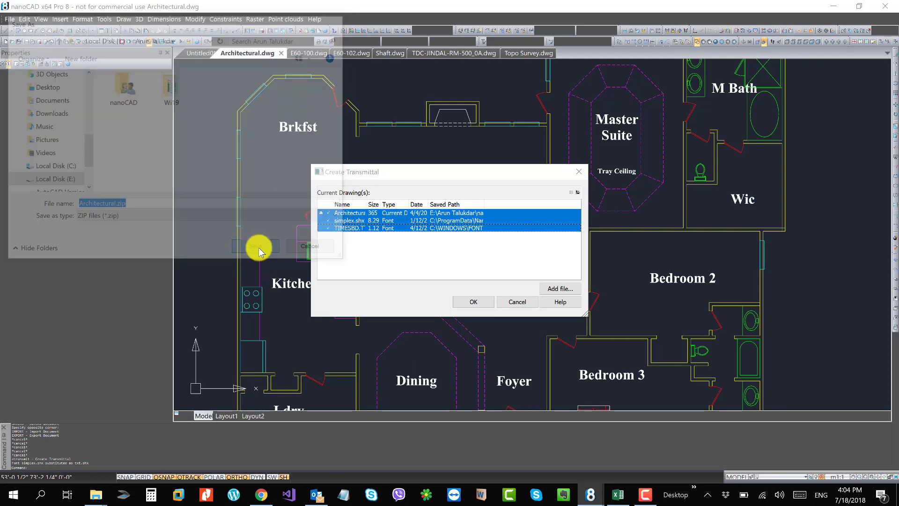
{"action": "left_click", "coordinate": [833, 7]}
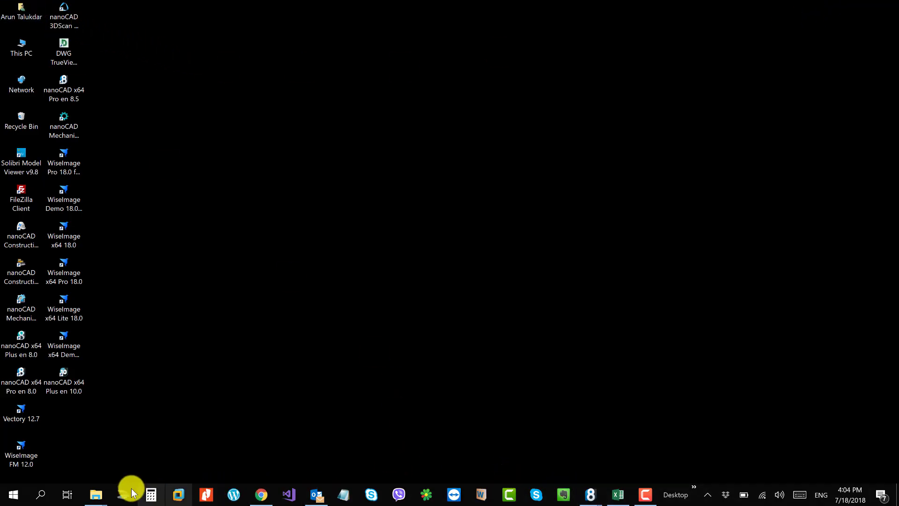
Step: Restore File Explorer and move up to the user folder on Local Disk (E:)
{"action": "left_click", "coordinate": [96, 494]}
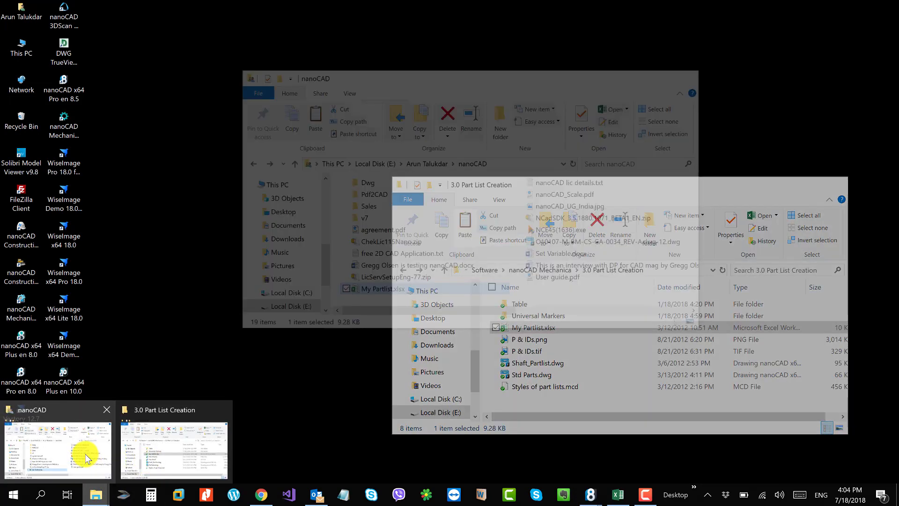
{"action": "left_click", "coordinate": [108, 461]}
{"action": "key", "text": "BackSpace"}
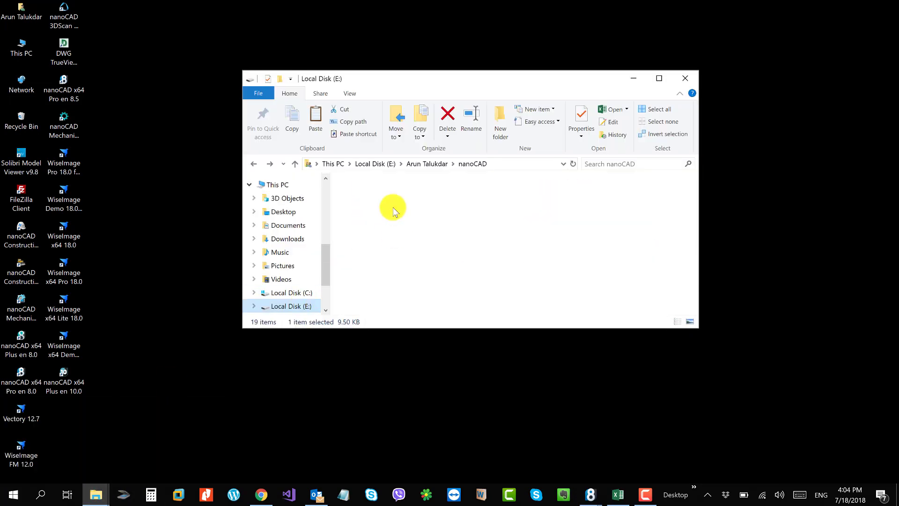
{"action": "double_click", "coordinate": [385, 183]}
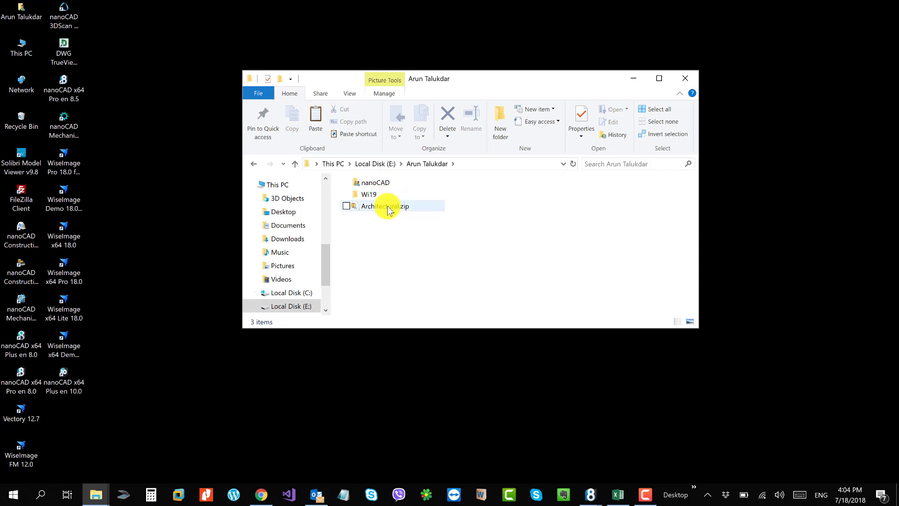
Step: Select Architectural.zip, cancelling an accidental rename, and open it in WinZip
{"action": "left_click", "coordinate": [390, 207]}
{"action": "key", "text": "F2"}
{"action": "left_click", "coordinate": [458, 305]}
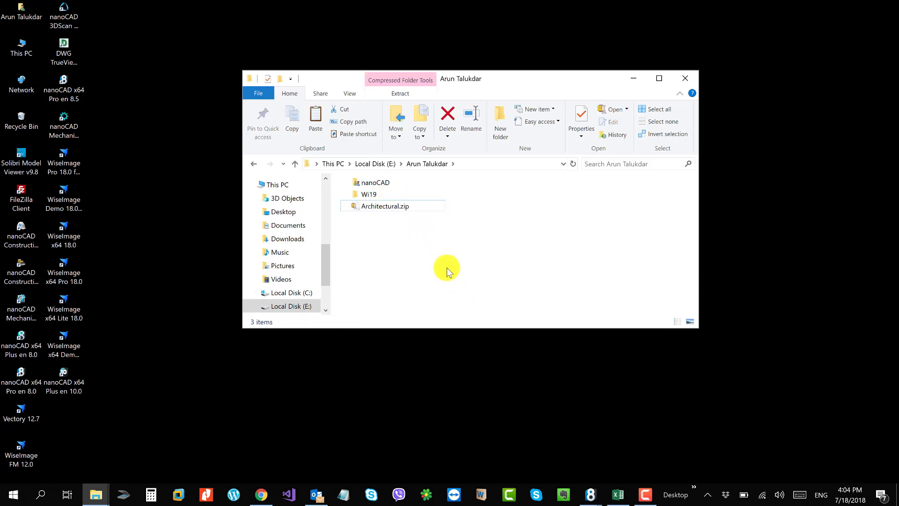
{"action": "left_click", "coordinate": [407, 207]}
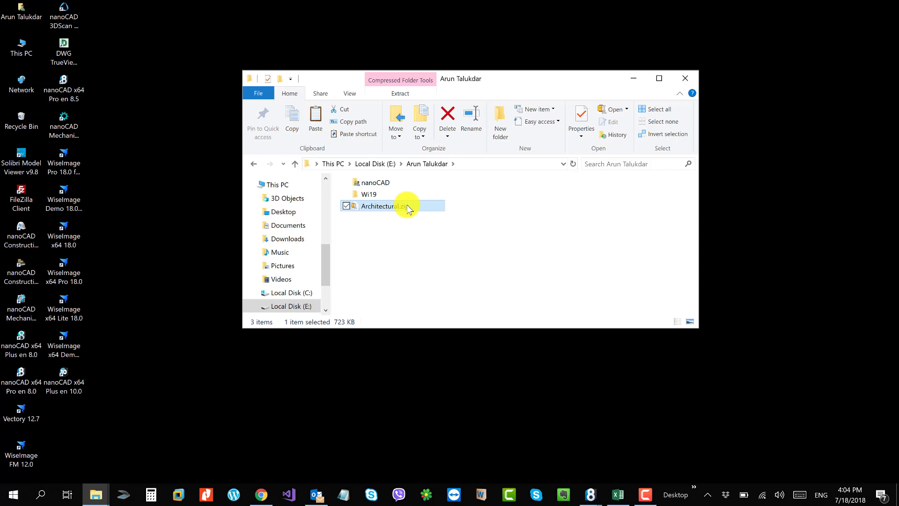
{"action": "double_click", "coordinate": [407, 208]}
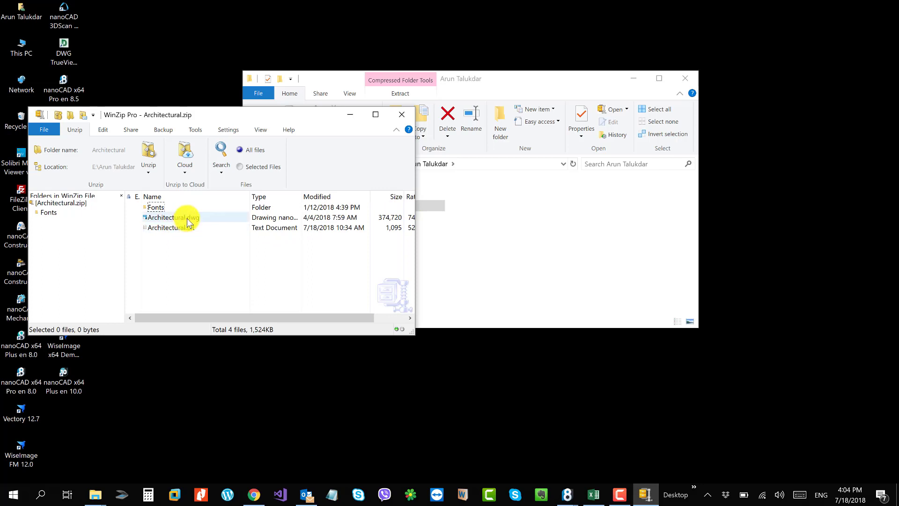
Step: Check the archive's Fonts folder, close WinZip, and return to Architectural.dwg in nanoCAD
{"action": "double_click", "coordinate": [155, 206]}
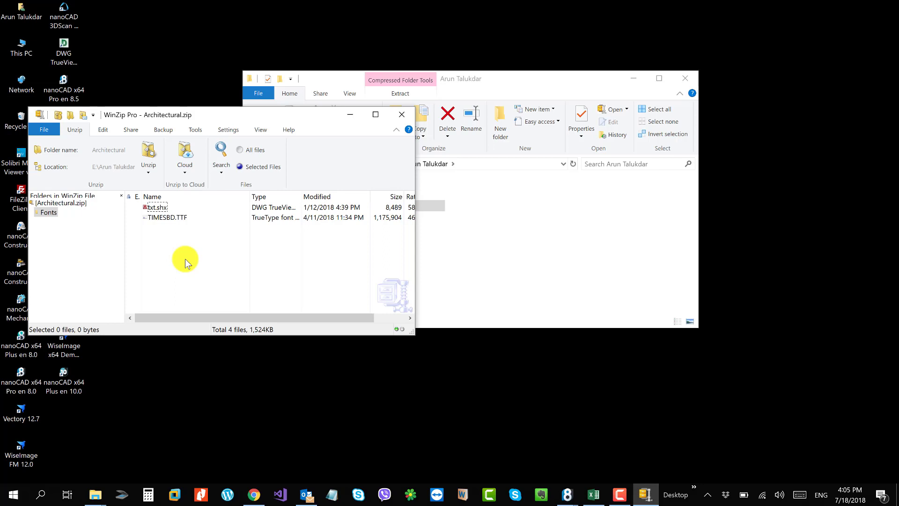
{"action": "left_click", "coordinate": [401, 113]}
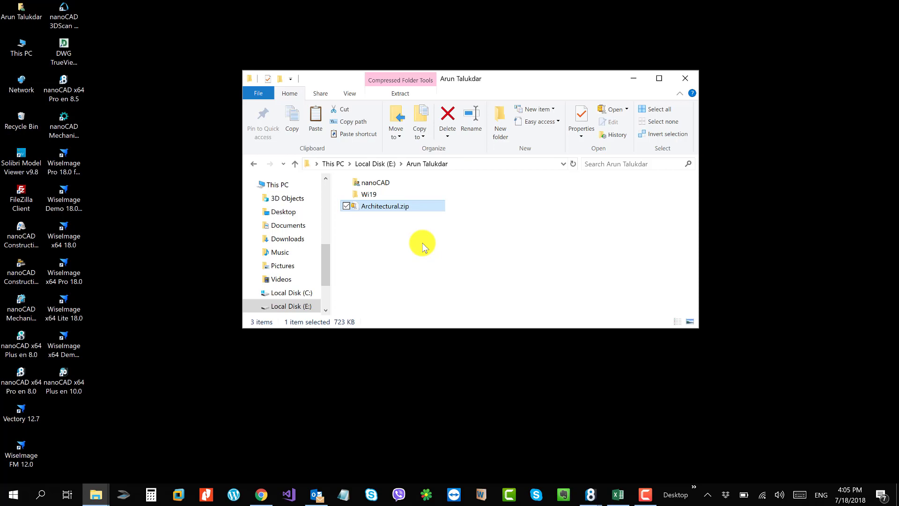
{"action": "left_click", "coordinate": [590, 495]}
{"action": "left_click", "coordinate": [249, 403]}
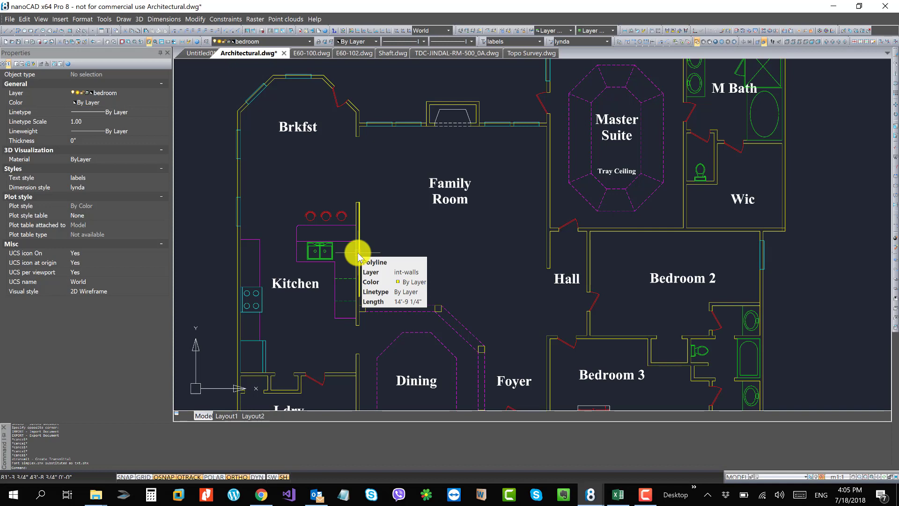
{"action": "left_click", "coordinate": [10, 19]}
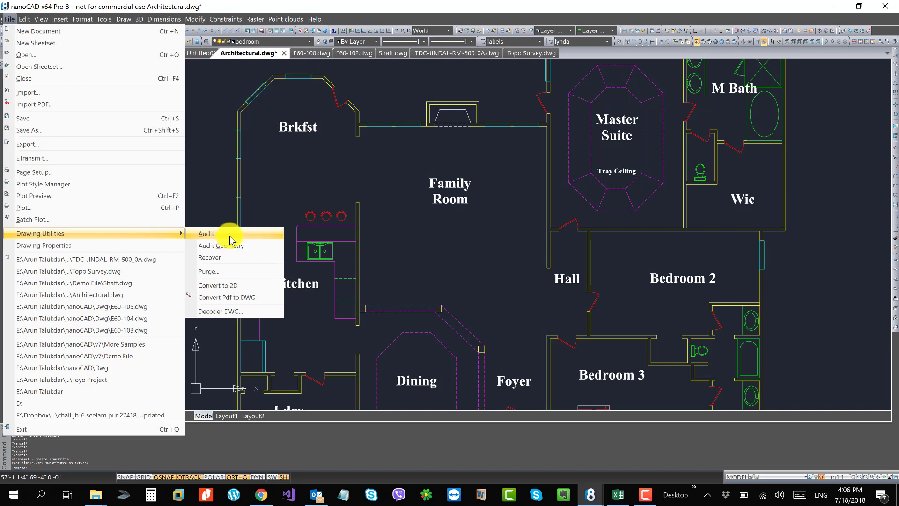
Step: Audit Architectural.dwg with error fixing on, then review the results in the F2 command history
{"action": "left_click", "coordinate": [229, 236]}
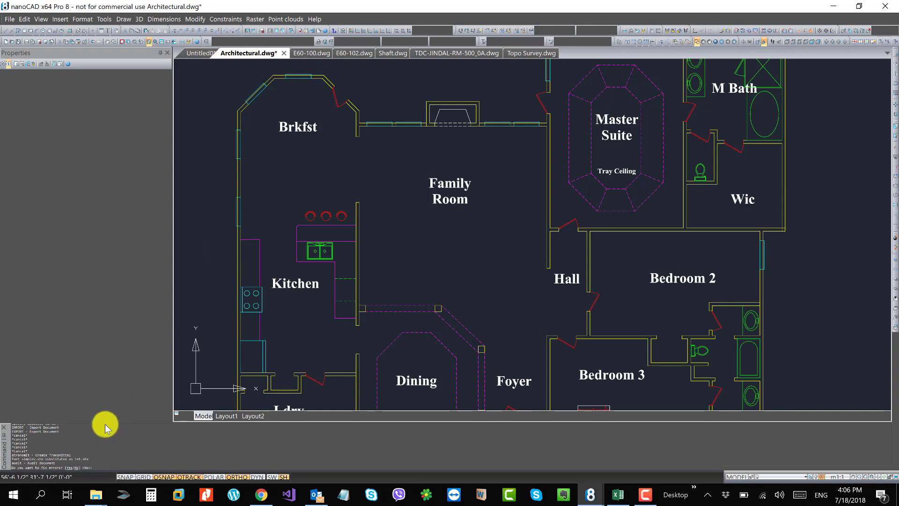
{"action": "left_click", "coordinate": [68, 468]}
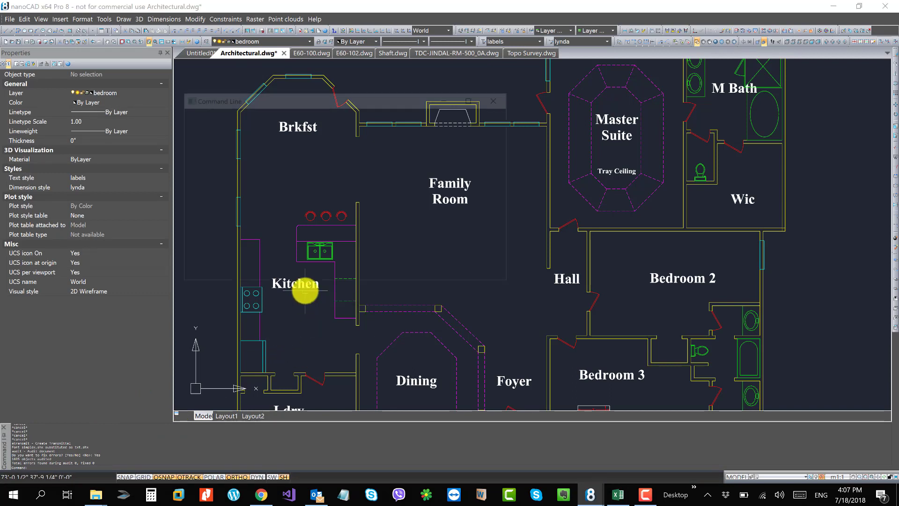
{"action": "key", "text": "F2"}
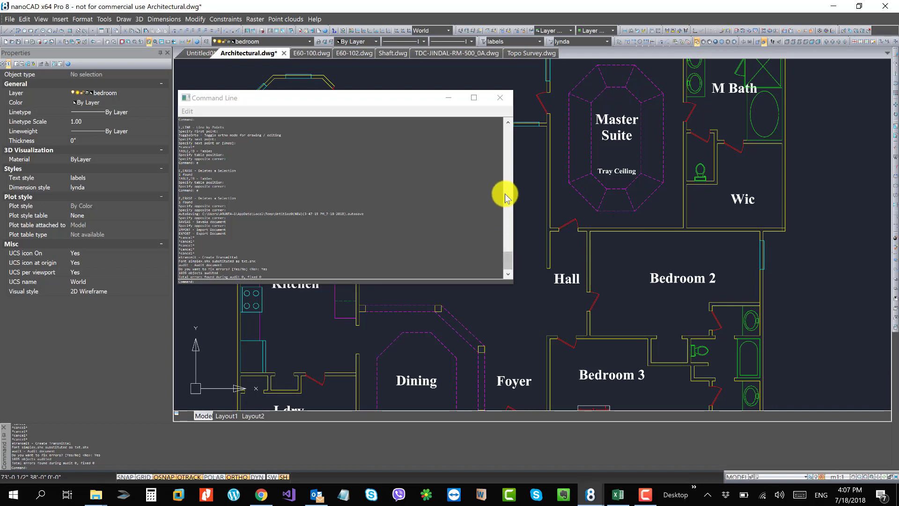
{"action": "left_click", "coordinate": [508, 263]}
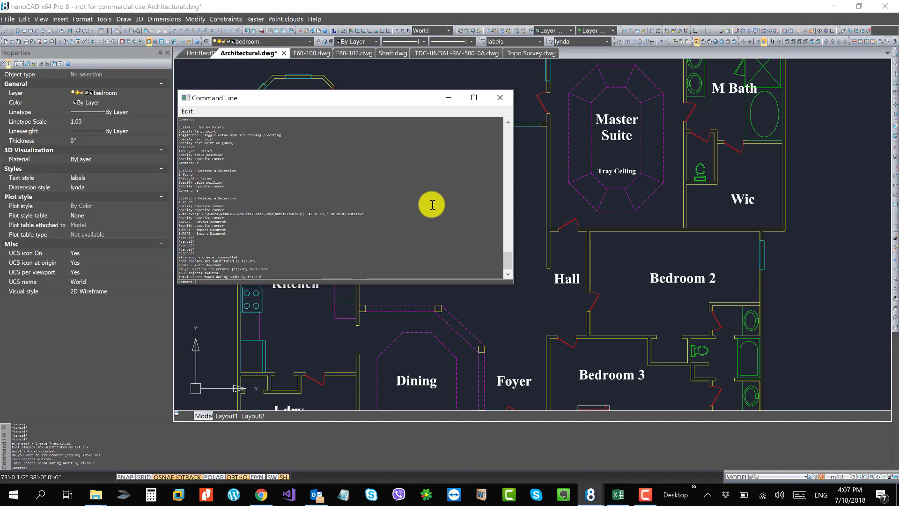
{"action": "left_click", "coordinate": [500, 97]}
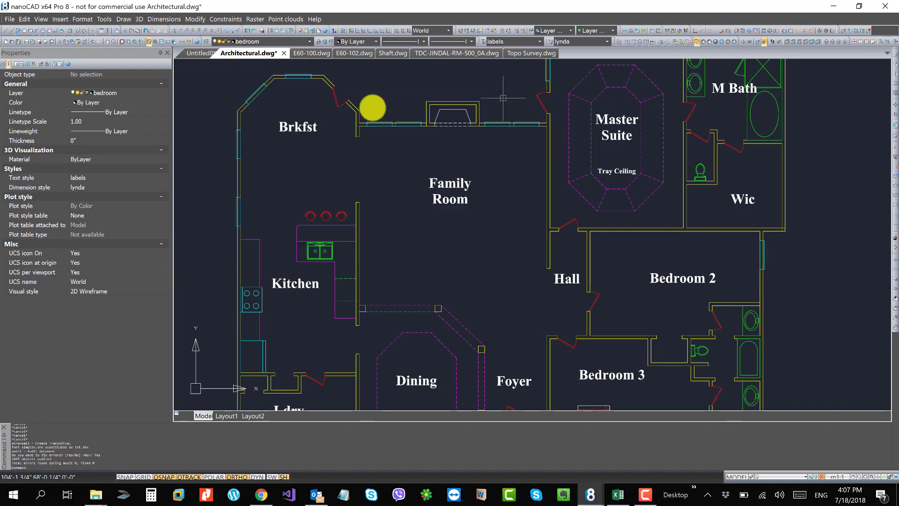
Step: Run Convert to 2D (FLATTEN) on a window selection covering the whole floor plan
{"action": "left_click", "coordinate": [10, 18]}
{"action": "mouse_move", "coordinate": [65, 237]}
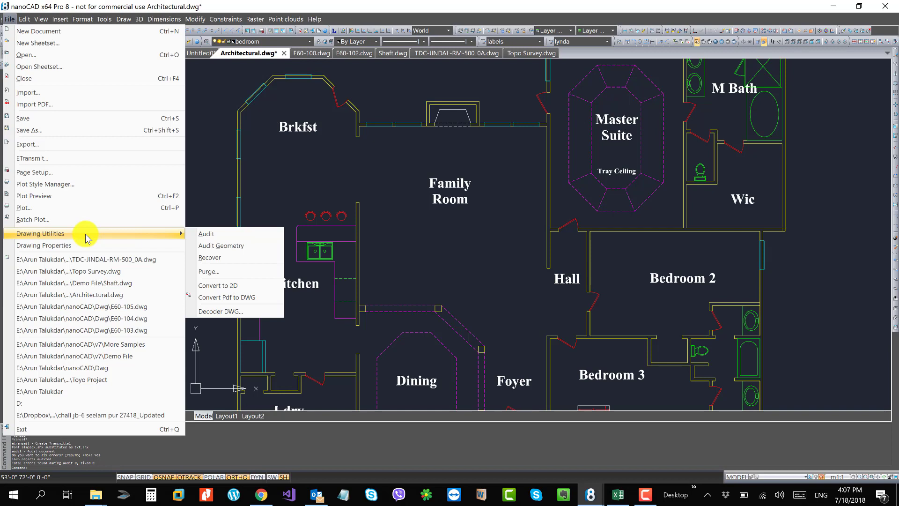
{"action": "left_click", "coordinate": [237, 289]}
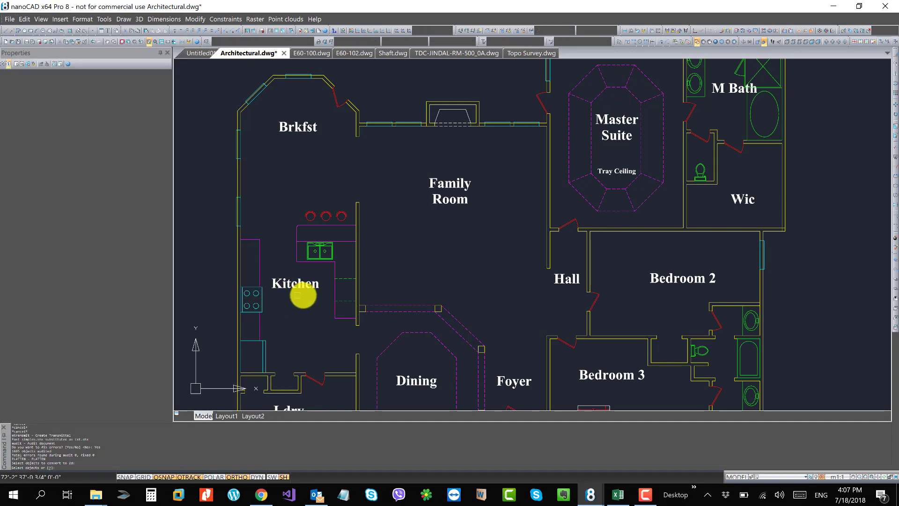
{"action": "scroll", "coordinate": [426, 225], "scroll_direction": "down", "scroll_amount": 4}
{"action": "scroll", "coordinate": [370, 147], "scroll_direction": "down", "scroll_amount": 3}
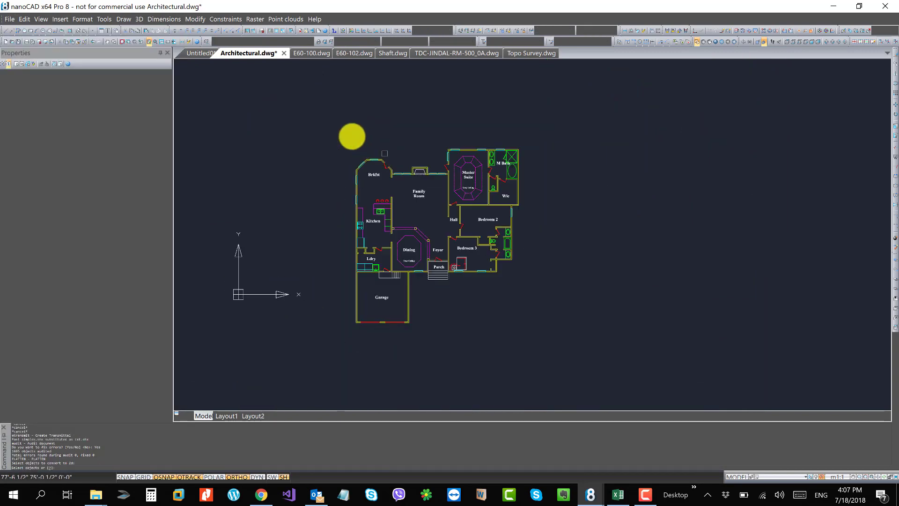
{"action": "left_click", "coordinate": [316, 110]}
{"action": "left_click", "coordinate": [548, 340]}
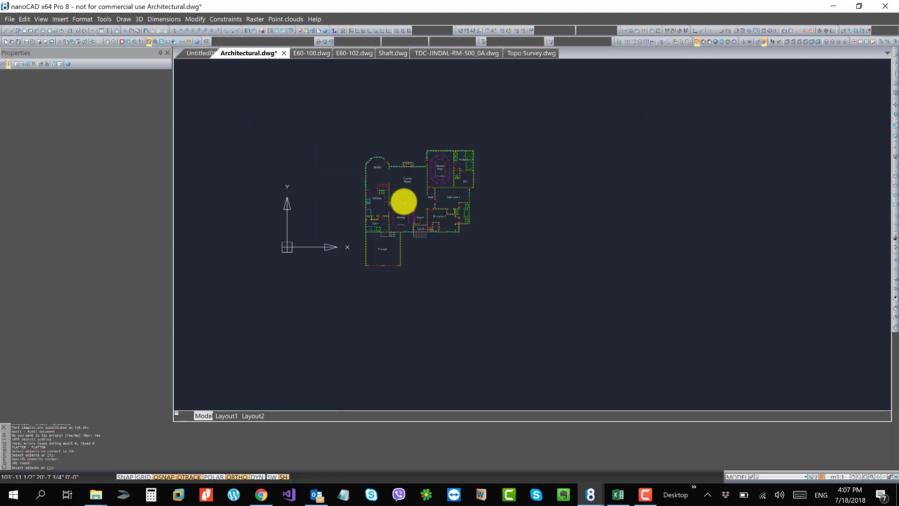
{"action": "scroll", "coordinate": [403, 198], "scroll_direction": "up", "scroll_amount": 4}
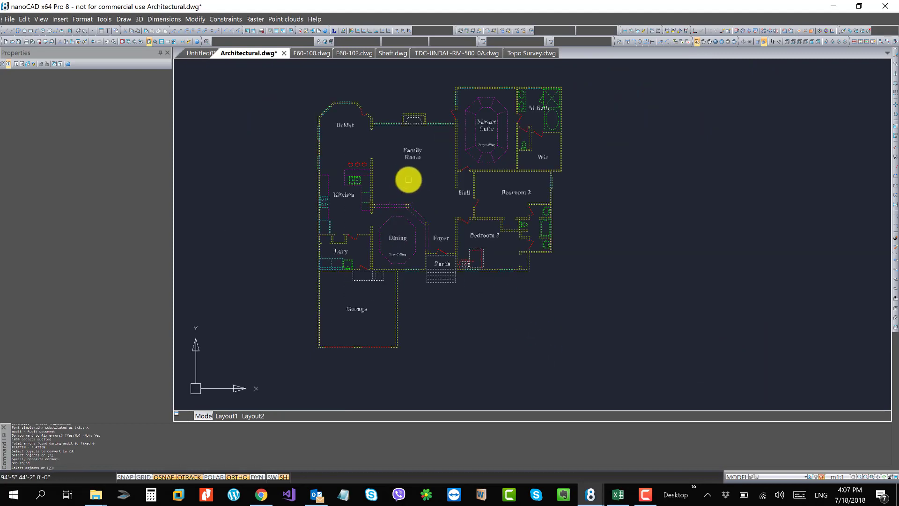
{"action": "key", "text": "Return"}
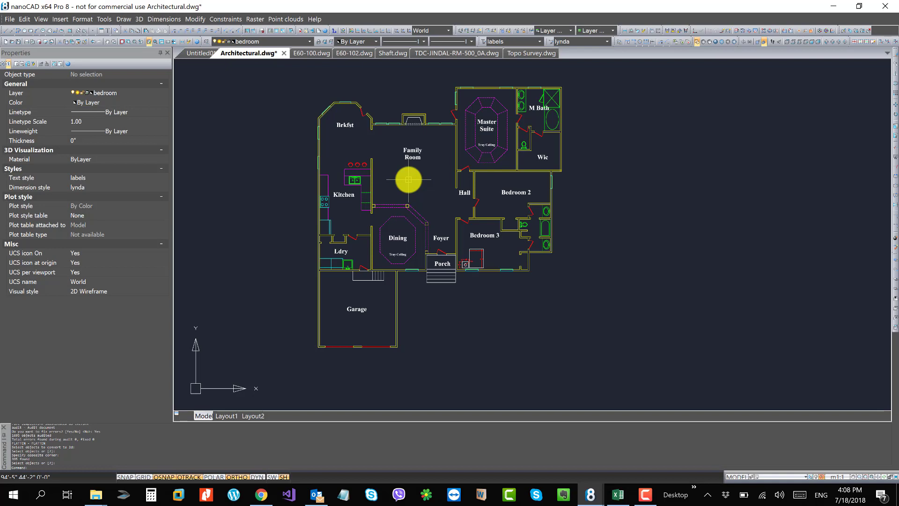
{"action": "left_click", "coordinate": [9, 19]}
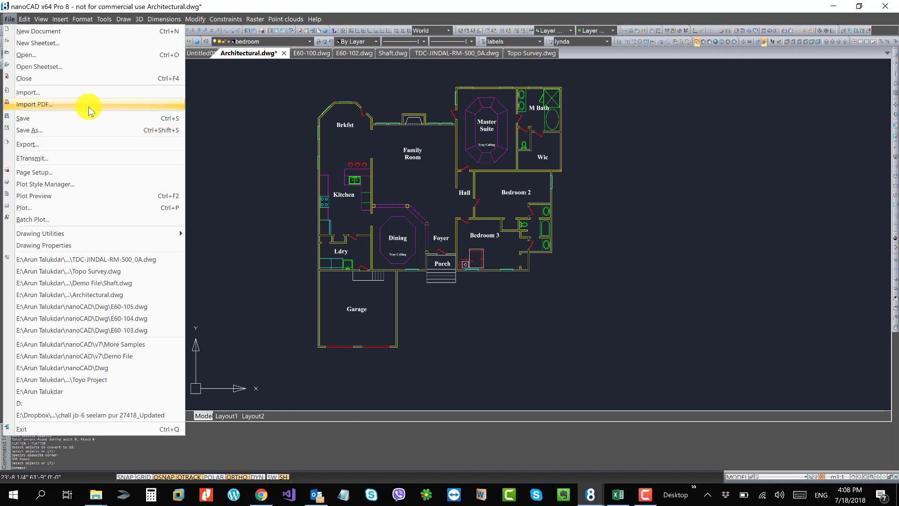
{"action": "left_click", "coordinate": [208, 130]}
{"action": "key", "text": "Escape"}
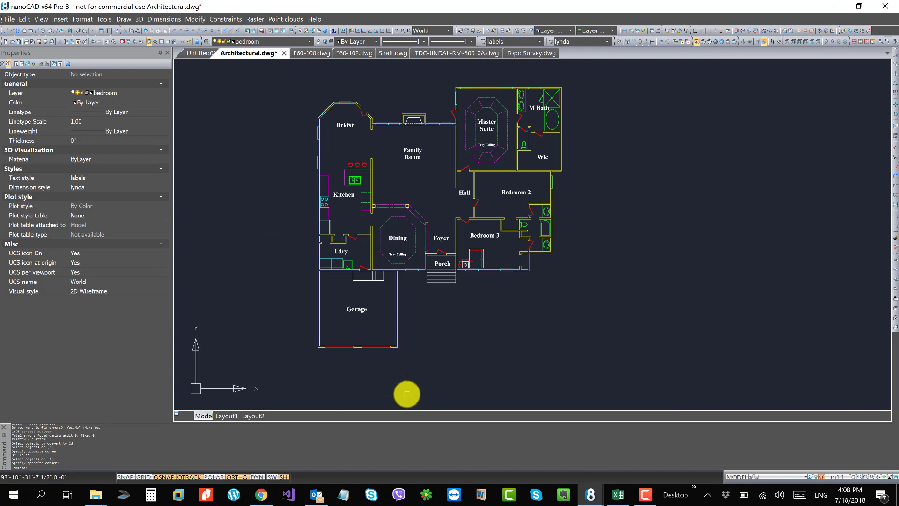
Step: Open Pipe_Planx0056.pdf from the nanoCAD > Pdf2CAD folder in File Explorer
{"action": "mouse_move", "coordinate": [100, 497]}
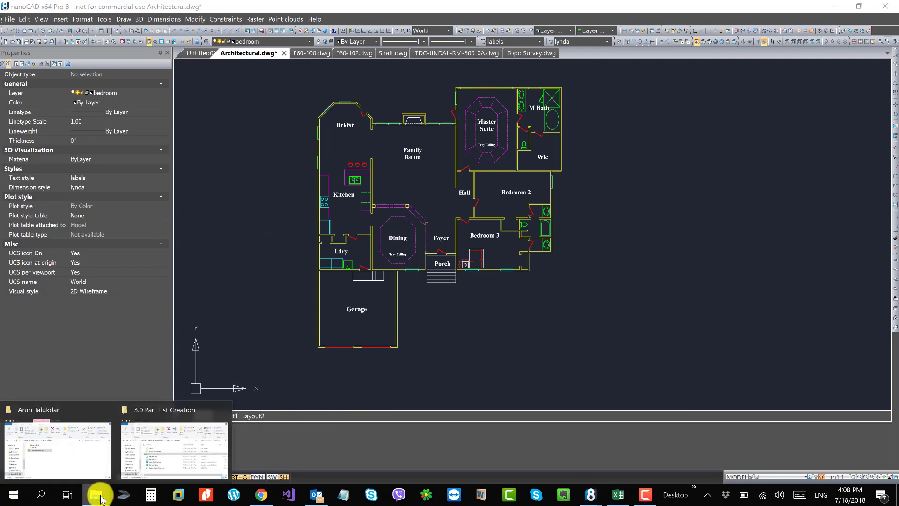
{"action": "left_click", "coordinate": [80, 459]}
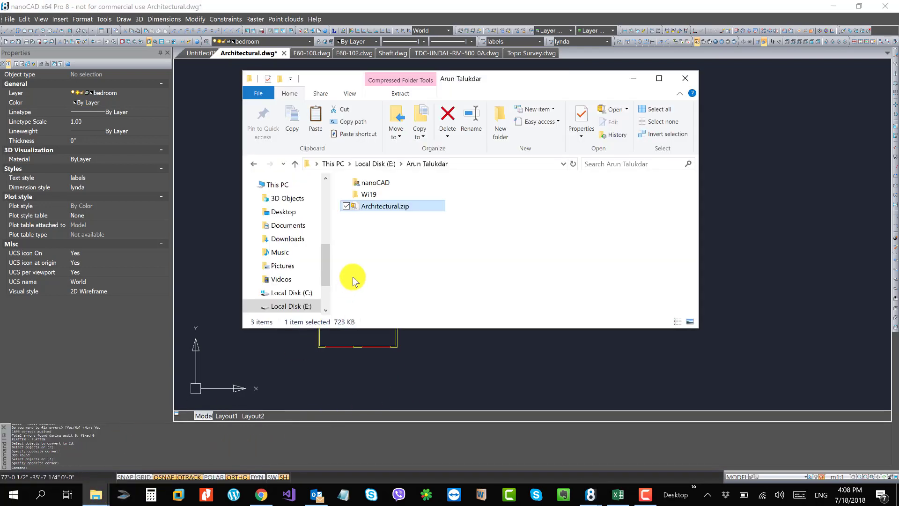
{"action": "double_click", "coordinate": [375, 182]}
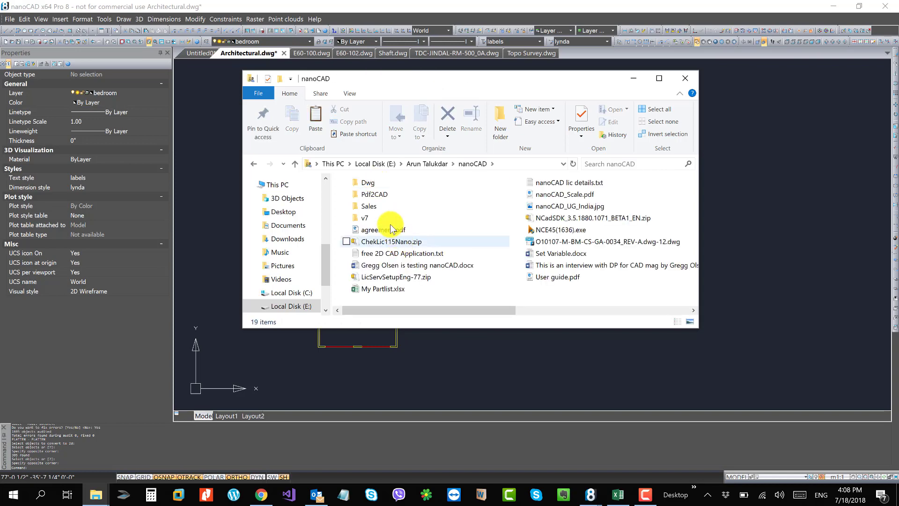
{"action": "double_click", "coordinate": [380, 196]}
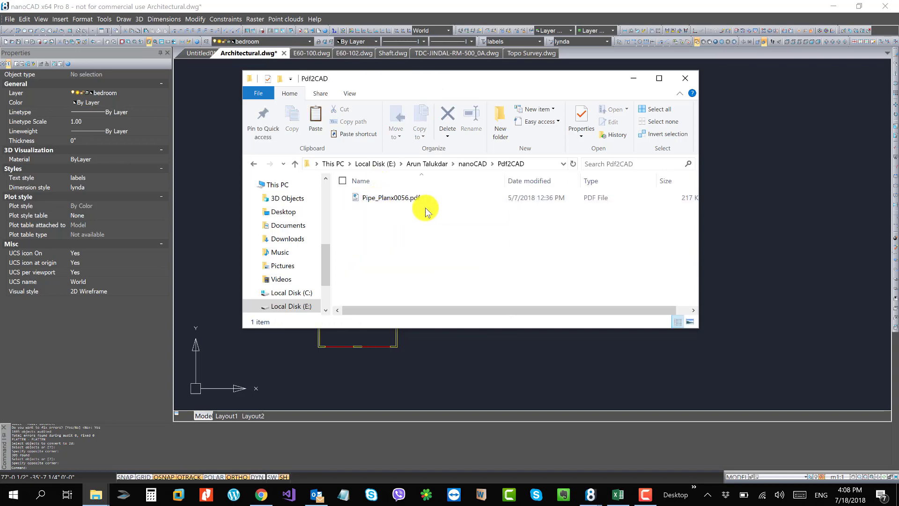
{"action": "double_click", "coordinate": [398, 198]}
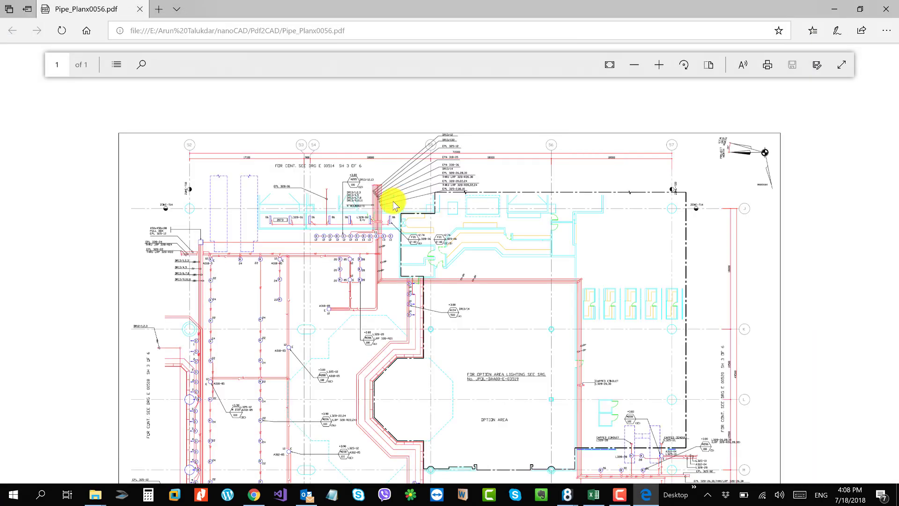
Step: Zoom into the pipe plan PDF in Edge for a closer look
{"action": "scroll", "coordinate": [315, 229], "scroll_direction": "up", "scroll_amount": 5, "text": "ctrl"}
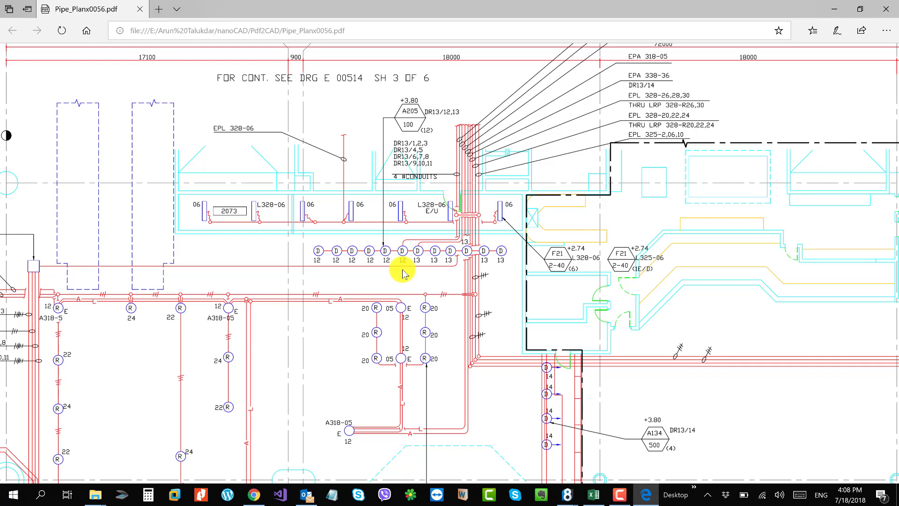
Step: Clear the viewer windows and pick Pipe_Planx0056.pdf from nanoCAD > Pdf2CAD for PDF import
{"action": "left_click", "coordinate": [833, 9]}
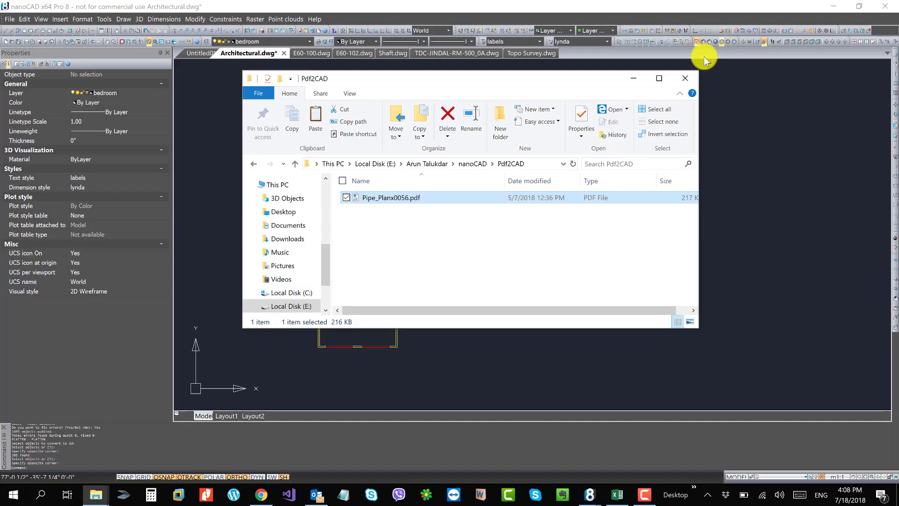
{"action": "left_click", "coordinate": [635, 80]}
{"action": "left_click", "coordinate": [9, 19]}
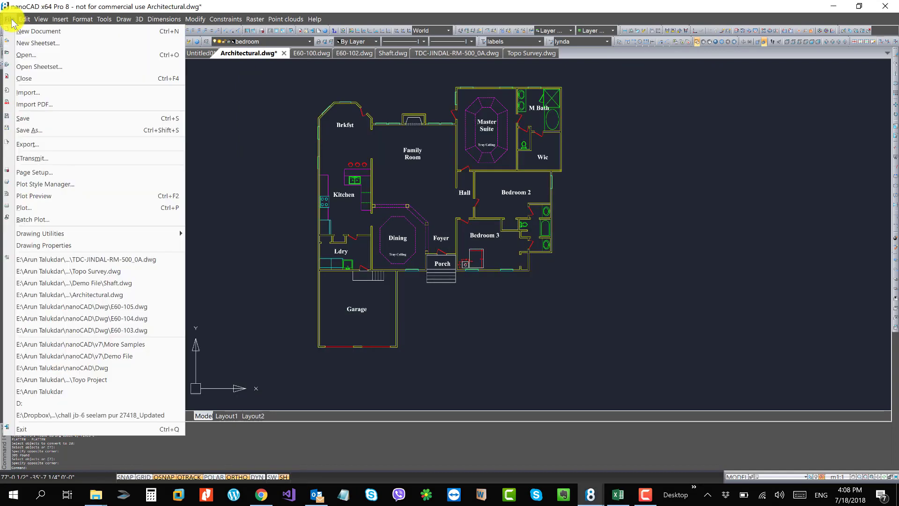
{"action": "left_click", "coordinate": [29, 104]}
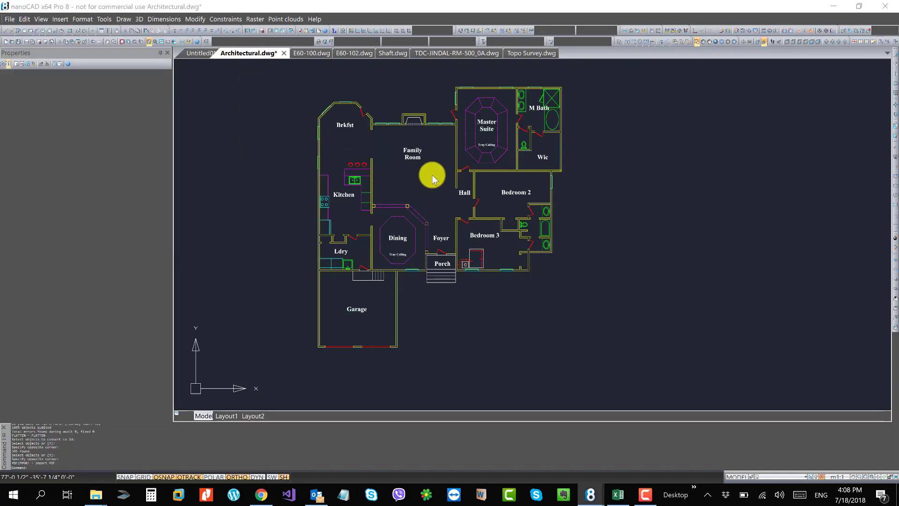
{"action": "double_click", "coordinate": [123, 85]}
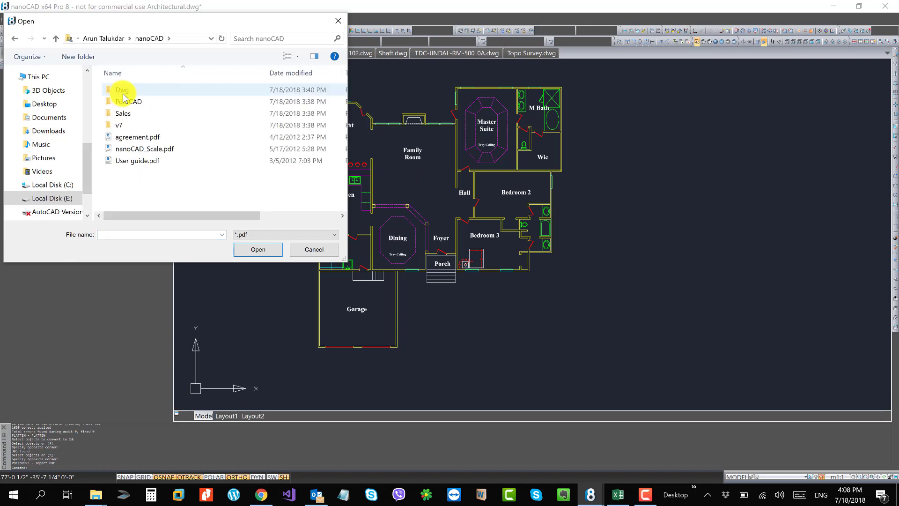
{"action": "double_click", "coordinate": [129, 102]}
{"action": "left_click", "coordinate": [149, 91]}
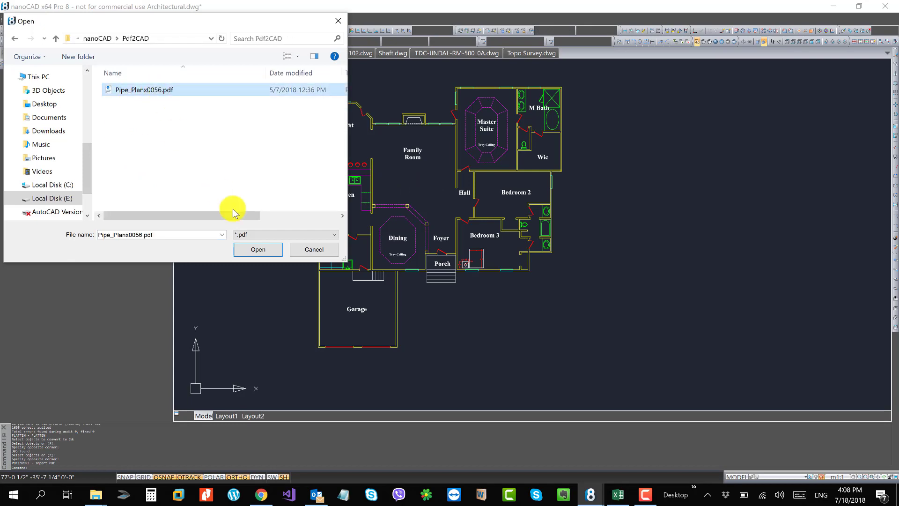
{"action": "left_click", "coordinate": [265, 251]}
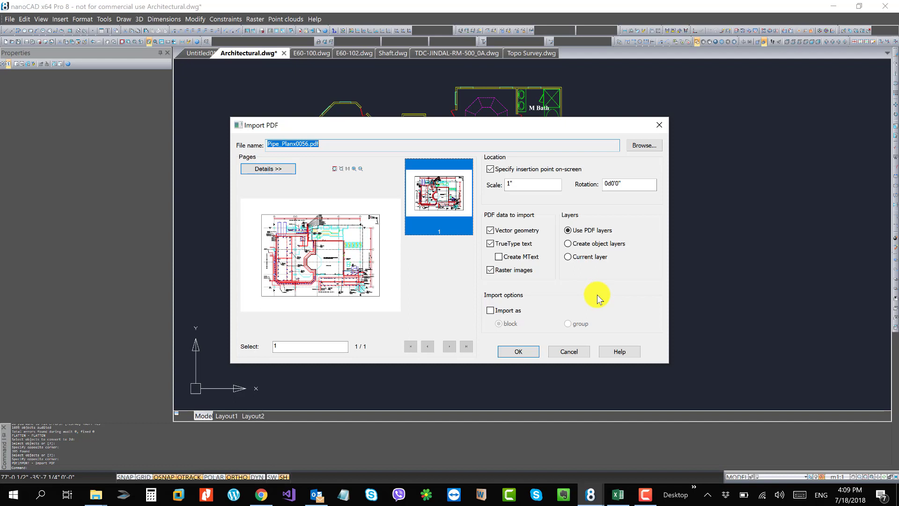
Step: Accept the default import settings and place the pipe plan at an insertion point
{"action": "left_click", "coordinate": [519, 351]}
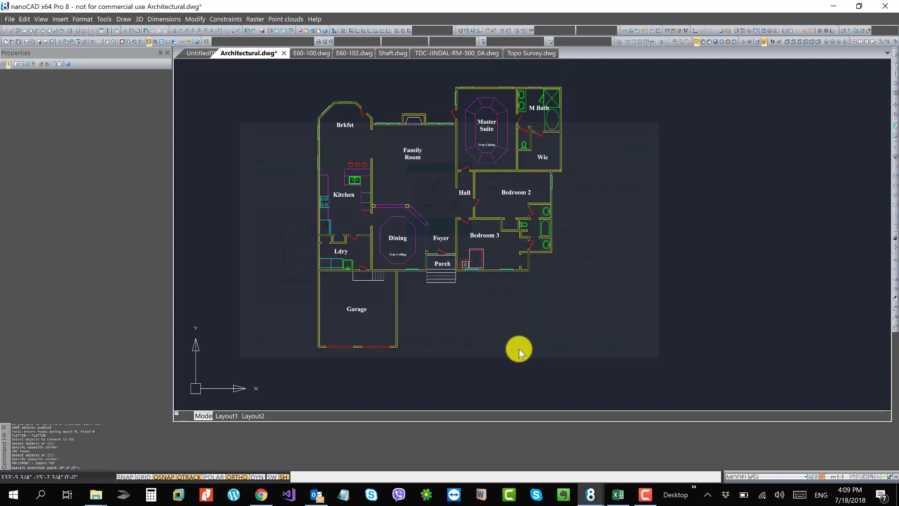
{"action": "left_click", "coordinate": [557, 255]}
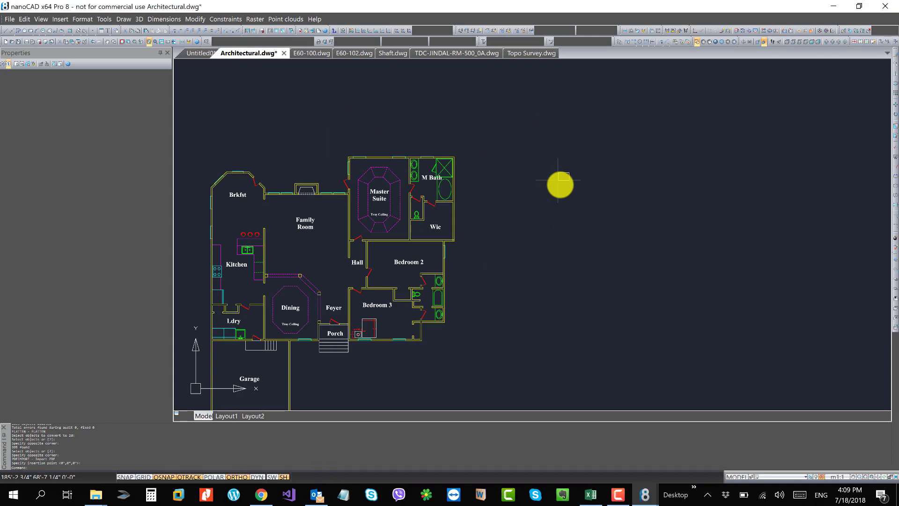
{"action": "scroll", "coordinate": [560, 185], "scroll_direction": "up", "scroll_amount": 15}
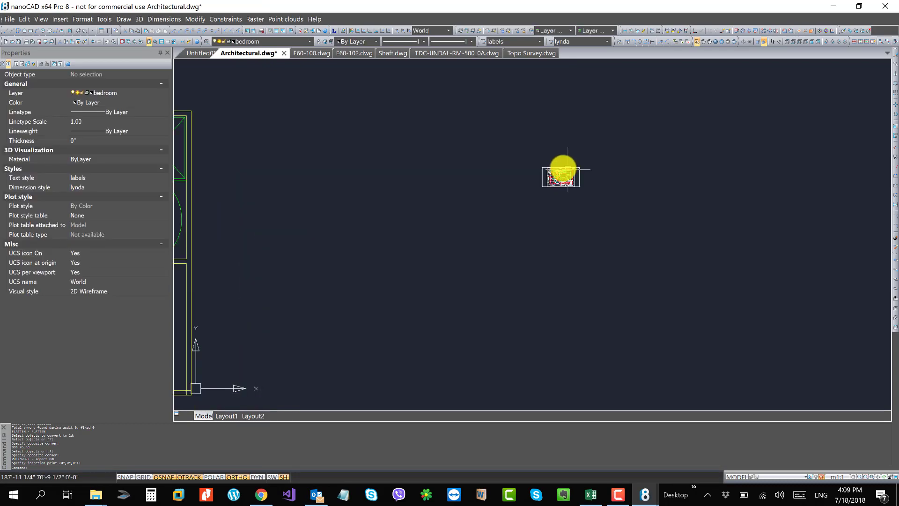
{"action": "scroll", "coordinate": [528, 136], "scroll_direction": "up", "scroll_amount": 4}
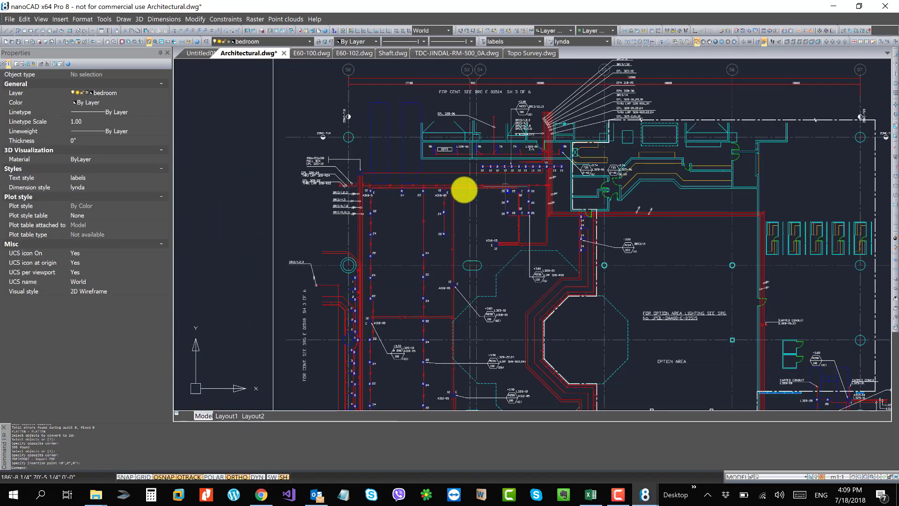
{"action": "scroll", "coordinate": [394, 155], "scroll_direction": "down", "scroll_amount": 3}
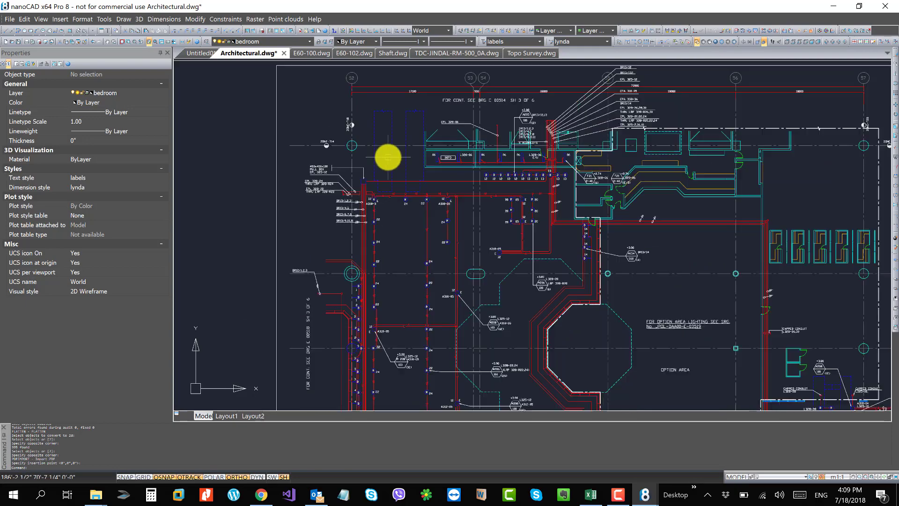
{"action": "scroll", "coordinate": [498, 154], "scroll_direction": "up", "scroll_amount": 3}
{"action": "mouse_move", "coordinate": [538, 267]}
{"action": "middle_mouse_down"}
{"action": "mouse_move", "coordinate": [520, 180]}
{"action": "mouse_move", "coordinate": [536, 198]}
{"action": "middle_mouse_up"}
Step: Inspect a red pipe line up close to confirm it converted to a Polyline
{"action": "scroll", "coordinate": [517, 180], "scroll_direction": "up", "scroll_amount": 9}
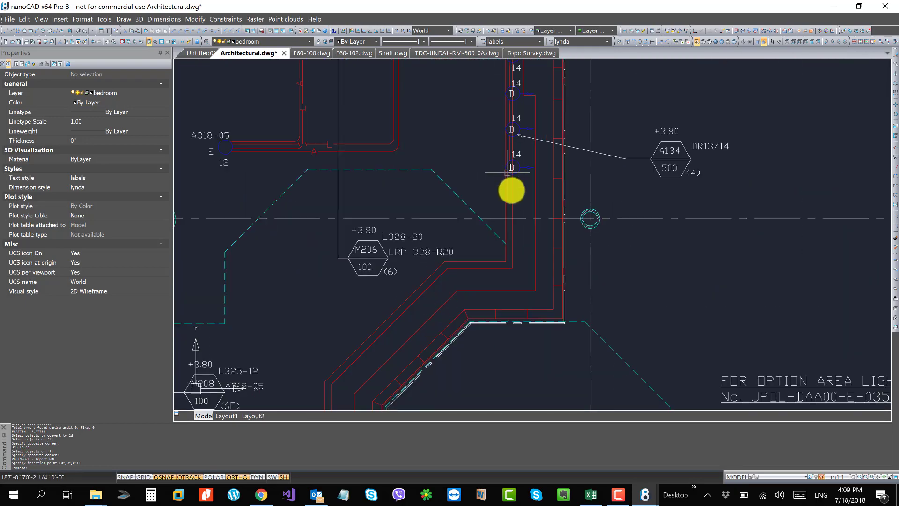
{"action": "left_click", "coordinate": [548, 195]}
{"action": "scroll", "coordinate": [543, 225], "scroll_direction": "down", "scroll_amount": 3}
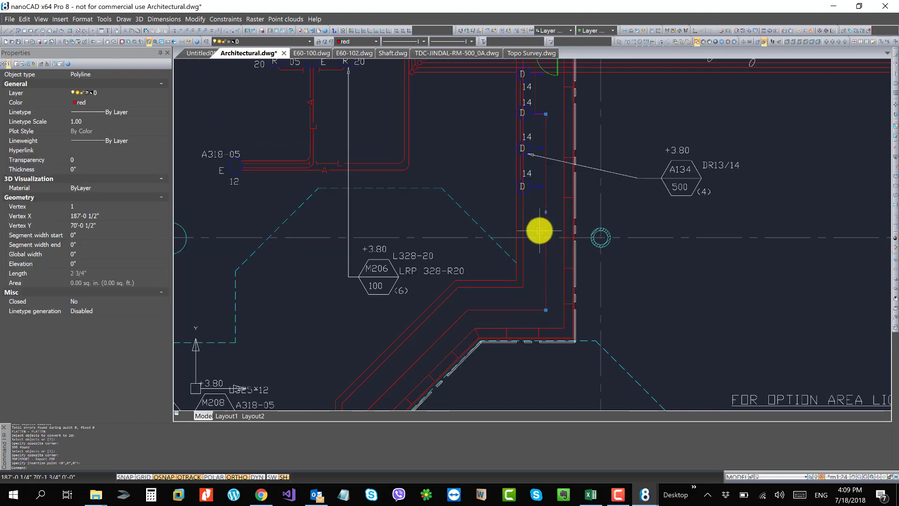
{"action": "key", "text": "Escape"}
{"action": "key", "text": "Escape"}
{"action": "key", "text": "Escape"}
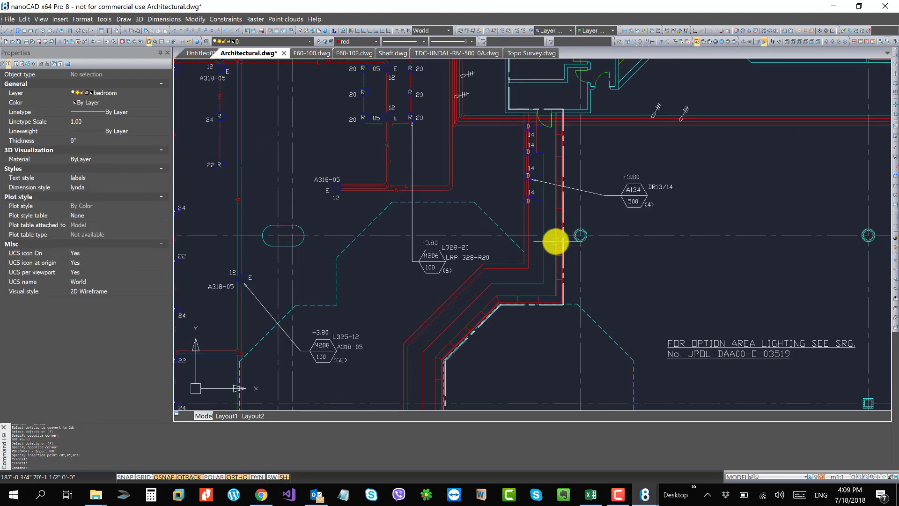
{"action": "scroll", "coordinate": [594, 197], "scroll_direction": "down", "scroll_amount": 6}
{"action": "middle_click_drag", "start_coordinate": [611, 266], "coordinate": [570, 200]}
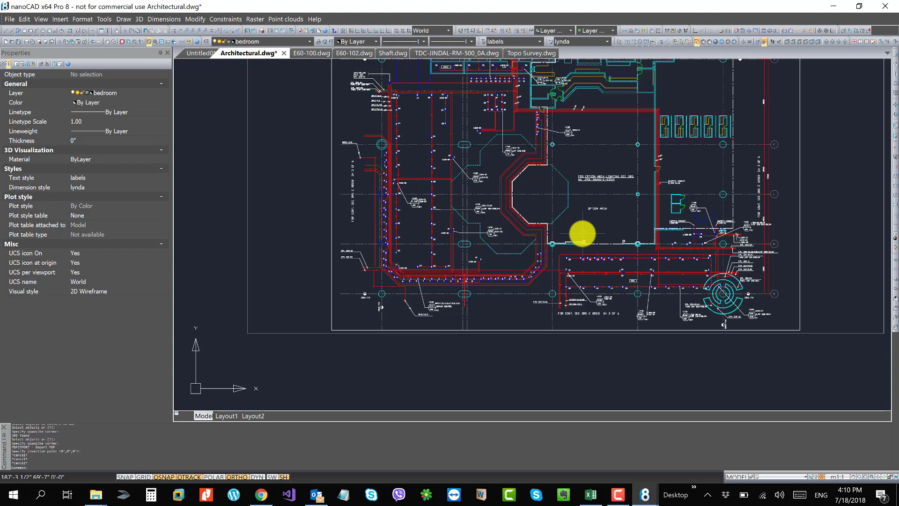
{"action": "middle_click_drag", "start_coordinate": [582, 233], "coordinate": [437, 271]}
{"action": "scroll", "coordinate": [398, 244], "scroll_direction": "down", "scroll_amount": 3}
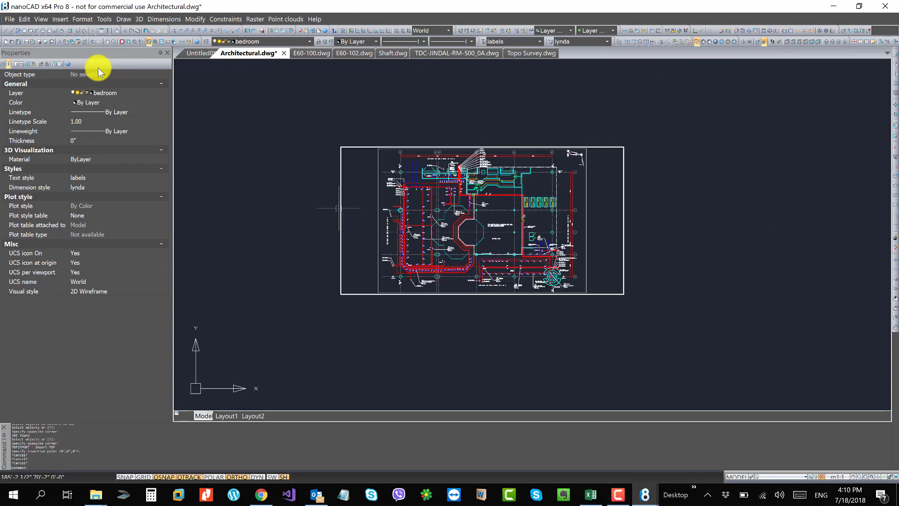
Step: Review the printers in Architectural.dwg's Plot dialog, close it unplotted, and switch to Untitled0
{"action": "left_click", "coordinate": [9, 19]}
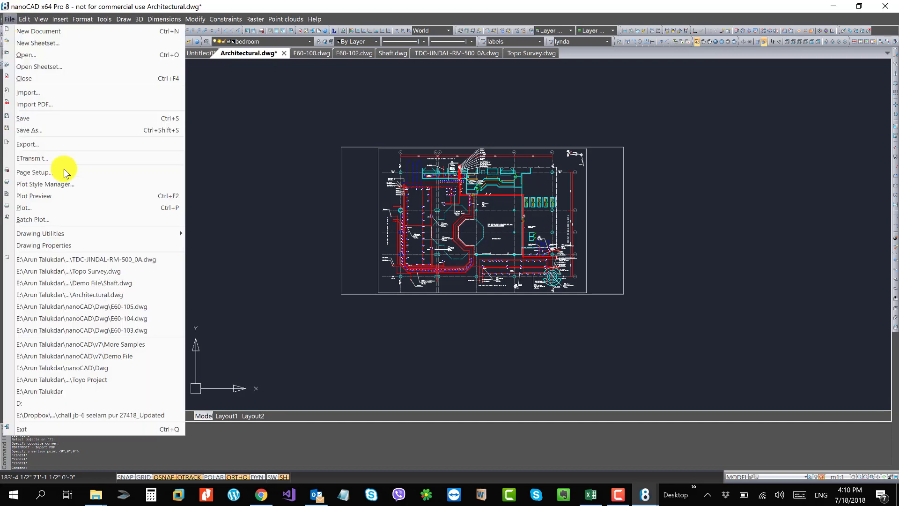
{"action": "left_click", "coordinate": [74, 208]}
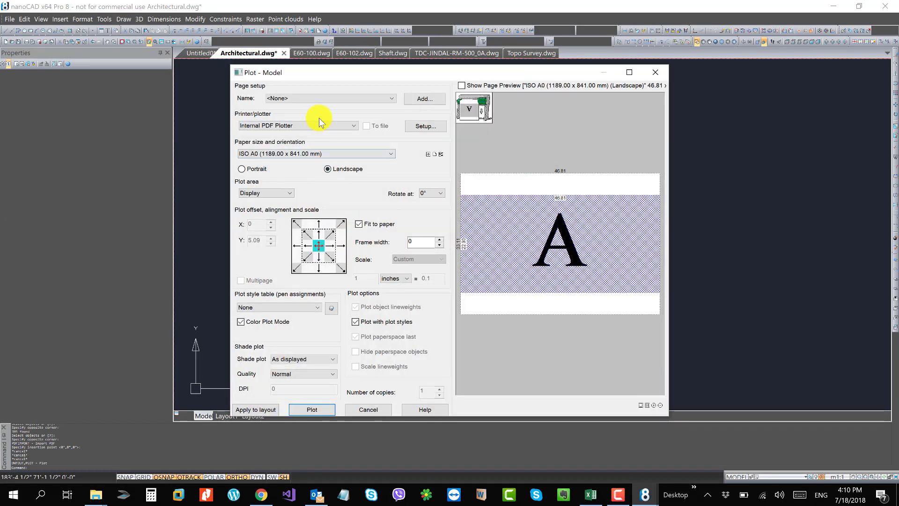
{"action": "left_click", "coordinate": [316, 124]}
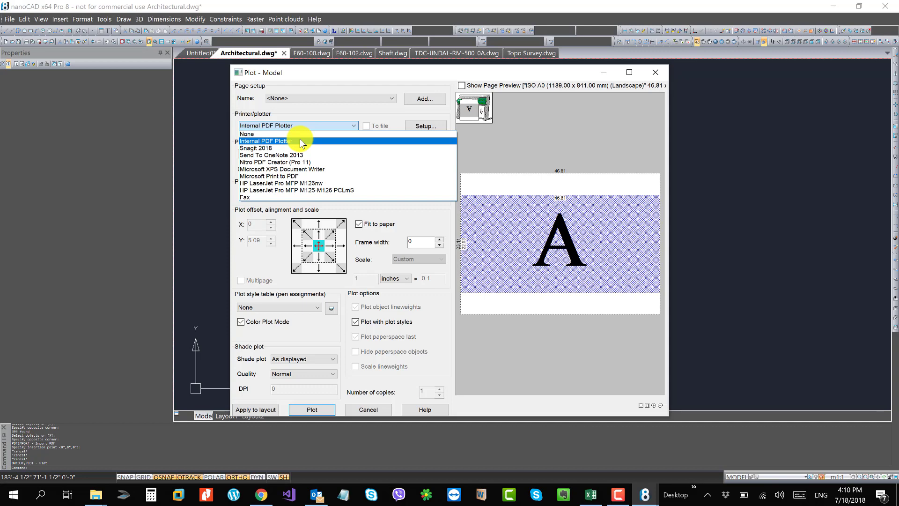
{"action": "left_click", "coordinate": [338, 106]}
{"action": "left_click", "coordinate": [655, 72]}
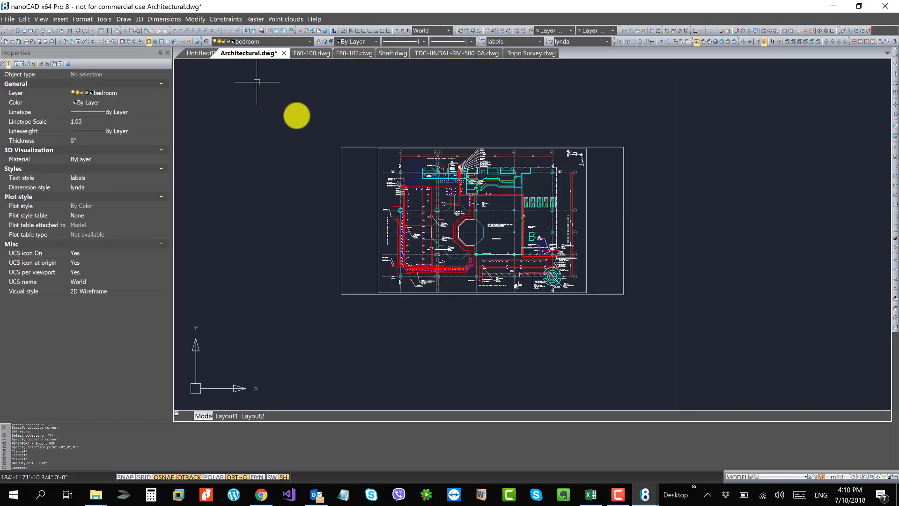
{"action": "scroll", "coordinate": [371, 140], "scroll_direction": "down", "scroll_amount": 1}
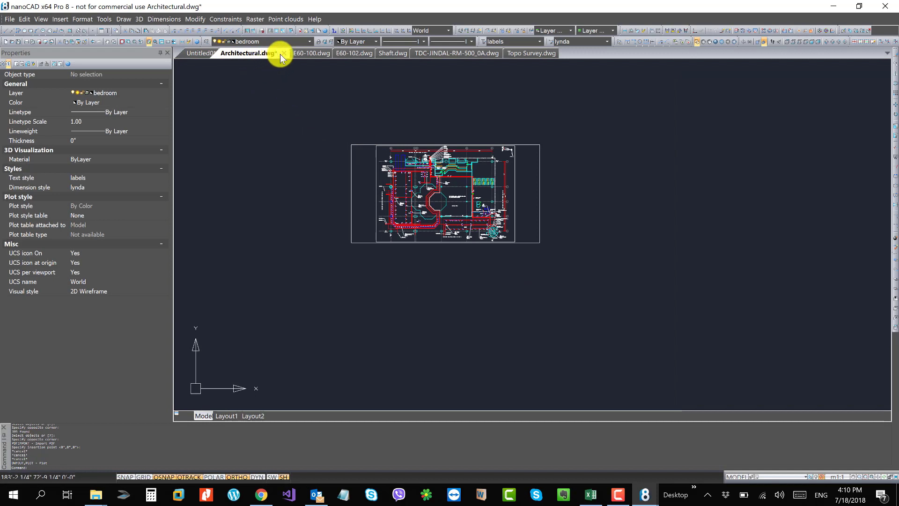
{"action": "left_click", "coordinate": [203, 53]}
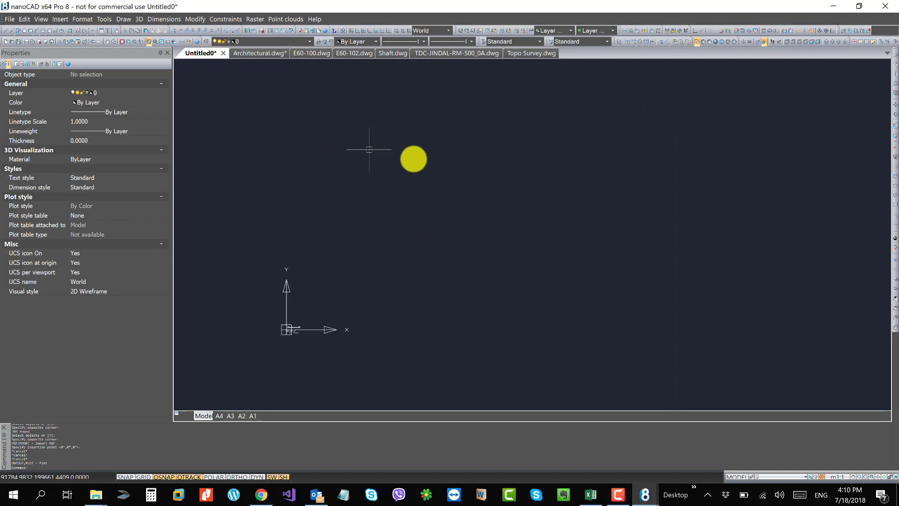
Step: Show the Draw menu's Line, Polyline, Circle and Hatch commands over Untitled0
{"action": "scroll", "coordinate": [391, 201], "scroll_direction": "up", "scroll_amount": 2}
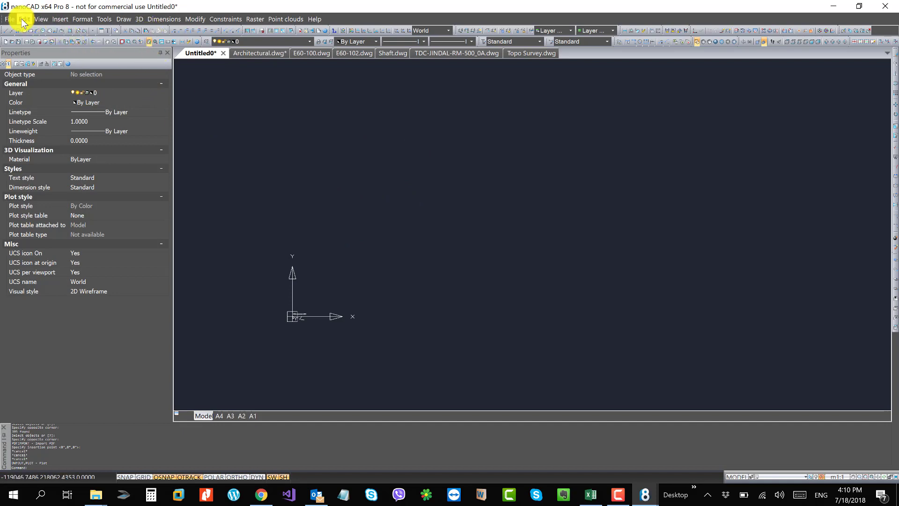
{"action": "left_click", "coordinate": [139, 21]}
{"action": "mouse_move", "coordinate": [124, 19]}
{"action": "mouse_move", "coordinate": [179, 217]}
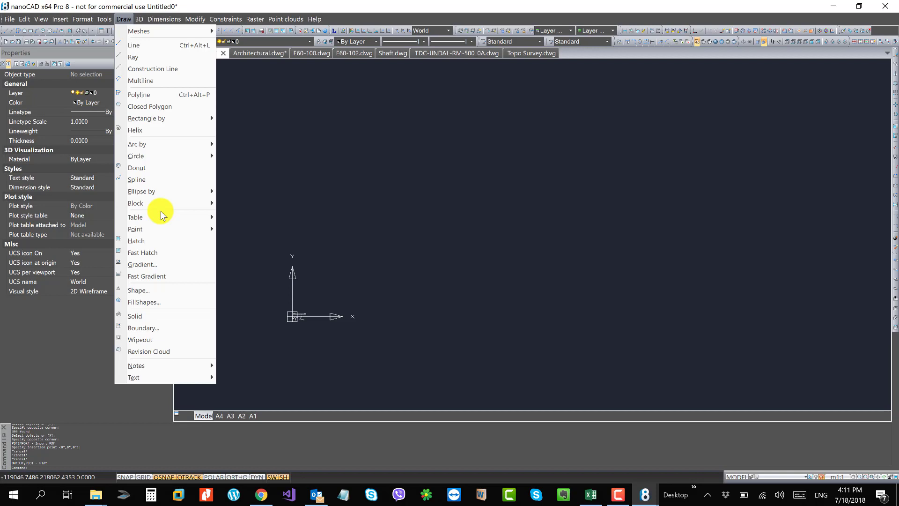
Step: Draw a three-point V-shaped line chain with Draw > Line
{"action": "left_click", "coordinate": [142, 46]}
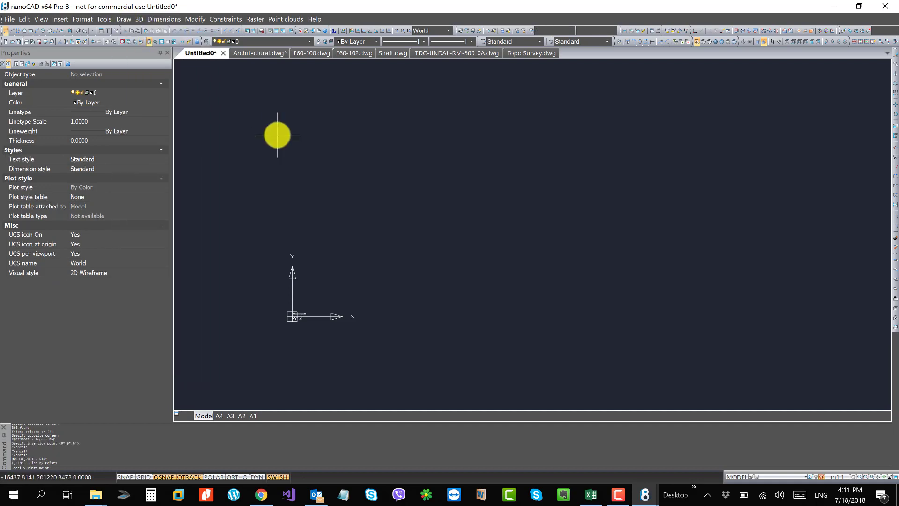
{"action": "left_click", "coordinate": [277, 135]}
{"action": "left_click", "coordinate": [416, 283]}
{"action": "left_click", "coordinate": [567, 157]}
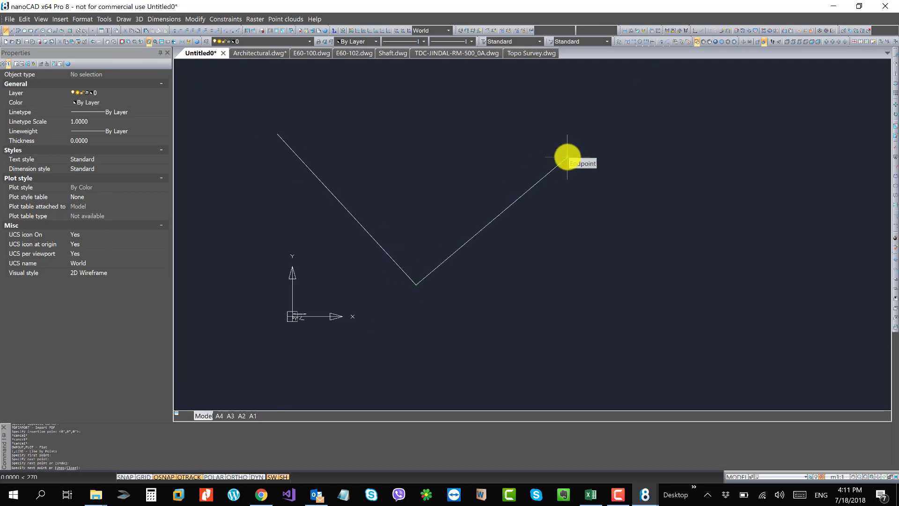
{"action": "key", "text": "Escape"}
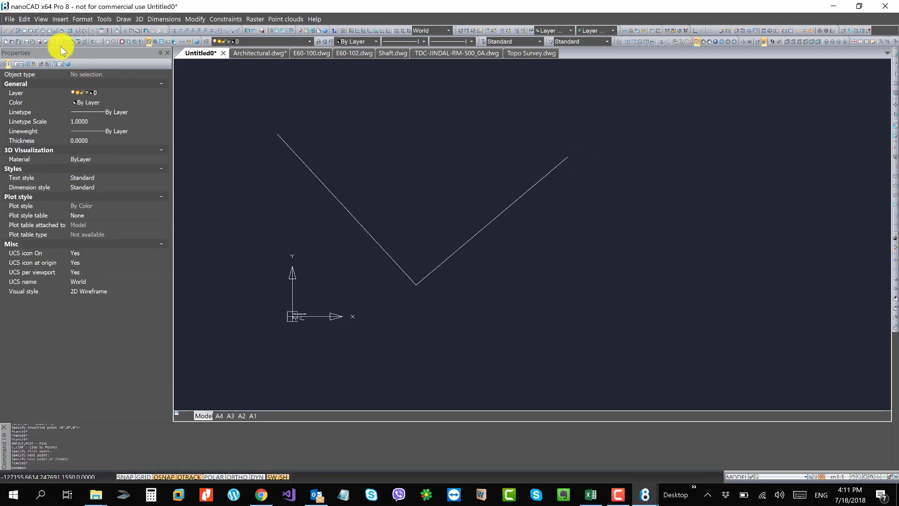
Step: Draw a second three-point zigzag line chain
{"action": "left_click", "coordinate": [6, 31]}
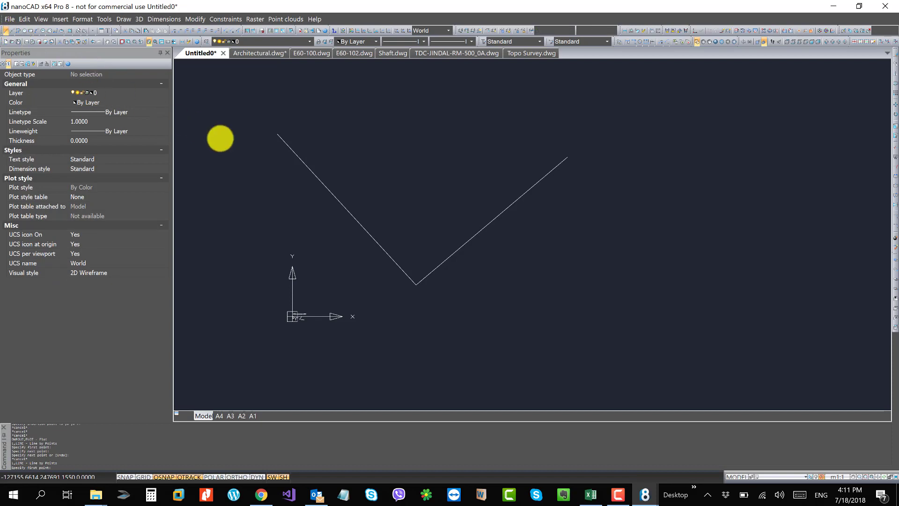
{"action": "left_click", "coordinate": [397, 162]}
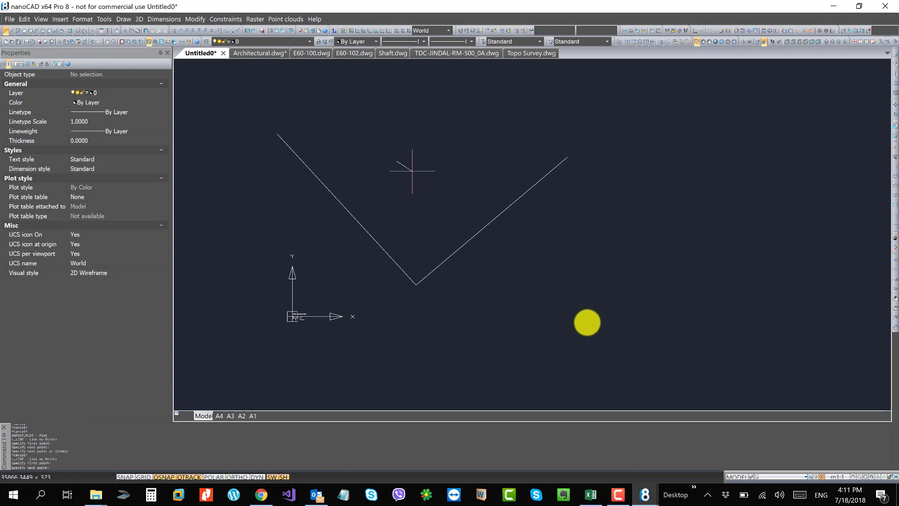
{"action": "left_click", "coordinate": [589, 325]}
{"action": "left_click", "coordinate": [659, 181]}
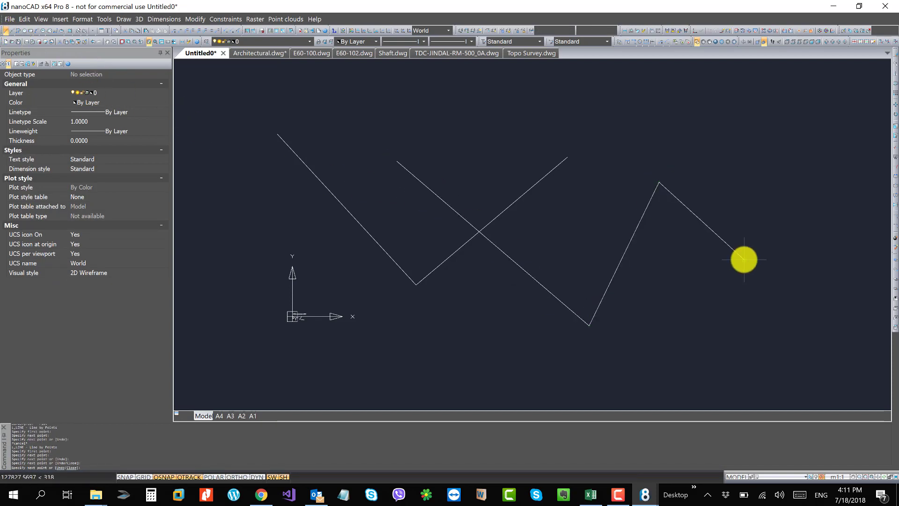
{"action": "key", "text": "Escape"}
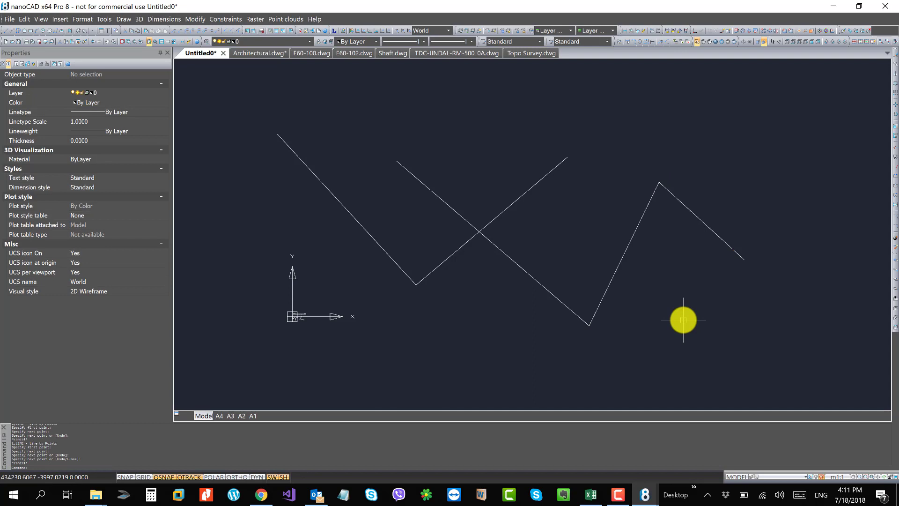
Step: Draw a third three-point line chain using the L command
{"action": "type", "text": "L"}
{"action": "key", "text": "Return"}
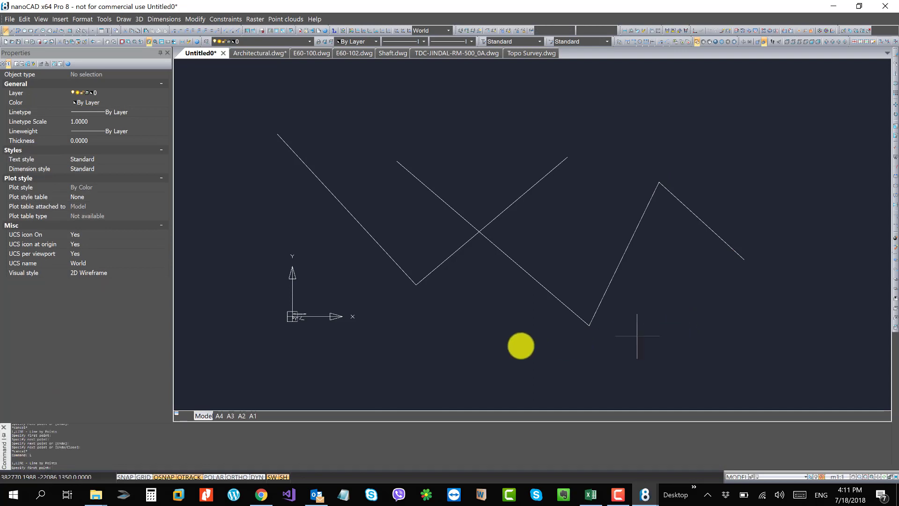
{"action": "left_click", "coordinate": [490, 352]}
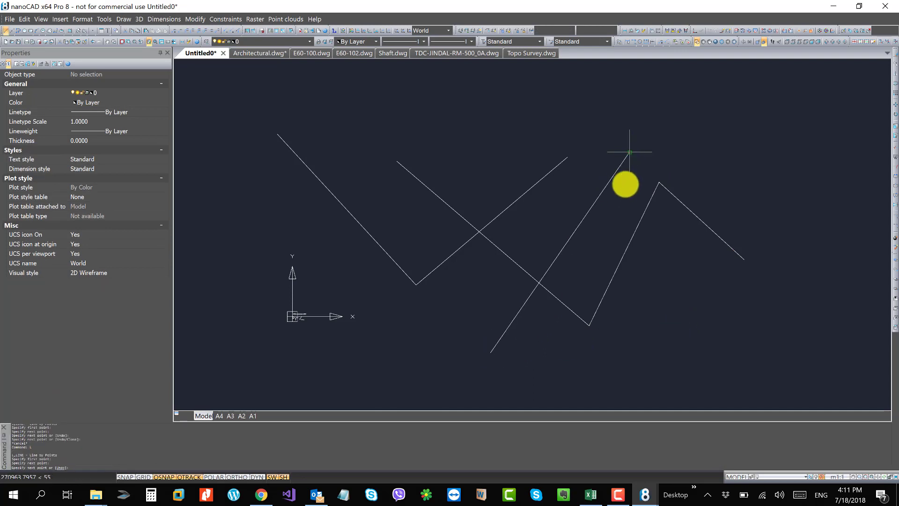
{"action": "left_click", "coordinate": [615, 230]}
{"action": "left_click", "coordinate": [684, 306]}
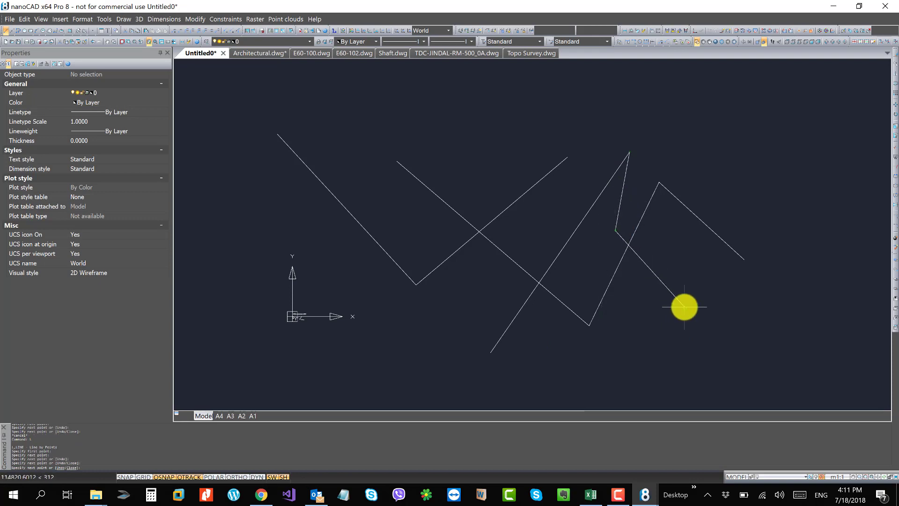
{"action": "key", "text": "Escape"}
Step: Pan the view slightly and start a new Line command with L
{"action": "scroll", "coordinate": [530, 235], "scroll_direction": "down", "scroll_amount": 2}
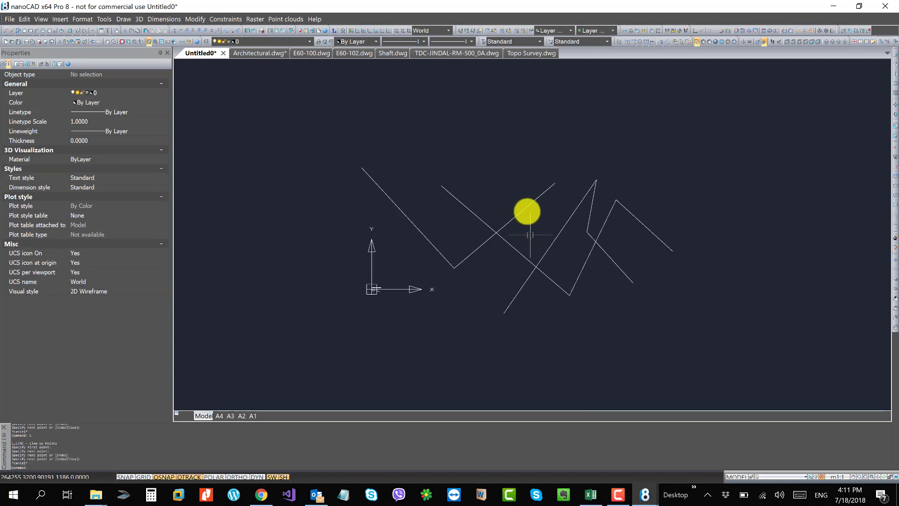
{"action": "middle_click_drag", "start_coordinate": [512, 207], "coordinate": [493, 225]}
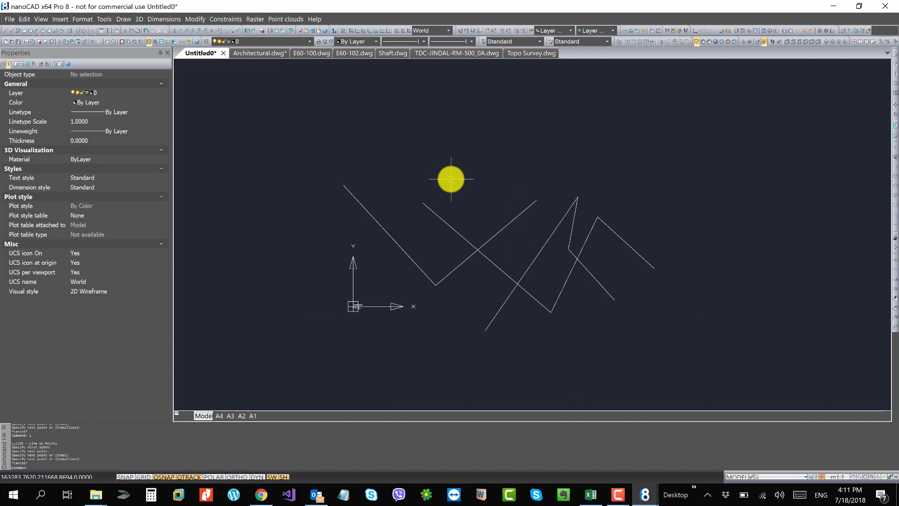
{"action": "type", "text": "l"}
{"action": "key", "text": "Return"}
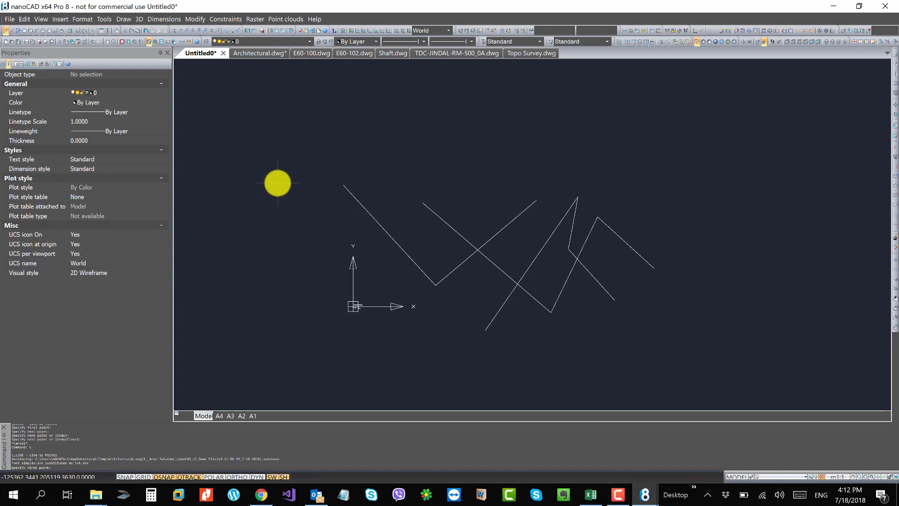
Step: Draw a line from typed point 0,0 to 1000,1500
{"action": "type", "text": "0,"}
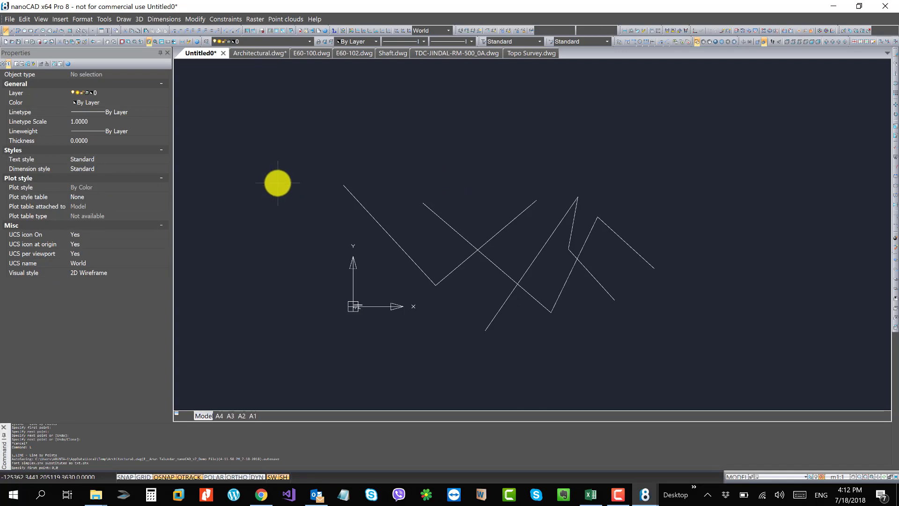
{"action": "type", "text": "0"}
{"action": "key", "text": "Return"}
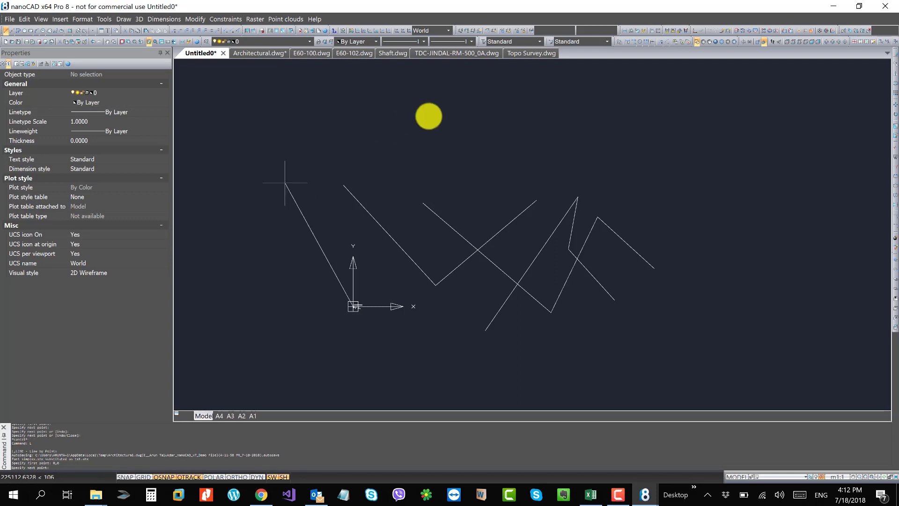
{"action": "middle_click_drag", "start_coordinate": [550, 181], "coordinate": [537, 192]}
{"action": "scroll", "coordinate": [536, 192], "scroll_direction": "down", "scroll_amount": 3}
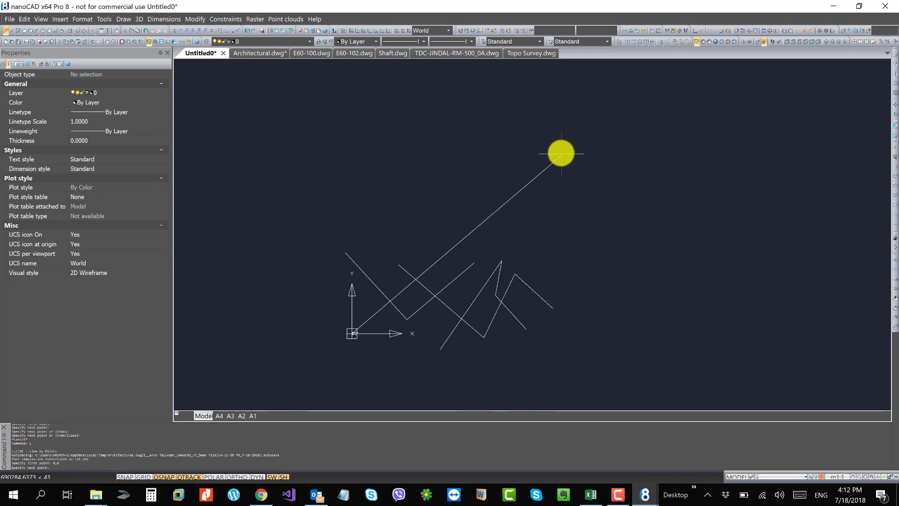
{"action": "type", "text": "1000,1"}
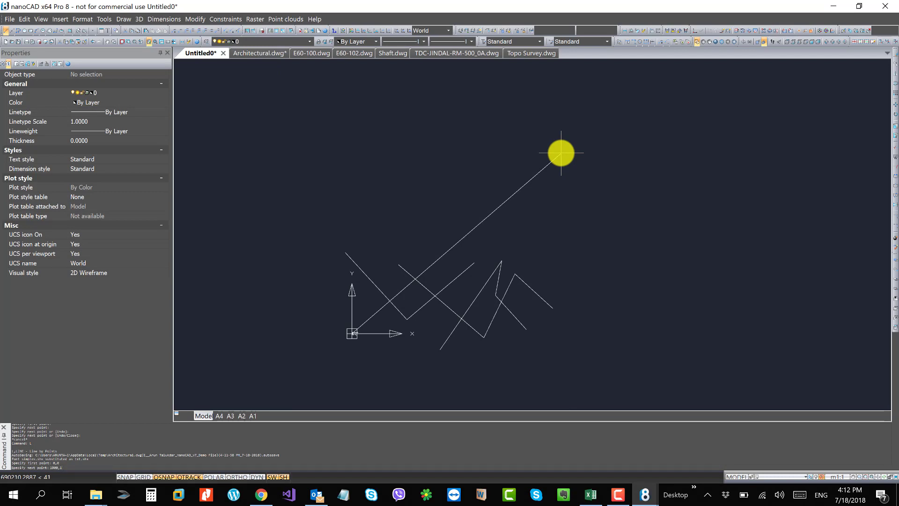
{"action": "type", "text": "500"}
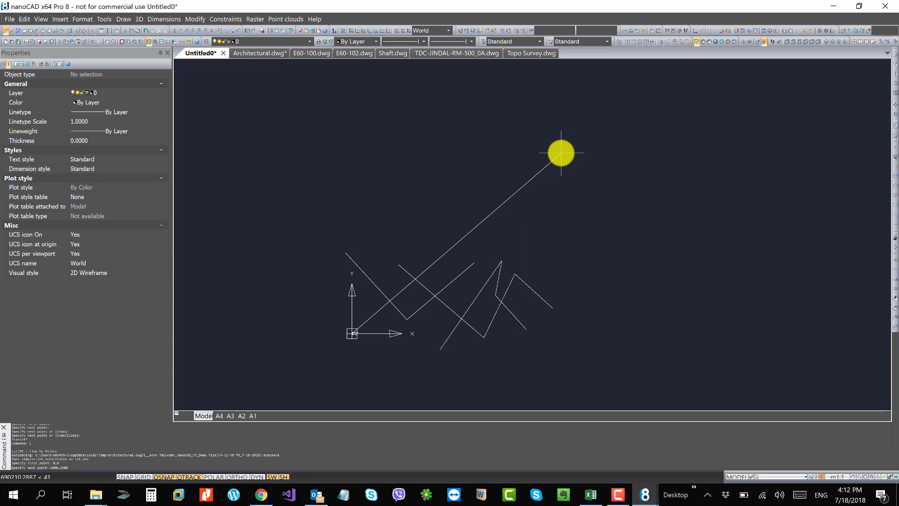
{"action": "key", "text": "Return"}
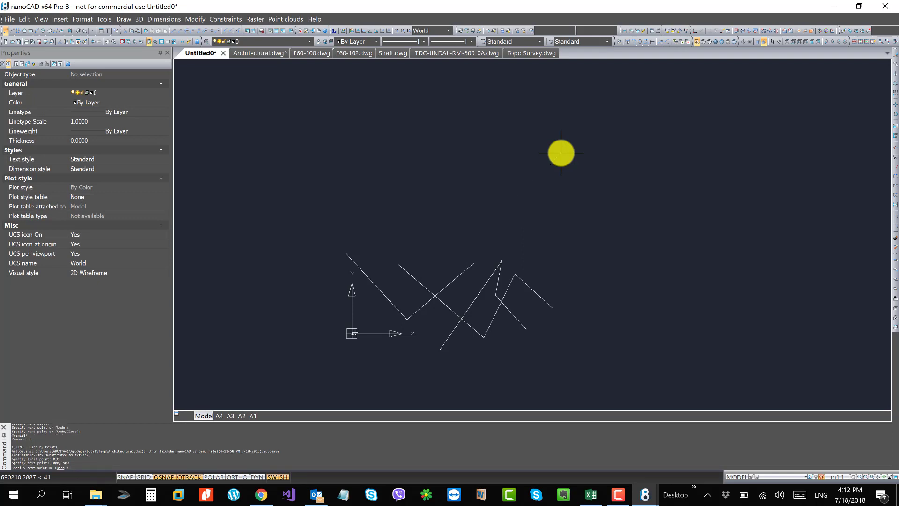
{"action": "key", "text": "Return"}
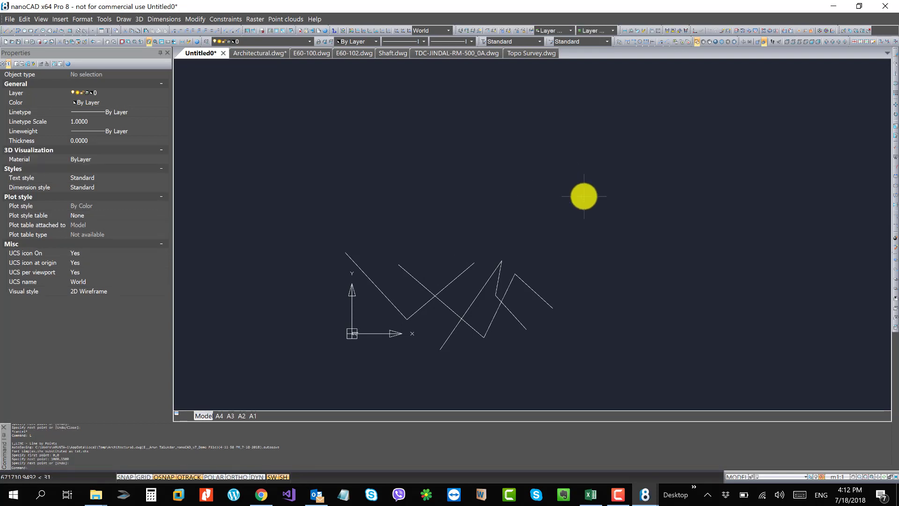
{"action": "scroll", "coordinate": [366, 332], "scroll_direction": "up", "scroll_amount": 5}
{"action": "scroll", "coordinate": [340, 335], "scroll_direction": "down", "scroll_amount": 6}
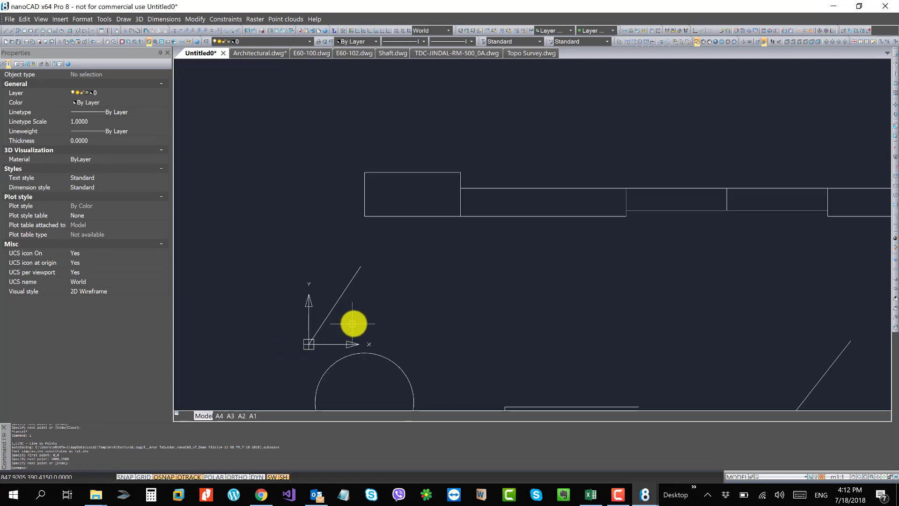
Step: Use ID to read the line's endpoints at X=1000 Y=1500 and at 0,0
{"action": "middle_click_drag", "start_coordinate": [352, 322], "coordinate": [452, 281]}
{"action": "left_click", "coordinate": [480, 270]}
{"action": "middle_click_drag", "start_coordinate": [424, 277], "coordinate": [495, 263]}
{"action": "key", "text": "Escape"}
{"action": "key", "text": "Escape"}
{"action": "key", "text": "Escape"}
{"action": "type", "text": "id"}
{"action": "key", "text": "Return"}
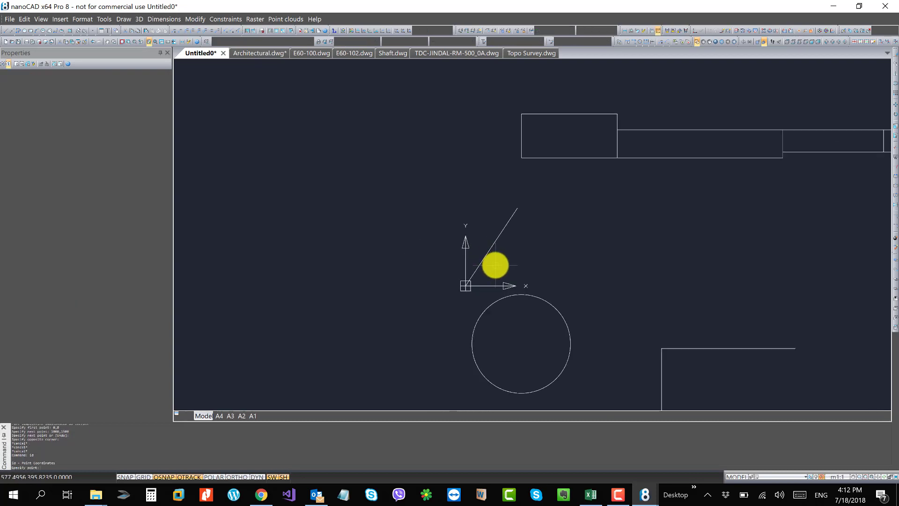
{"action": "left_click", "coordinate": [518, 207]}
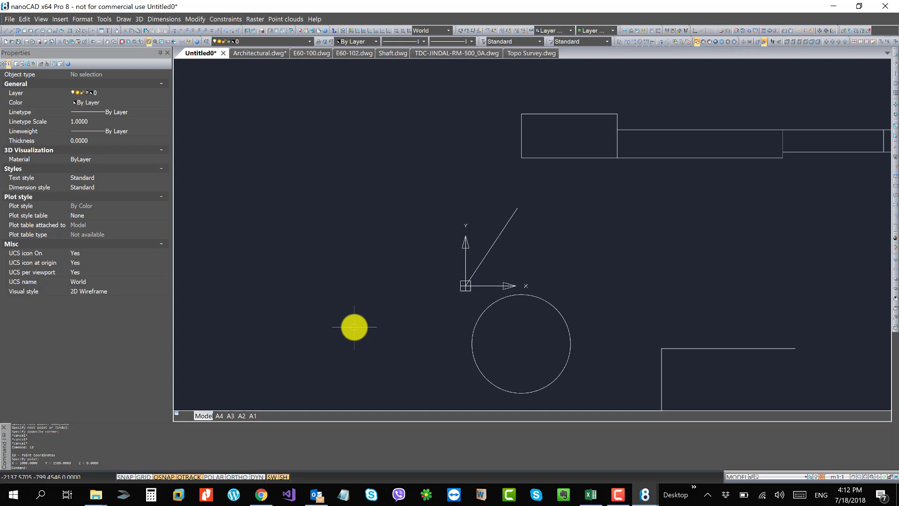
{"action": "key", "text": "Return"}
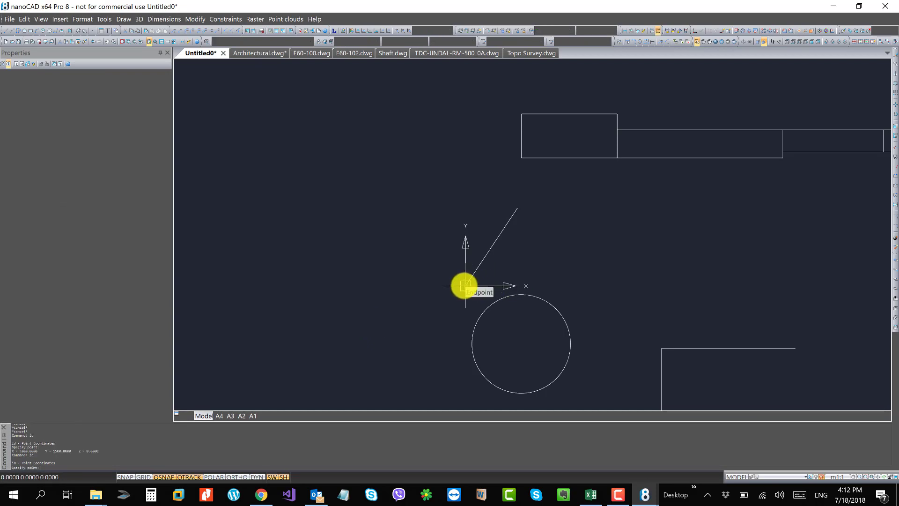
{"action": "left_click", "coordinate": [465, 285]}
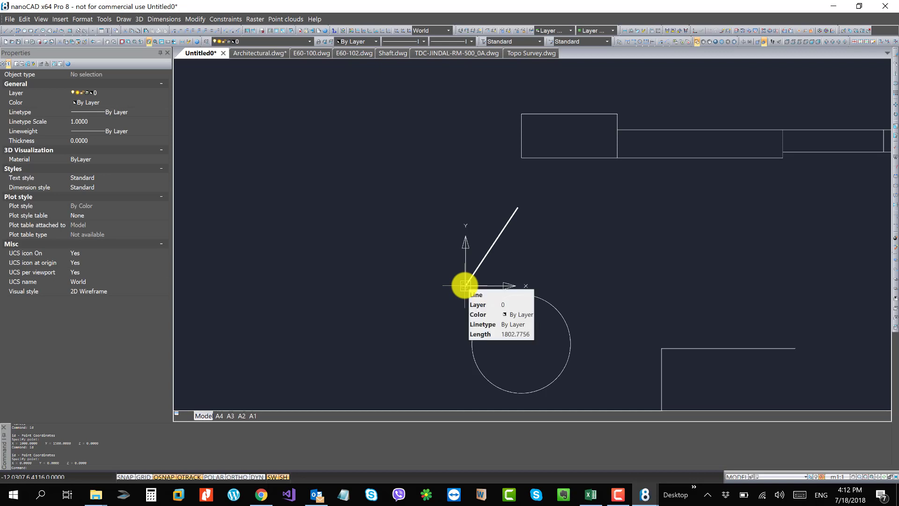
{"action": "scroll", "coordinate": [412, 276], "scroll_direction": "down", "scroll_amount": 5}
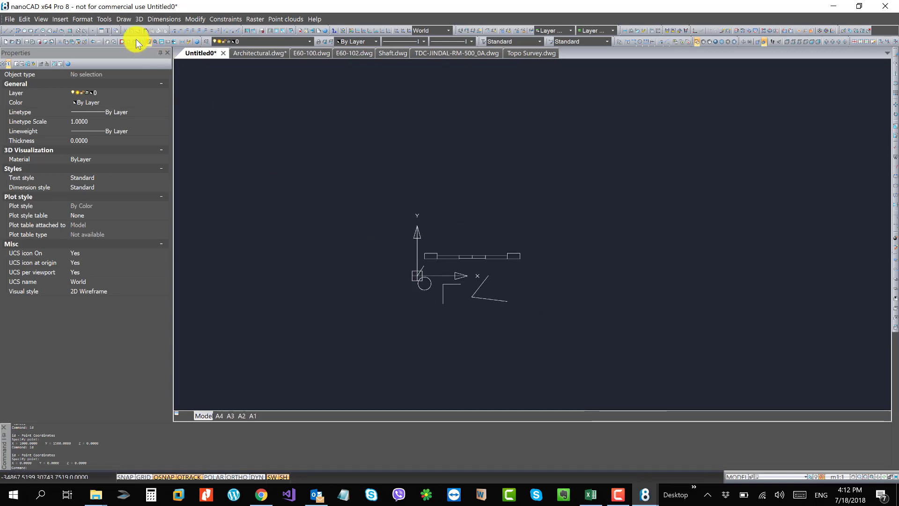
Step: Show the Draw > Table submenu with Table, Import, Export and Convert Table
{"action": "left_click", "coordinate": [124, 19]}
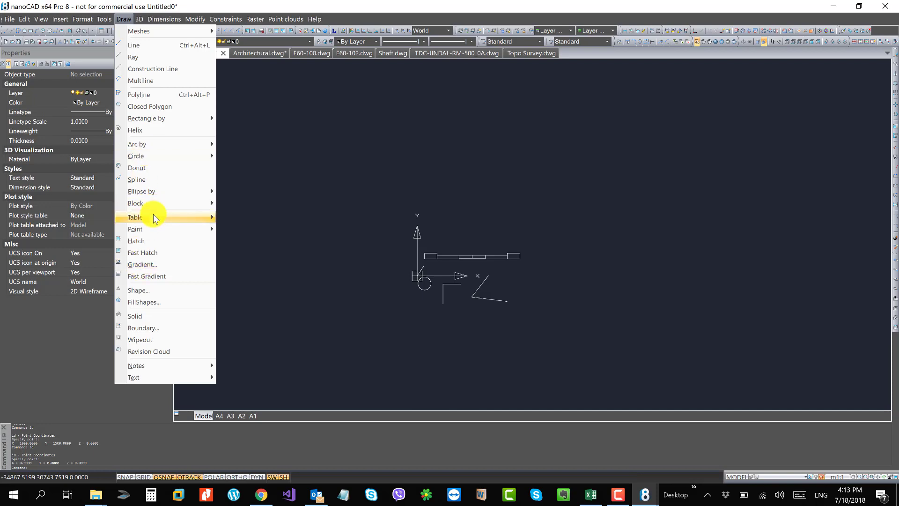
{"action": "mouse_move", "coordinate": [154, 219]}
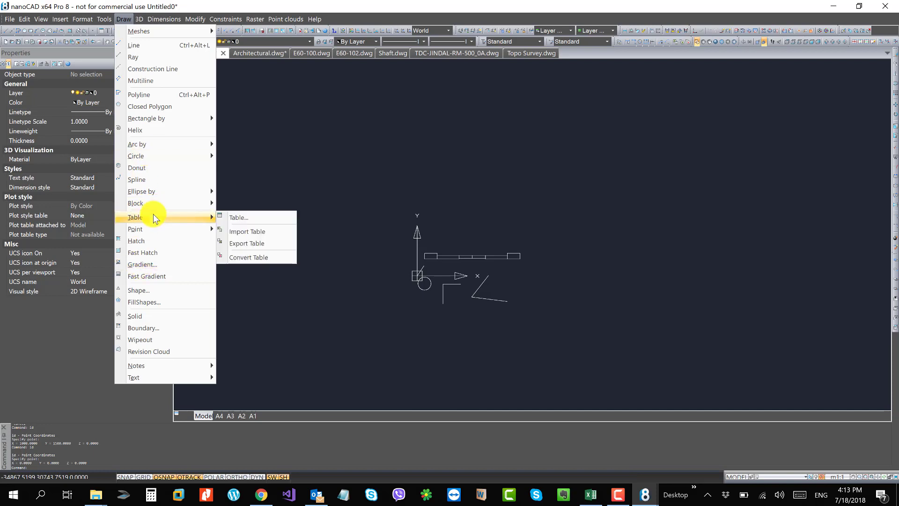
Step: Configure a Custom table in Create table with 12 columns and 5 data rows
{"action": "left_click", "coordinate": [268, 217]}
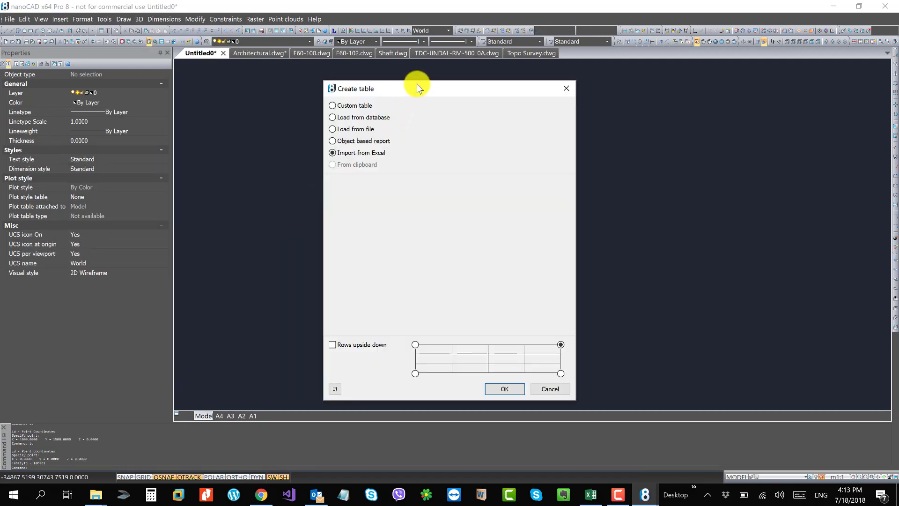
{"action": "left_click_drag", "start_coordinate": [417, 83], "coordinate": [447, 78]}
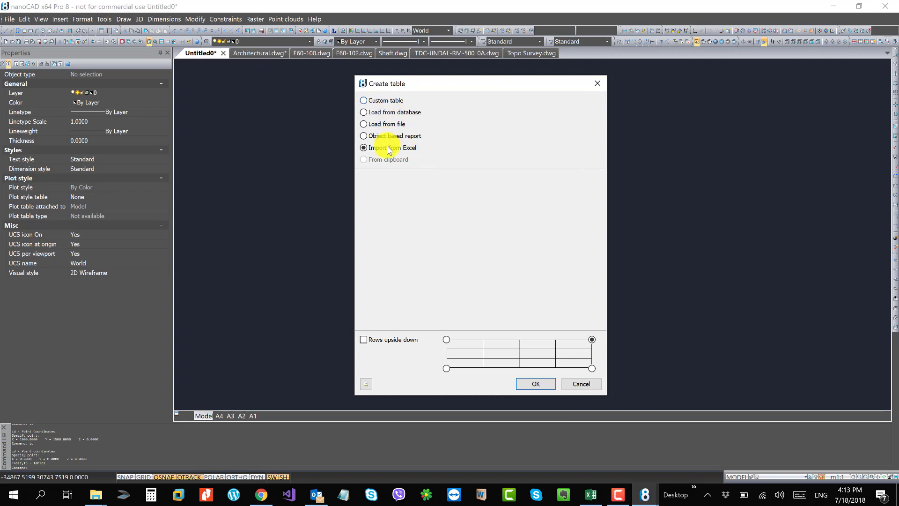
{"action": "left_click", "coordinate": [385, 101]}
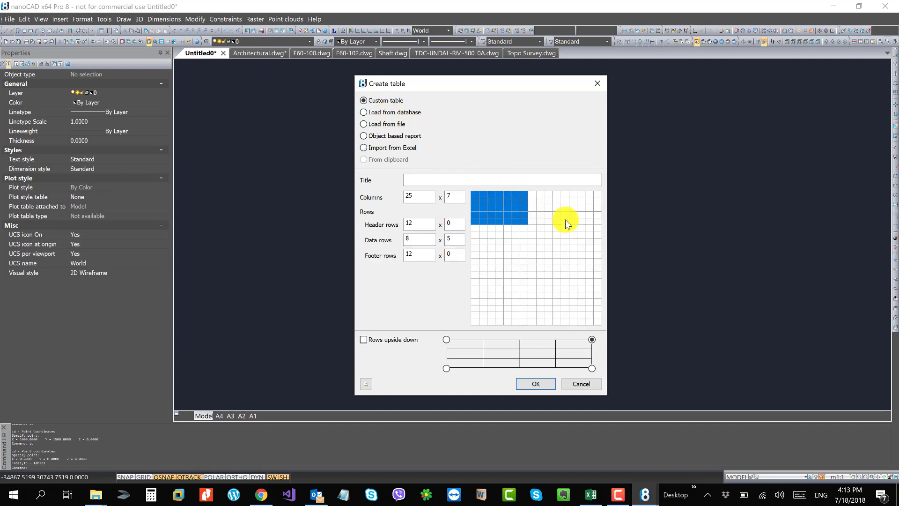
{"action": "left_click", "coordinate": [583, 218]}
{"action": "left_click", "coordinate": [577, 244]}
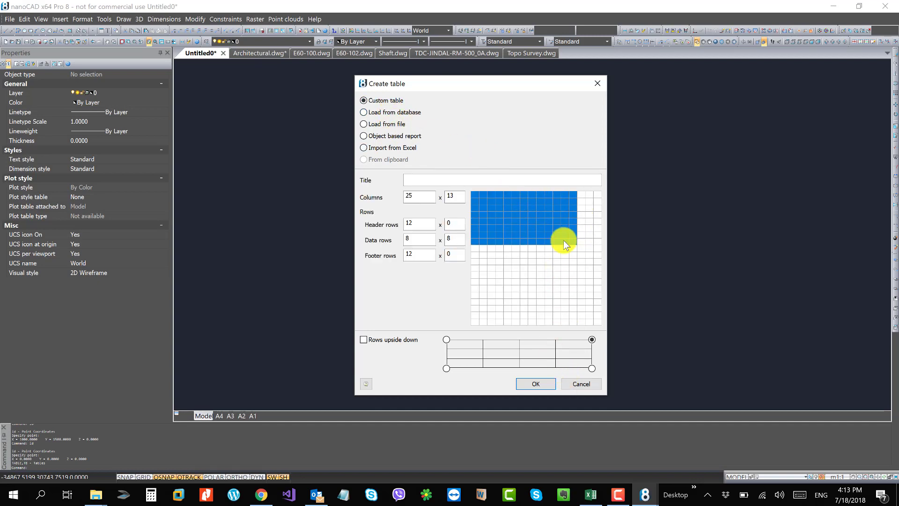
{"action": "left_click_drag", "start_coordinate": [563, 239], "coordinate": [569, 229]}
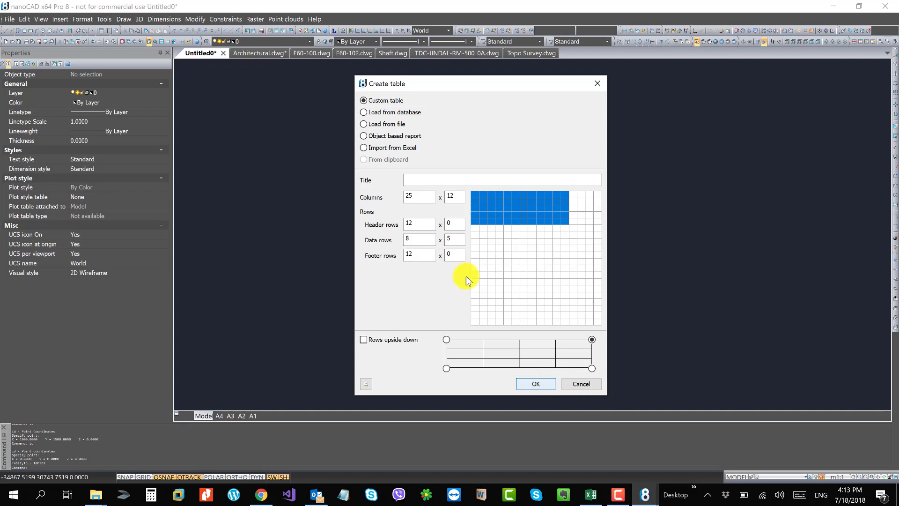
{"action": "left_click", "coordinate": [456, 241]}
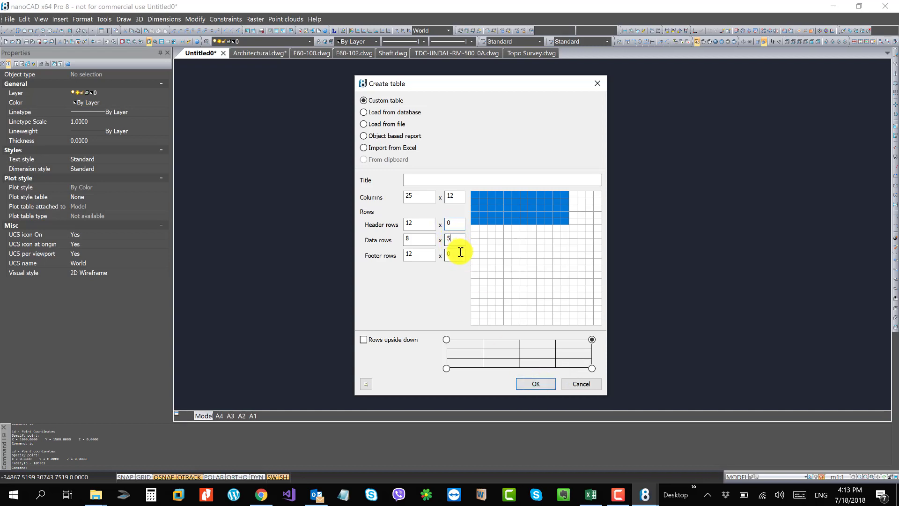
{"action": "left_click", "coordinate": [460, 253]}
{"action": "left_click", "coordinate": [458, 195]}
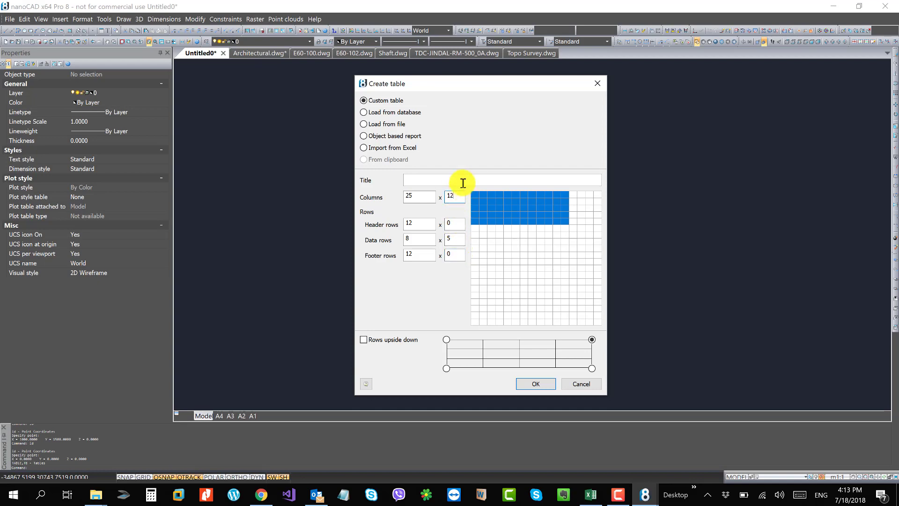
Step: Confirm the table settings and place the 12-by-5 table in the drawing
{"action": "left_click", "coordinate": [535, 383]}
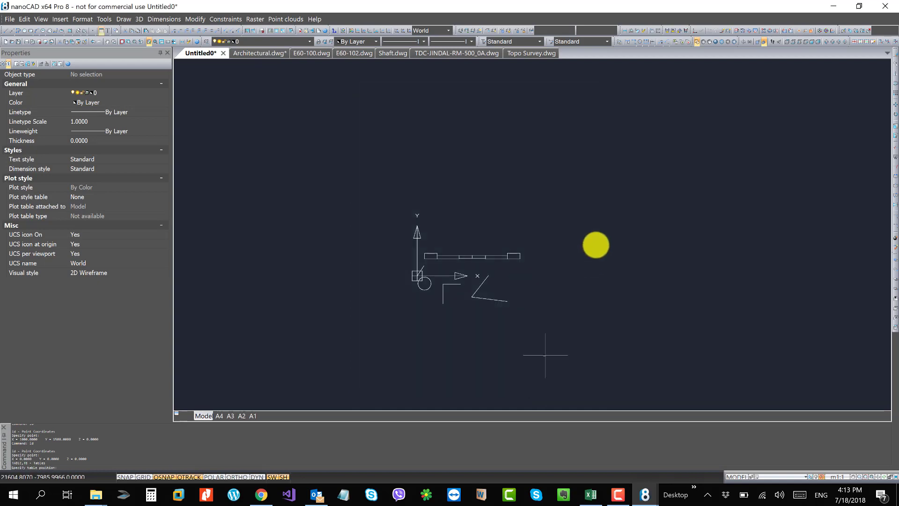
{"action": "scroll", "coordinate": [559, 215], "scroll_direction": "up", "scroll_amount": 5}
{"action": "scroll", "coordinate": [557, 206], "scroll_direction": "up", "scroll_amount": 4}
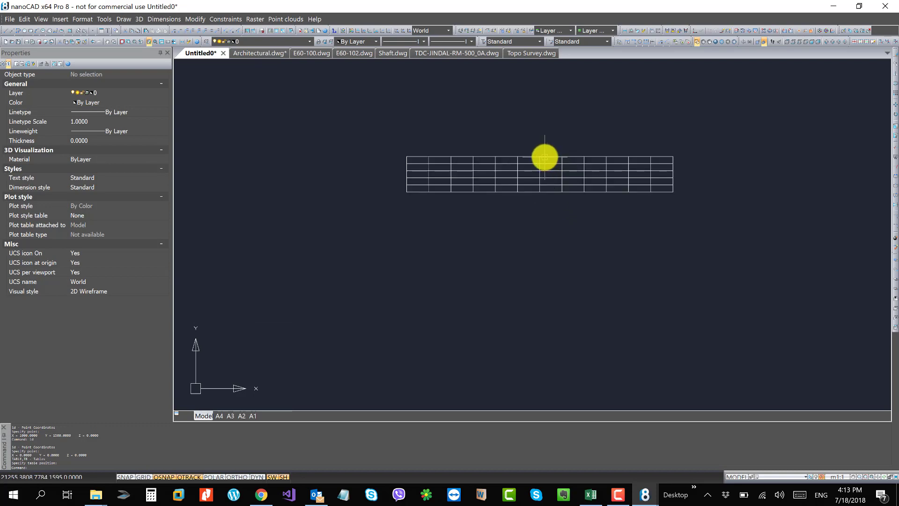
{"action": "left_click", "coordinate": [544, 158]}
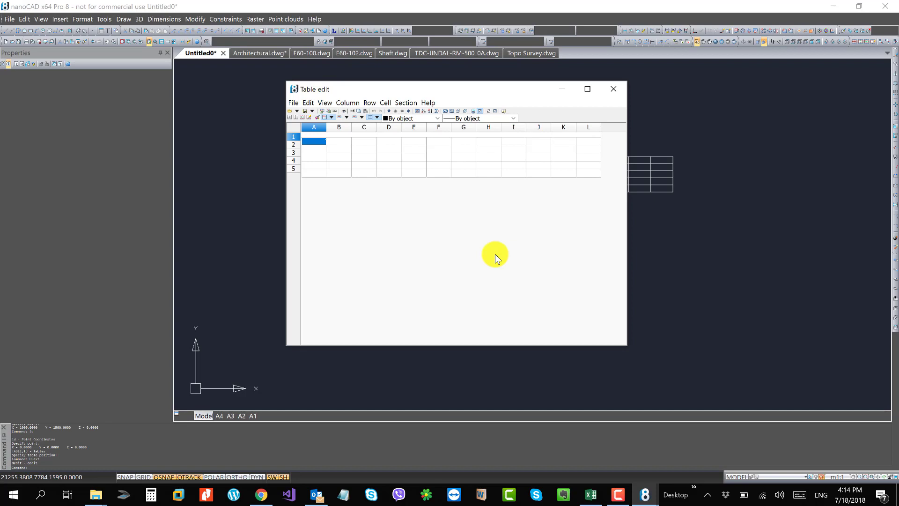
Step: Enter 87346342 in A1, 23423746 in G3 and 3436554 in I1, then reopen the table
{"action": "type", "text": "87346342"}
{"action": "left_click", "coordinate": [468, 150]}
{"action": "type", "text": "23423746"}
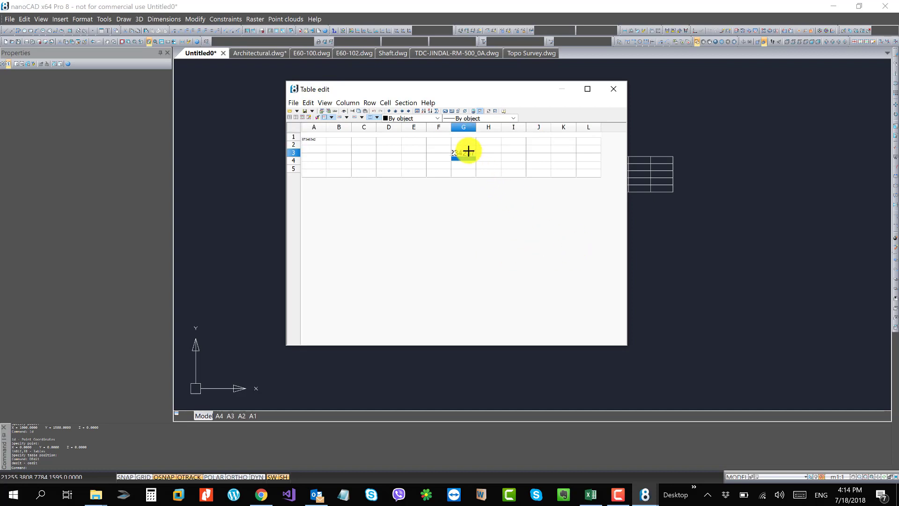
{"action": "left_click", "coordinate": [513, 140]}
{"action": "type", "text": "3436554"}
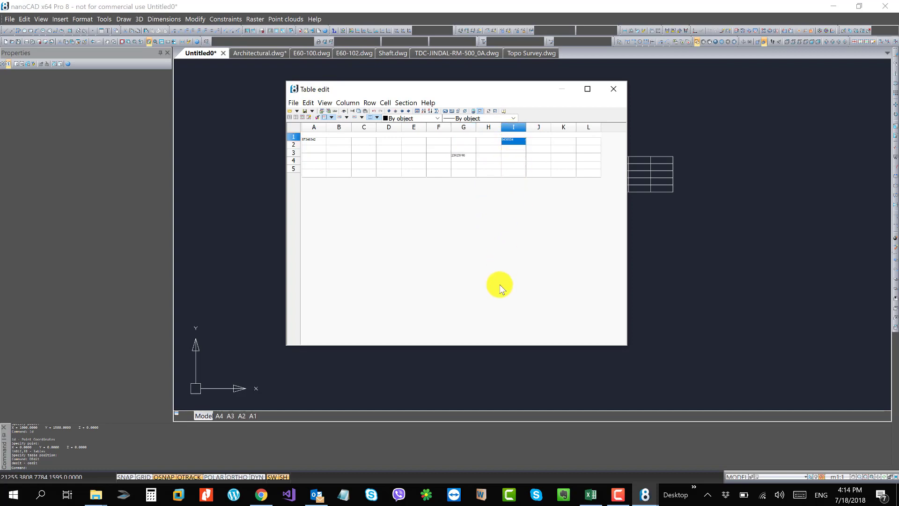
{"action": "left_click", "coordinate": [611, 86]}
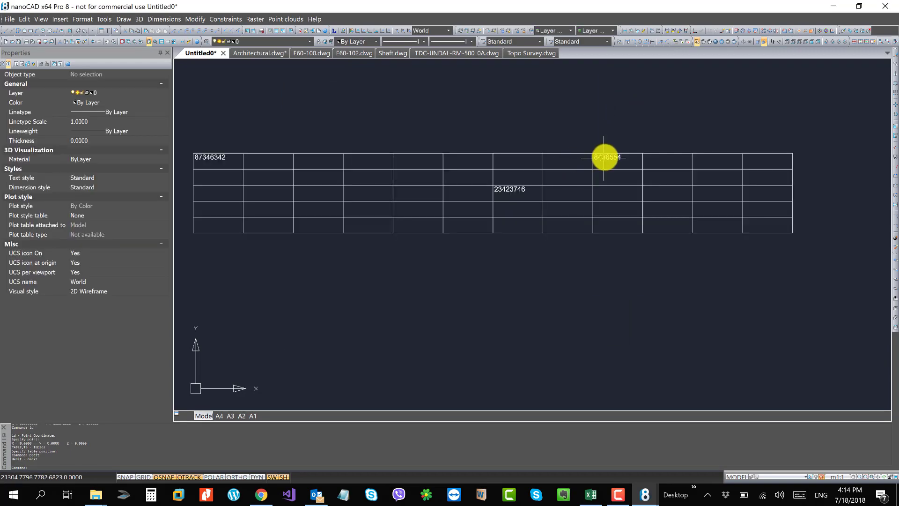
{"action": "double_click", "coordinate": [605, 155]}
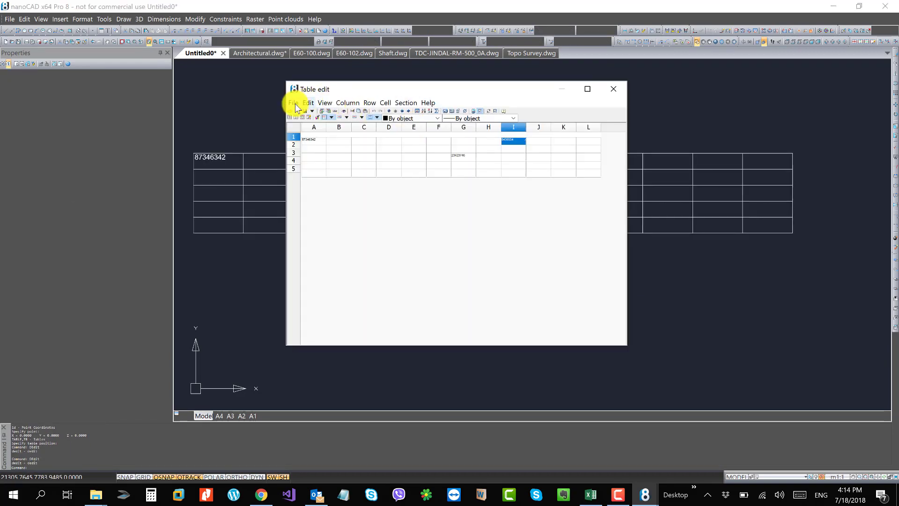
Step: Export the table to a new Excel sheet via File > Export to Excel and close the table editor
{"action": "left_click", "coordinate": [294, 103]}
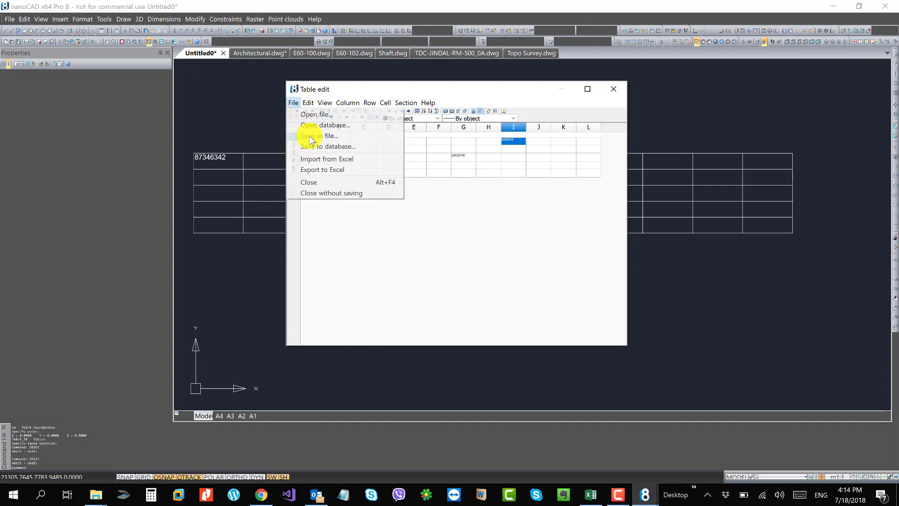
{"action": "left_click", "coordinate": [336, 170]}
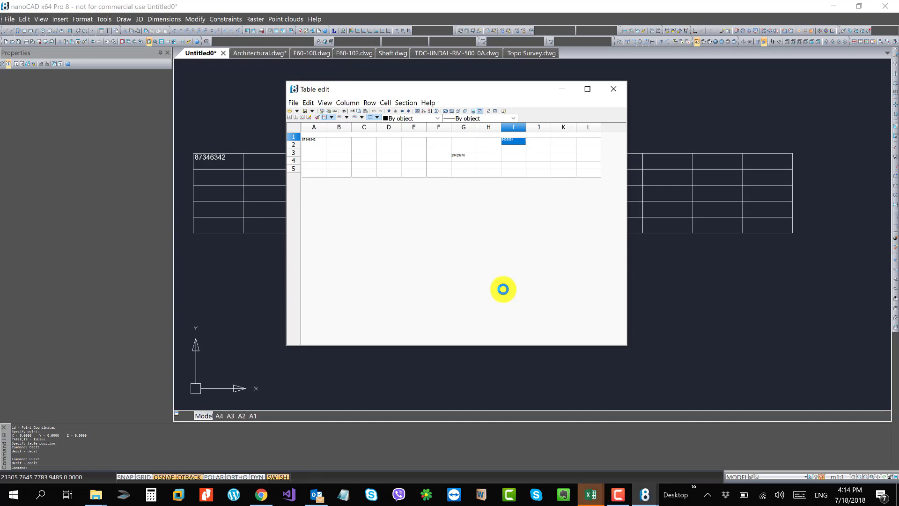
{"action": "left_click", "coordinate": [613, 89]}
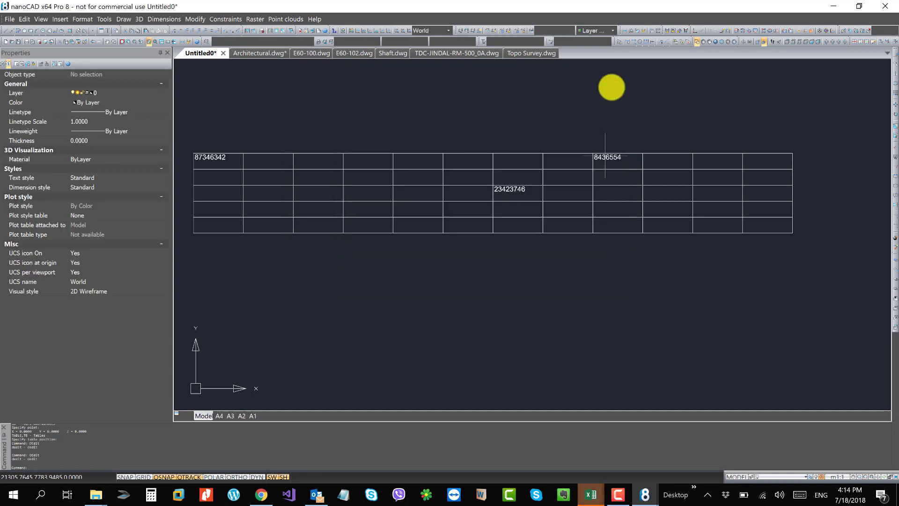
{"action": "left_click", "coordinate": [591, 492]}
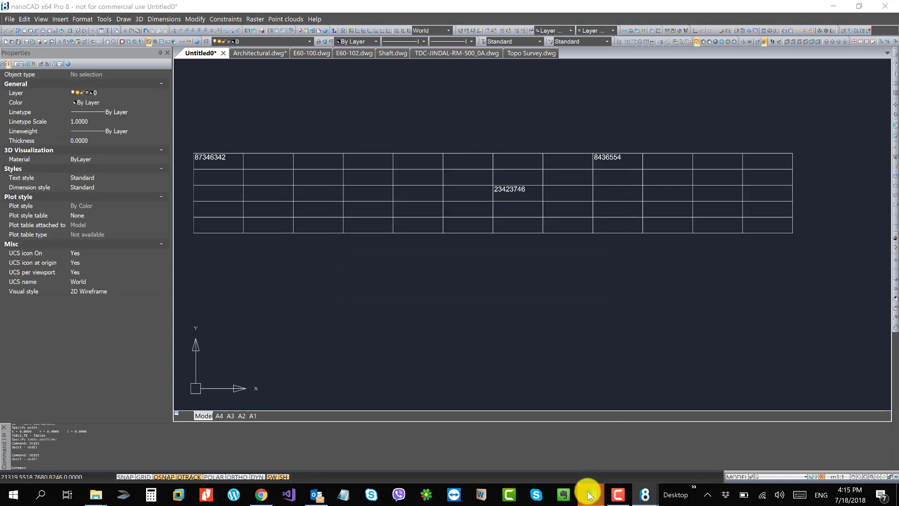
Step: Maximize the exported Sheet1 and set range A1:L5 to font size 10
{"action": "left_click", "coordinate": [627, 429]}
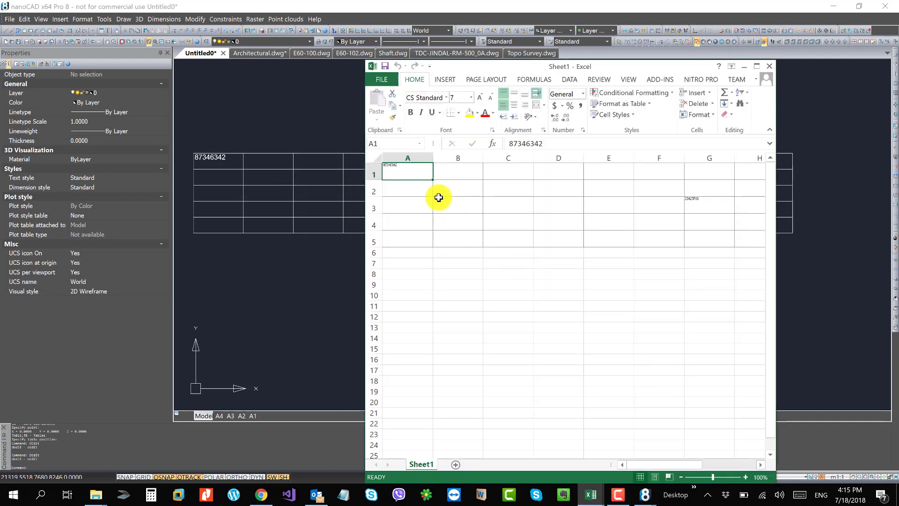
{"action": "left_click", "coordinate": [757, 66]}
{"action": "key", "text": "super+Up"}
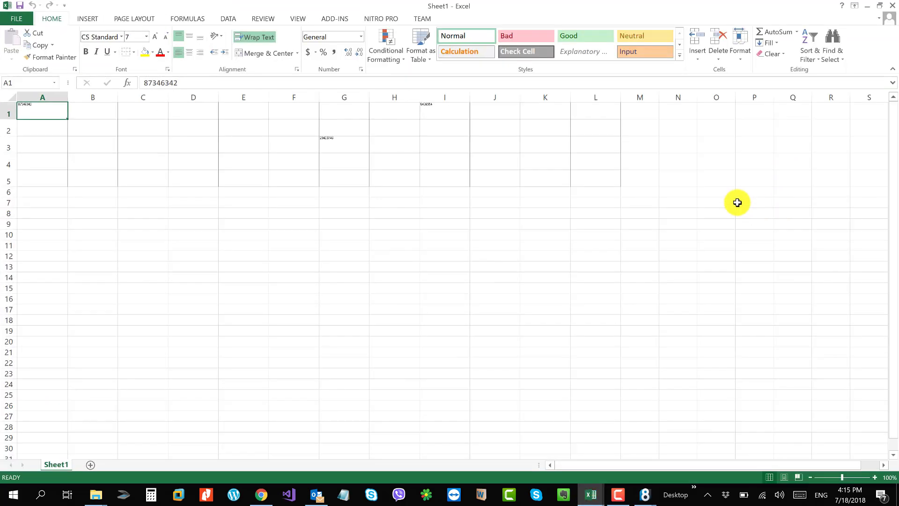
{"action": "left_click", "coordinate": [598, 178], "text": "shift"}
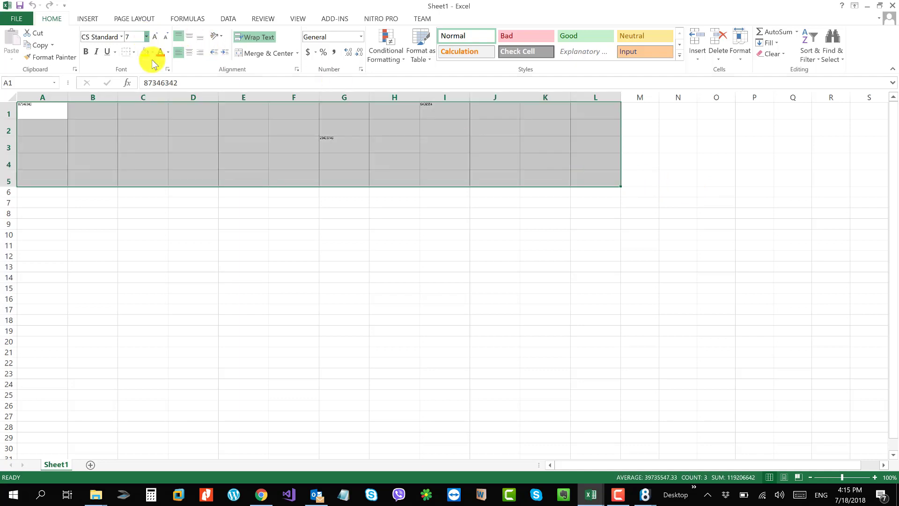
{"action": "left_click", "coordinate": [146, 37]}
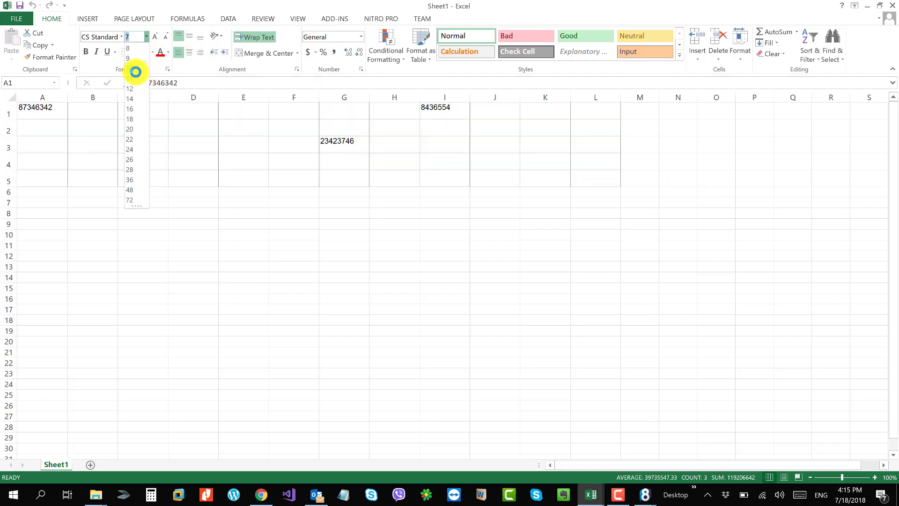
{"action": "left_click", "coordinate": [130, 69]}
{"action": "left_click", "coordinate": [558, 274]}
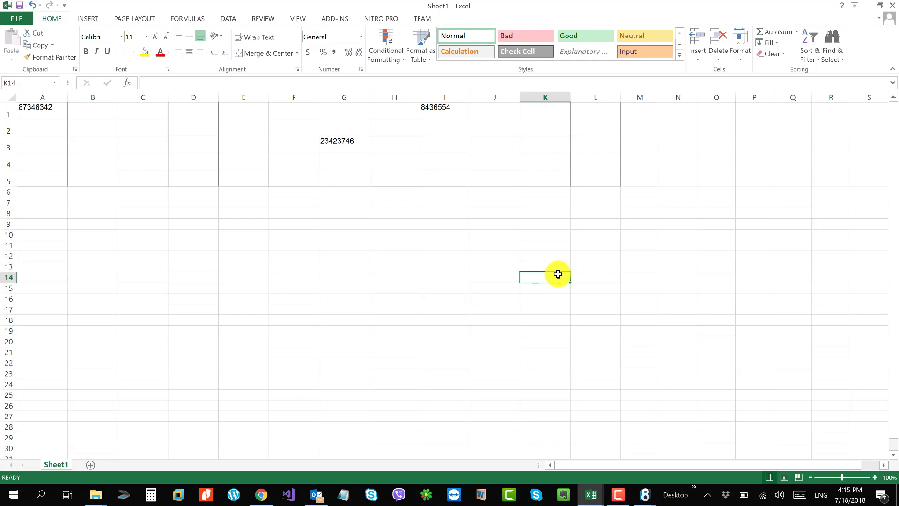
Step: Restore the Excel window and close Sheet1 with Don't Save
{"action": "left_click", "coordinate": [879, 5]}
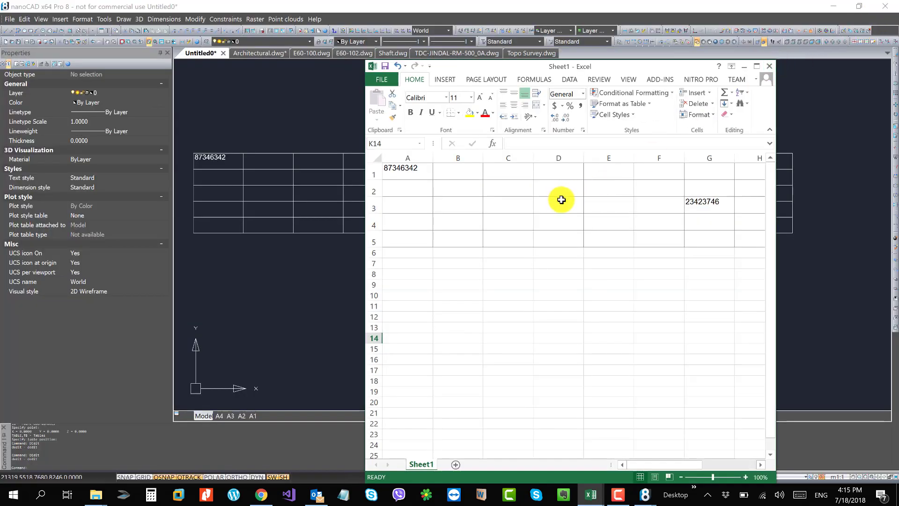
{"action": "left_click", "coordinate": [770, 66]}
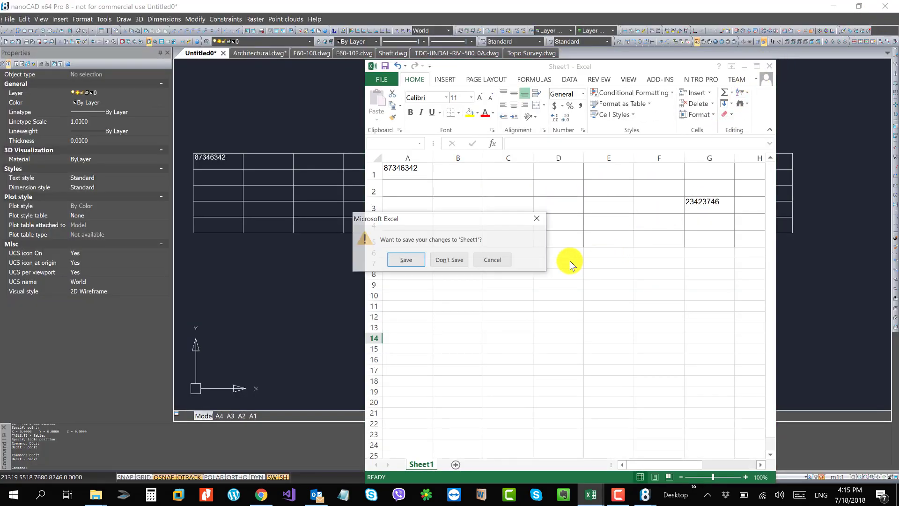
{"action": "left_click", "coordinate": [448, 260]}
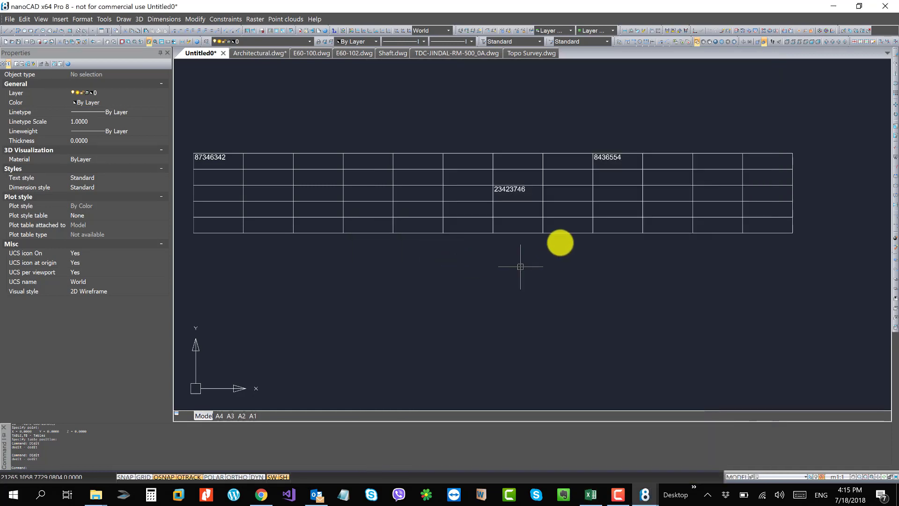
Step: Window-select the 12-by-5 test table and erase it with E
{"action": "scroll", "coordinate": [560, 242], "scroll_direction": "down", "scroll_amount": 2}
{"action": "scroll", "coordinate": [564, 255], "scroll_direction": "down", "scroll_amount": 2}
{"action": "left_click", "coordinate": [538, 226]}
{"action": "left_click", "coordinate": [492, 176]}
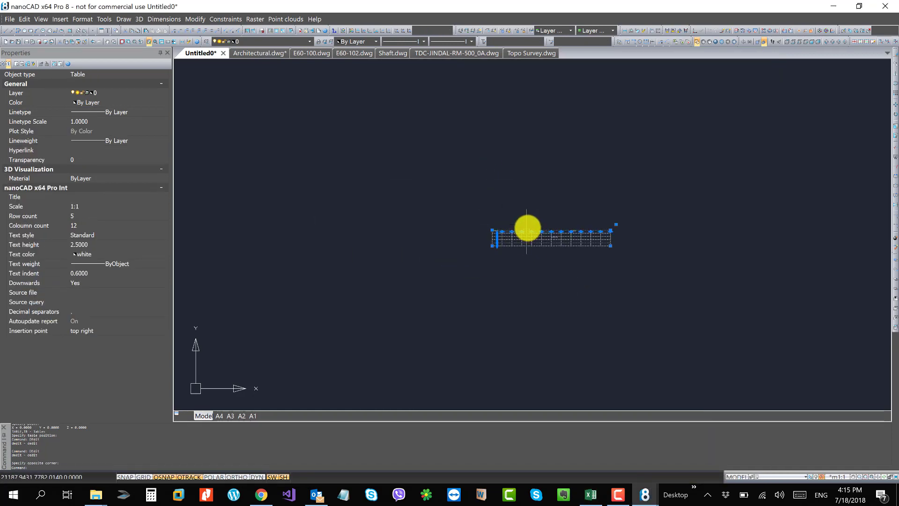
{"action": "scroll", "coordinate": [528, 228], "scroll_direction": "down", "scroll_amount": 4}
{"action": "type", "text": "e"}
{"action": "key", "text": "Return"}
Step: Look at the My Partlist.xlsx workbook, then minimize Excel
{"action": "scroll", "coordinate": [527, 228], "scroll_direction": "down", "scroll_amount": 3}
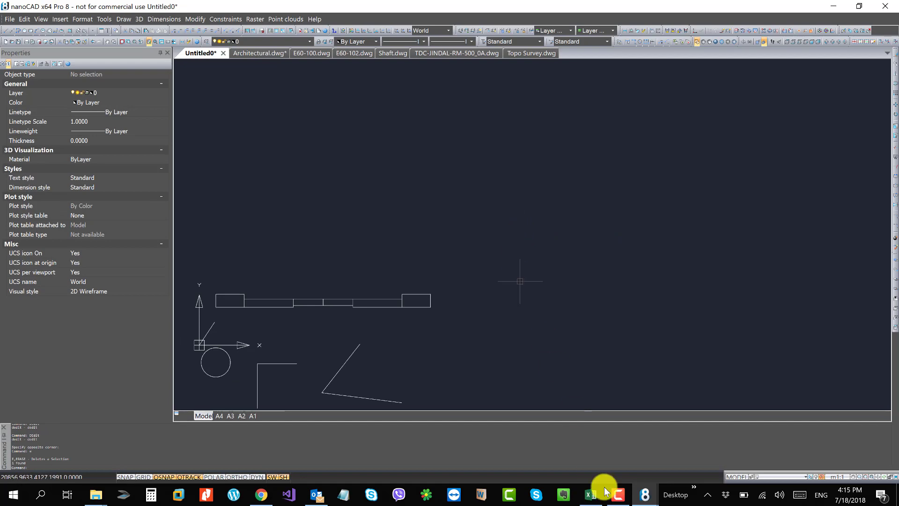
{"action": "left_click", "coordinate": [592, 494]}
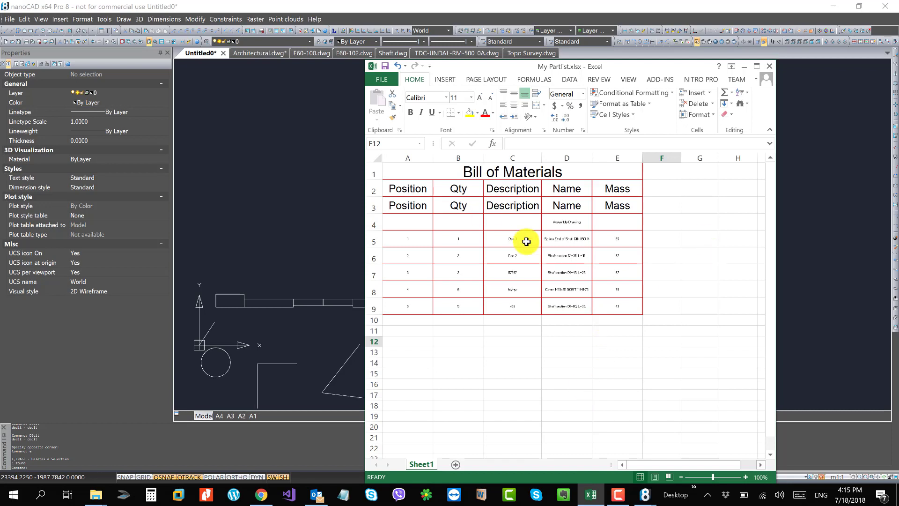
{"action": "left_click", "coordinate": [744, 66]}
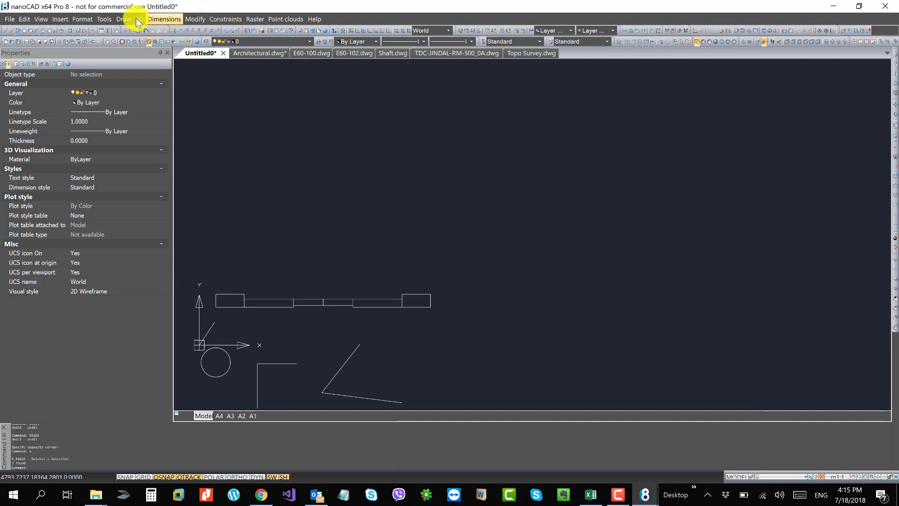
Step: Create a table imported from Excel, place the Bill of Materials on the canvas and centre it
{"action": "left_click", "coordinate": [103, 21]}
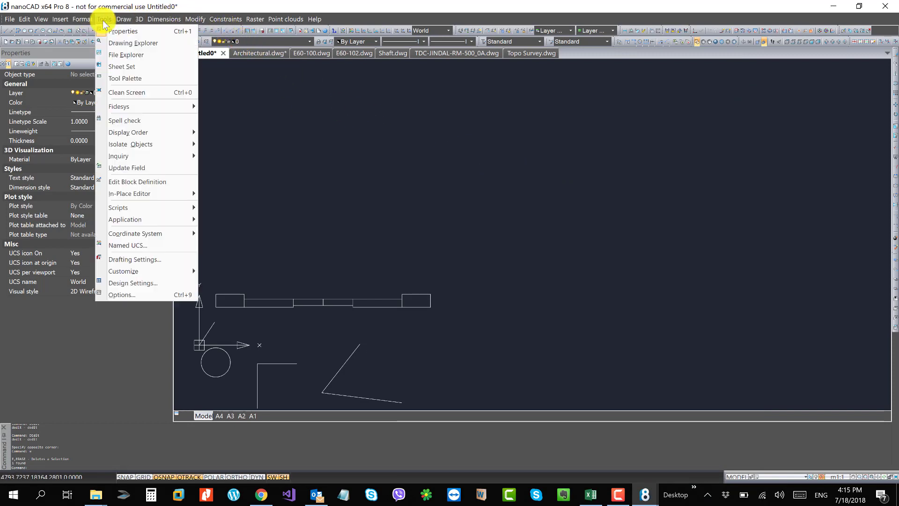
{"action": "mouse_move", "coordinate": [123, 22]}
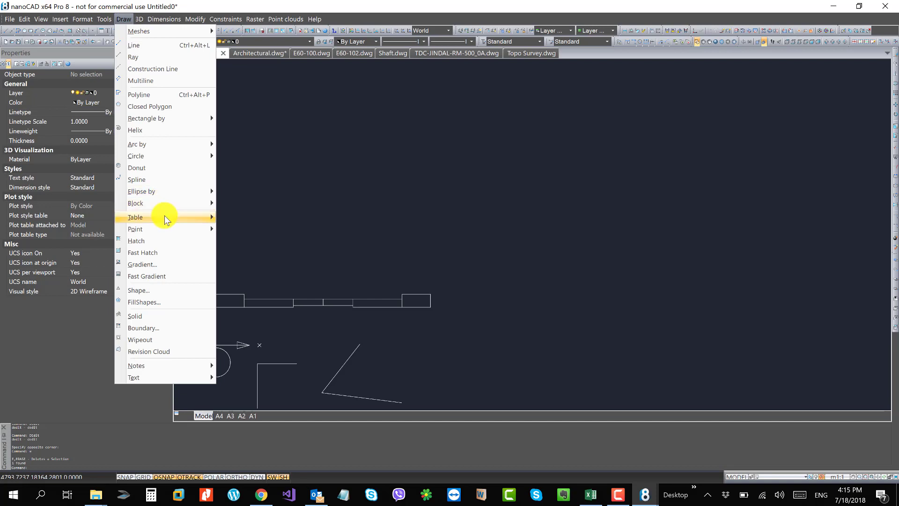
{"action": "mouse_move", "coordinate": [164, 217]}
{"action": "left_click", "coordinate": [251, 213]}
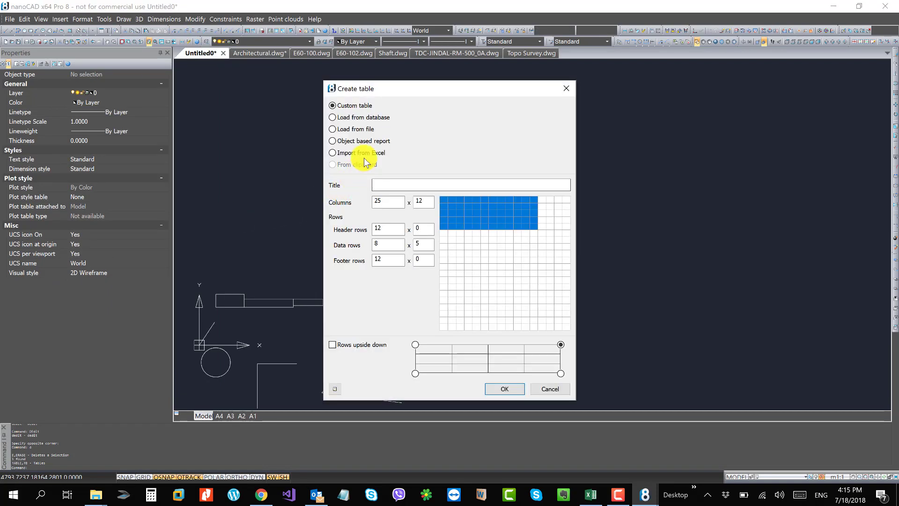
{"action": "left_click", "coordinate": [356, 153]}
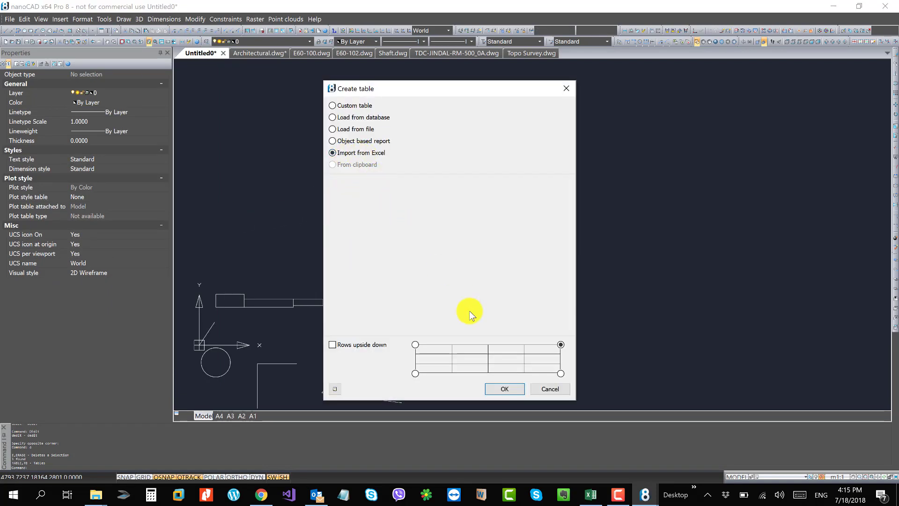
{"action": "left_click", "coordinate": [507, 389]}
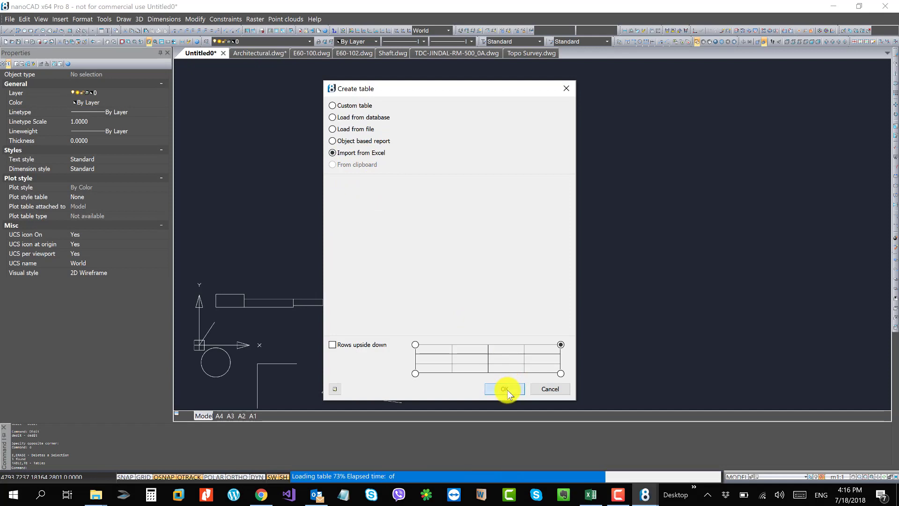
{"action": "scroll", "coordinate": [483, 256], "scroll_direction": "up", "scroll_amount": 2}
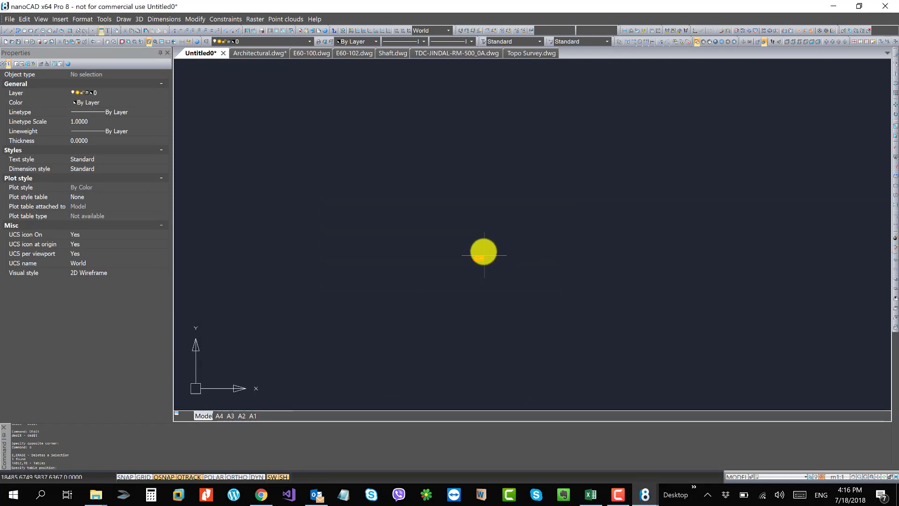
{"action": "left_click", "coordinate": [539, 191]}
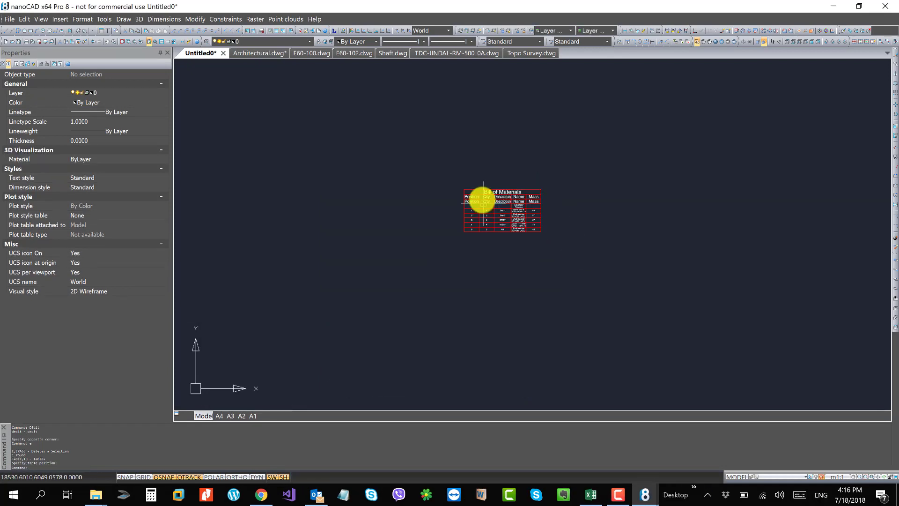
{"action": "scroll", "coordinate": [482, 201], "scroll_direction": "up", "scroll_amount": 5}
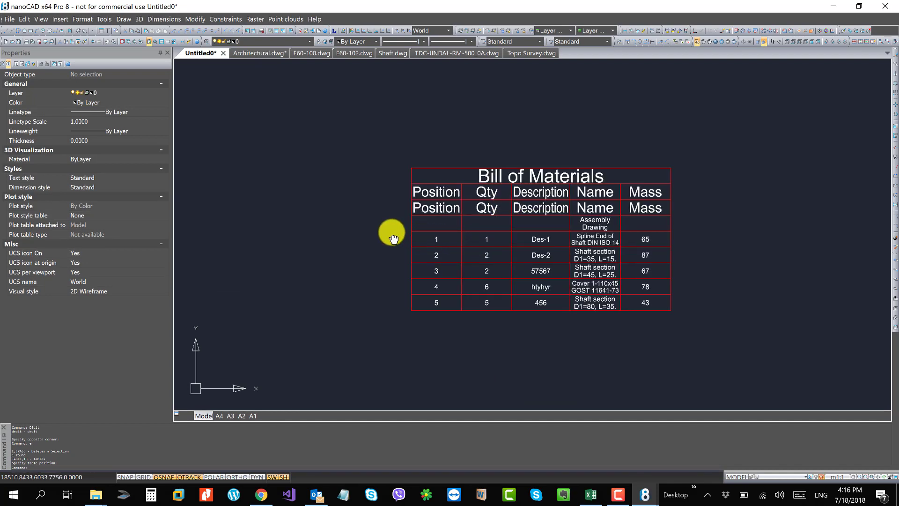
{"action": "middle_click_drag", "start_coordinate": [393, 236], "coordinate": [351, 236]}
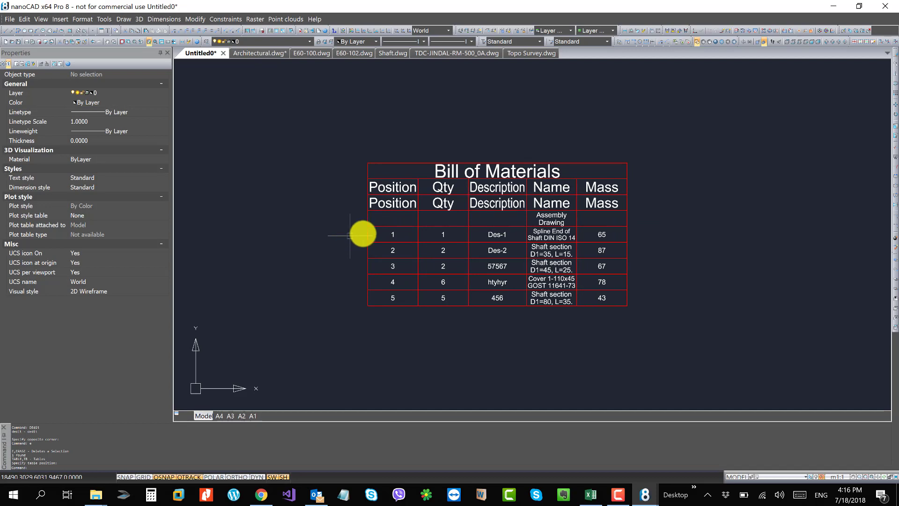
Step: Update the Bill of Materials table from its Excel source in Table edit, then close the editor
{"action": "double_click", "coordinate": [392, 186]}
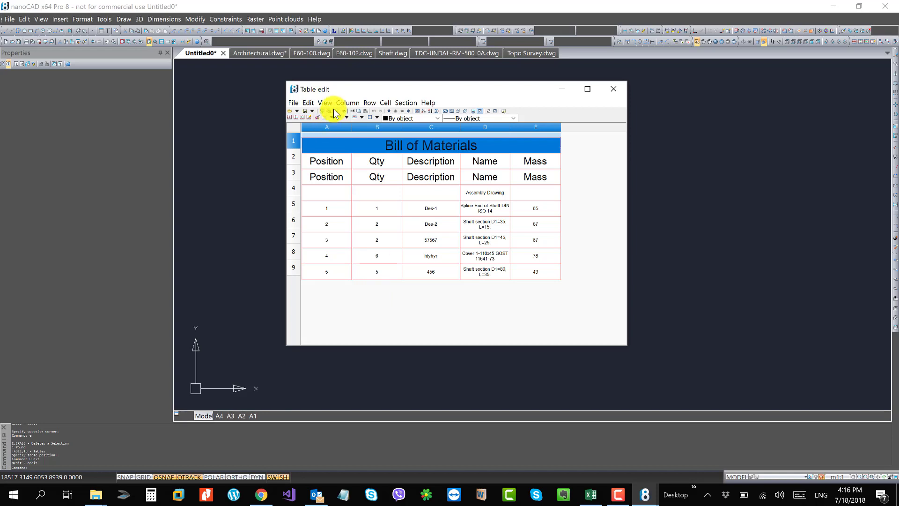
{"action": "left_click", "coordinate": [335, 113]}
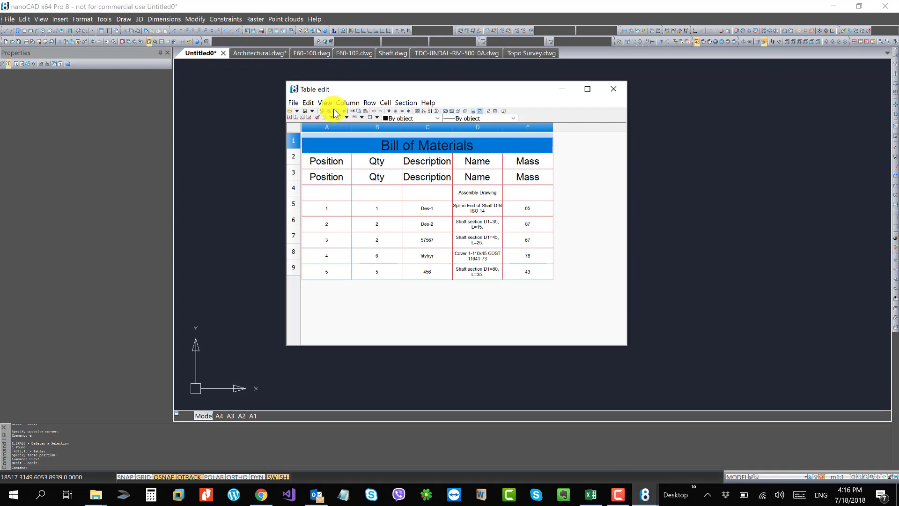
{"action": "left_click", "coordinate": [616, 89]}
{"action": "scroll", "coordinate": [551, 134], "scroll_direction": "down", "scroll_amount": 5}
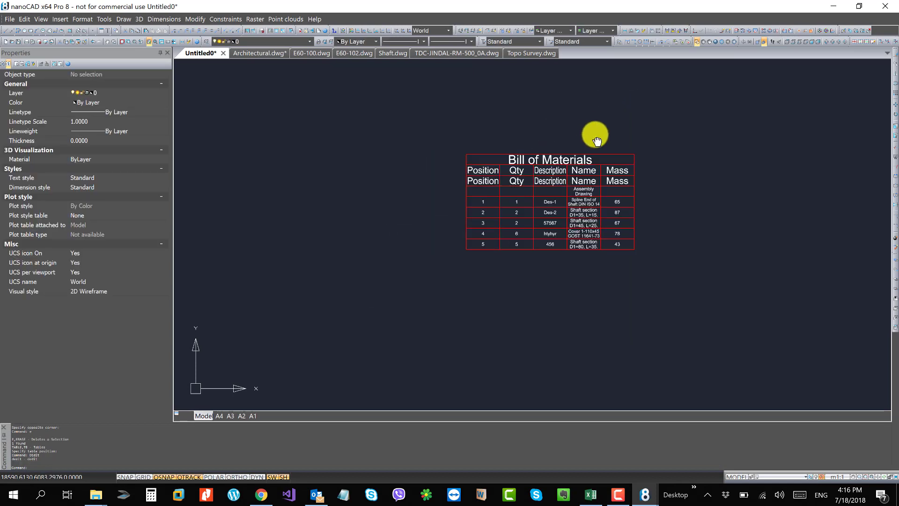
Step: Zoom and pan to the shaft outline, circle and lines, then browse the Draw menu toward Dimensions
{"action": "scroll", "coordinate": [487, 197], "scroll_direction": "down", "scroll_amount": 5}
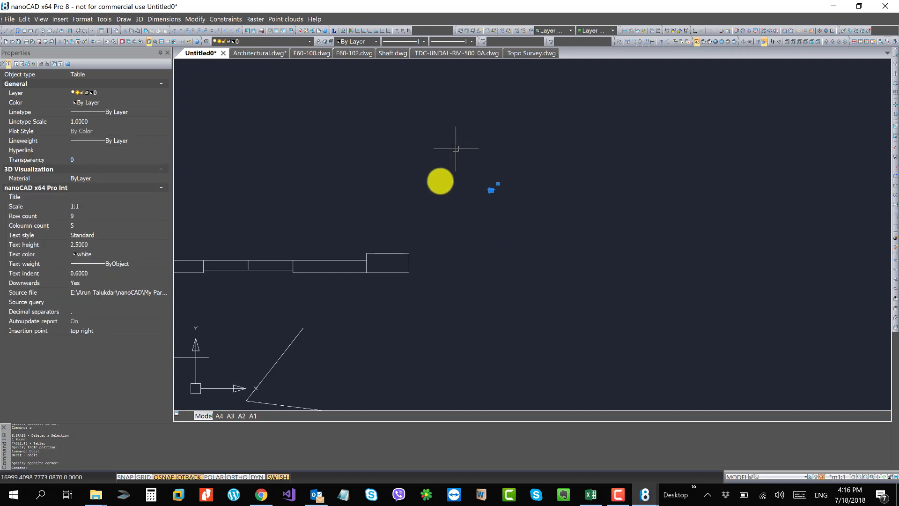
{"action": "middle_click_drag", "start_coordinate": [416, 195], "coordinate": [520, 197]}
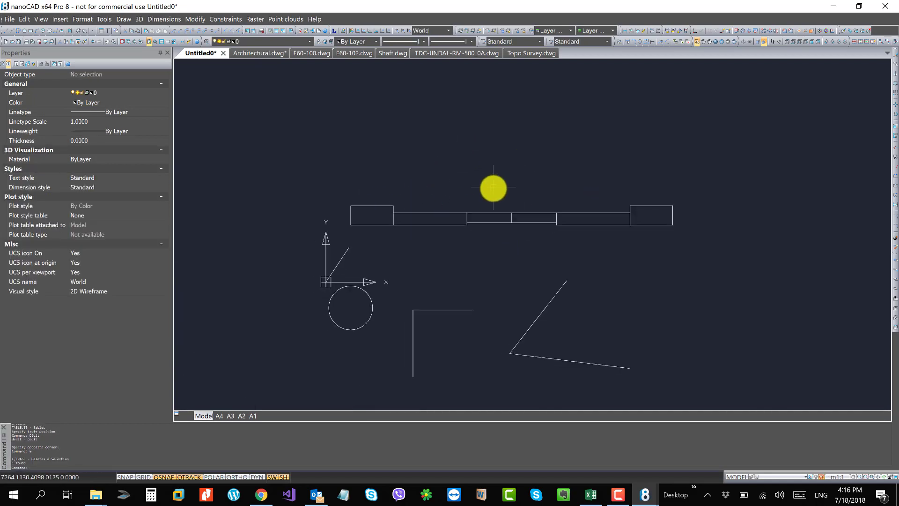
{"action": "scroll", "coordinate": [492, 186], "scroll_direction": "up", "scroll_amount": 2}
{"action": "middle_click_drag", "start_coordinate": [473, 176], "coordinate": [429, 137]}
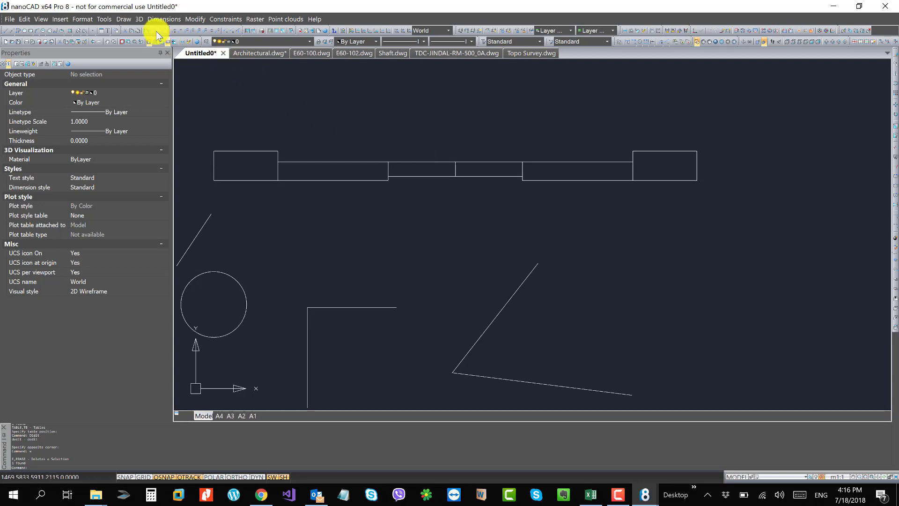
{"action": "left_click", "coordinate": [125, 19]}
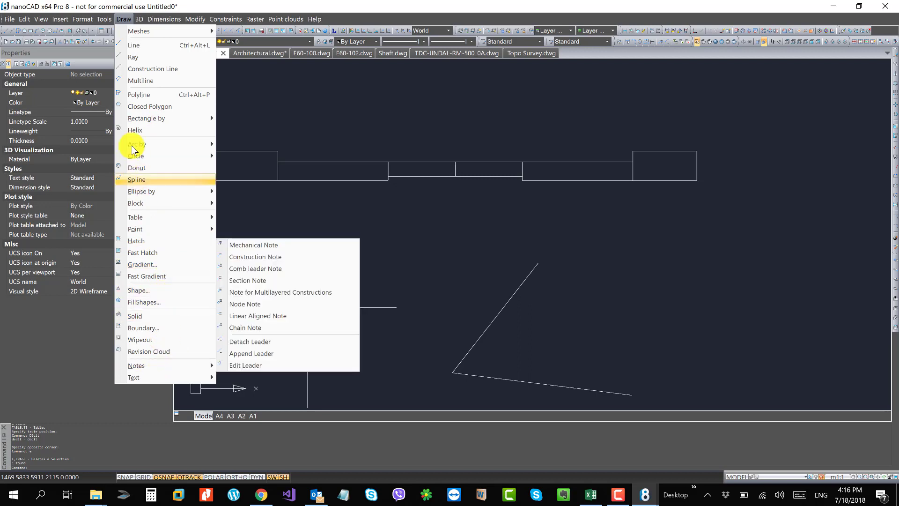
{"action": "mouse_move", "coordinate": [164, 22]}
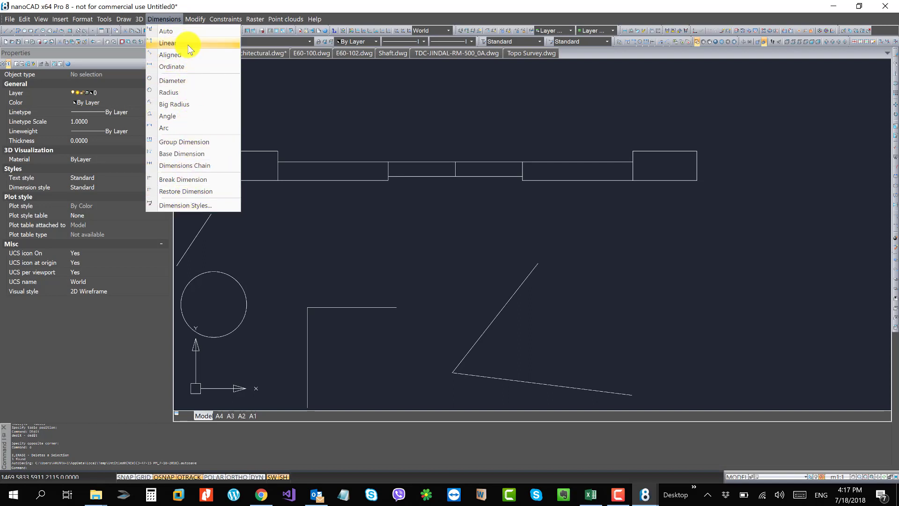
{"action": "left_click", "coordinate": [196, 205]}
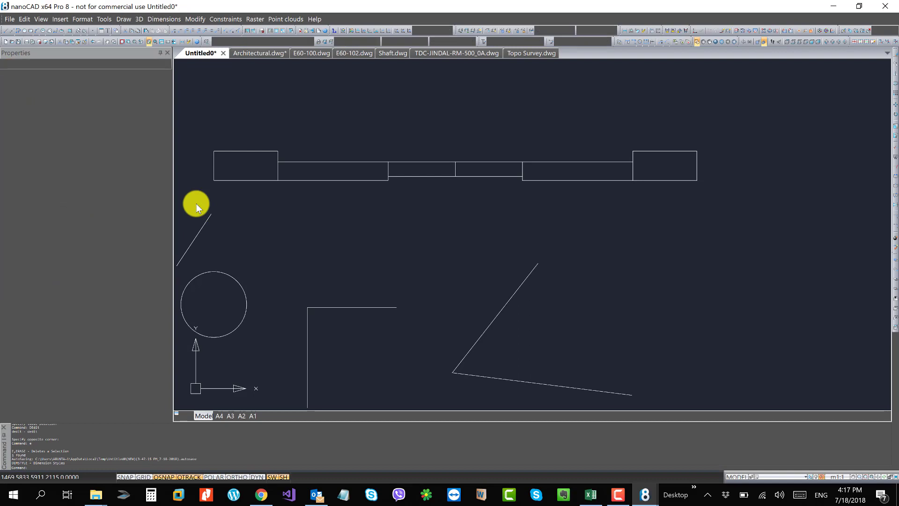
{"action": "left_click_drag", "start_coordinate": [328, 150], "coordinate": [124, 98]}
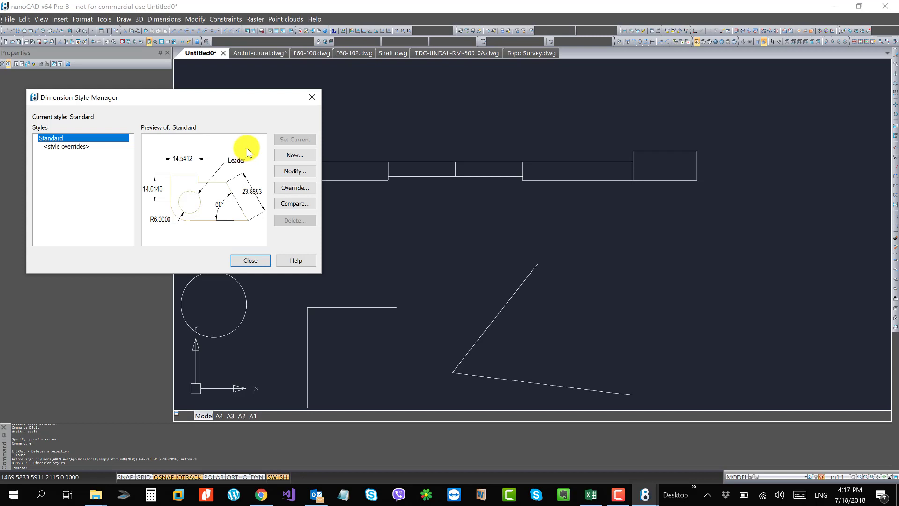
{"action": "left_click", "coordinate": [300, 175]}
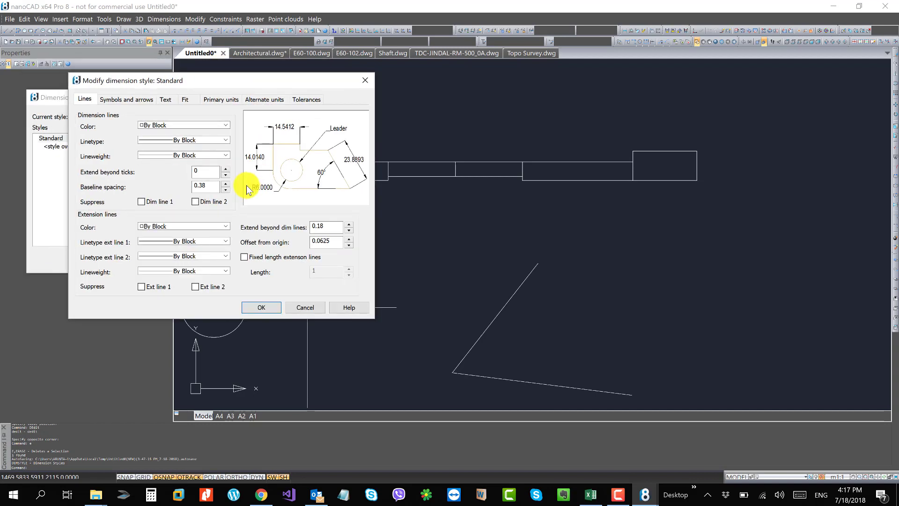
{"action": "left_click", "coordinate": [185, 99]}
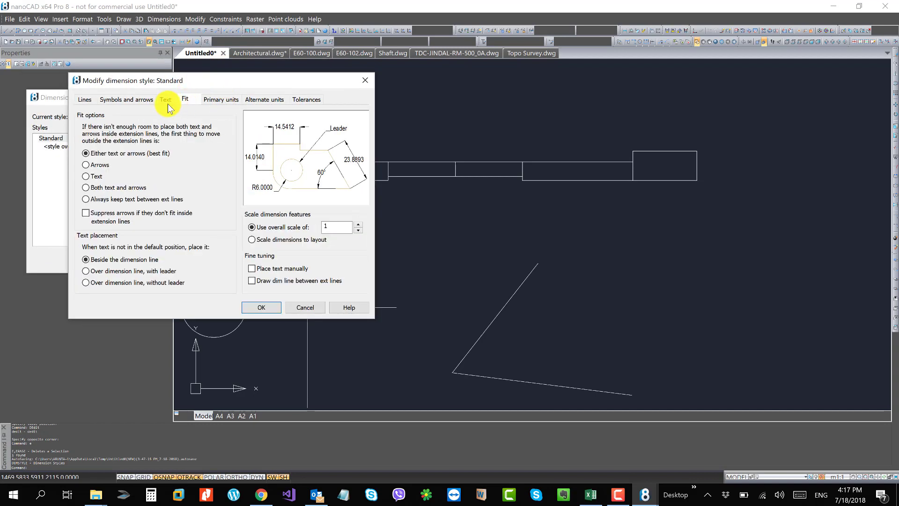
{"action": "left_click", "coordinate": [336, 227]}
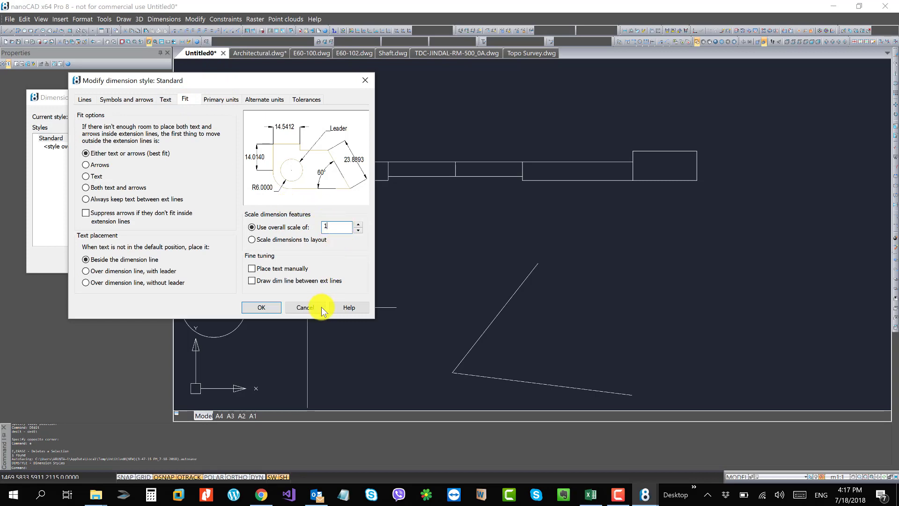
{"action": "left_click", "coordinate": [261, 309]}
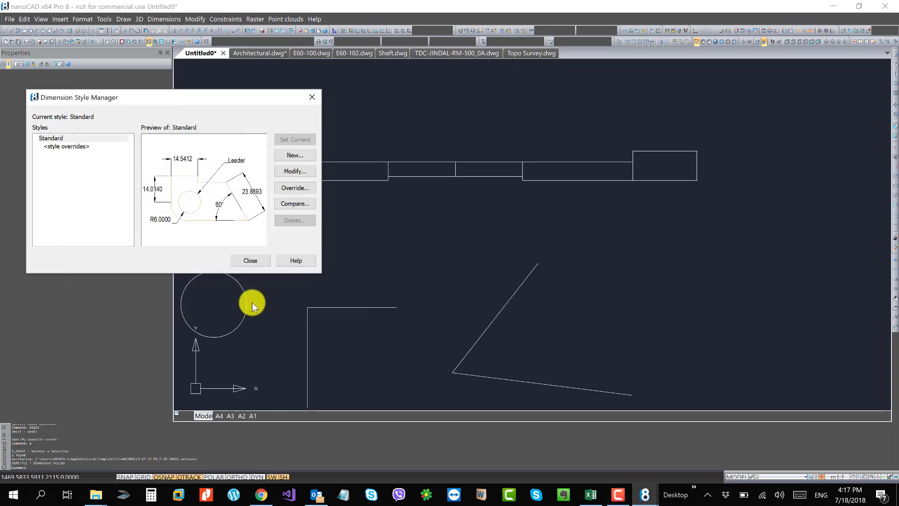
{"action": "left_click", "coordinate": [249, 260]}
{"action": "left_click", "coordinate": [229, 19]}
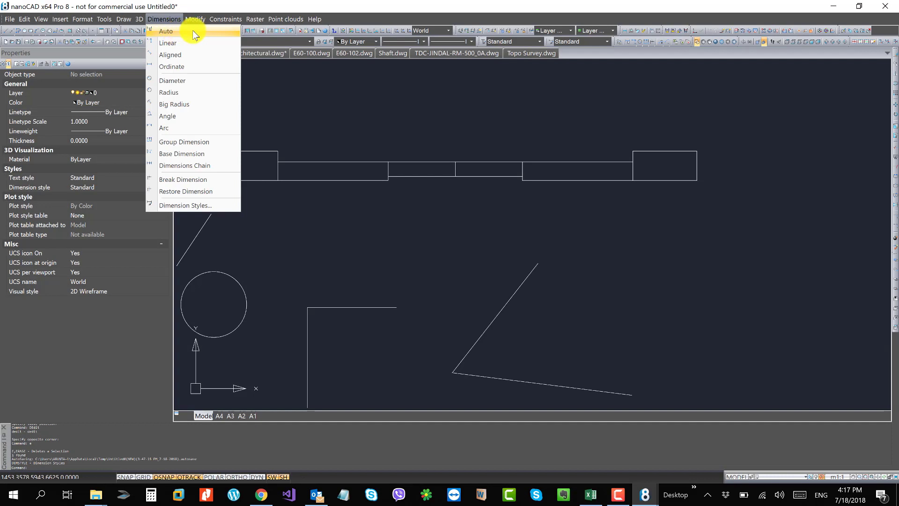
Step: Dimension the diagonal line and the circle using automatic dimensioning
{"action": "left_click", "coordinate": [174, 31]}
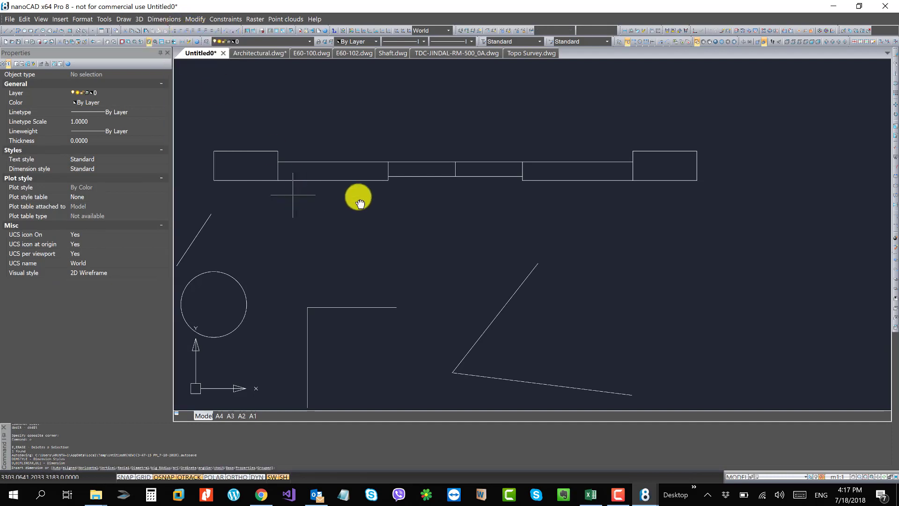
{"action": "middle_click_drag", "start_coordinate": [295, 195], "coordinate": [362, 187]}
{"action": "middle_click_drag", "start_coordinate": [364, 231], "coordinate": [351, 174]}
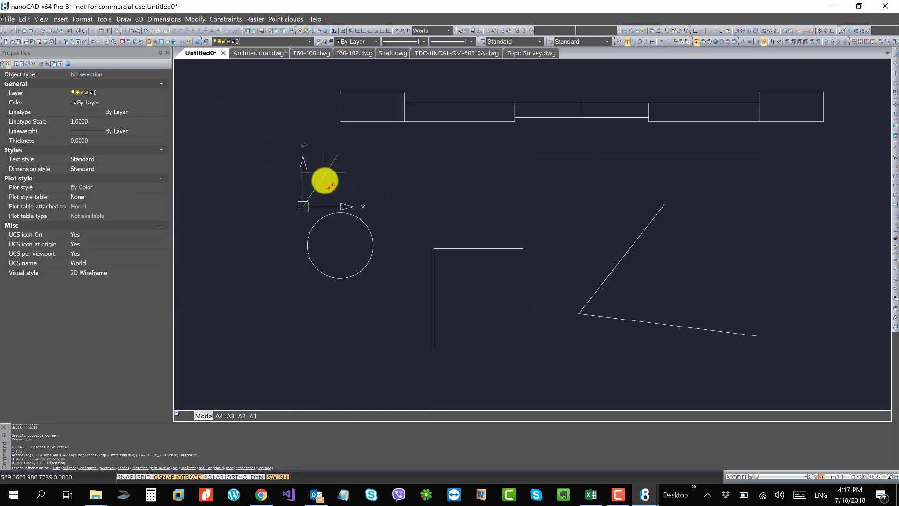
{"action": "scroll", "coordinate": [322, 181], "scroll_direction": "up", "scroll_amount": 3}
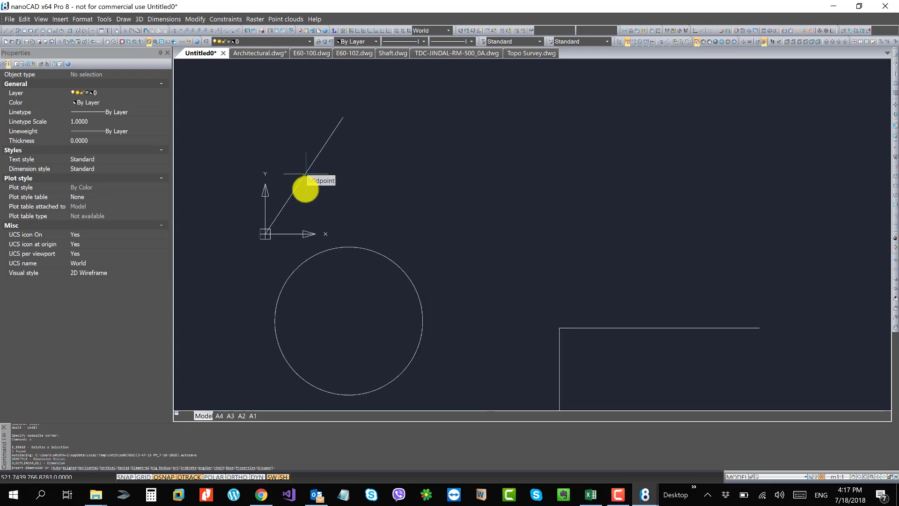
{"action": "left_click", "coordinate": [294, 186]}
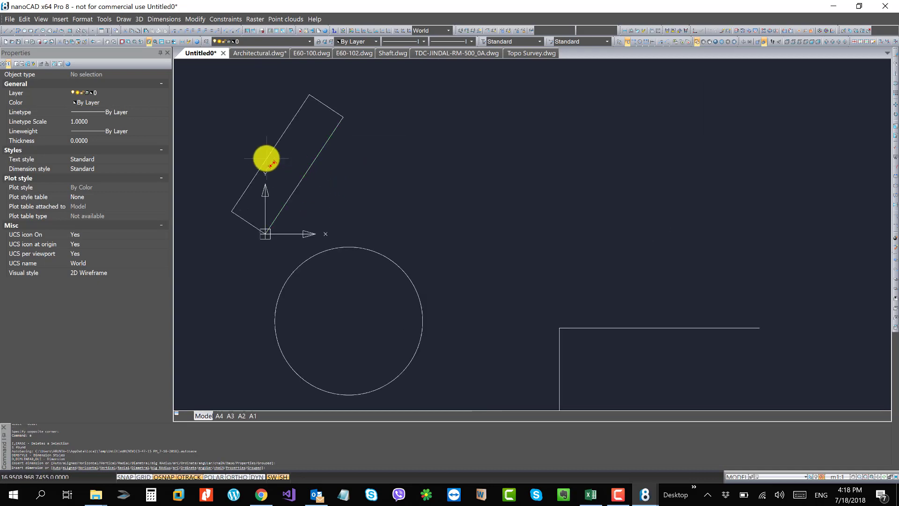
{"action": "scroll", "coordinate": [264, 149], "scroll_direction": "up", "scroll_amount": 5}
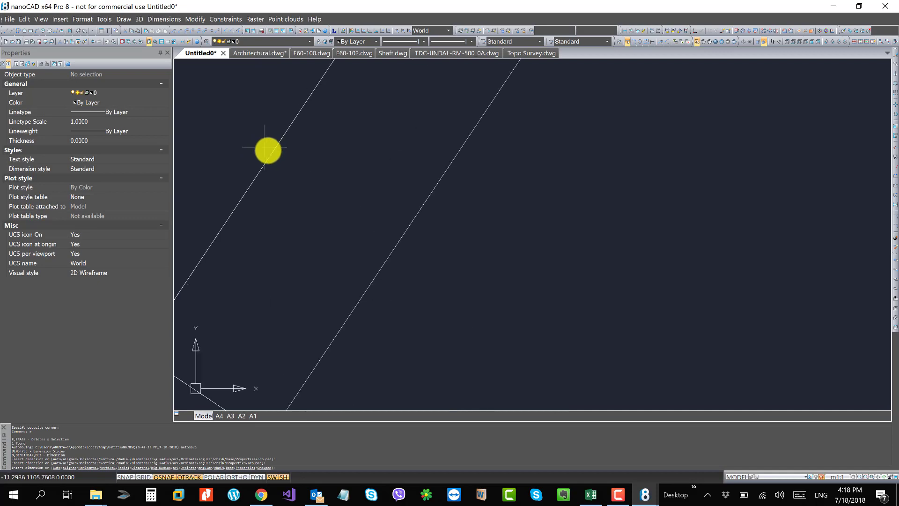
{"action": "scroll", "coordinate": [268, 161], "scroll_direction": "up", "scroll_amount": 3}
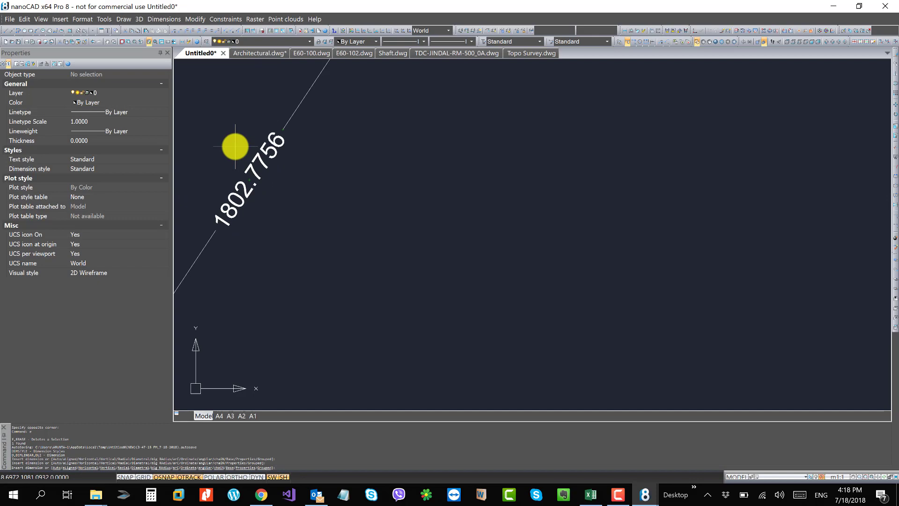
{"action": "scroll", "coordinate": [237, 143], "scroll_direction": "up", "scroll_amount": 4}
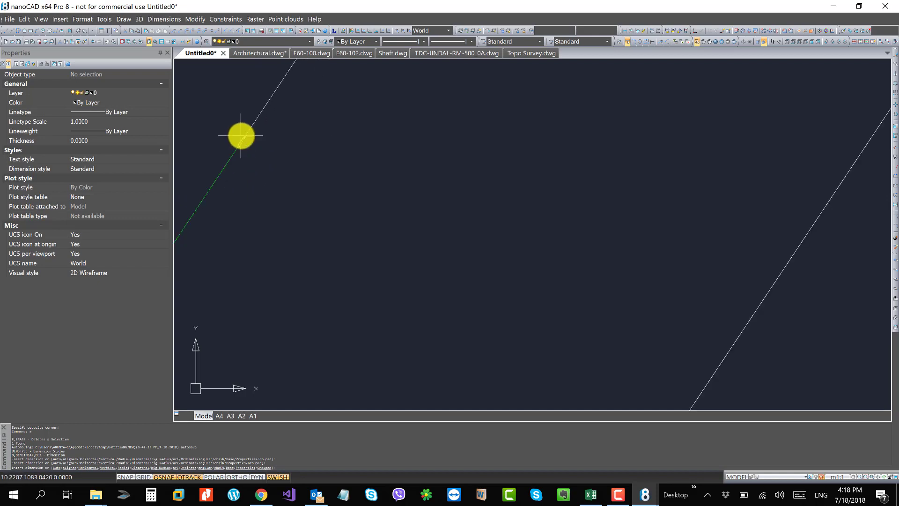
{"action": "scroll", "coordinate": [240, 137], "scroll_direction": "down", "scroll_amount": 5}
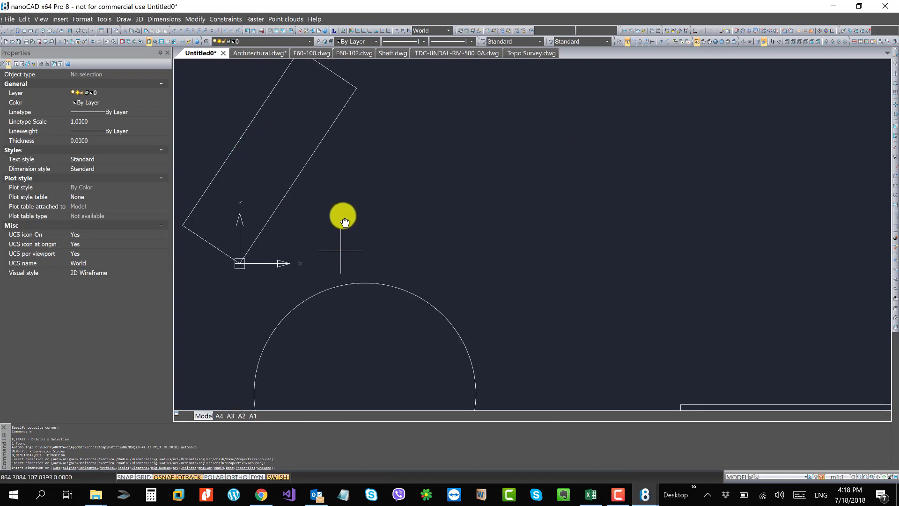
{"action": "middle_click_drag", "start_coordinate": [345, 217], "coordinate": [339, 184]}
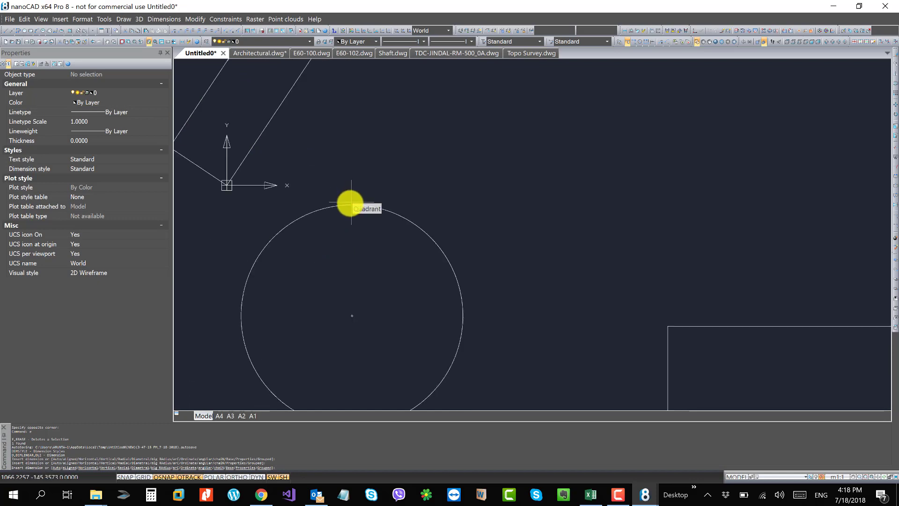
{"action": "scroll", "coordinate": [334, 206], "scroll_direction": "up", "scroll_amount": 2}
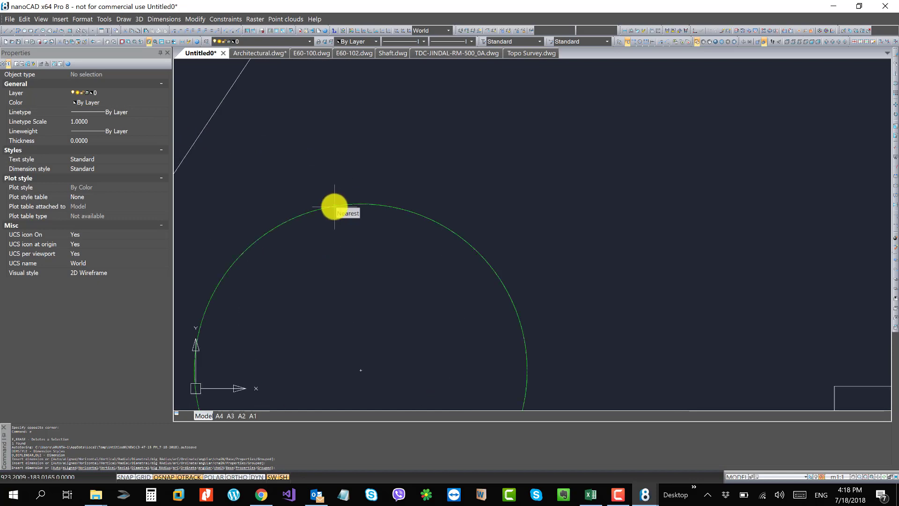
{"action": "left_click", "coordinate": [305, 215]}
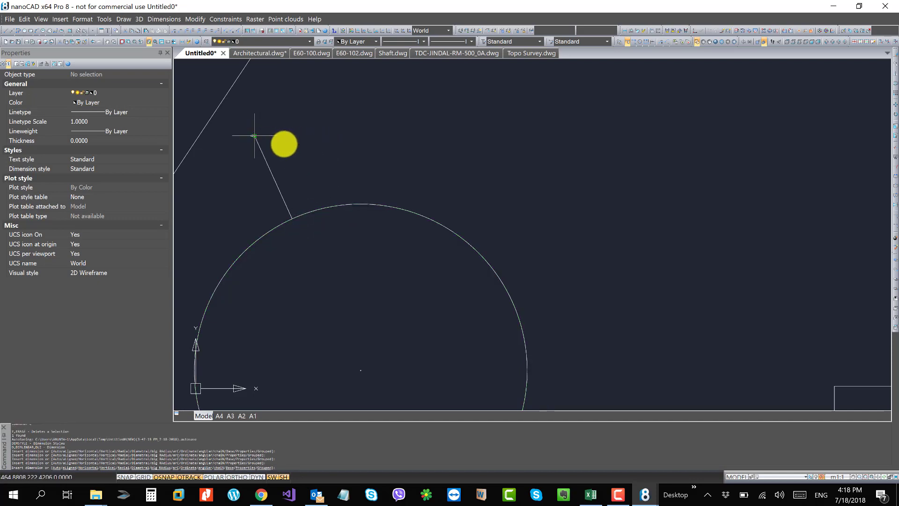
Step: Dimension the L-shape's top horizontal edge above it and its vertical edge to the left
{"action": "scroll", "coordinate": [263, 137], "scroll_direction": "up", "scroll_amount": 5}
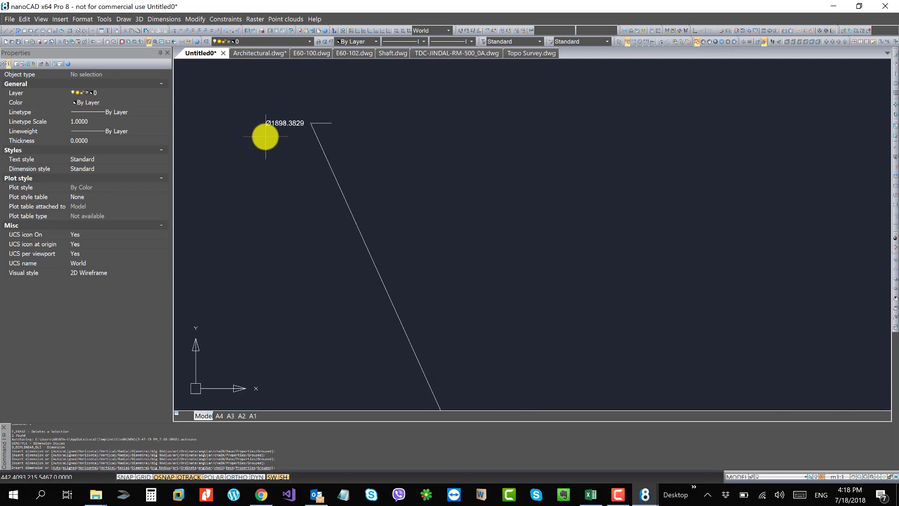
{"action": "scroll", "coordinate": [265, 137], "scroll_direction": "down", "scroll_amount": 10}
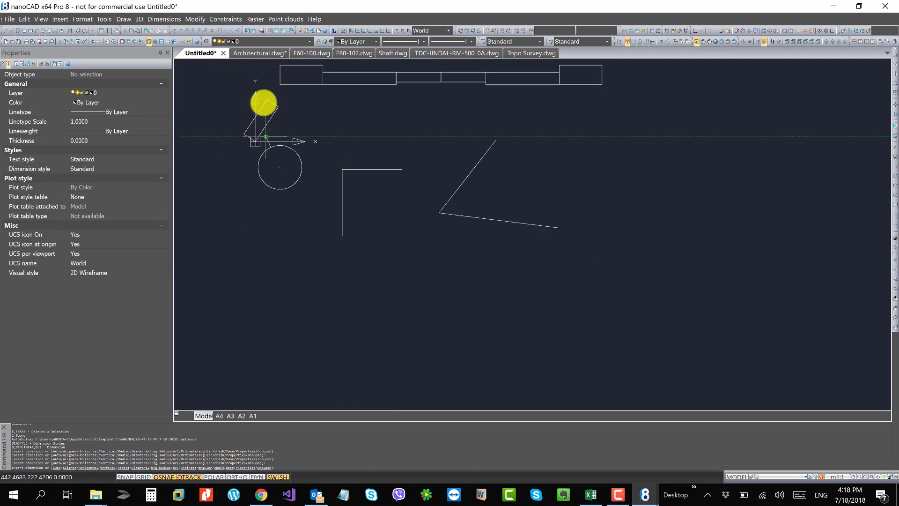
{"action": "scroll", "coordinate": [264, 101], "scroll_direction": "up", "scroll_amount": 8}
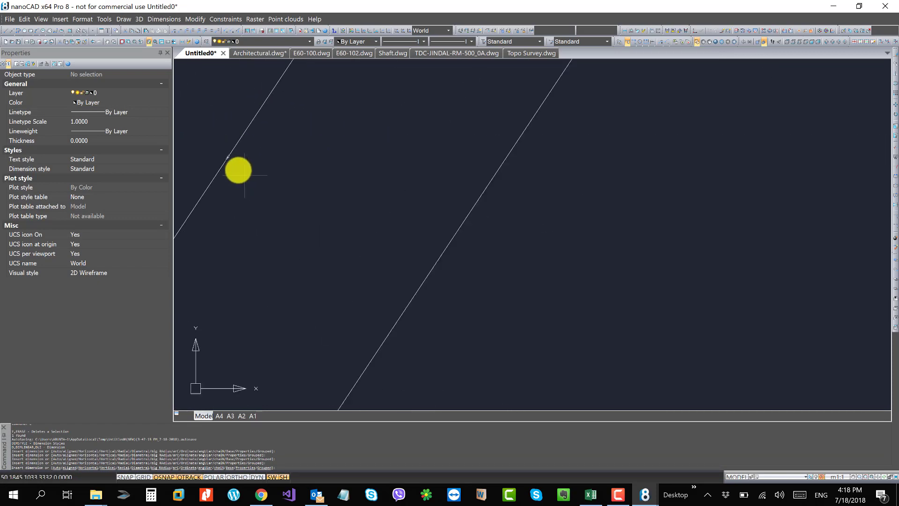
{"action": "mouse_move", "coordinate": [218, 131]}
{"action": "middle_mouse_down"}
{"action": "mouse_move", "coordinate": [347, 170]}
{"action": "mouse_move", "coordinate": [346, 132]}
{"action": "middle_mouse_up"}
{"action": "scroll", "coordinate": [323, 123], "scroll_direction": "down", "scroll_amount": 8}
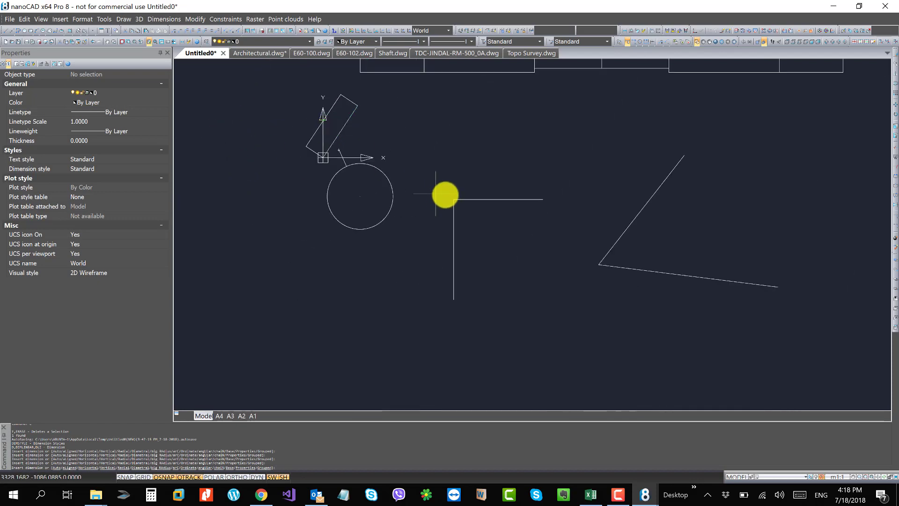
{"action": "scroll", "coordinate": [470, 202], "scroll_direction": "up", "scroll_amount": 3}
{"action": "left_click", "coordinate": [475, 201]}
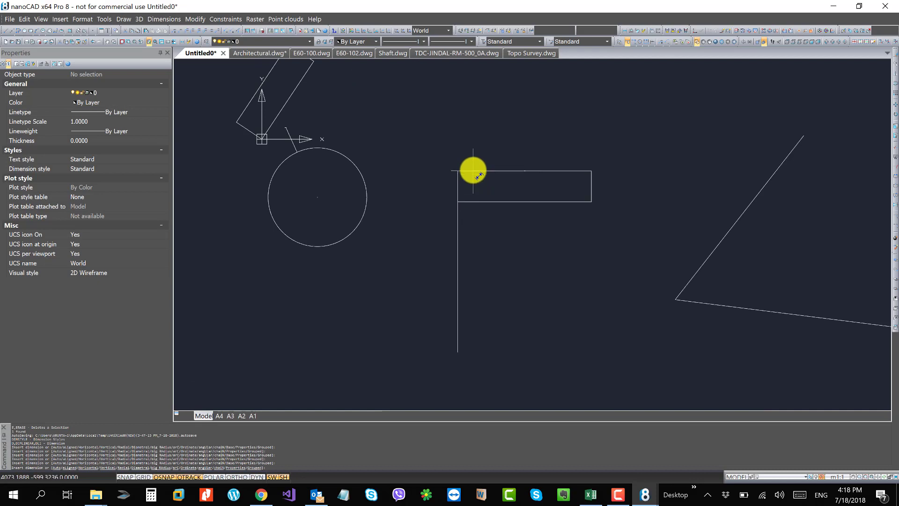
{"action": "left_click", "coordinate": [471, 169]}
{"action": "left_click", "coordinate": [458, 247]}
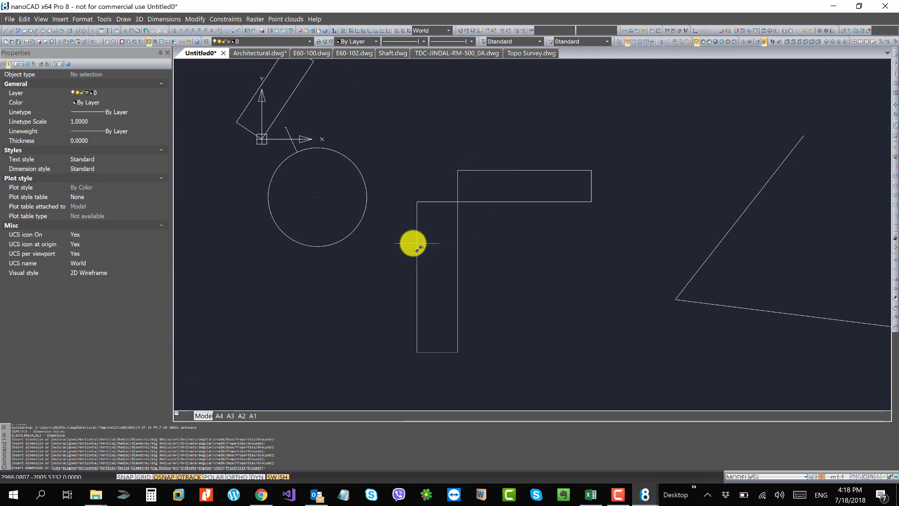
{"action": "left_click", "coordinate": [412, 244]}
Step: Add a 59° angular dimension between the two angled lines
{"action": "middle_click_drag", "start_coordinate": [708, 282], "coordinate": [571, 236]}
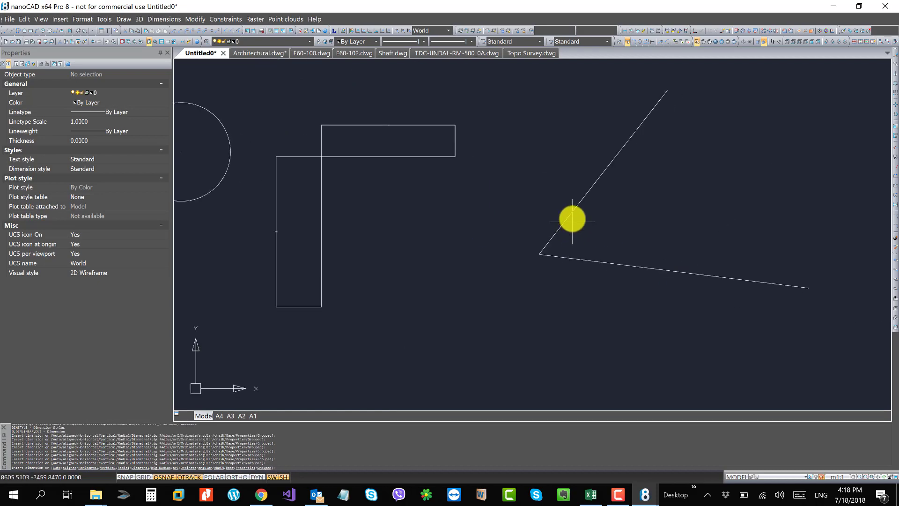
{"action": "left_click", "coordinate": [572, 229]}
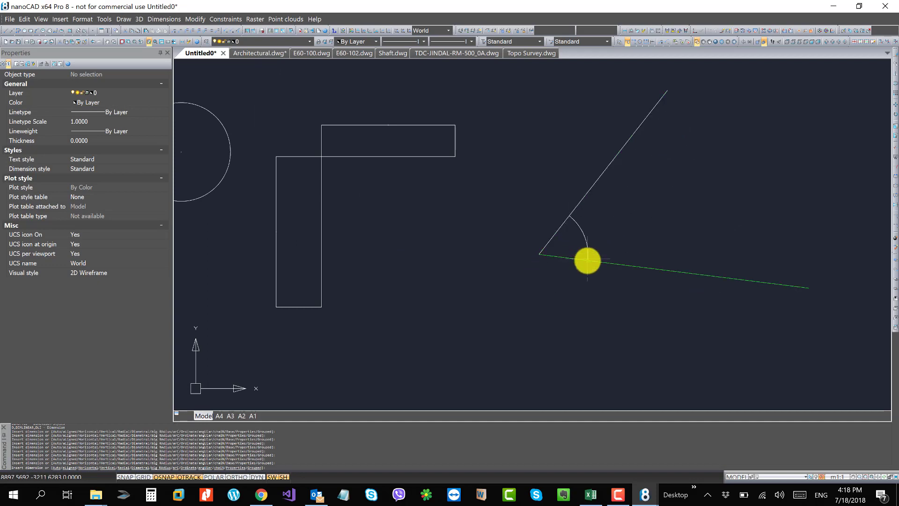
{"action": "left_click", "coordinate": [590, 258]}
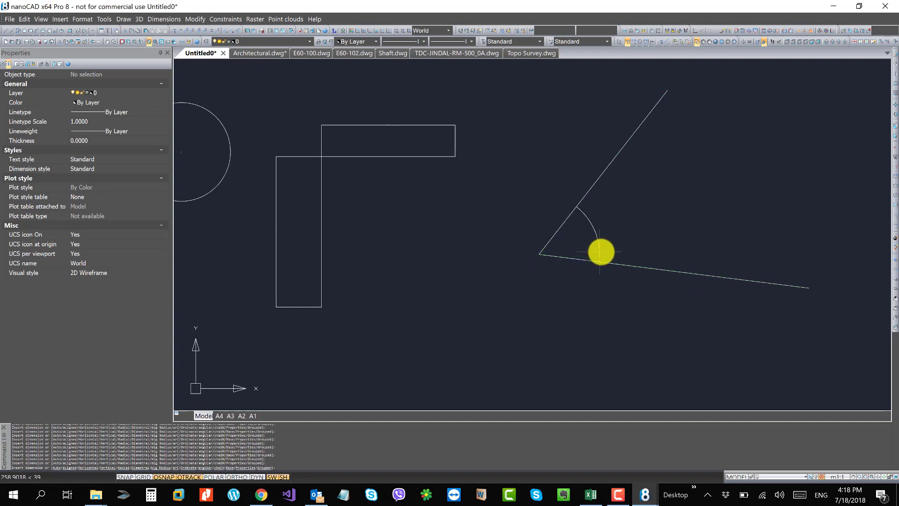
{"action": "scroll", "coordinate": [604, 237], "scroll_direction": "up", "scroll_amount": 5}
{"action": "scroll", "coordinate": [571, 222], "scroll_direction": "up", "scroll_amount": 6}
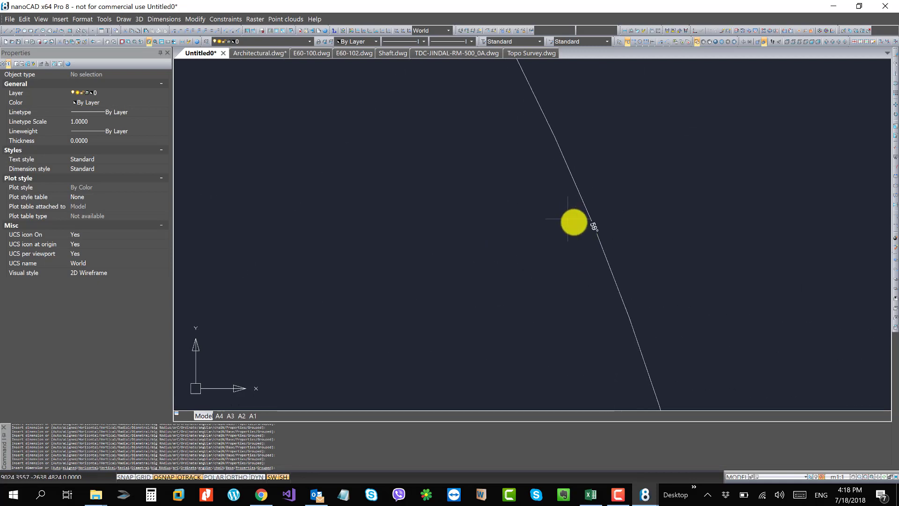
{"action": "left_click", "coordinate": [568, 223]}
{"action": "scroll", "coordinate": [688, 331], "scroll_direction": "down", "scroll_amount": 10}
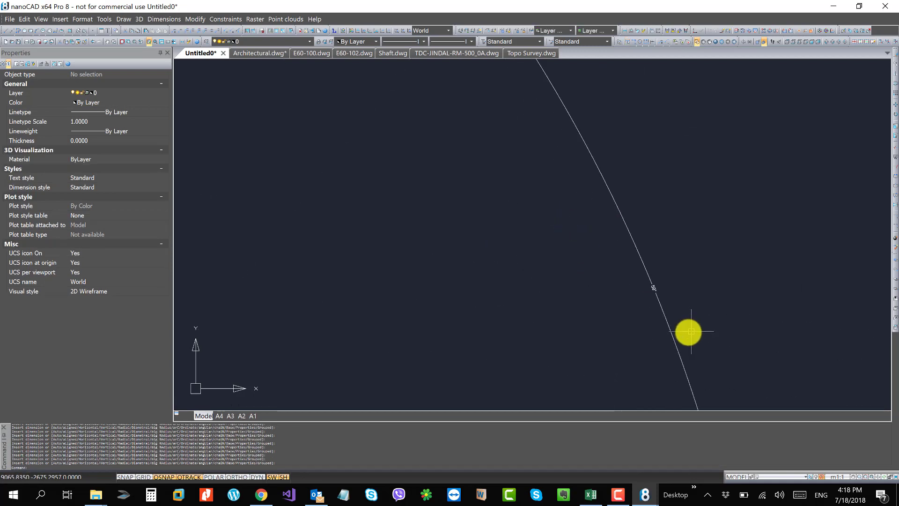
{"action": "scroll", "coordinate": [693, 300], "scroll_direction": "down", "scroll_amount": 3}
{"action": "scroll", "coordinate": [643, 263], "scroll_direction": "up", "scroll_amount": 3}
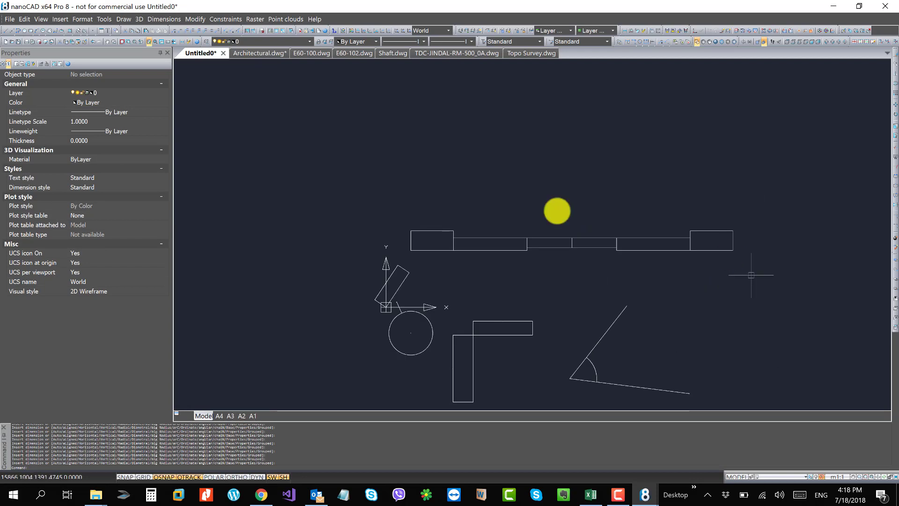
{"action": "left_click", "coordinate": [753, 274]}
Step: Place linear dimensions above the six selected shaft polylines, including one at the shaft's right end
{"action": "left_click", "coordinate": [423, 189]}
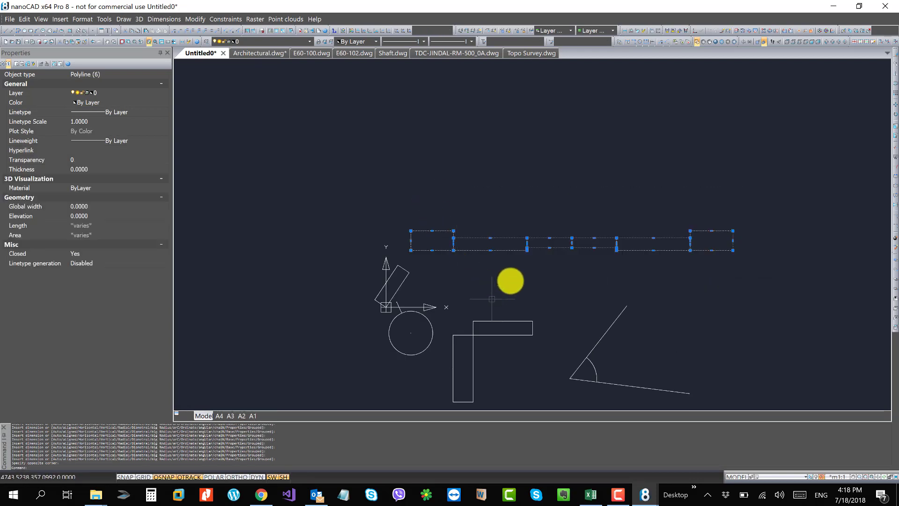
{"action": "middle_click_drag", "start_coordinate": [510, 281], "coordinate": [494, 243]}
{"action": "key", "text": "Return"}
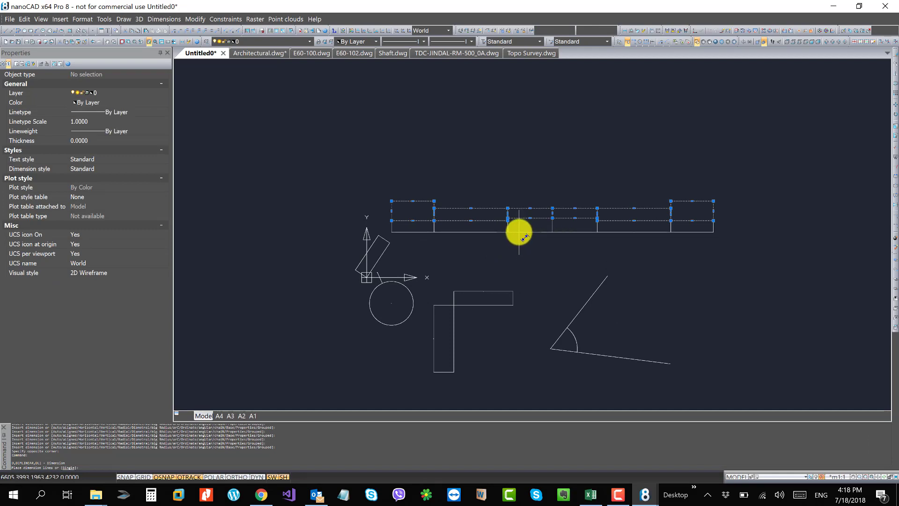
{"action": "key", "text": "Escape"}
{"action": "key", "text": "Return"}
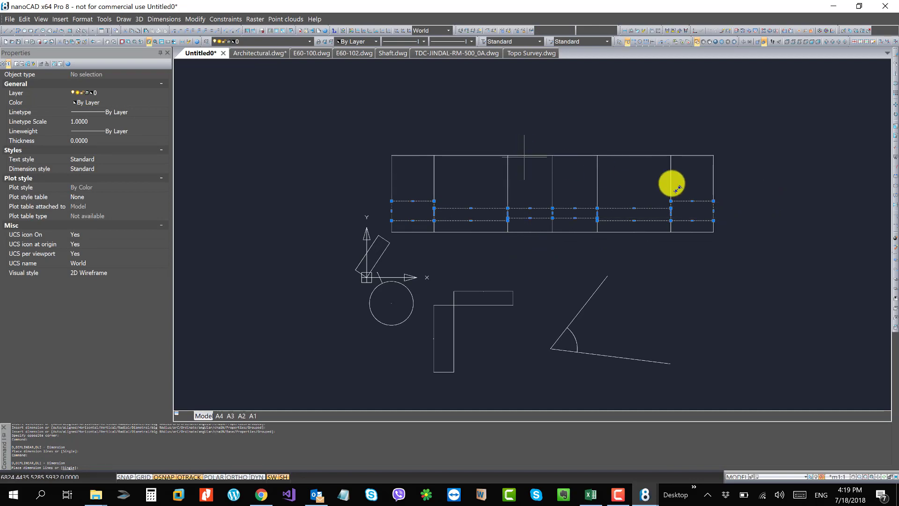
{"action": "left_click", "coordinate": [732, 206]}
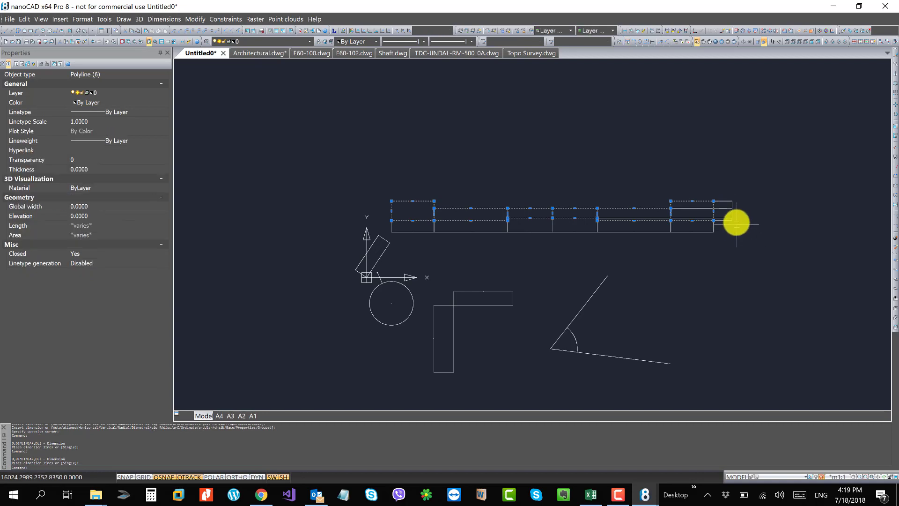
{"action": "scroll", "coordinate": [735, 221], "scroll_direction": "up", "scroll_amount": 6}
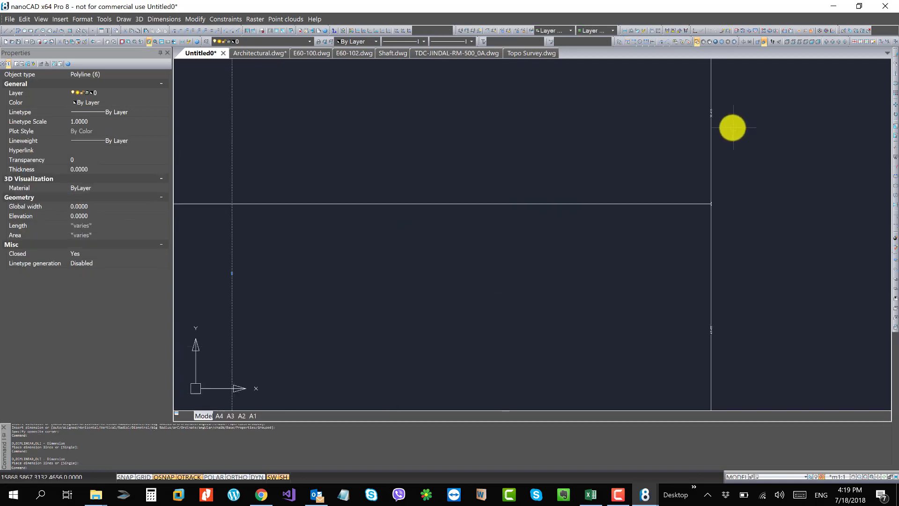
{"action": "key", "text": "Escape"}
{"action": "key", "text": "Escape"}
Step: Pan and zoom along the shaft and over the tilted rectangle and circle to check the dimensions
{"action": "scroll", "coordinate": [704, 100], "scroll_direction": "up", "scroll_amount": 4}
{"action": "scroll", "coordinate": [717, 287], "scroll_direction": "down", "scroll_amount": 5}
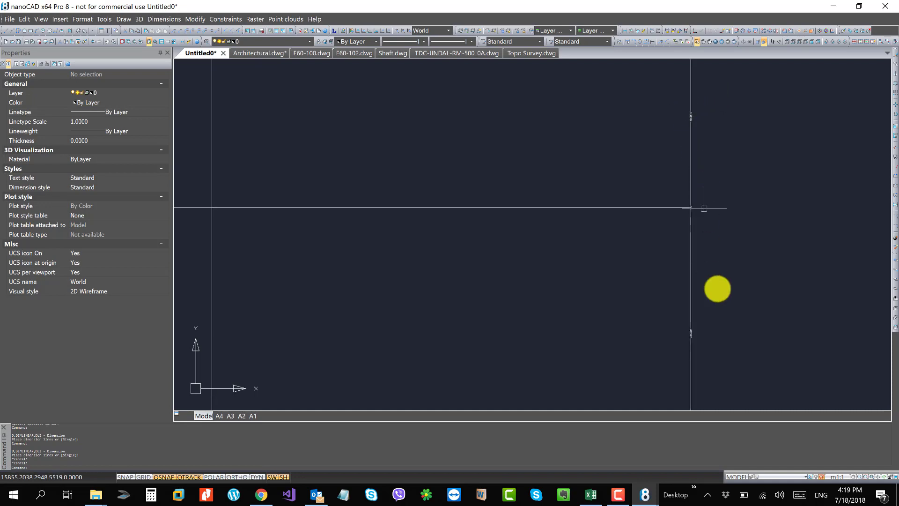
{"action": "mouse_move", "coordinate": [675, 199]}
{"action": "middle_mouse_down"}
{"action": "mouse_move", "coordinate": [705, 327]}
{"action": "mouse_move", "coordinate": [658, 263]}
{"action": "middle_mouse_up"}
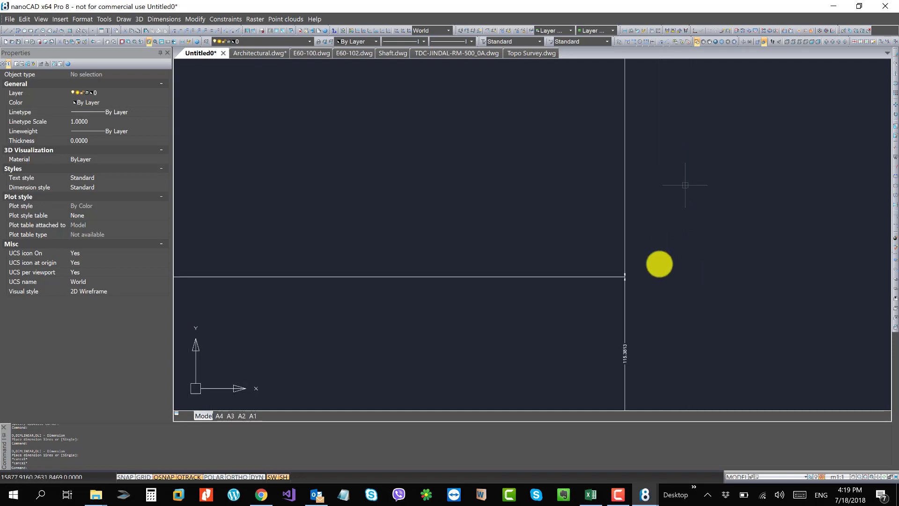
{"action": "scroll", "coordinate": [653, 309], "scroll_direction": "down", "scroll_amount": 2}
{"action": "scroll", "coordinate": [680, 275], "scroll_direction": "down", "scroll_amount": 2}
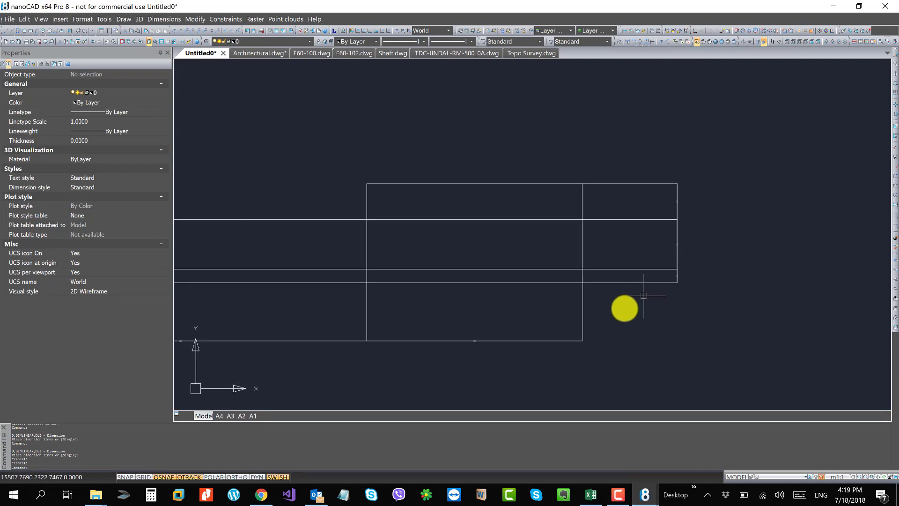
{"action": "middle_click_drag", "start_coordinate": [627, 305], "coordinate": [702, 249]}
{"action": "scroll", "coordinate": [543, 286], "scroll_direction": "up", "scroll_amount": 2}
{"action": "scroll", "coordinate": [543, 287], "scroll_direction": "down", "scroll_amount": 3}
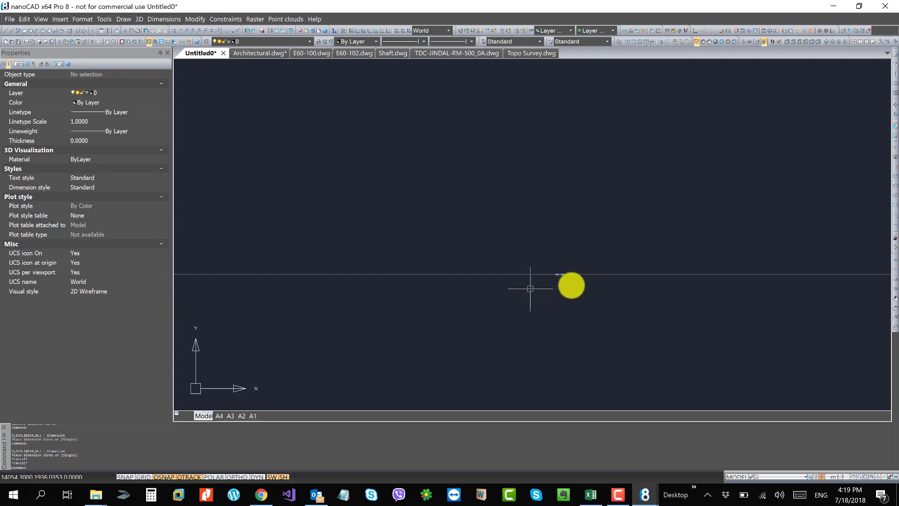
{"action": "scroll", "coordinate": [596, 267], "scroll_direction": "up", "scroll_amount": 3}
{"action": "scroll", "coordinate": [603, 272], "scroll_direction": "down", "scroll_amount": 2}
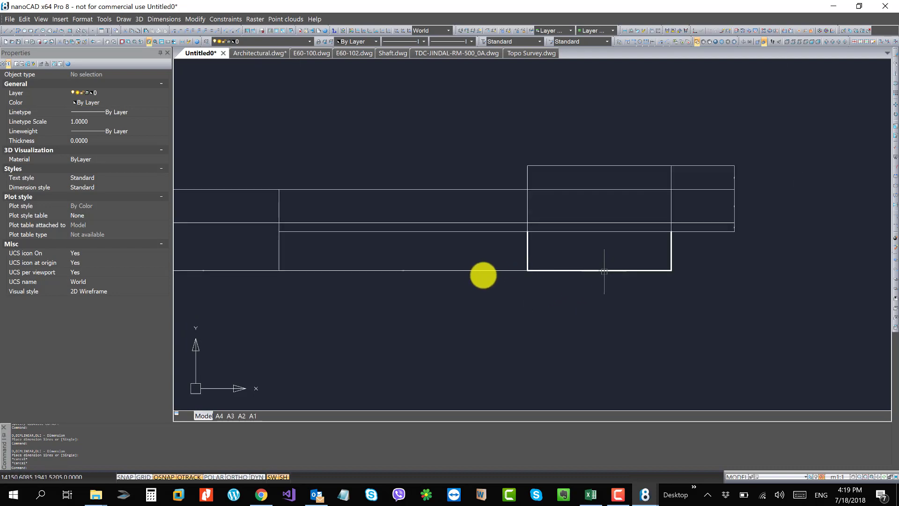
{"action": "middle_click_drag", "start_coordinate": [482, 275], "coordinate": [626, 263]}
{"action": "scroll", "coordinate": [491, 269], "scroll_direction": "down", "scroll_amount": 1}
{"action": "middle_click_drag", "start_coordinate": [492, 269], "coordinate": [643, 251]}
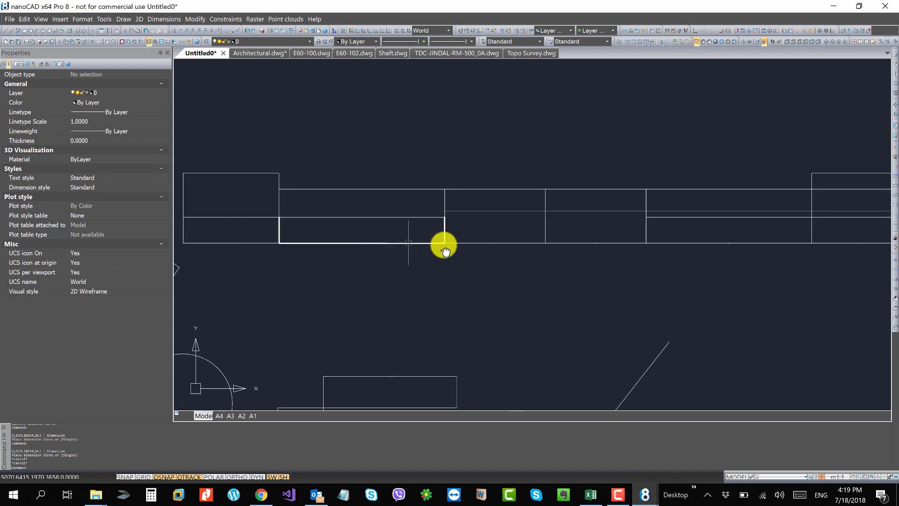
{"action": "middle_click_drag", "start_coordinate": [359, 245], "coordinate": [517, 245]}
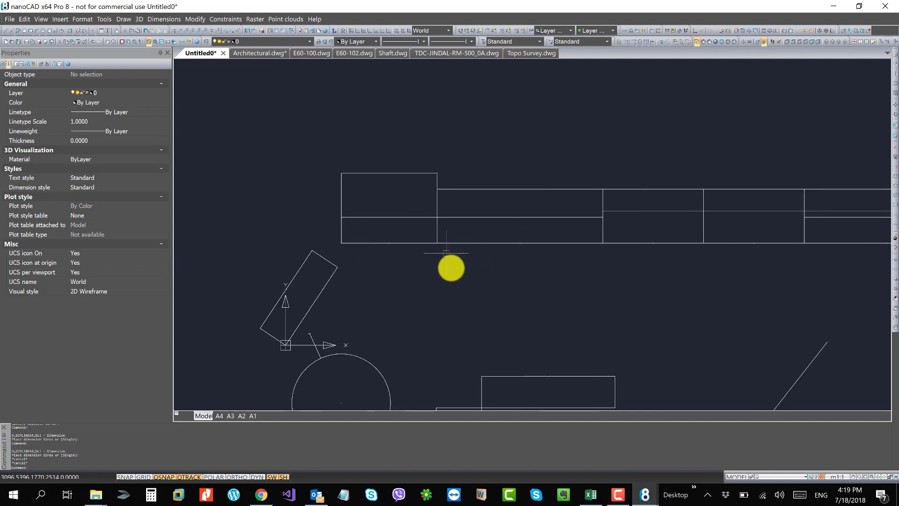
{"action": "middle_click_drag", "start_coordinate": [451, 263], "coordinate": [325, 195]}
{"action": "scroll", "coordinate": [312, 124], "scroll_direction": "down", "scroll_amount": 2}
{"action": "scroll", "coordinate": [312, 124], "scroll_direction": "down", "scroll_amount": 2}
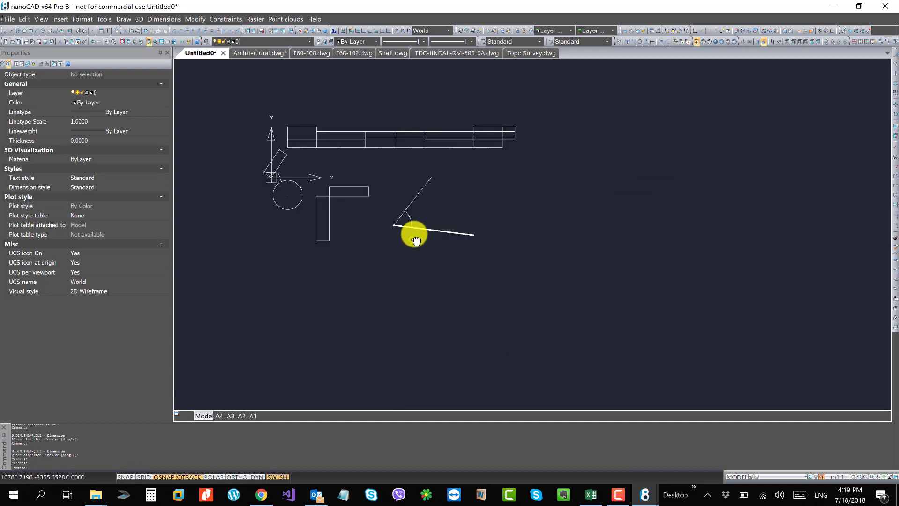
{"action": "scroll", "coordinate": [411, 237], "scroll_direction": "down", "scroll_amount": 1}
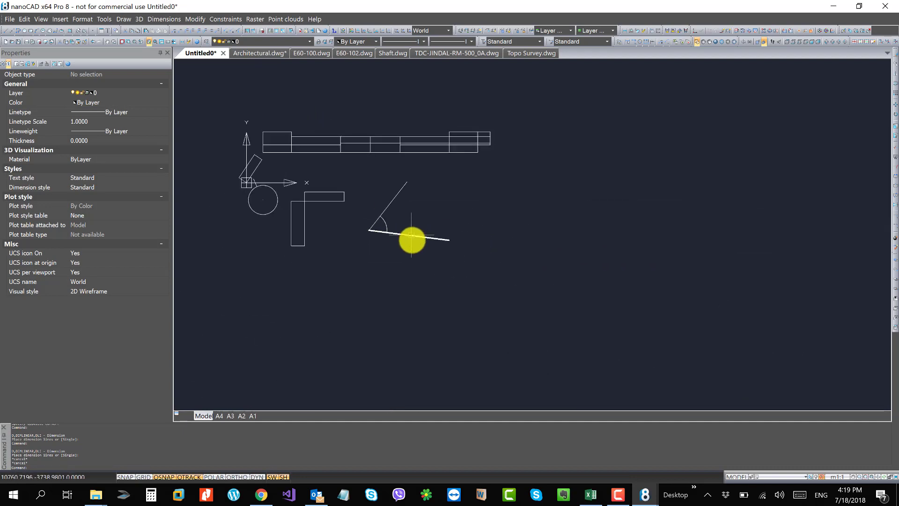
Step: Open the Modify menu and dismiss it with Esc without running a command
{"action": "left_click", "coordinate": [197, 19]}
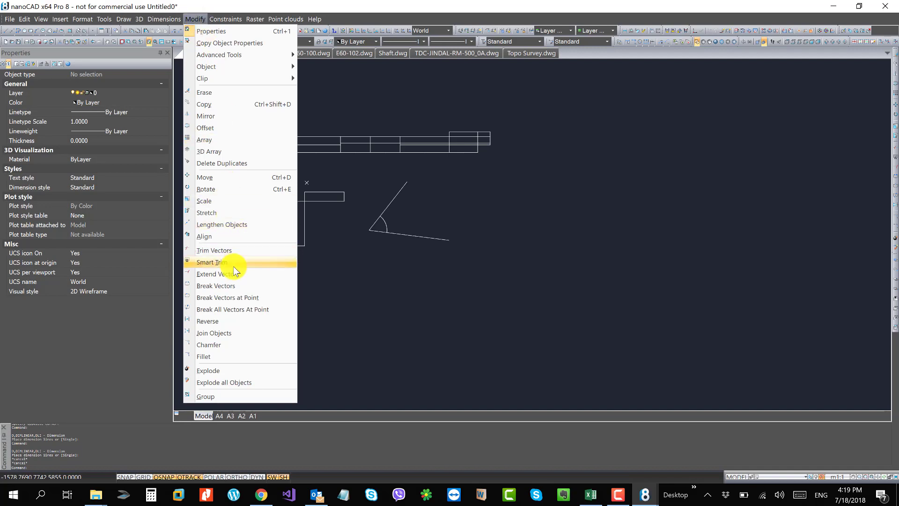
{"action": "key", "text": "Escape"}
{"action": "key", "text": "Escape"}
{"action": "key", "text": "Escape"}
{"action": "key", "text": "Escape"}
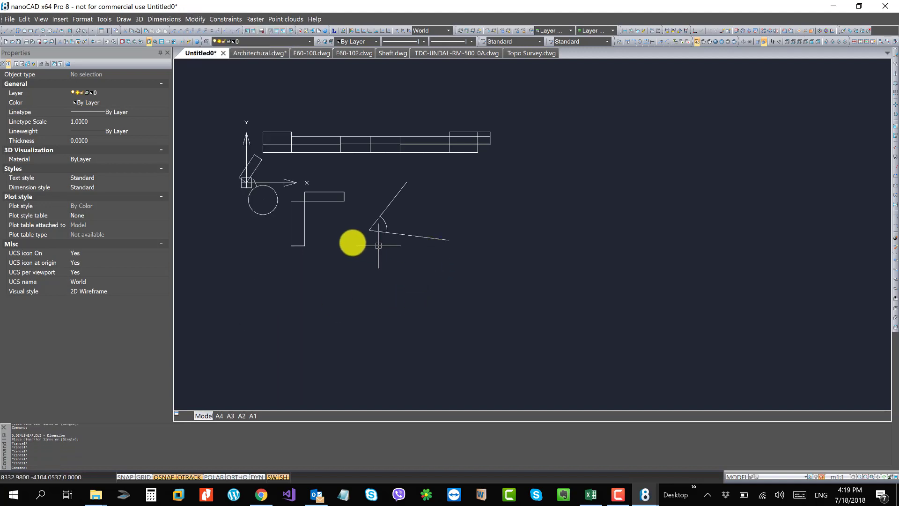
Step: Draw two line segments meeting at a sharp corner with LINE
{"action": "type", "text": "l"}
{"action": "key", "text": "Return"}
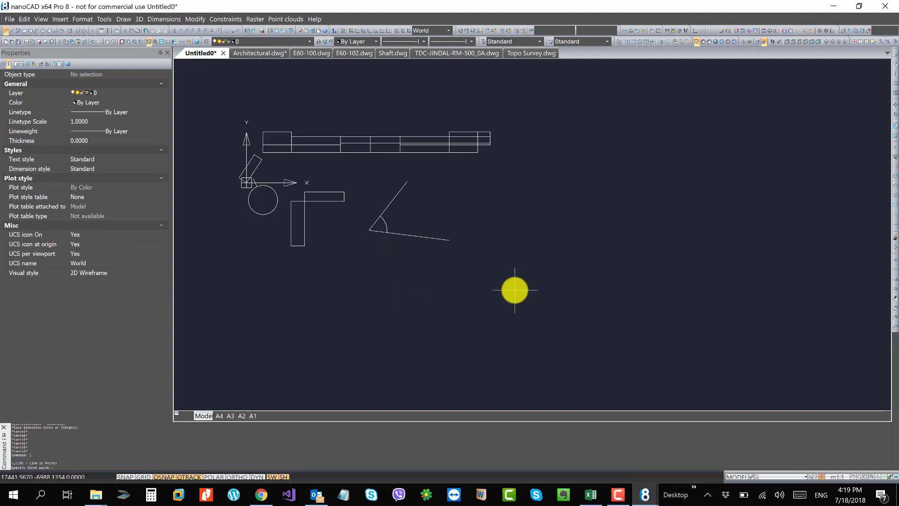
{"action": "left_click", "coordinate": [514, 290]}
{"action": "left_click", "coordinate": [541, 157]}
{"action": "left_click", "coordinate": [694, 206]}
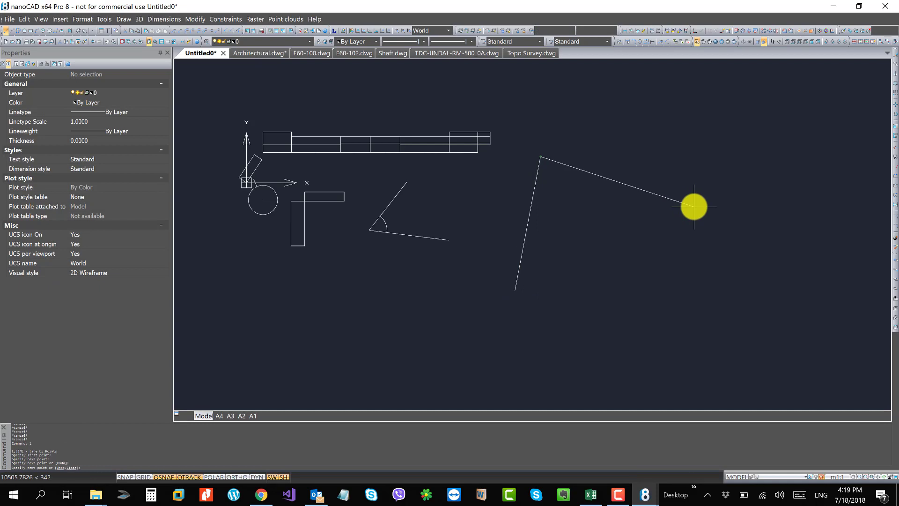
{"action": "key", "text": "Escape"}
{"action": "scroll", "coordinate": [539, 158], "scroll_direction": "up", "scroll_amount": 5}
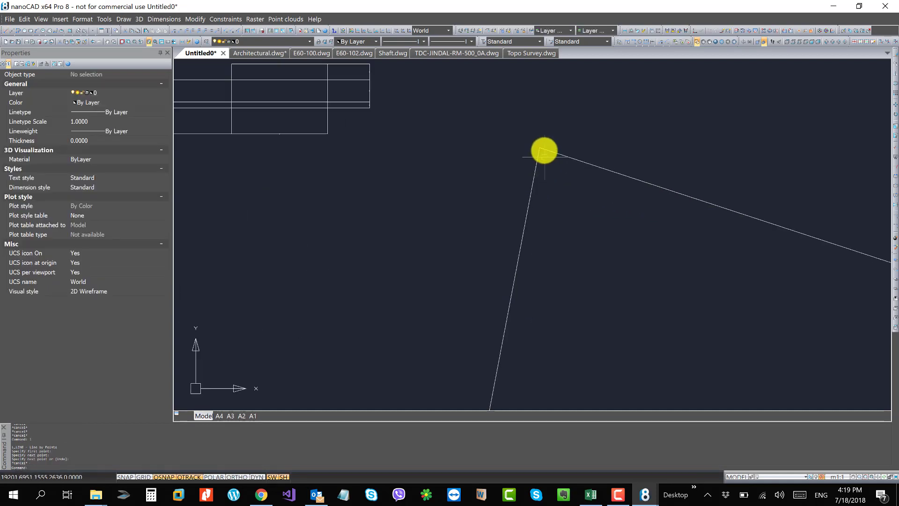
{"action": "scroll", "coordinate": [543, 151], "scroll_direction": "up", "scroll_amount": 3}
Step: Round the corner with a FILLET arc between the steep left line and the right line
{"action": "type", "text": "f"}
{"action": "key", "text": "Return"}
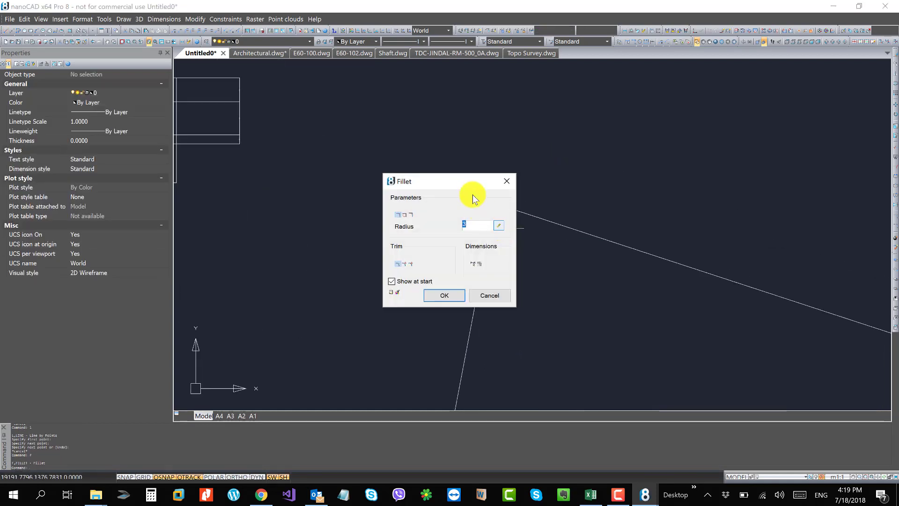
{"action": "left_click_drag", "start_coordinate": [456, 181], "coordinate": [359, 160]}
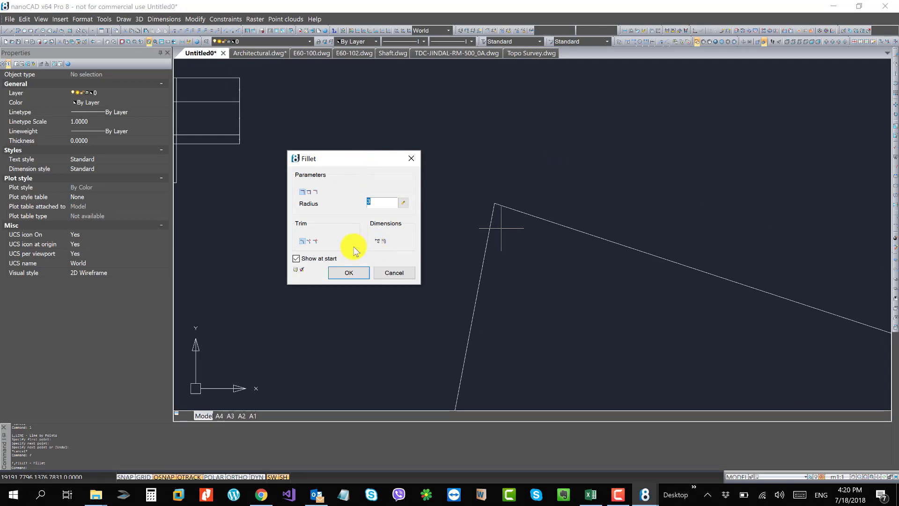
{"action": "left_click", "coordinate": [307, 193]}
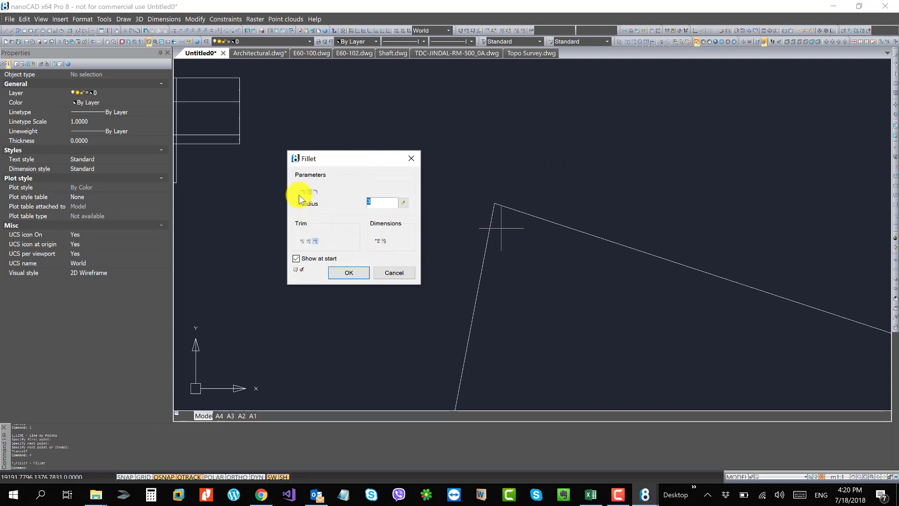
{"action": "left_click", "coordinate": [302, 192]}
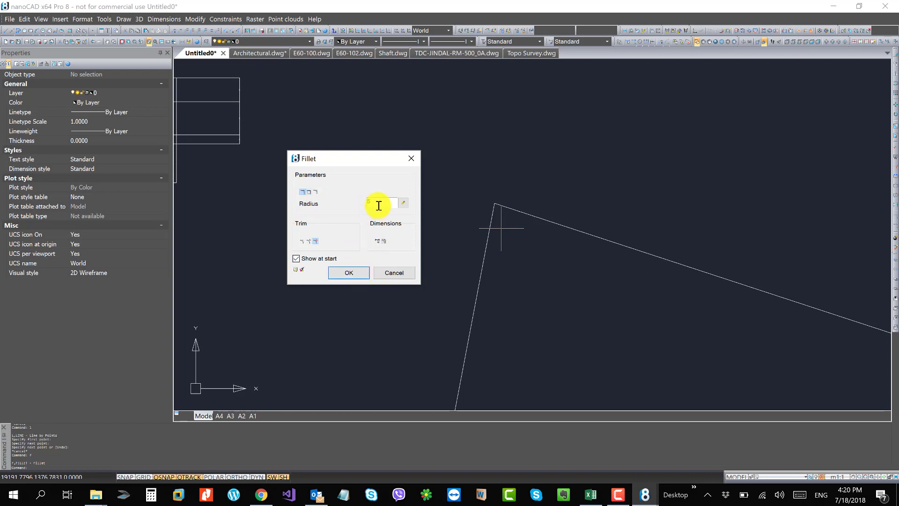
{"action": "left_click", "coordinate": [354, 274]}
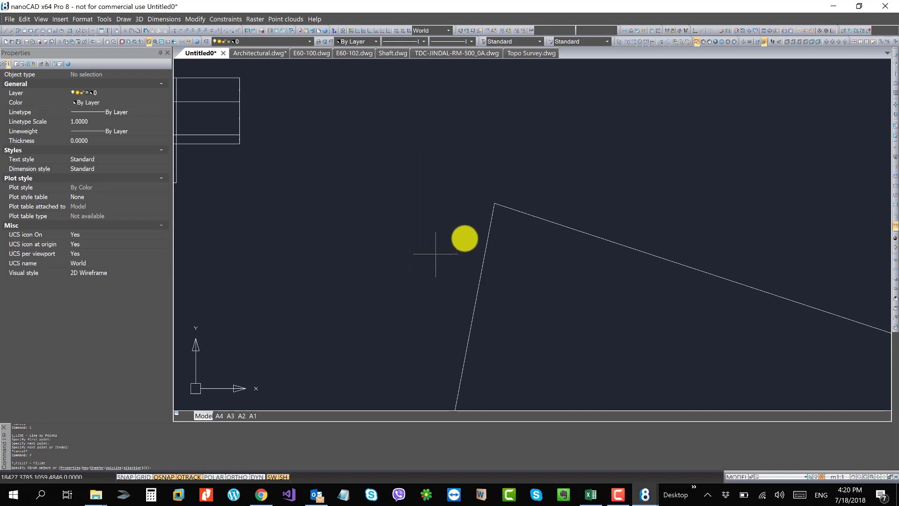
{"action": "left_click", "coordinate": [486, 234]}
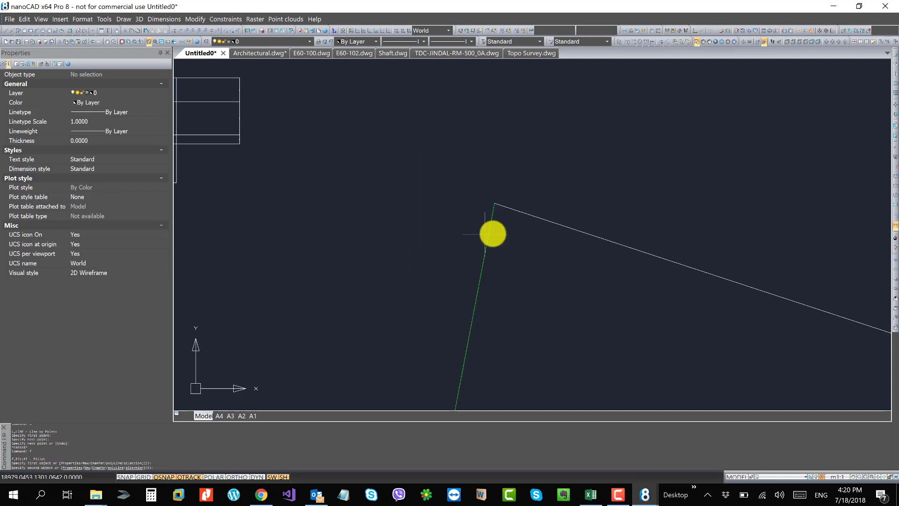
{"action": "left_click", "coordinate": [517, 210]}
{"action": "scroll", "coordinate": [492, 200], "scroll_direction": "up", "scroll_amount": 3}
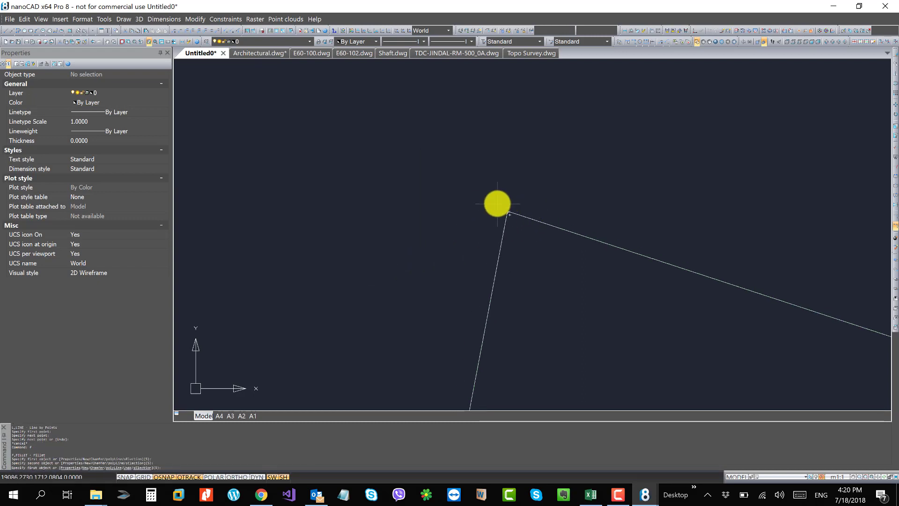
{"action": "scroll", "coordinate": [501, 202], "scroll_direction": "up", "scroll_amount": 1}
{"action": "key", "text": "Escape"}
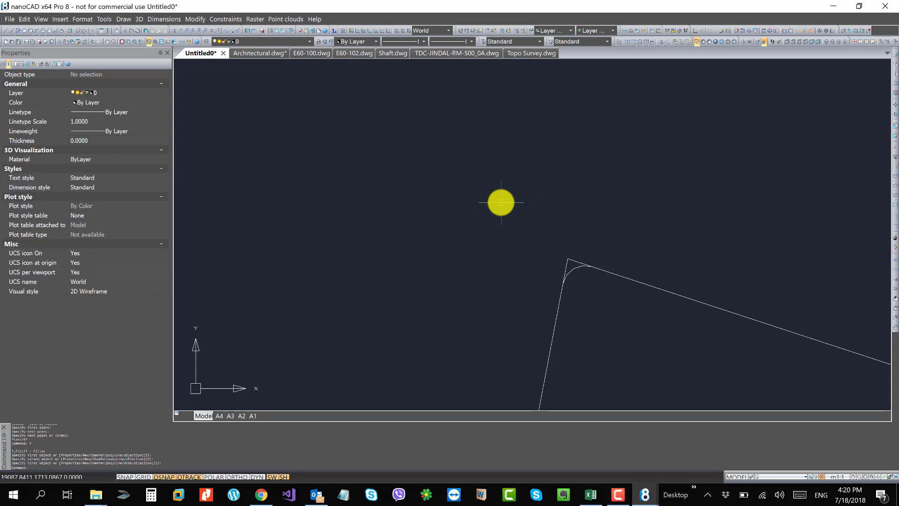
Step: Regenerate the drawing with RE, re-centre the corner, and reopen the Fillet settings
{"action": "type", "text": "re"}
{"action": "key", "text": "Return"}
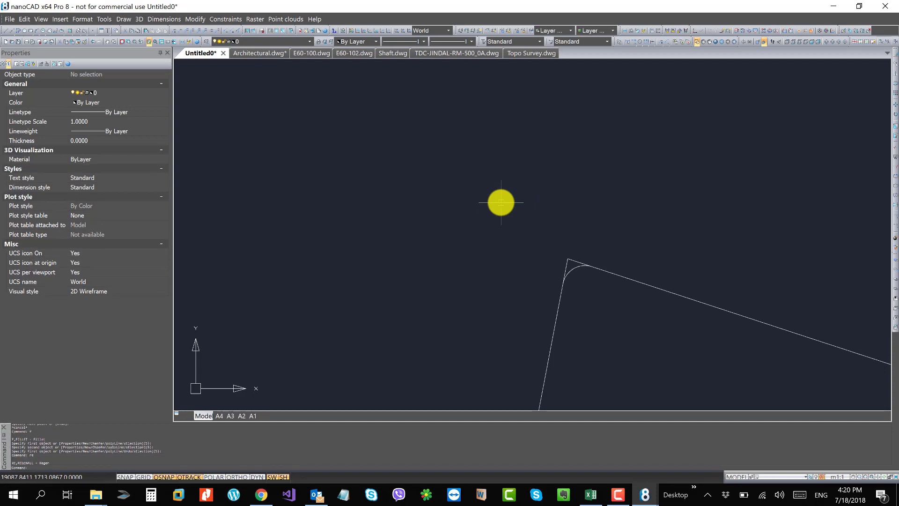
{"action": "middle_click_drag", "start_coordinate": [501, 202], "coordinate": [425, 172]}
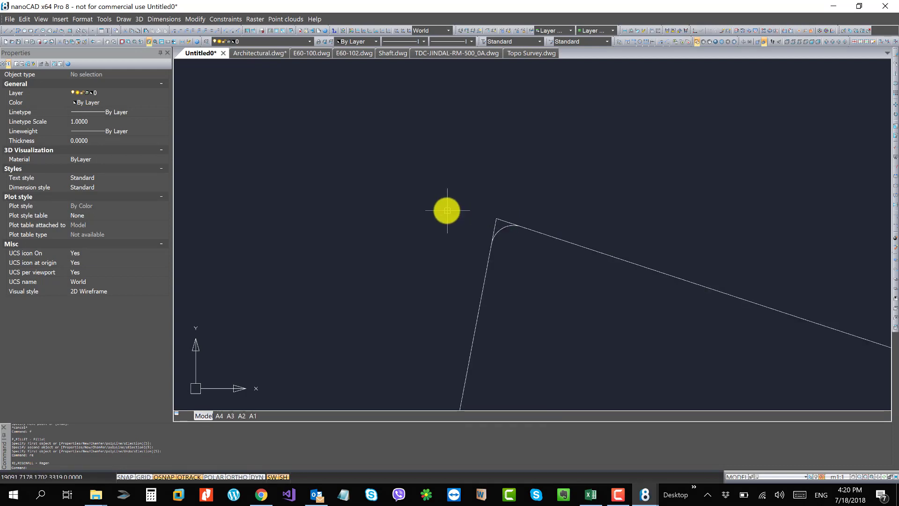
{"action": "type", "text": "f"}
{"action": "key", "text": "Return"}
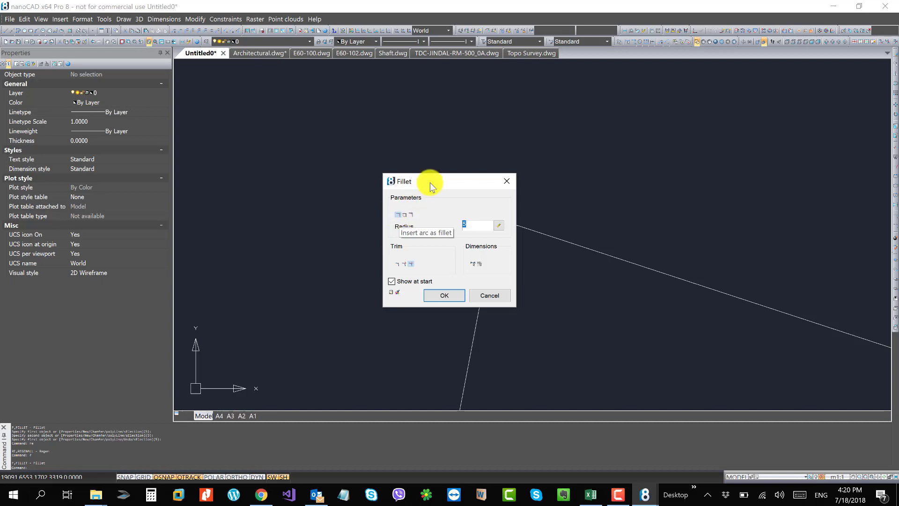
Step: Refillet the corner between the near-vertical line and the slanted line
{"action": "left_click_drag", "start_coordinate": [406, 181], "coordinate": [314, 150]}
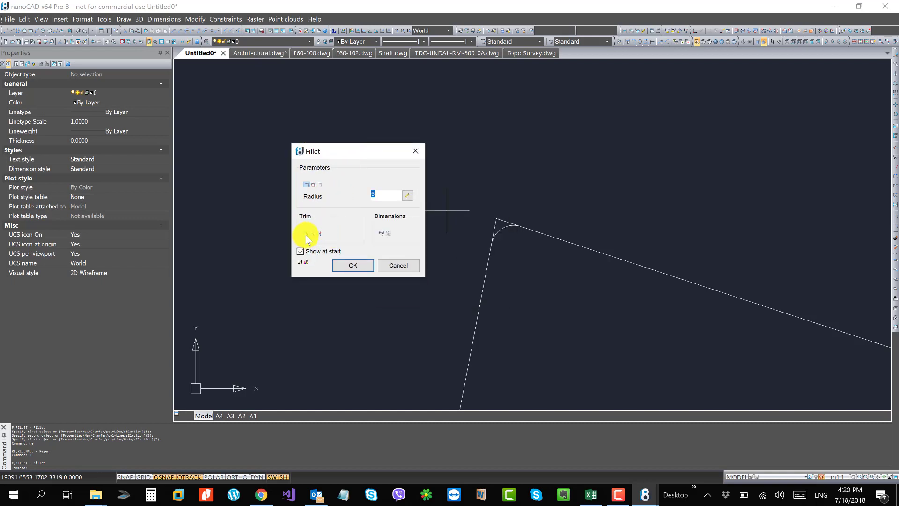
{"action": "left_click", "coordinate": [348, 265]}
{"action": "left_click", "coordinate": [488, 257]}
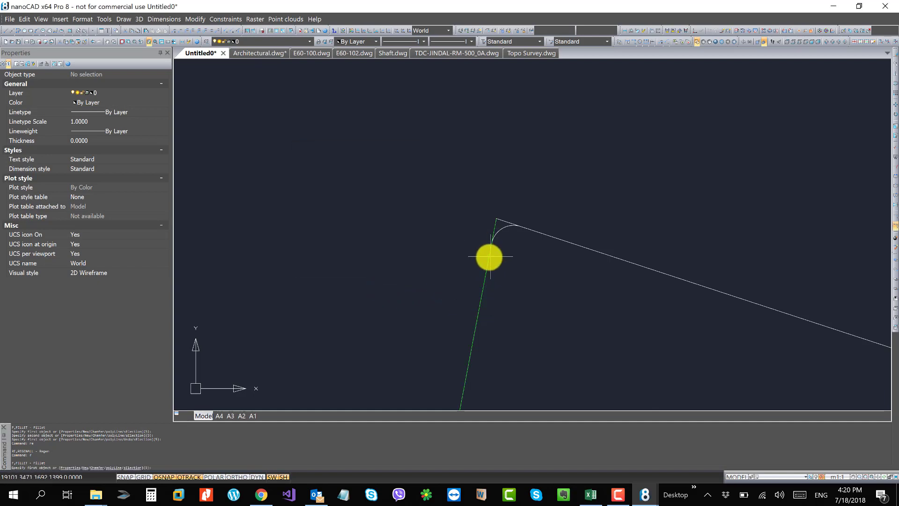
{"action": "left_click", "coordinate": [543, 235]}
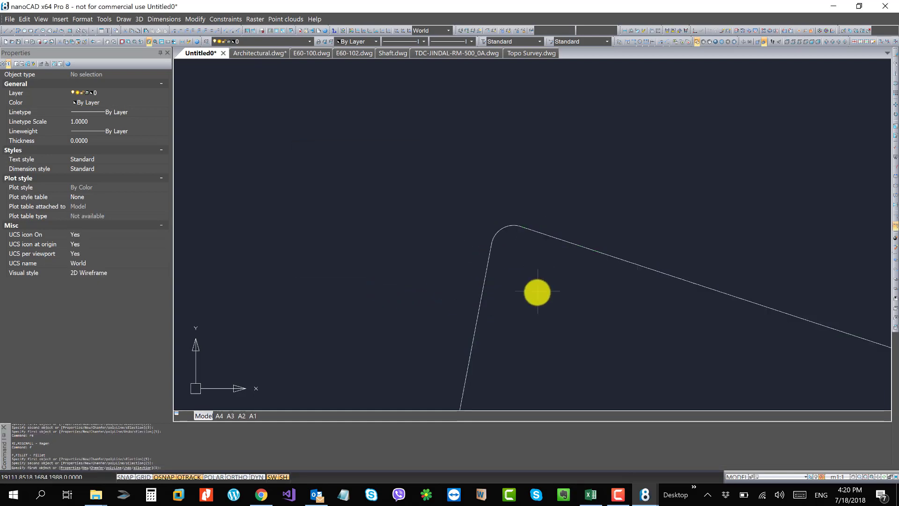
{"action": "key", "text": "Escape"}
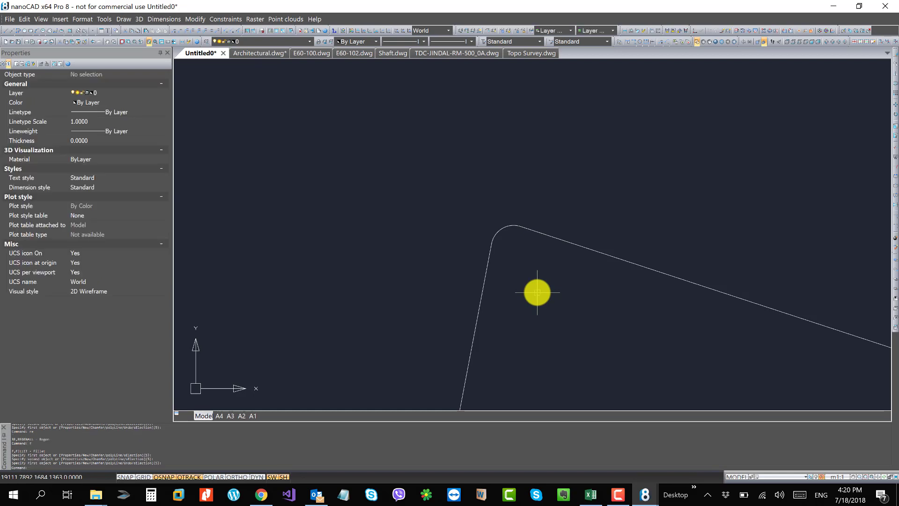
Step: Zoom around the corner, then reopen the Fillet settings with F and close them
{"action": "scroll", "coordinate": [414, 218], "scroll_direction": "down", "scroll_amount": 3}
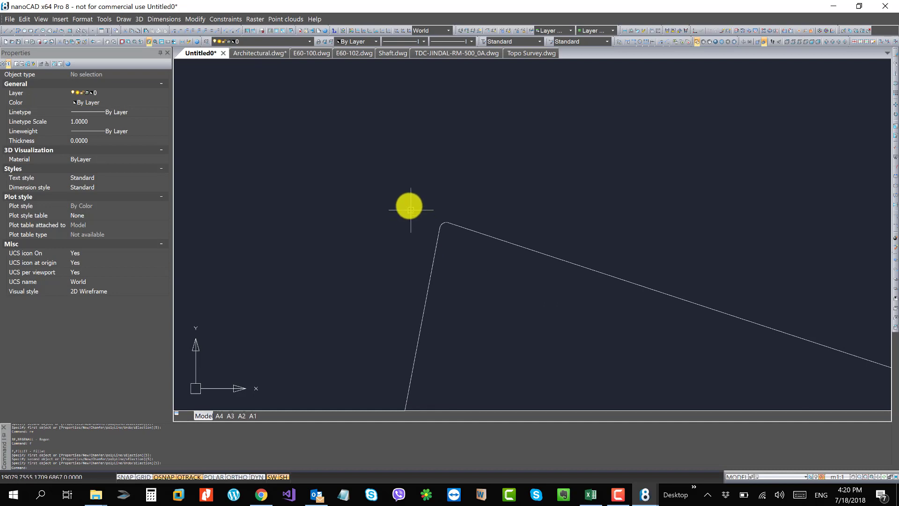
{"action": "scroll", "coordinate": [431, 228], "scroll_direction": "up", "scroll_amount": 3}
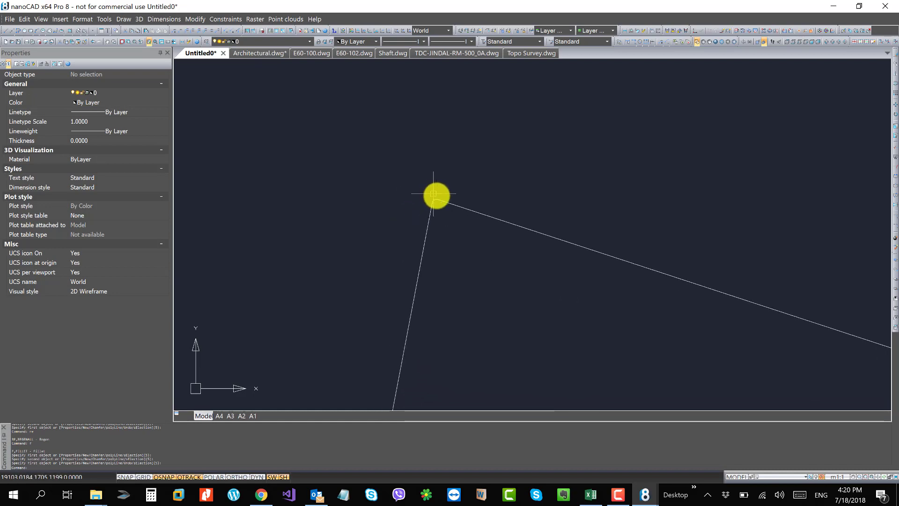
{"action": "scroll", "coordinate": [383, 190], "scroll_direction": "down", "scroll_amount": 3}
{"action": "type", "text": "f"}
{"action": "key", "text": "Return"}
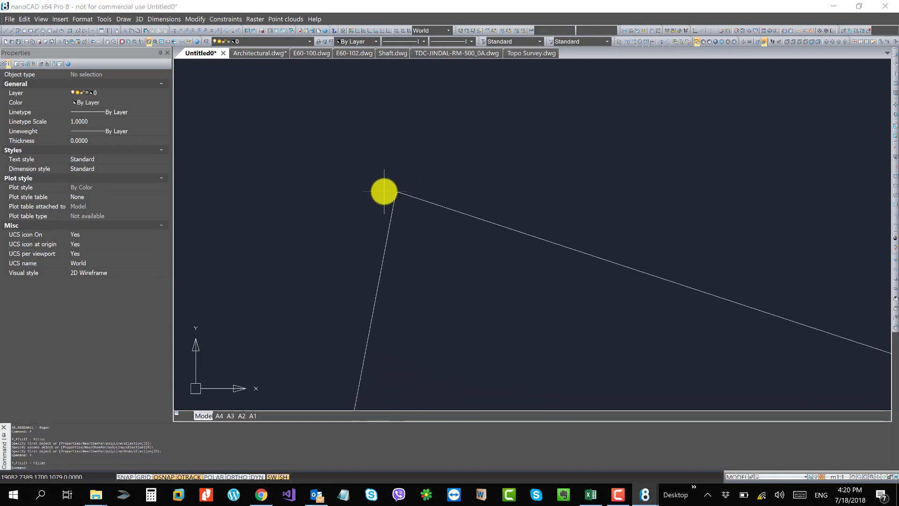
{"action": "left_click", "coordinate": [502, 182]}
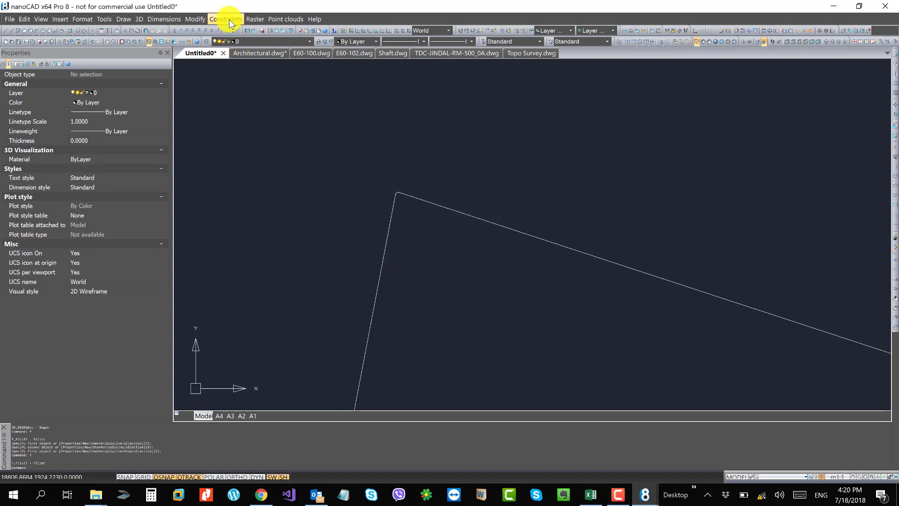
Step: Dismiss the Modify menu and show the 3D menu's 3D Features submenu
{"action": "left_click", "coordinate": [196, 19]}
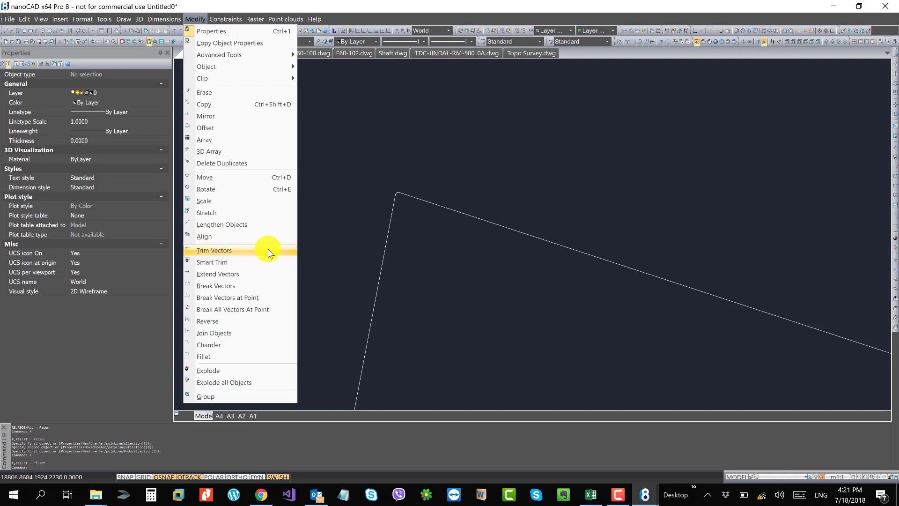
{"action": "key", "text": "Escape"}
{"action": "key", "text": "Escape"}
{"action": "key", "text": "Escape"}
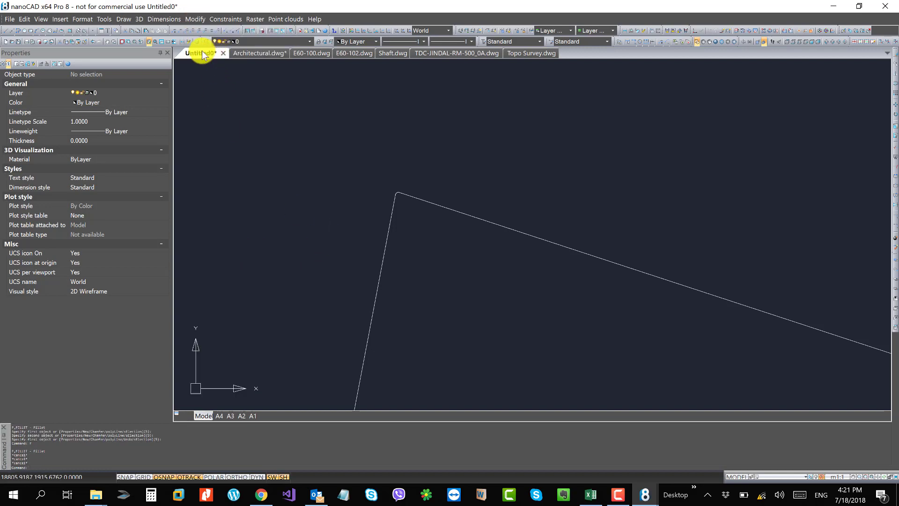
{"action": "left_click", "coordinate": [139, 20]}
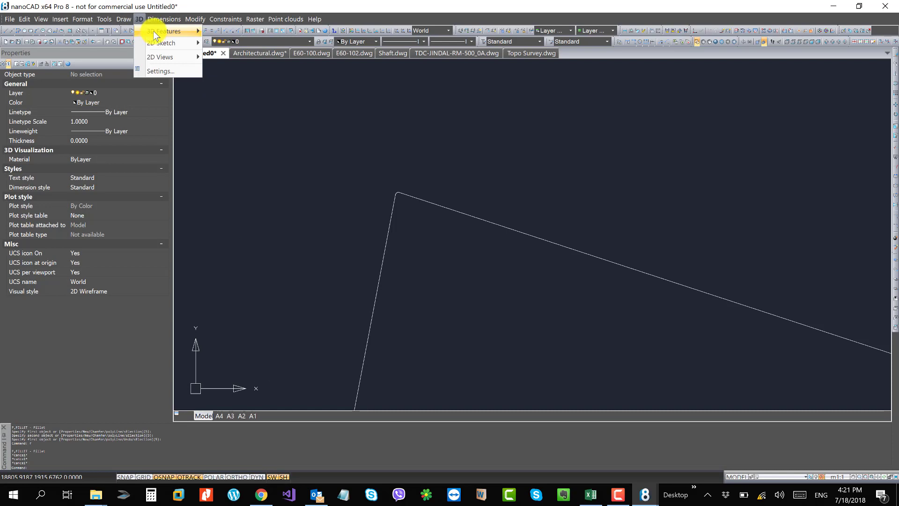
{"action": "mouse_move", "coordinate": [155, 31]}
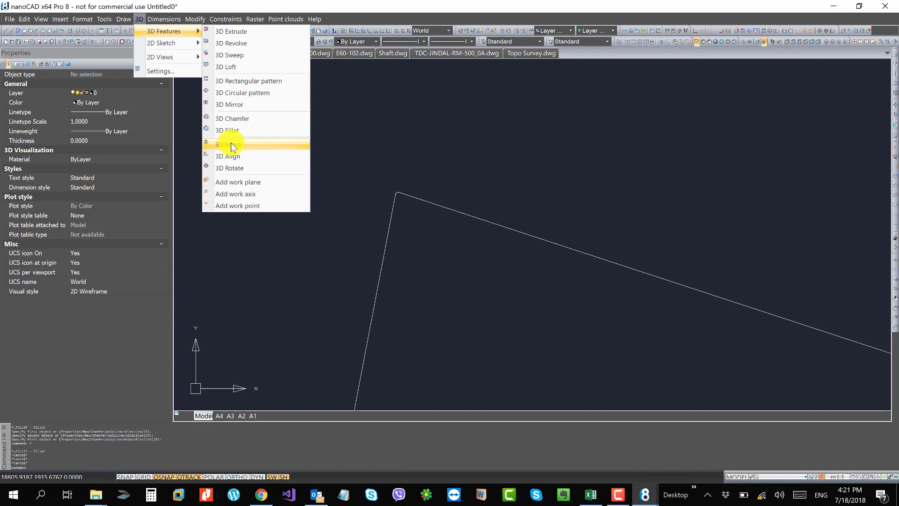
Step: Dismiss the 3D menu and start a polyline outline with its first straight edge
{"action": "key", "text": "Escape"}
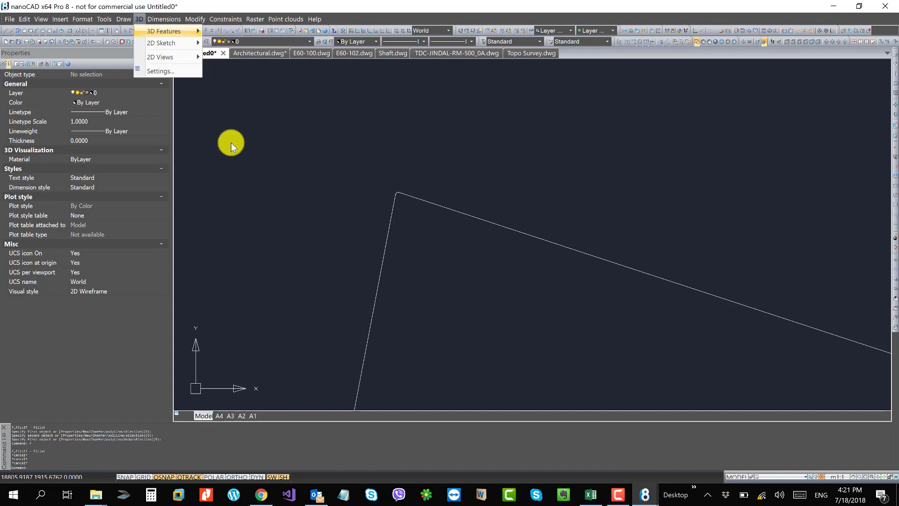
{"action": "key", "text": "Escape"}
{"action": "scroll", "coordinate": [367, 173], "scroll_direction": "down", "scroll_amount": 3}
{"action": "scroll", "coordinate": [407, 169], "scroll_direction": "down", "scroll_amount": 3}
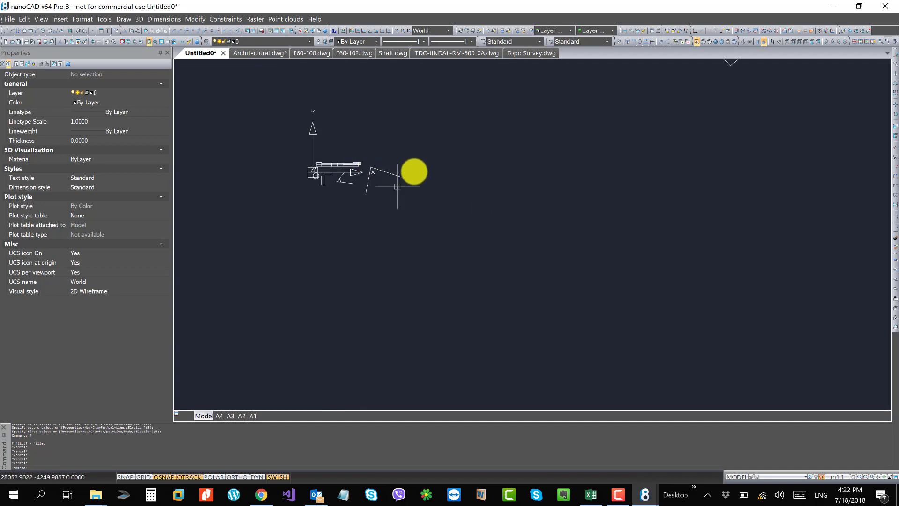
{"action": "middle_click_drag", "start_coordinate": [411, 170], "coordinate": [364, 271]}
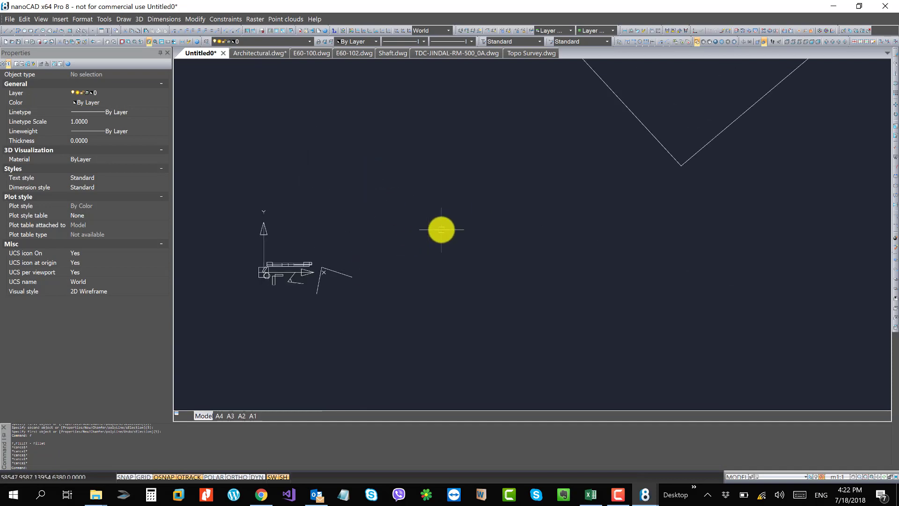
{"action": "type", "text": "pl"}
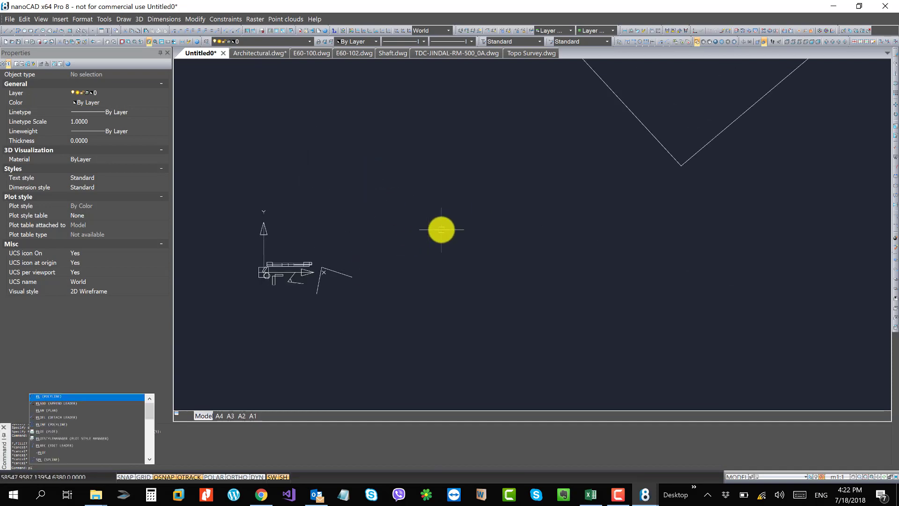
{"action": "key", "text": "Return"}
{"action": "left_click", "coordinate": [425, 231]}
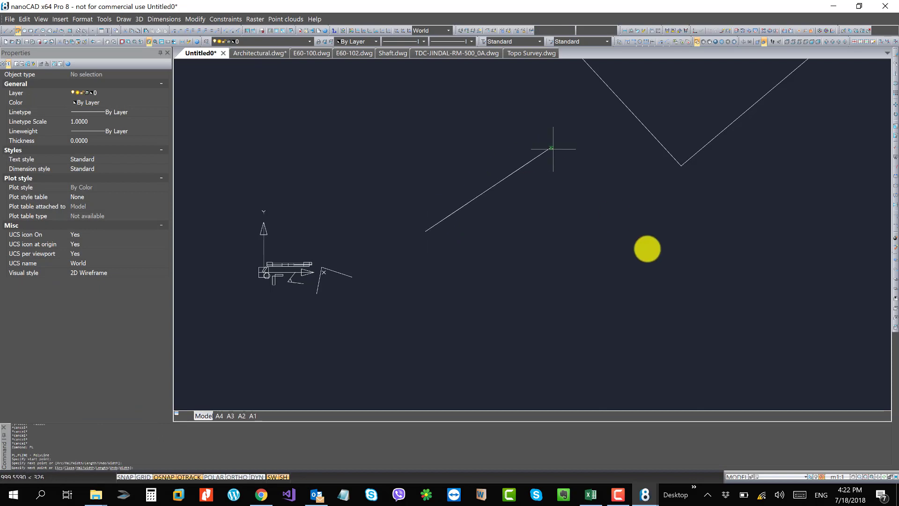
{"action": "left_click", "coordinate": [551, 148]}
Step: Add a rounded arc section curving around the right side to the bottom
{"action": "type", "text": "a"}
{"action": "key", "text": "Return"}
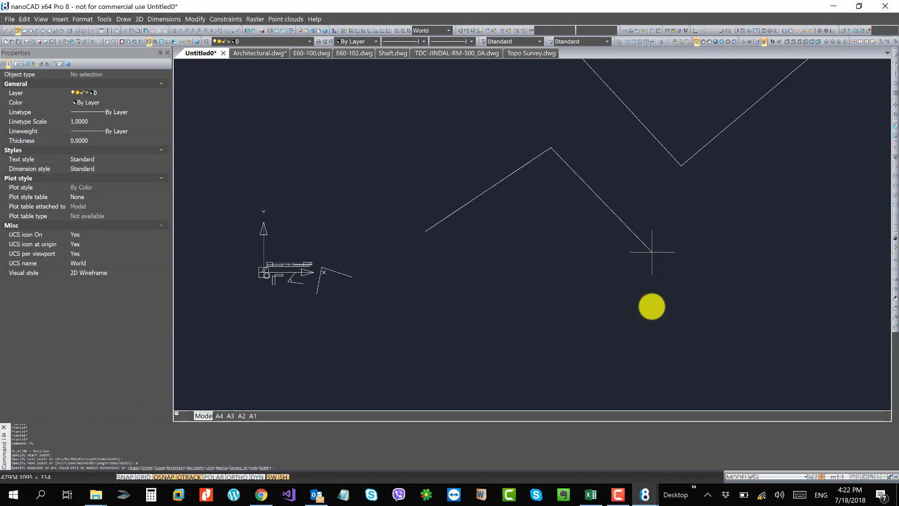
{"action": "left_click", "coordinate": [657, 309]}
{"action": "left_click", "coordinate": [599, 346]}
{"action": "left_click", "coordinate": [566, 259]}
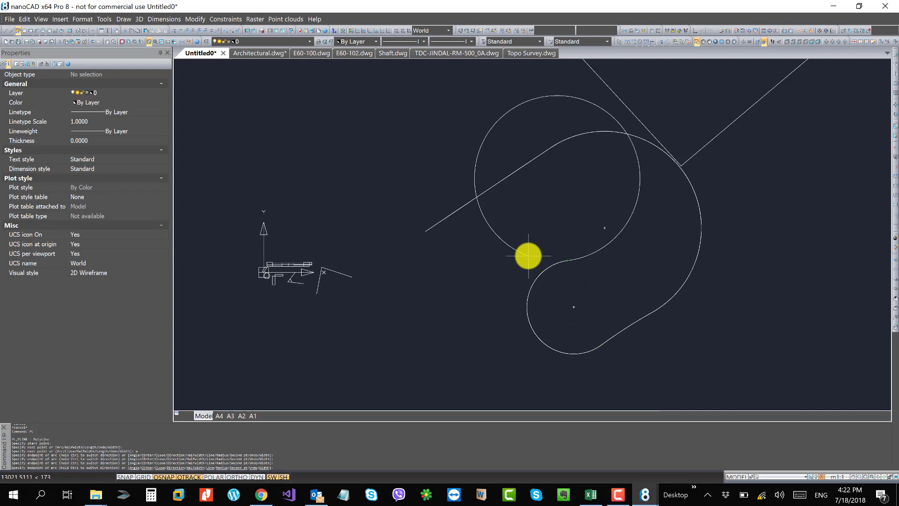
Step: Finish with straight segments along the bottom and close the outline at its start point
{"action": "type", "text": "l"}
{"action": "key", "text": "Return"}
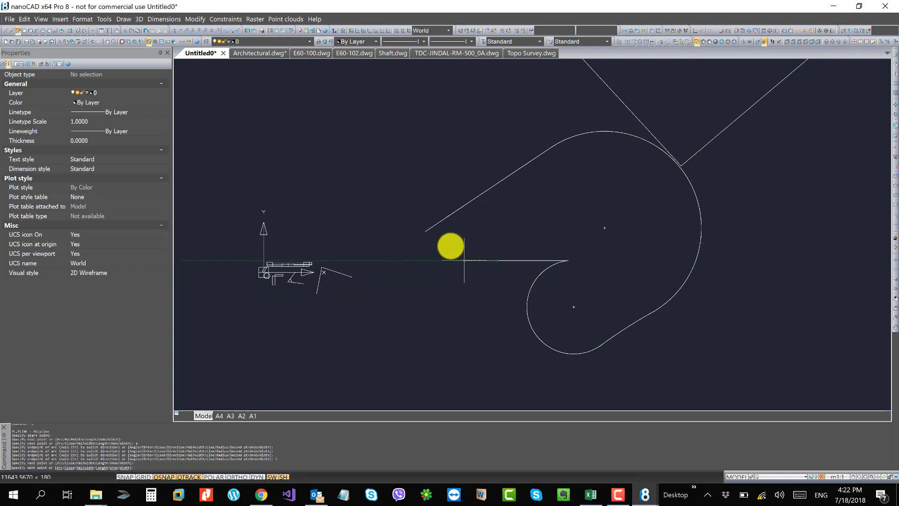
{"action": "left_click", "coordinate": [497, 260]}
{"action": "left_click", "coordinate": [449, 244]}
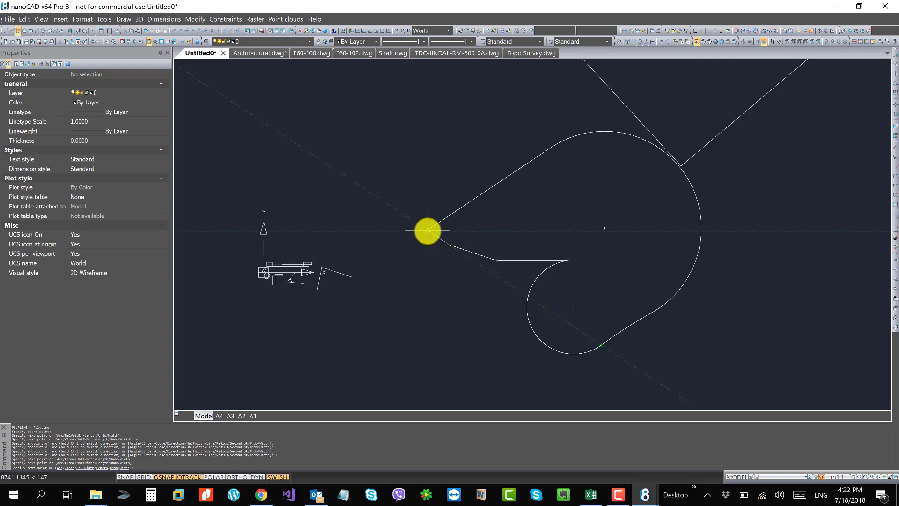
{"action": "left_click", "coordinate": [427, 231]}
{"action": "key", "text": "Return"}
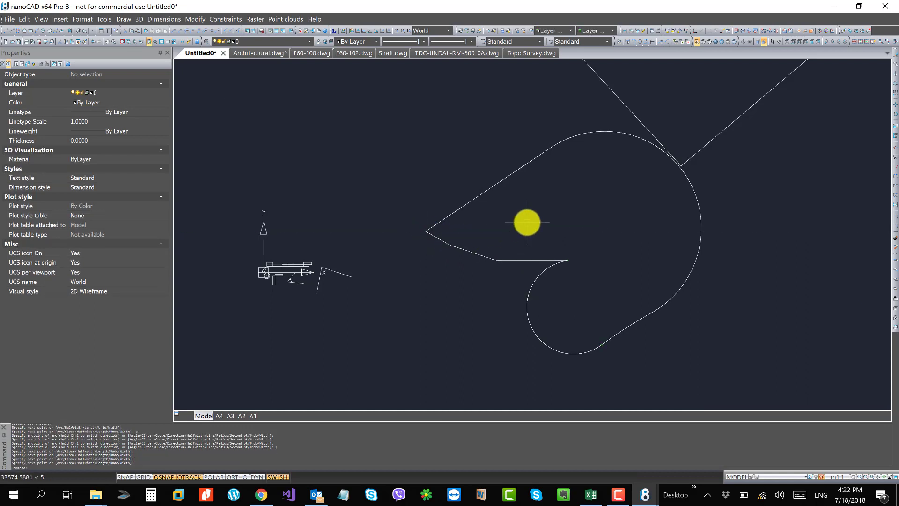
Step: Move the closed outline down and left, then orbit the view into 3D
{"action": "scroll", "coordinate": [527, 222], "scroll_direction": "up", "scroll_amount": 2}
{"action": "scroll", "coordinate": [586, 225], "scroll_direction": "down", "scroll_amount": 4}
{"action": "left_click", "coordinate": [634, 243]}
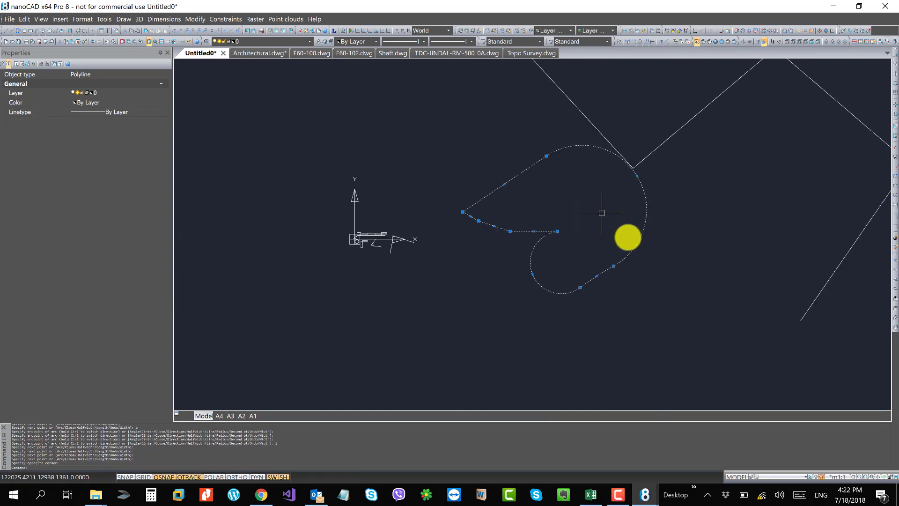
{"action": "left_click_drag", "start_coordinate": [638, 213], "coordinate": [614, 277]}
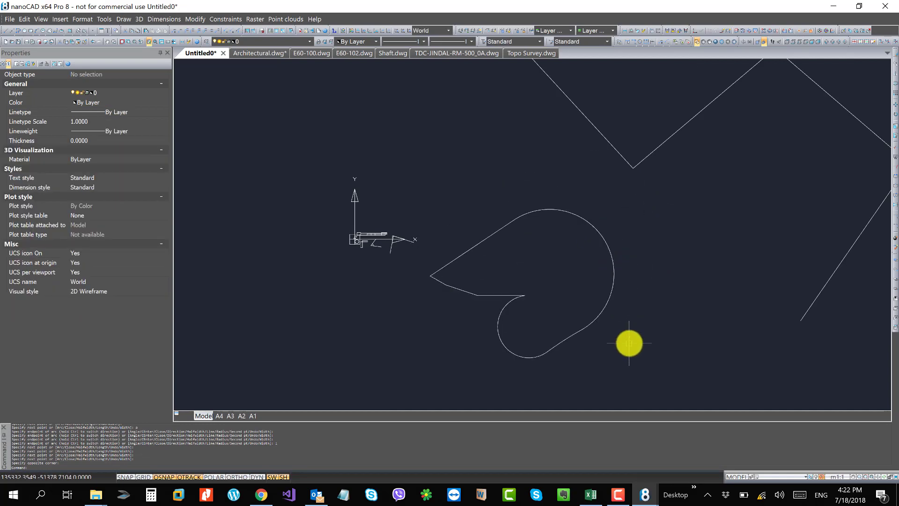
{"action": "mouse_move", "coordinate": [628, 343]}
{"action": "middle_mouse_down", "text": "shift"}
{"action": "mouse_move", "coordinate": [602, 393]}
{"action": "mouse_move", "coordinate": [602, 237]}
{"action": "mouse_move", "coordinate": [646, 232]}
{"action": "middle_mouse_up", "text": "shift"}
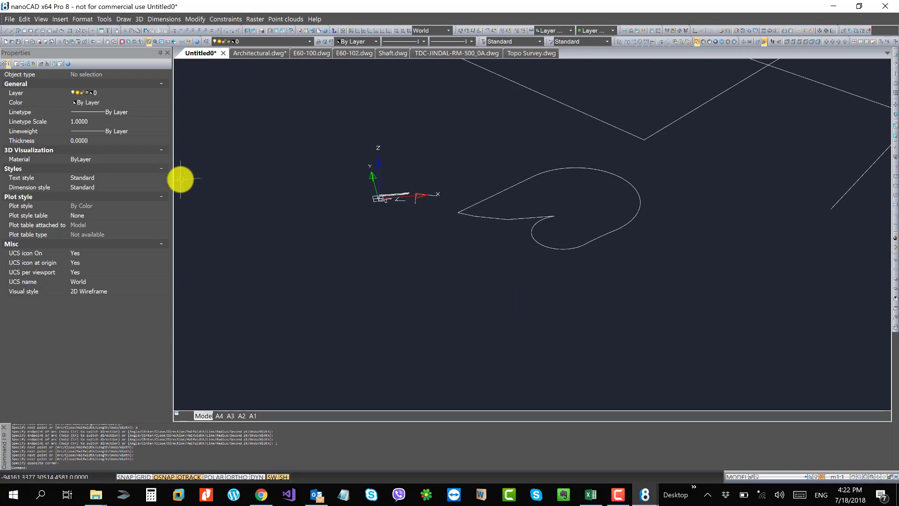
Step: Open the 3D menu's 3D Features list and zoom the view out
{"action": "left_click", "coordinate": [139, 18]}
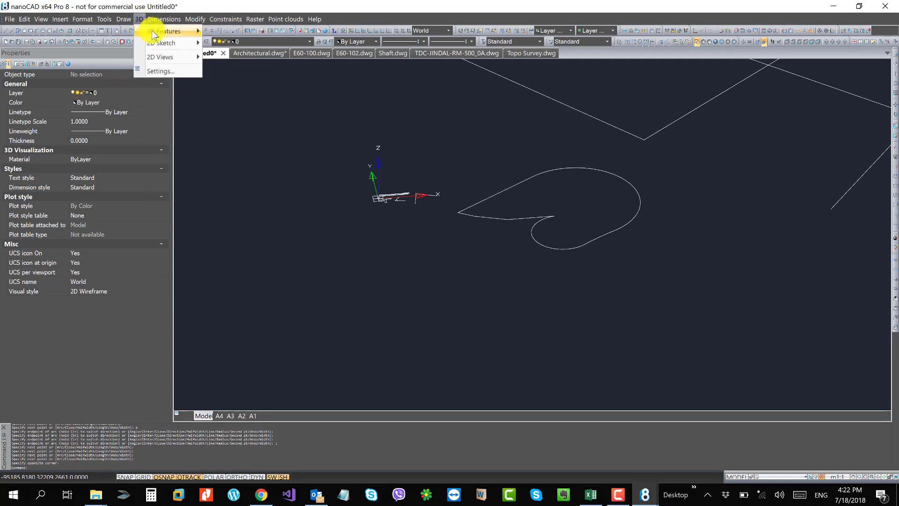
{"action": "mouse_move", "coordinate": [165, 31]}
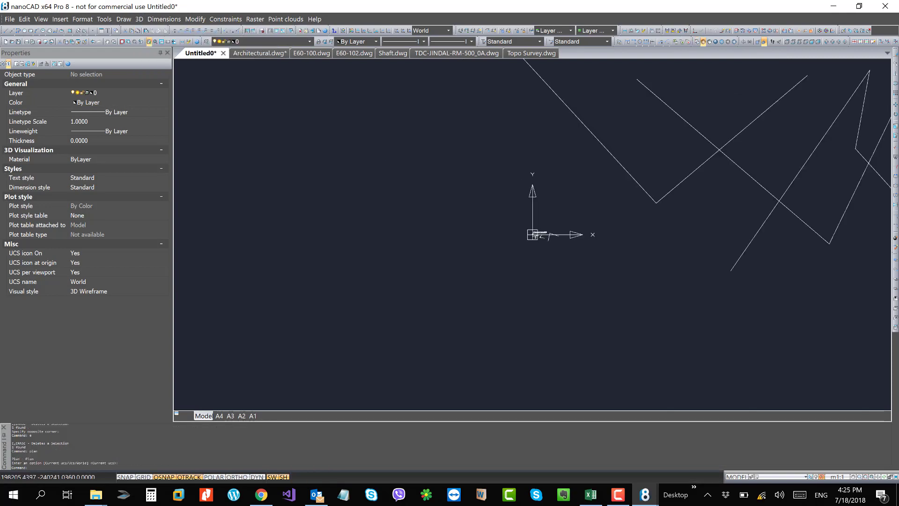
{"action": "scroll", "coordinate": [441, 301], "scroll_direction": "down", "scroll_amount": 2}
Step: Start a new polyline with straight edges through top, right and lower corners
{"action": "middle_click_drag", "start_coordinate": [442, 301], "coordinate": [378, 318]}
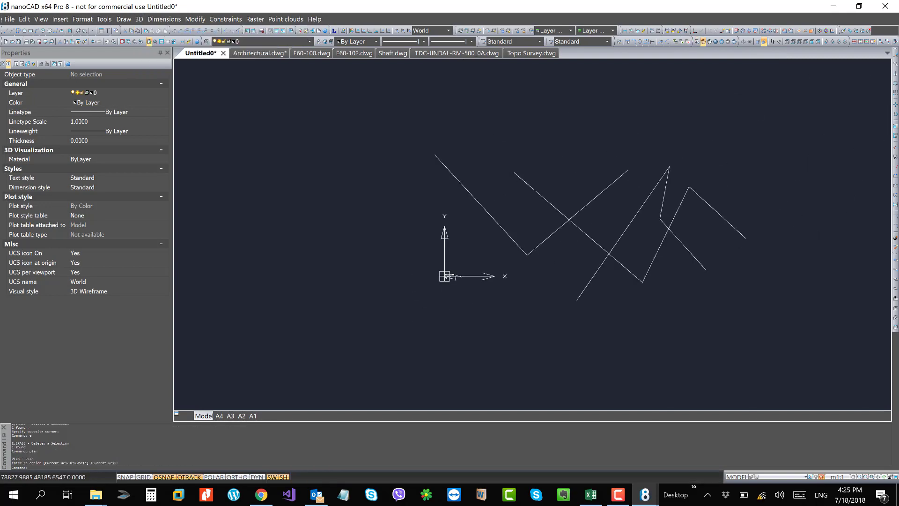
{"action": "scroll", "coordinate": [466, 235], "scroll_direction": "up", "scroll_amount": 4}
{"action": "type", "text": "pl"}
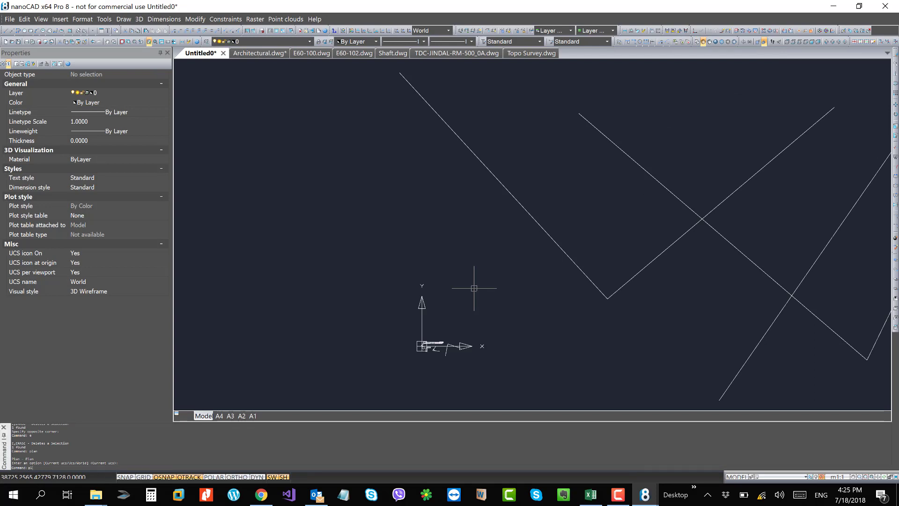
{"action": "key", "text": "Return"}
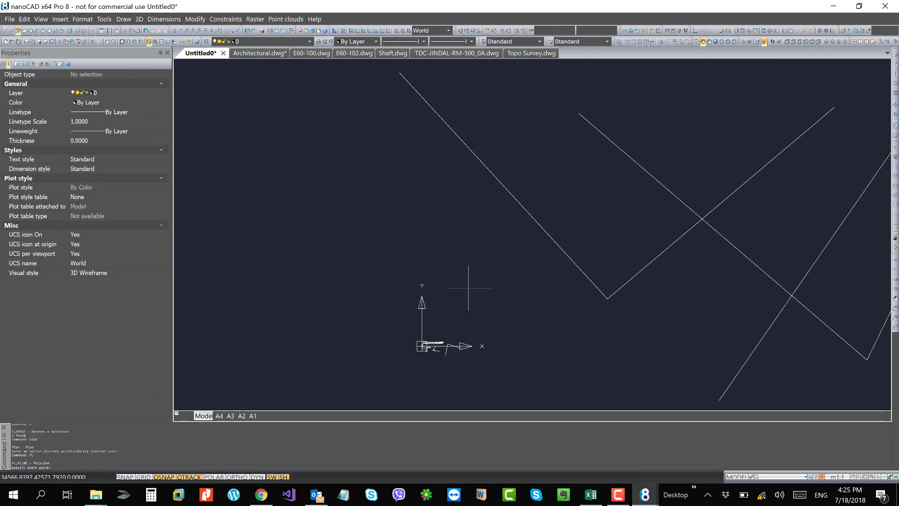
{"action": "scroll", "coordinate": [468, 280], "scroll_direction": "up", "scroll_amount": 3}
{"action": "left_click", "coordinate": [397, 278]}
{"action": "left_click", "coordinate": [483, 208]}
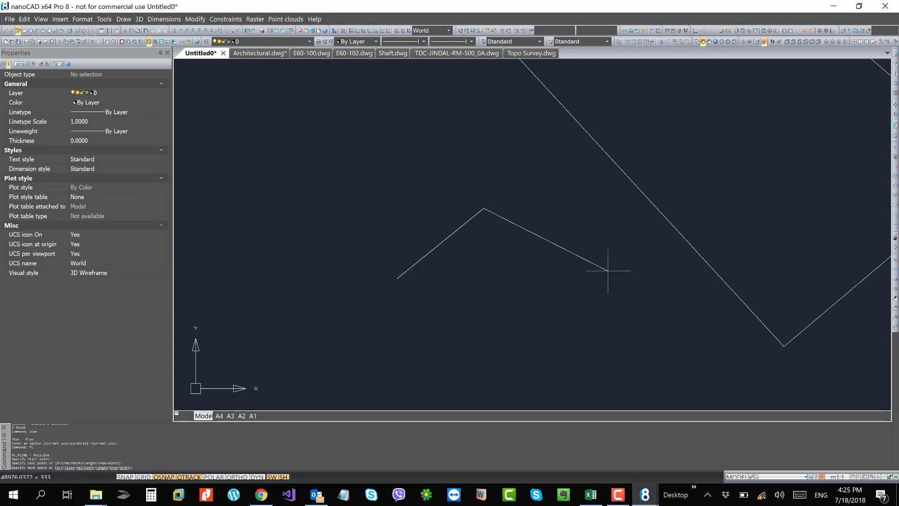
{"action": "left_click", "coordinate": [644, 300]}
{"action": "left_click", "coordinate": [565, 374]}
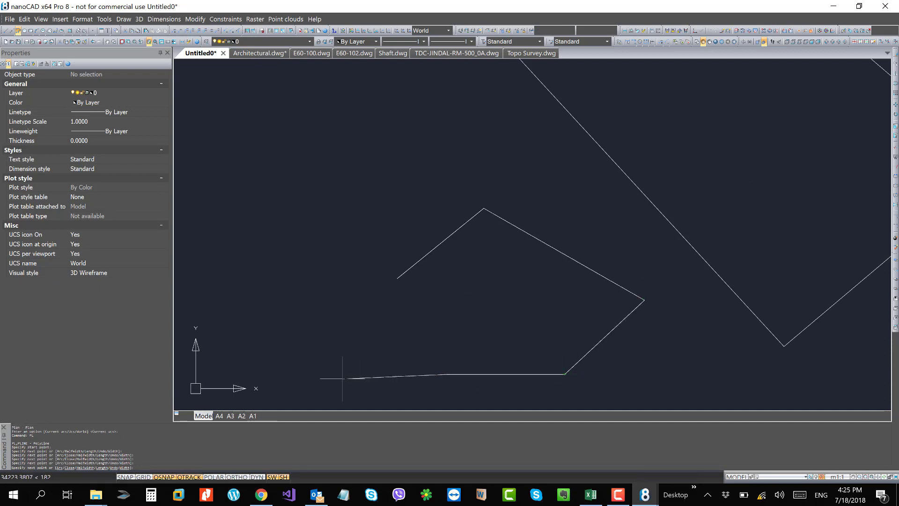
Step: Add the rounded arc end on the left, close the outline, and orbit into 3D
{"action": "type", "text": "a"}
{"action": "key", "text": "Return"}
{"action": "left_click", "coordinate": [405, 370]}
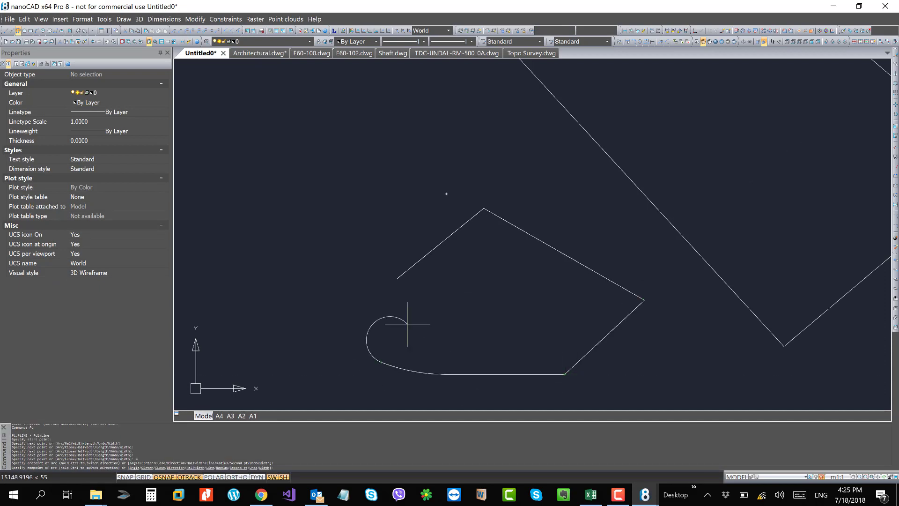
{"action": "left_click", "coordinate": [370, 310]}
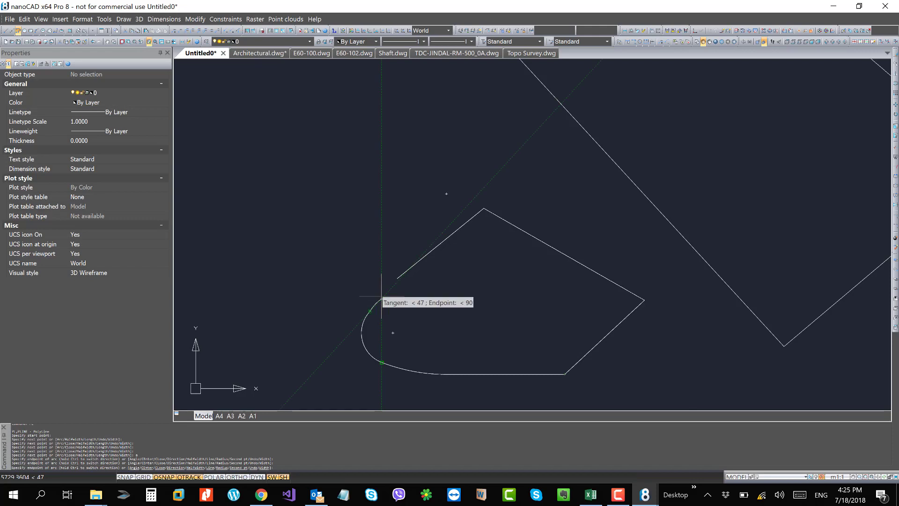
{"action": "type", "text": "l"}
{"action": "key", "text": "Return"}
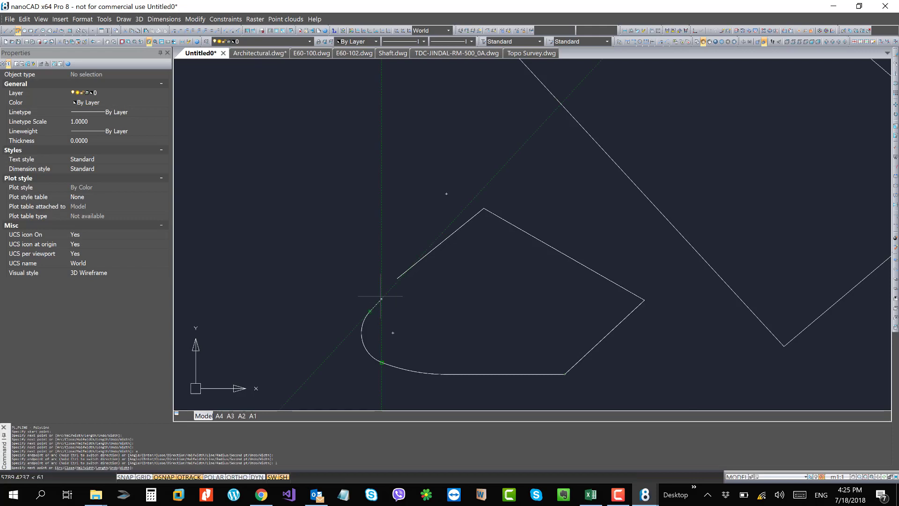
{"action": "left_click", "coordinate": [398, 277]}
{"action": "key", "text": "Return"}
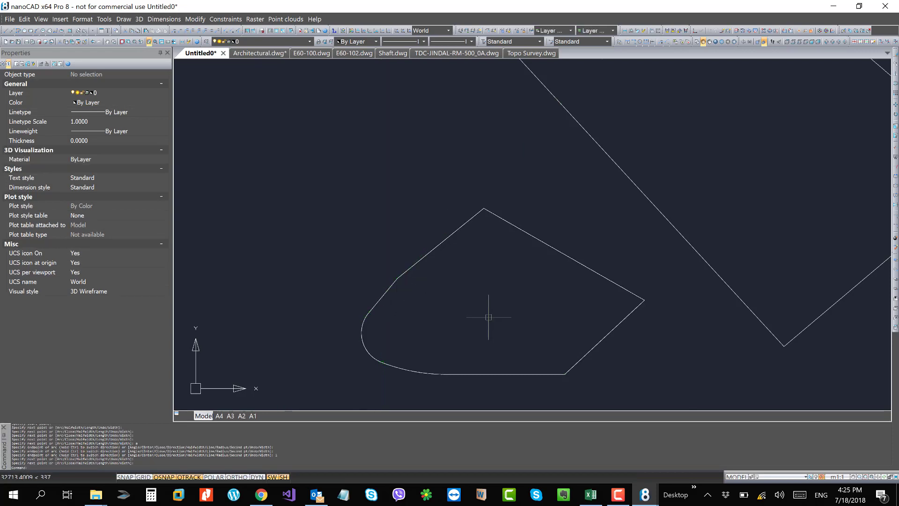
{"action": "middle_click_drag", "start_coordinate": [511, 341], "coordinate": [476, 262], "text": "shift"}
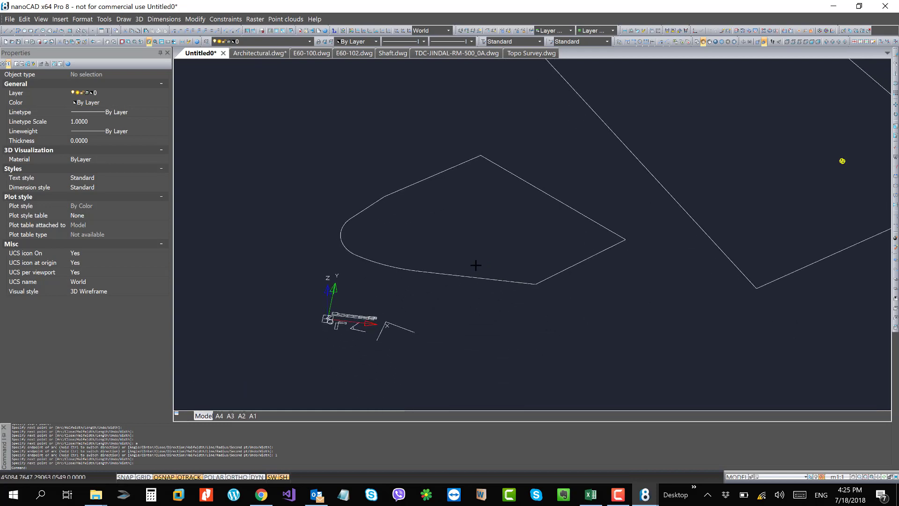
{"action": "middle_click_drag", "start_coordinate": [508, 338], "coordinate": [505, 321], "text": "shift"}
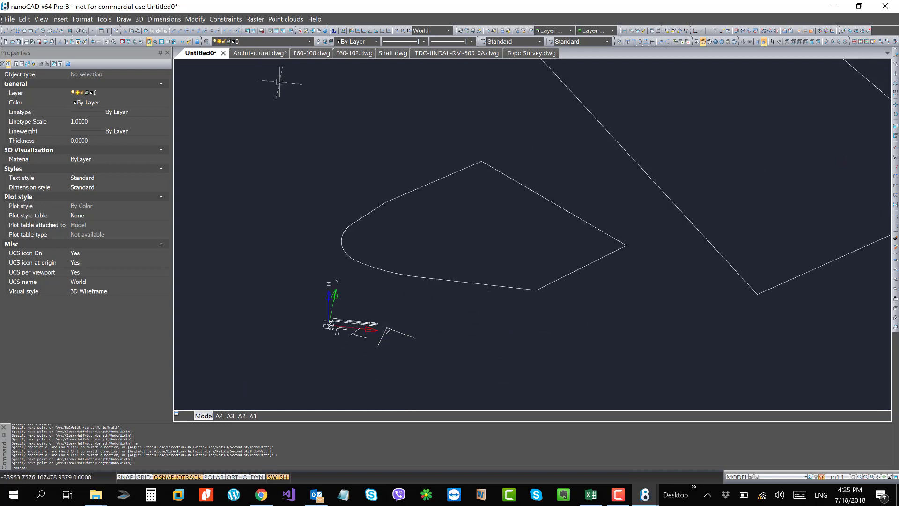
Step: Start 3D Extrude on the closed outline with a distance of 10000
{"action": "left_click", "coordinate": [140, 19]}
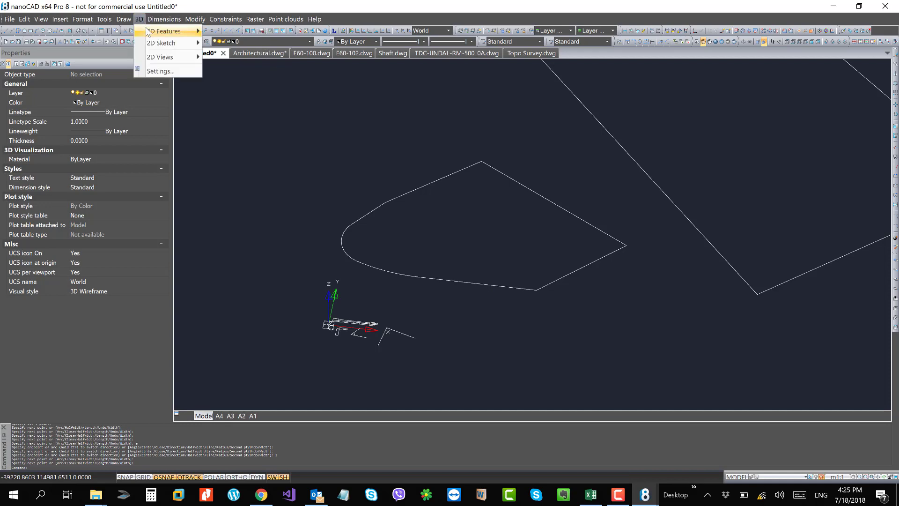
{"action": "mouse_move", "coordinate": [155, 32]}
{"action": "left_click", "coordinate": [220, 31]}
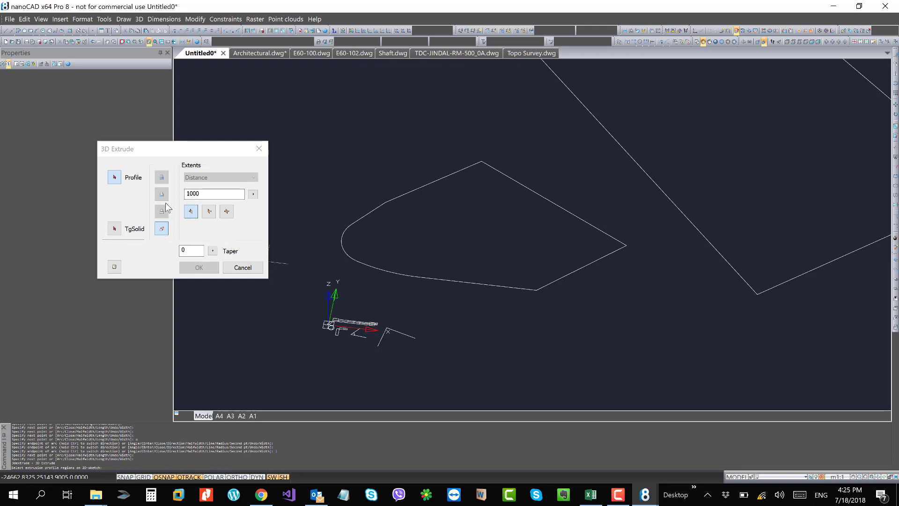
{"action": "left_click", "coordinate": [394, 272]}
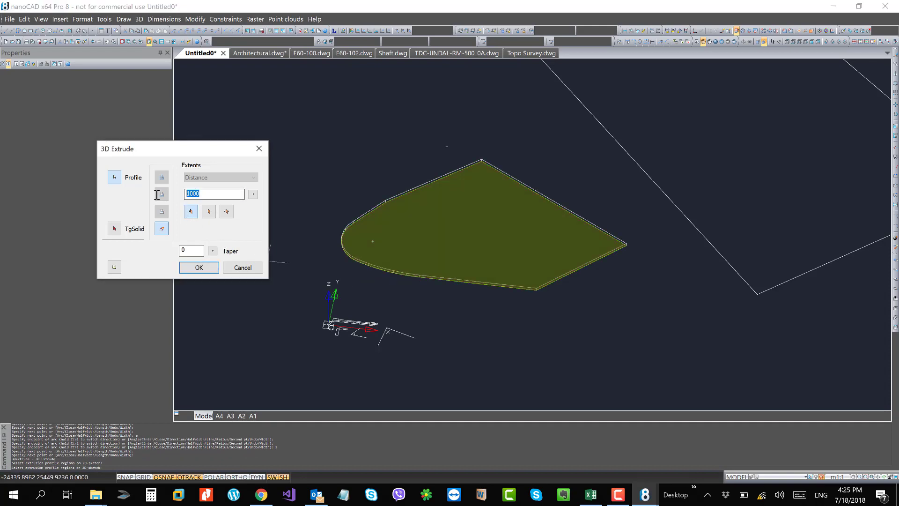
{"action": "left_click", "coordinate": [189, 193]}
{"action": "key", "text": "BackSpace"}
{"action": "type", "text": "6"}
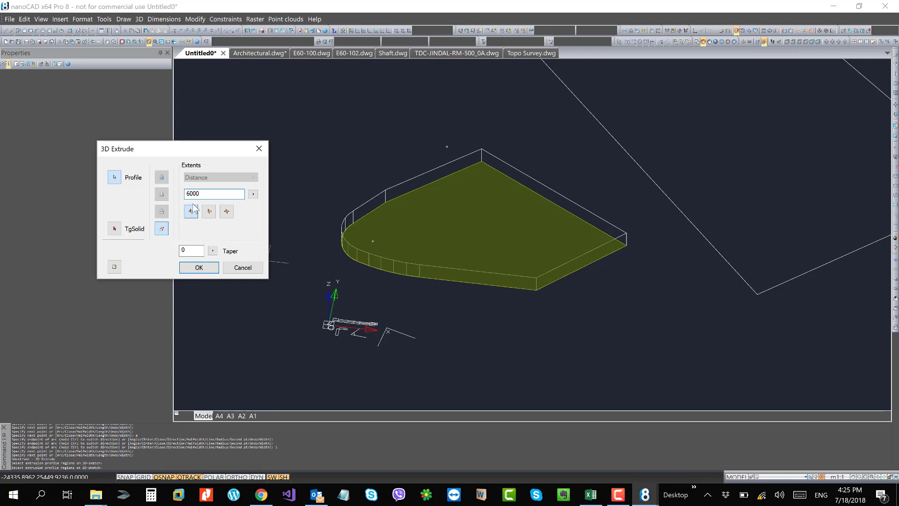
{"action": "key", "text": "BackSpace"}
{"action": "type", "text": "10"}
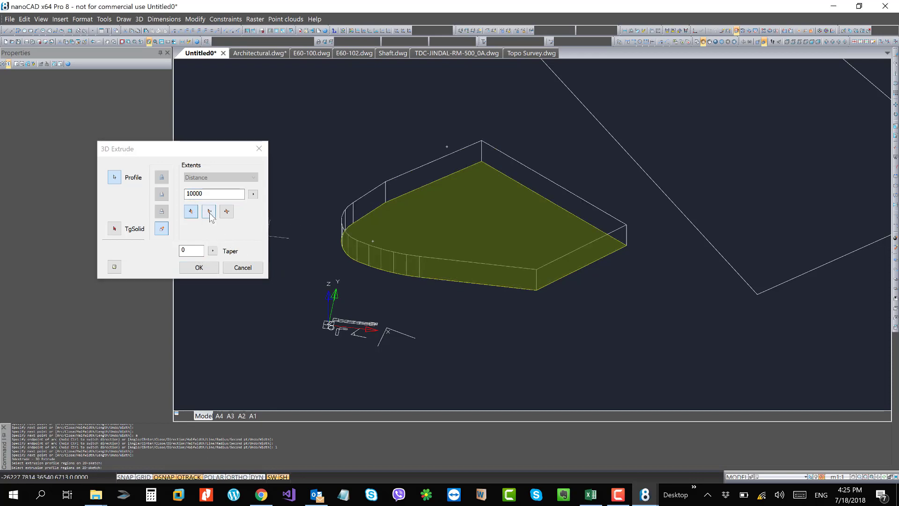
Step: Choose the symmetric both-directions option and create the 10000-deep solid
{"action": "middle_click_drag", "start_coordinate": [392, 271], "coordinate": [419, 259]}
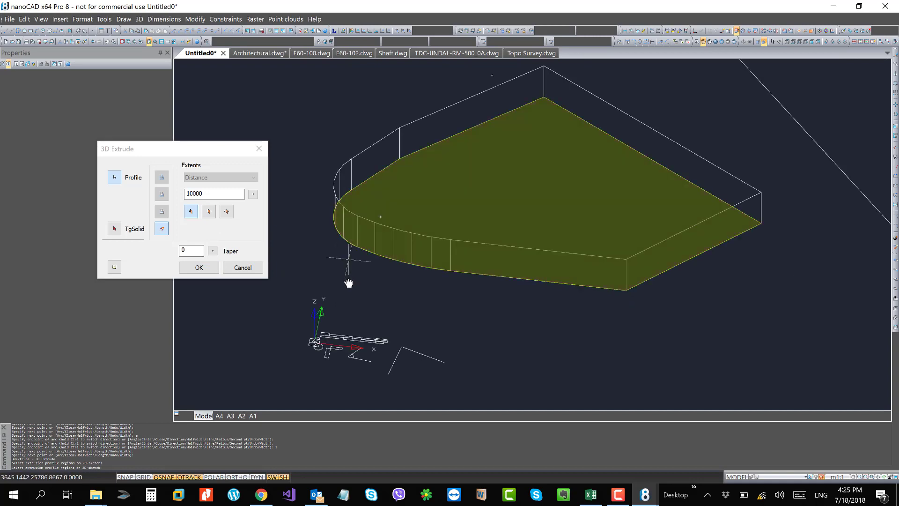
{"action": "scroll", "coordinate": [347, 281], "scroll_direction": "up", "scroll_amount": 2}
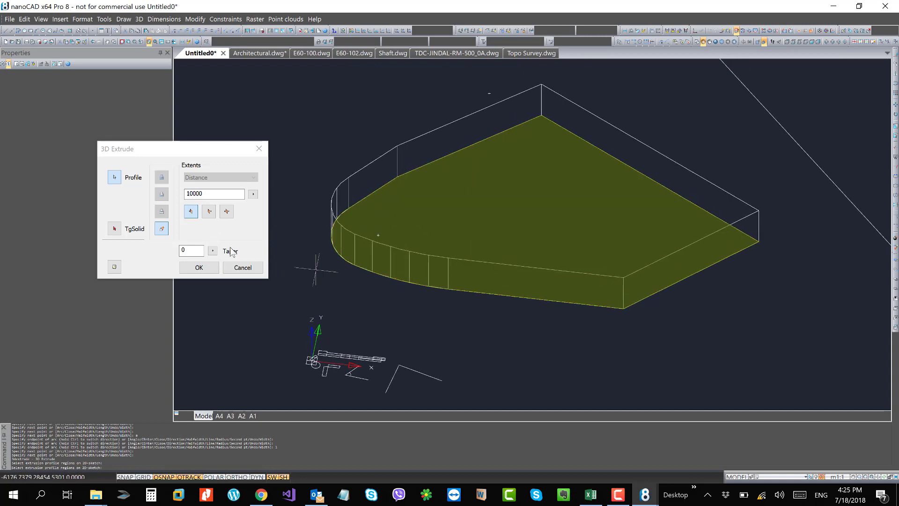
{"action": "left_click", "coordinate": [209, 212]}
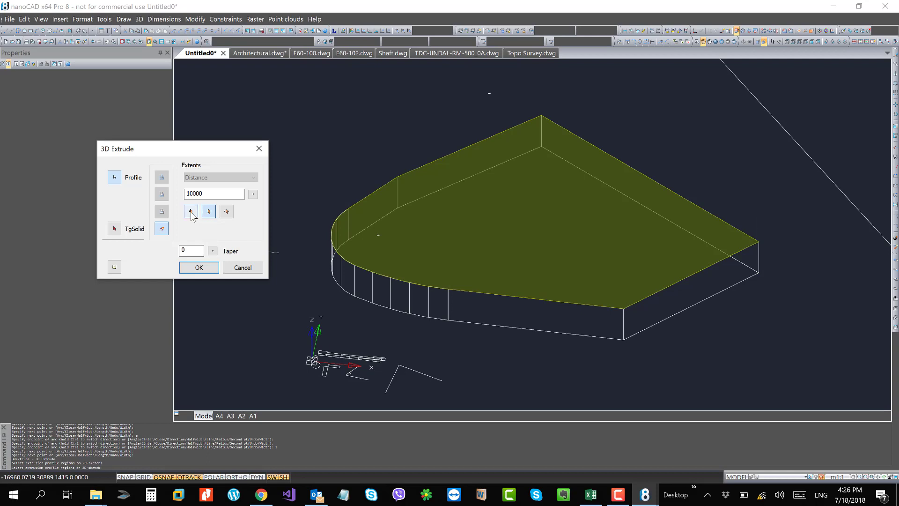
{"action": "left_click", "coordinate": [190, 211]}
{"action": "left_click", "coordinate": [226, 212]}
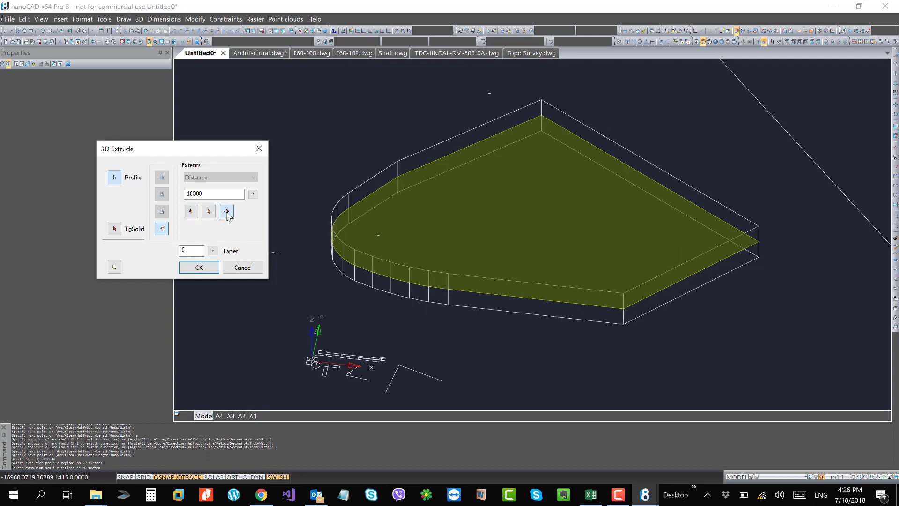
{"action": "left_click", "coordinate": [199, 267]}
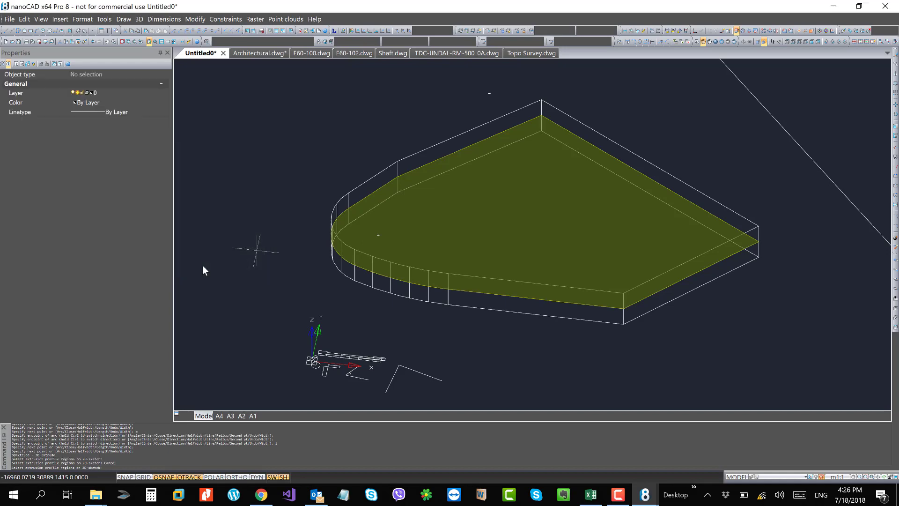
Step: Switch the solid to the Flat Shaded visual style and open the 3D Features list
{"action": "middle_click_drag", "start_coordinate": [531, 345], "coordinate": [509, 347]}
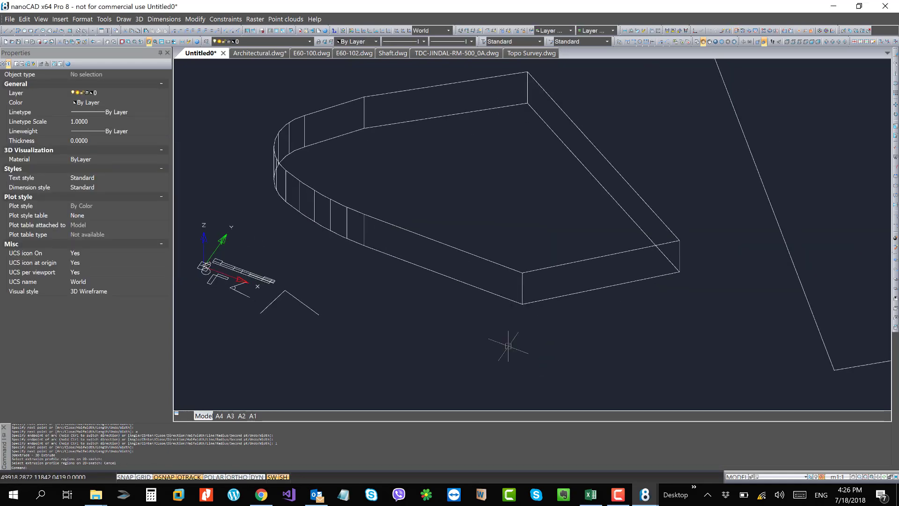
{"action": "scroll", "coordinate": [586, 333], "scroll_direction": "down", "scroll_amount": 2}
{"action": "scroll", "coordinate": [593, 303], "scroll_direction": "down", "scroll_amount": 1}
{"action": "scroll", "coordinate": [593, 303], "scroll_direction": "down", "scroll_amount": 1}
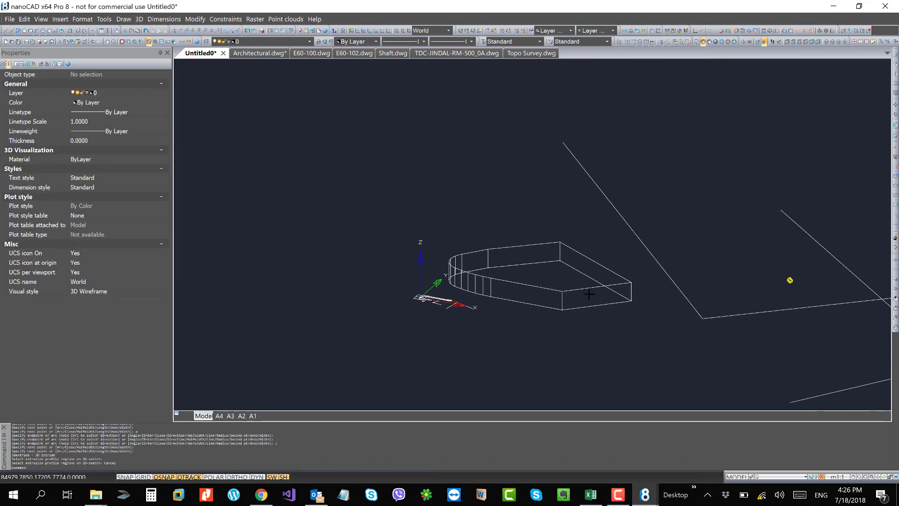
{"action": "left_click", "coordinate": [715, 42]}
{"action": "scroll", "coordinate": [582, 200], "scroll_direction": "down", "scroll_amount": 3}
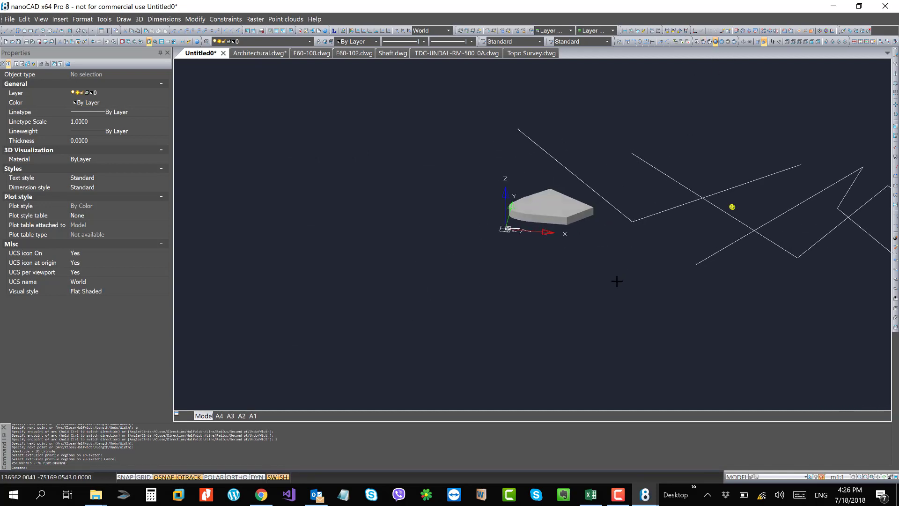
{"action": "scroll", "coordinate": [547, 206], "scroll_direction": "up", "scroll_amount": 4}
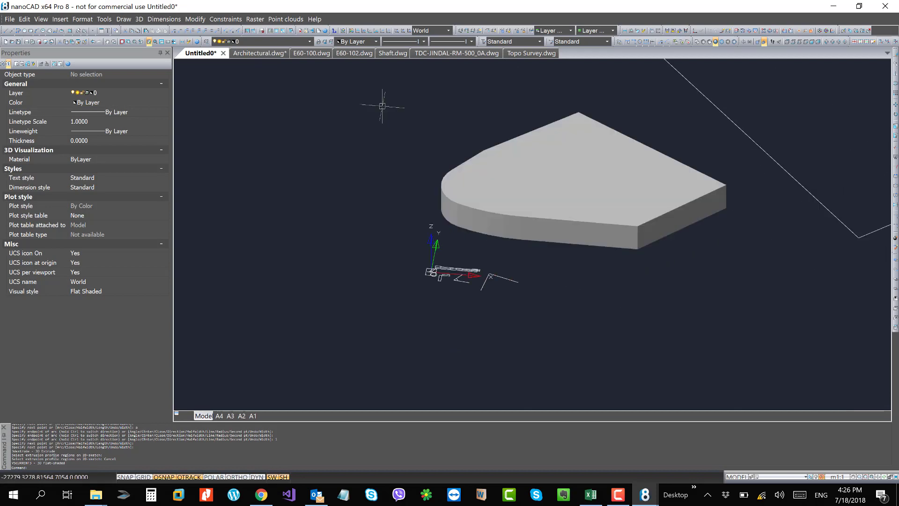
{"action": "left_click", "coordinate": [139, 19]}
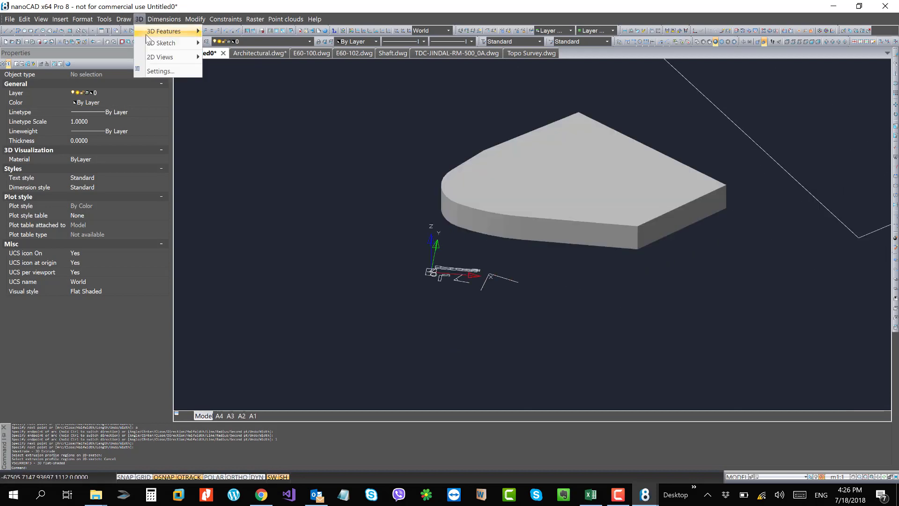
{"action": "mouse_move", "coordinate": [145, 33]}
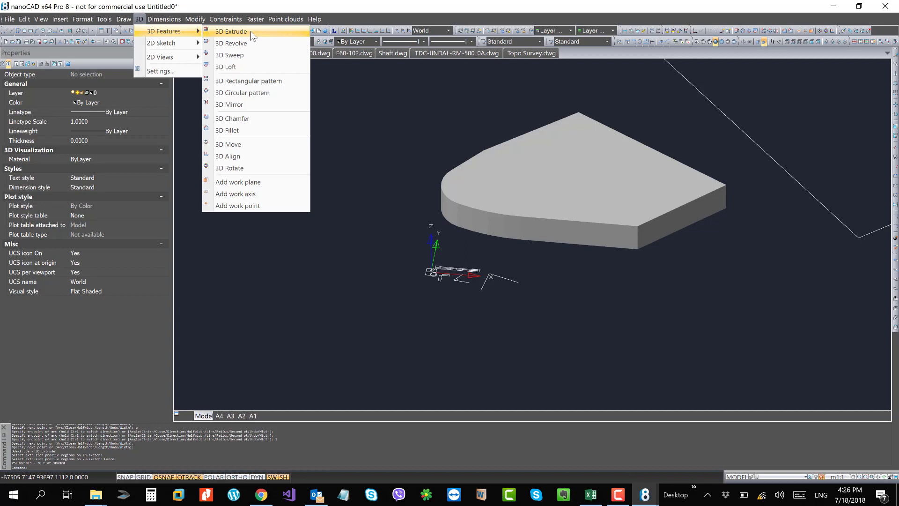
Step: Start a 2D Projected View and select the rounded solid as its source
{"action": "mouse_move", "coordinate": [181, 46]}
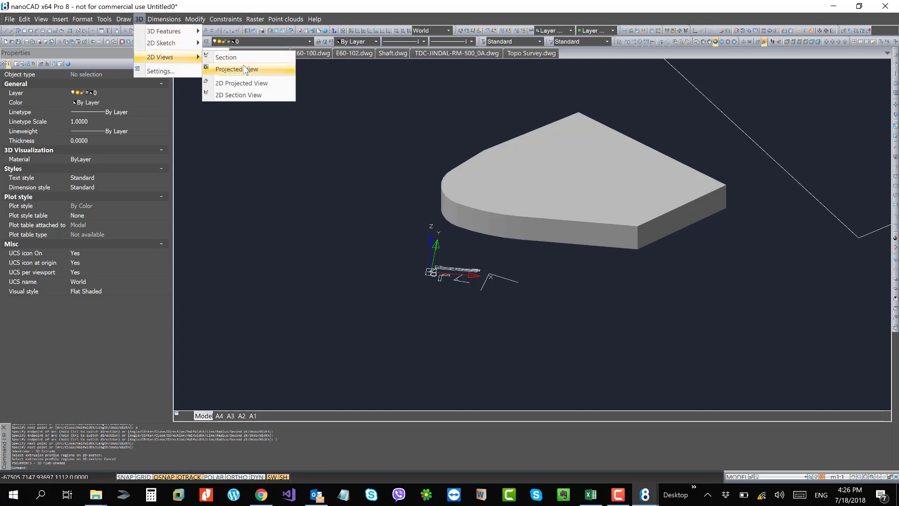
{"action": "left_click", "coordinate": [250, 69]}
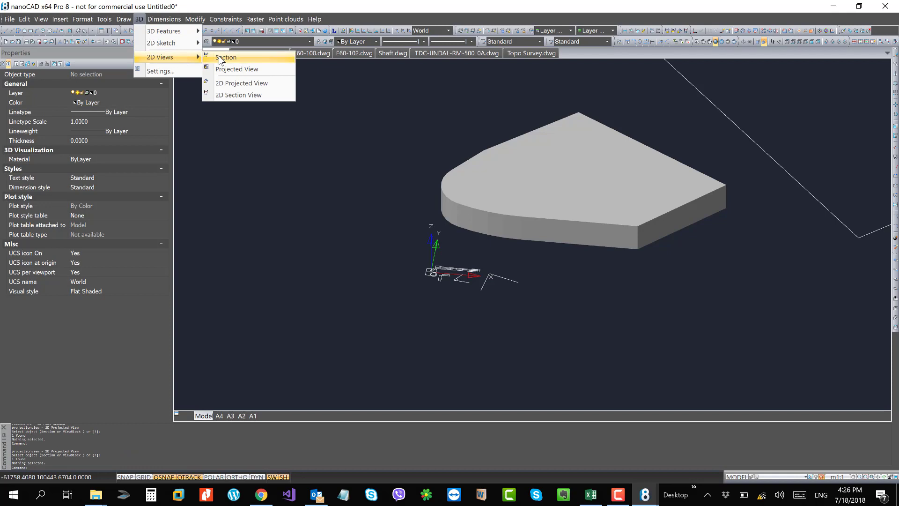
{"action": "left_click", "coordinate": [250, 69]}
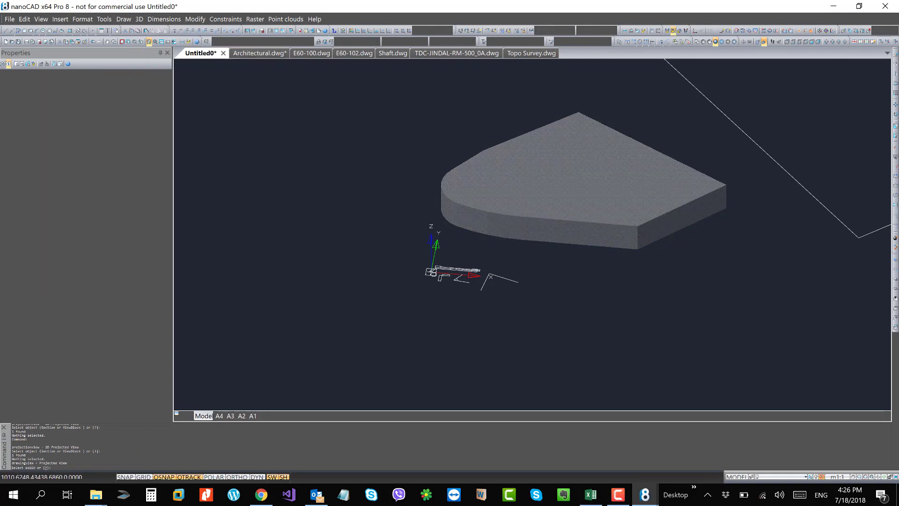
{"action": "left_click", "coordinate": [440, 187]}
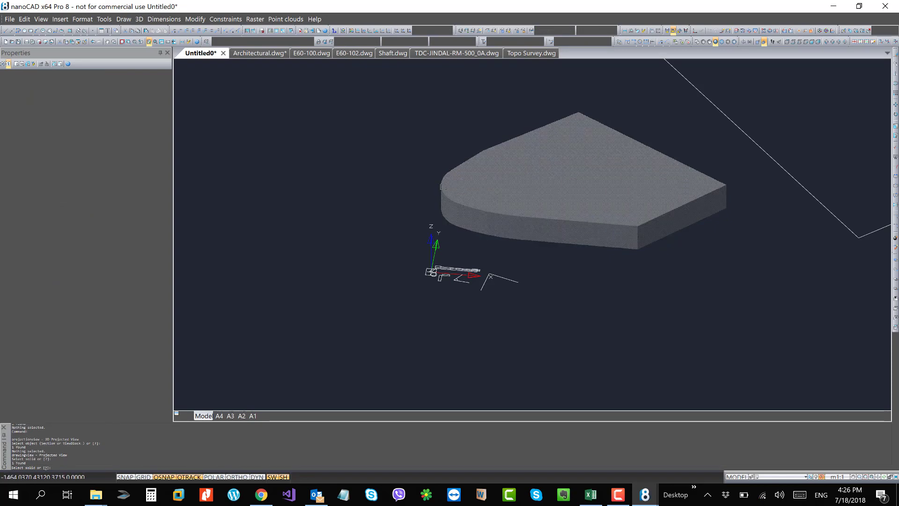
{"action": "left_click", "coordinate": [440, 187]}
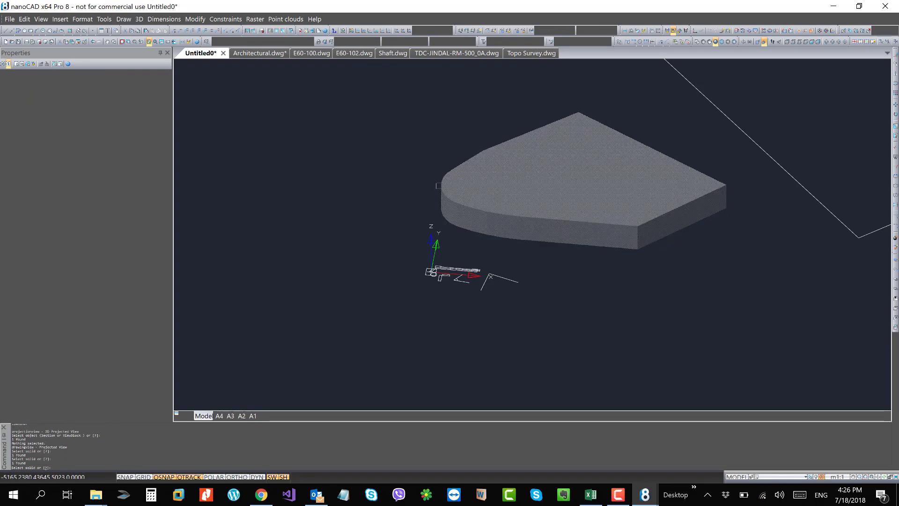
{"action": "key", "text": "Return"}
Step: Place projected views below and to the upper right of the solid
{"action": "middle_click_drag", "start_coordinate": [497, 131], "coordinate": [497, 223]}
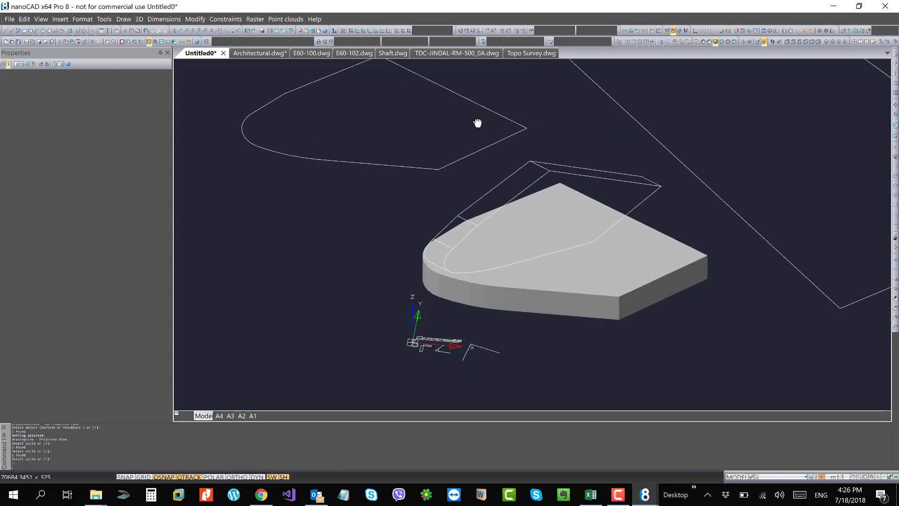
{"action": "middle_click_drag", "start_coordinate": [624, 273], "coordinate": [532, 157]}
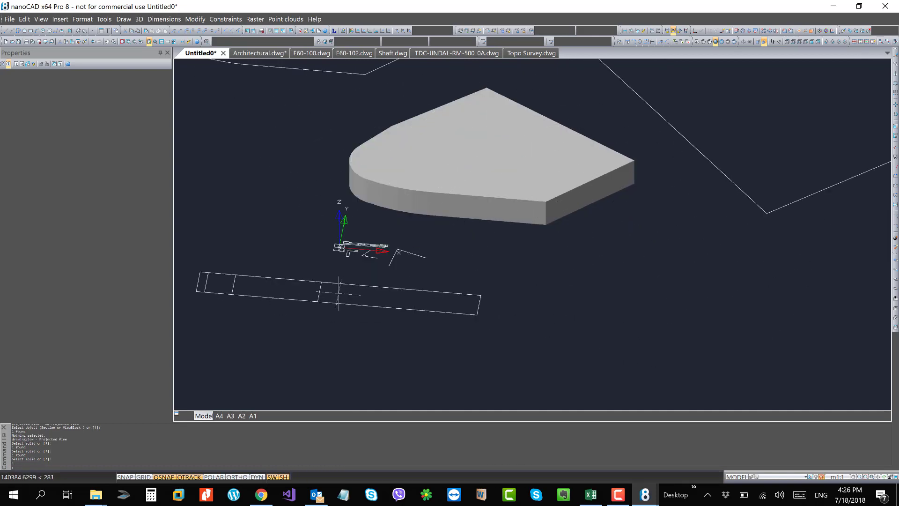
{"action": "left_click", "coordinate": [341, 298]}
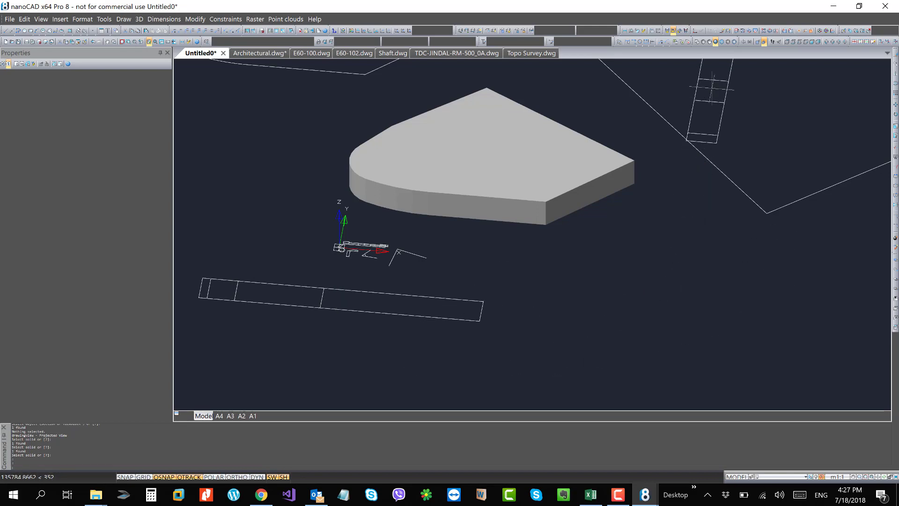
{"action": "middle_click_drag", "start_coordinate": [691, 179], "coordinate": [653, 268]}
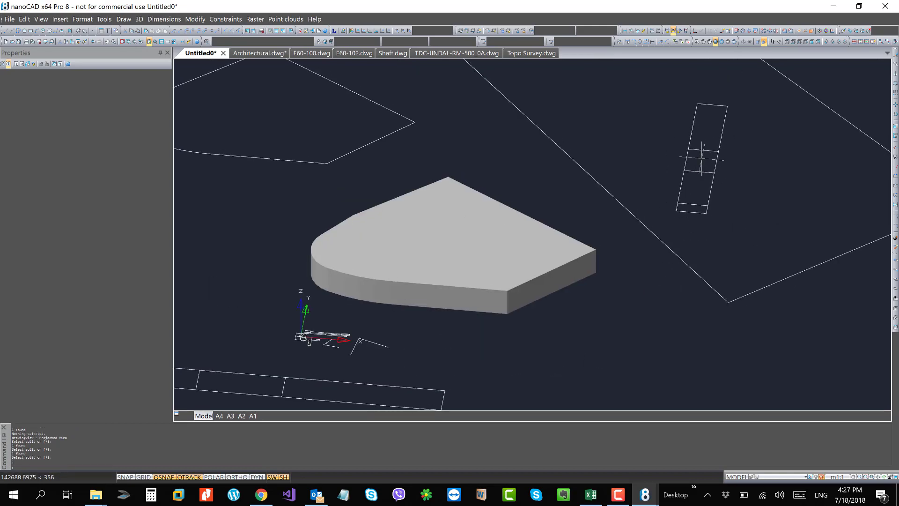
{"action": "middle_click_drag", "start_coordinate": [673, 235], "coordinate": [638, 148]}
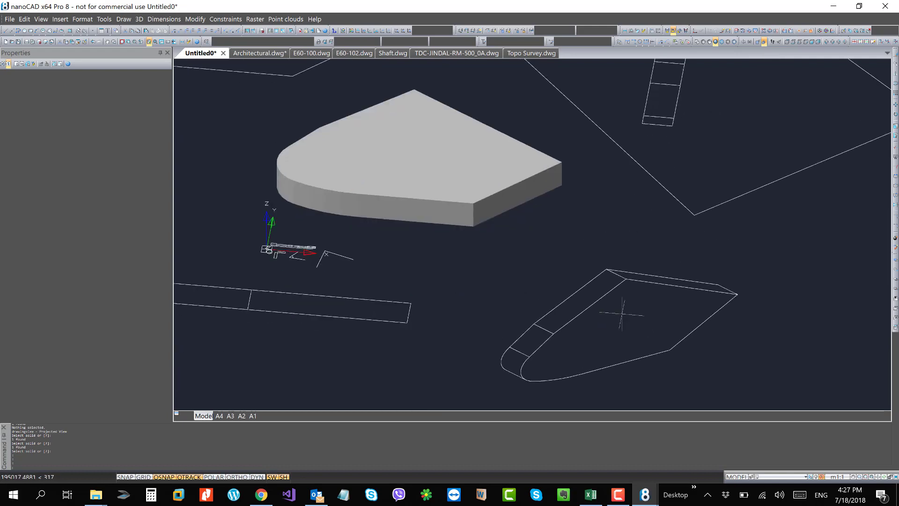
{"action": "scroll", "coordinate": [515, 244], "scroll_direction": "down", "scroll_amount": 2}
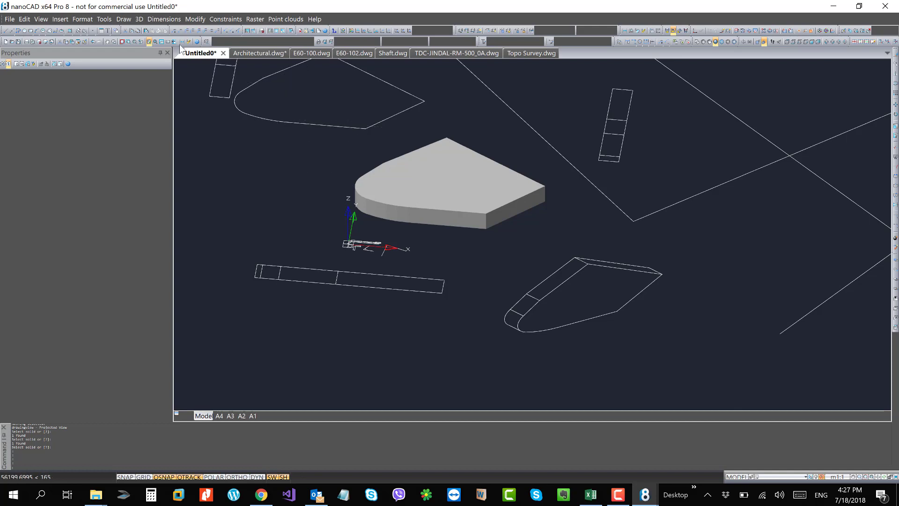
{"action": "left_click", "coordinate": [139, 19]}
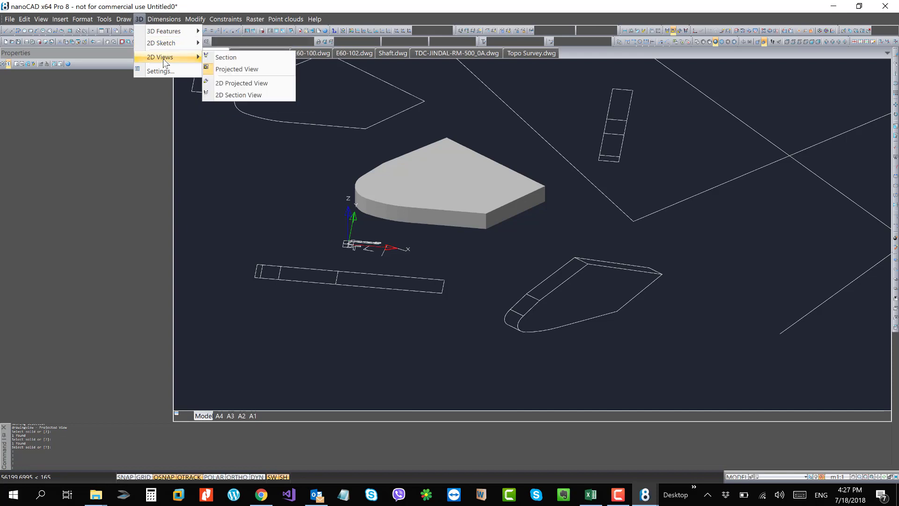
Step: Review the settings' standard elements, symbols, forms and 3D pages, closing without changes
{"action": "left_click", "coordinate": [165, 70]}
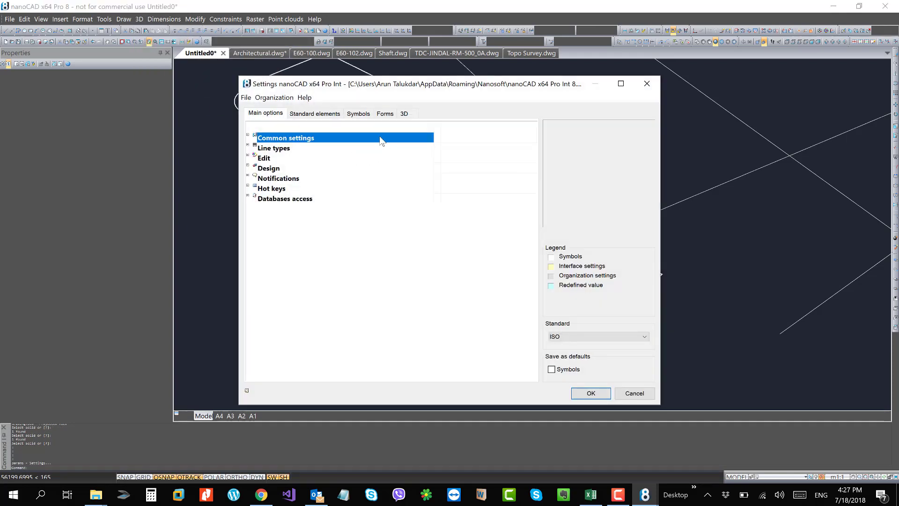
{"action": "left_click", "coordinate": [323, 115]}
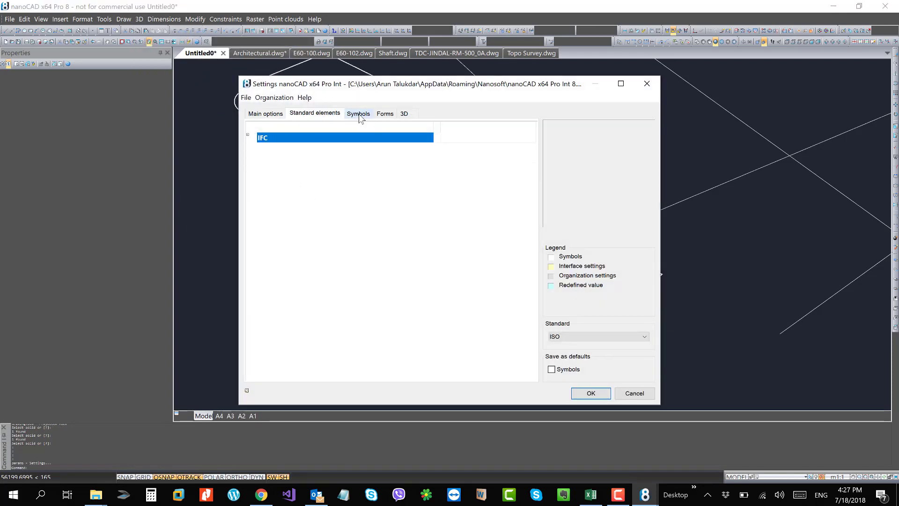
{"action": "left_click", "coordinate": [358, 115]}
{"action": "left_click", "coordinate": [385, 115]}
{"action": "left_click", "coordinate": [404, 113]}
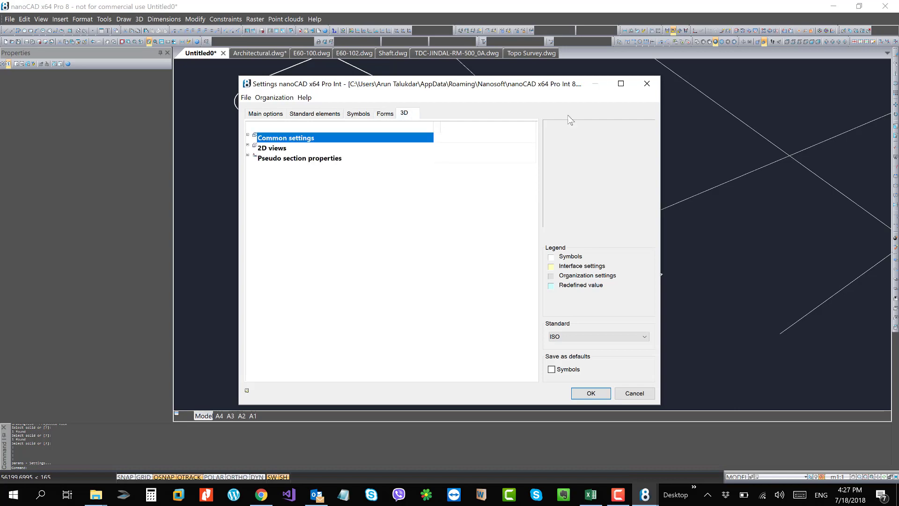
{"action": "left_click", "coordinate": [647, 84]}
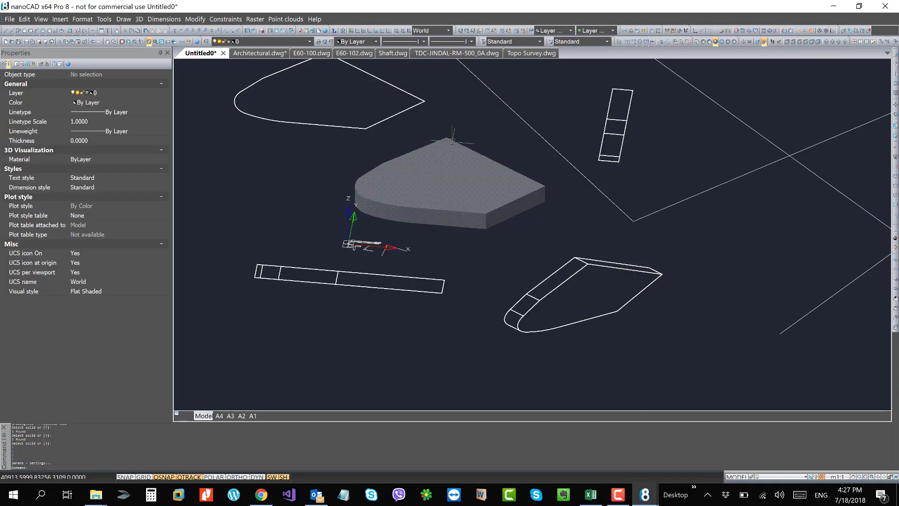
Step: Return to the PLAN top view and pan the shapes and zigzag lines to centre
{"action": "scroll", "coordinate": [452, 141], "scroll_direction": "down", "scroll_amount": 5}
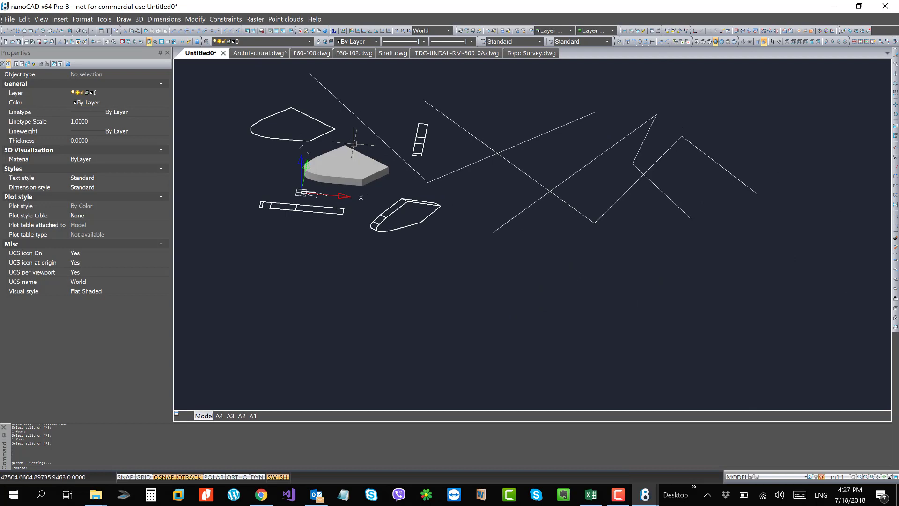
{"action": "scroll", "coordinate": [353, 143], "scroll_direction": "down", "scroll_amount": 3}
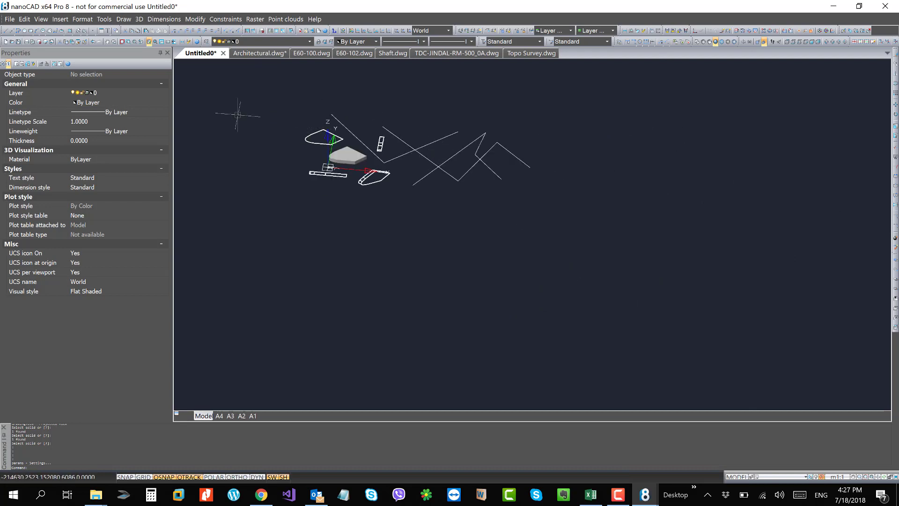
{"action": "type", "text": "plan"}
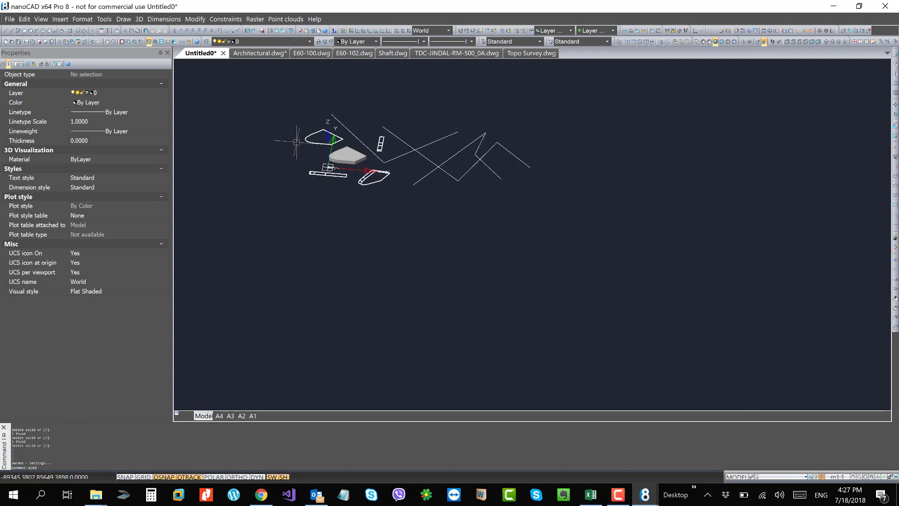
{"action": "key", "text": "Return"}
{"action": "key", "text": "Return"}
{"action": "middle_click_drag", "start_coordinate": [401, 144], "coordinate": [4, 273]}
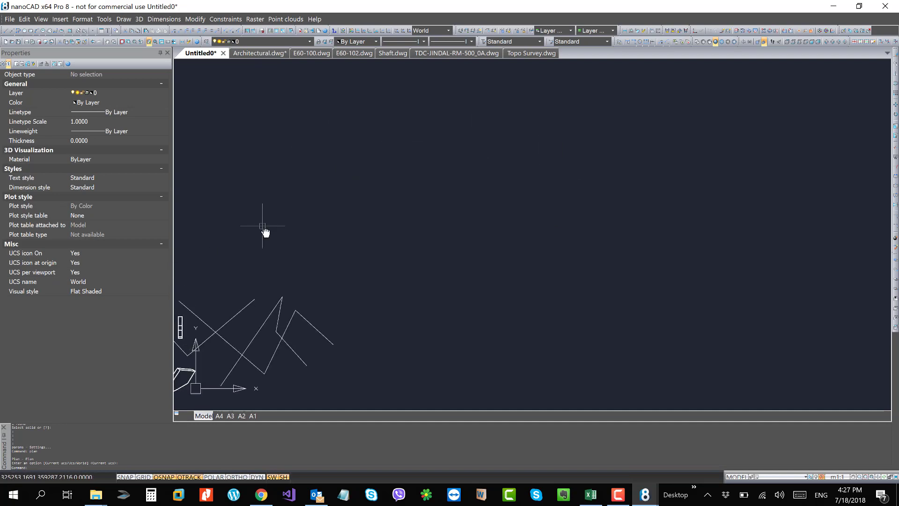
{"action": "middle_click_drag", "start_coordinate": [262, 226], "coordinate": [417, 196]}
Step: Draw a large circle with the Circle command (C)
{"action": "type", "text": "c"}
{"action": "key", "text": "Return"}
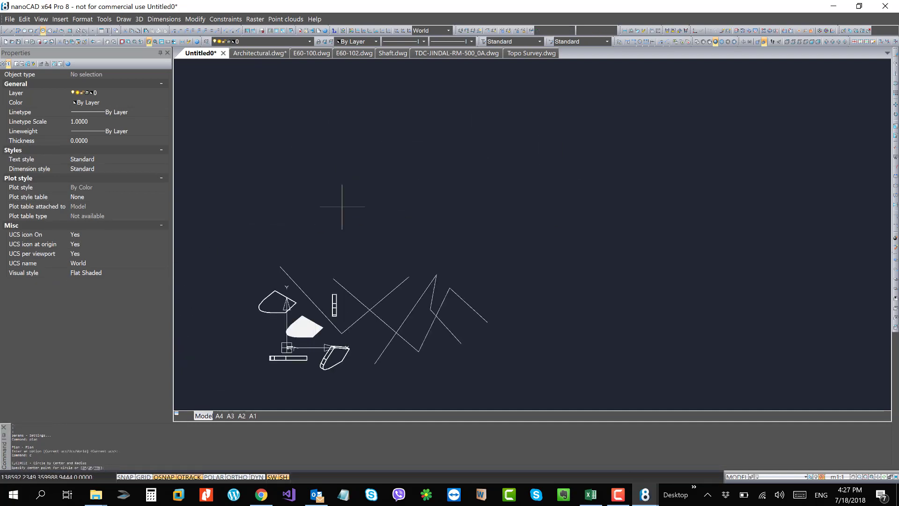
{"action": "left_click", "coordinate": [328, 150]}
{"action": "left_click", "coordinate": [357, 190]}
Step: Draw a smaller circle to its upper right and open the Geometric constraints list
{"action": "middle_click_drag", "start_coordinate": [477, 215], "coordinate": [482, 248]}
{"action": "key", "text": "Return"}
{"action": "left_click", "coordinate": [550, 131]}
{"action": "left_click", "coordinate": [551, 152]}
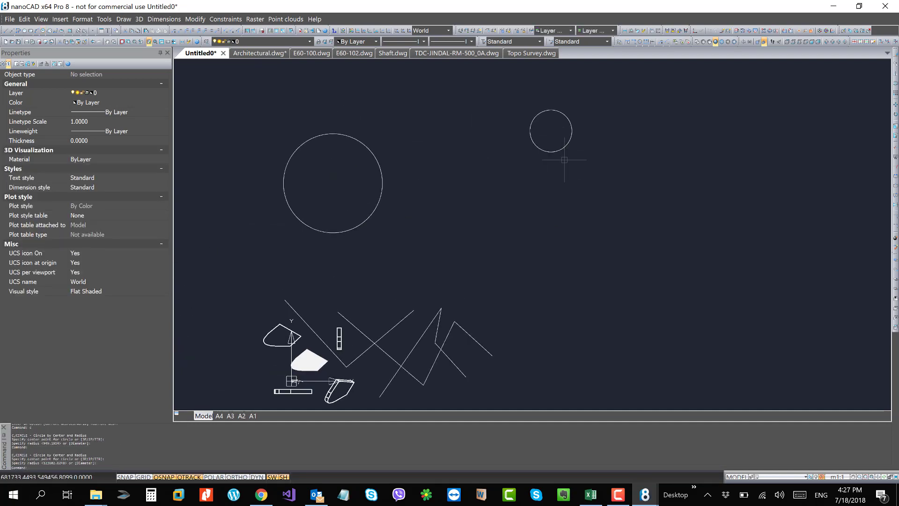
{"action": "left_click", "coordinate": [225, 19]}
{"action": "mouse_move", "coordinate": [239, 34]}
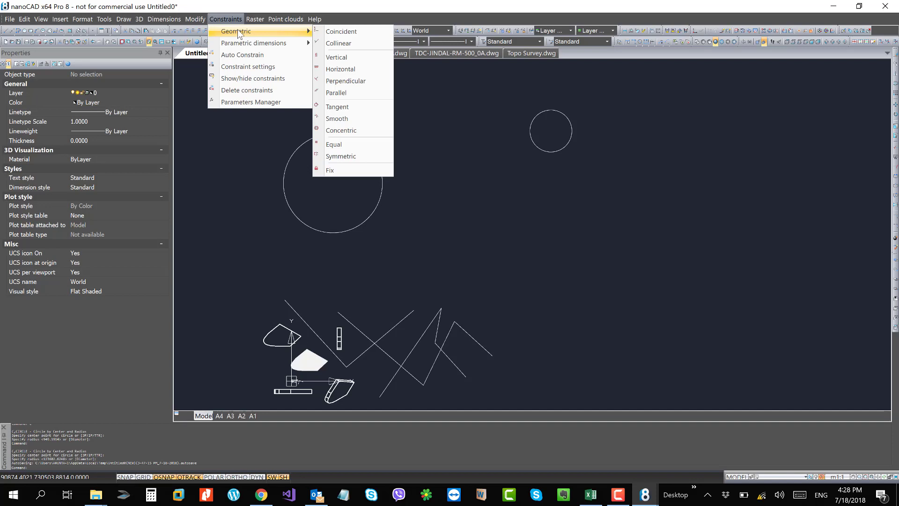
Step: Apply a Coincident constraint to both circle centres, making the circles concentric
{"action": "key", "text": "Right"}
{"action": "key", "text": "Right"}
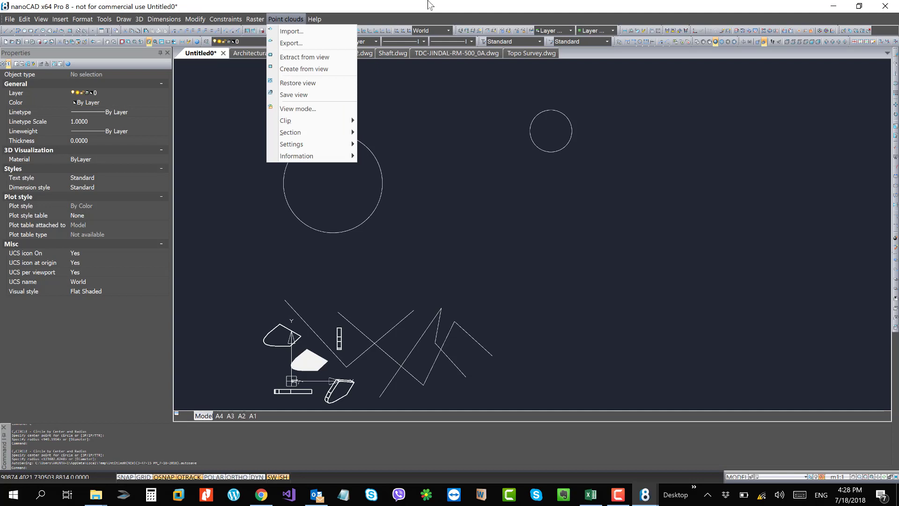
{"action": "key", "text": "Escape"}
{"action": "left_click", "coordinate": [235, 19]}
{"action": "mouse_move", "coordinate": [252, 21]}
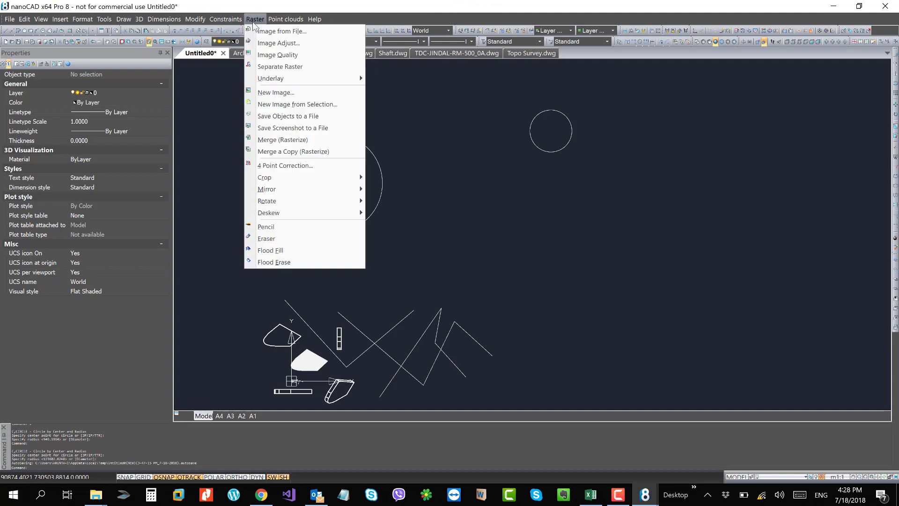
{"action": "mouse_move", "coordinate": [225, 20]}
{"action": "mouse_move", "coordinate": [281, 31]}
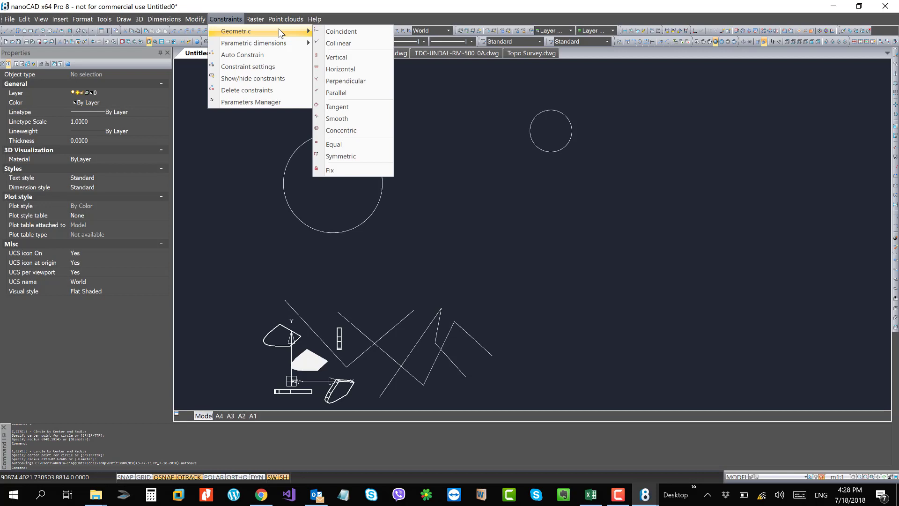
{"action": "left_click", "coordinate": [356, 31]}
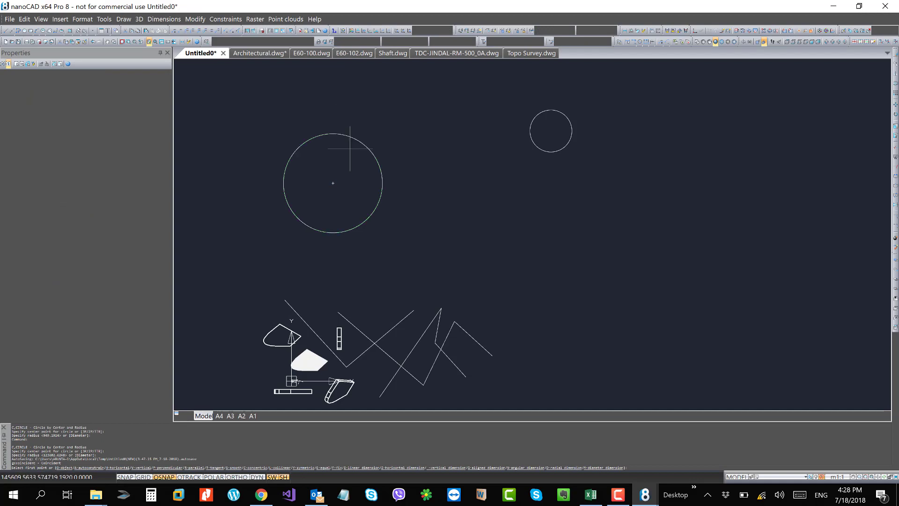
{"action": "left_click", "coordinate": [333, 184]}
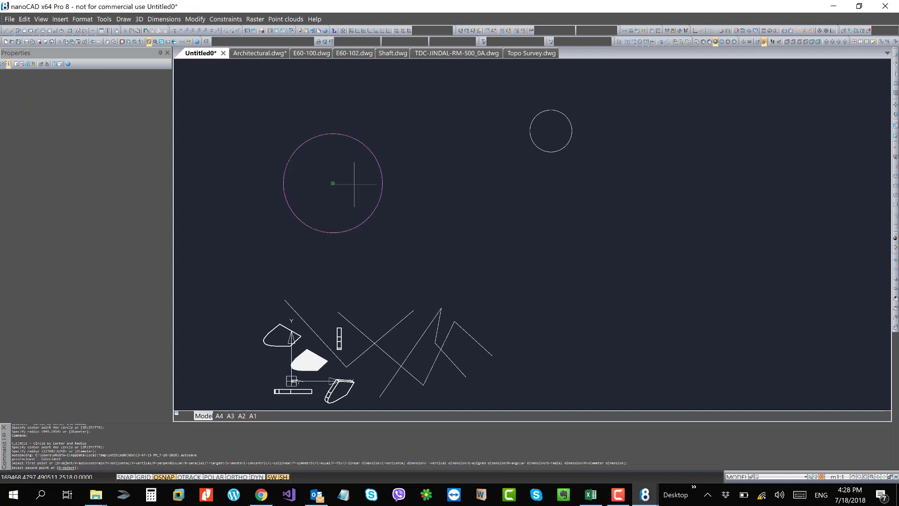
{"action": "left_click", "coordinate": [550, 130]}
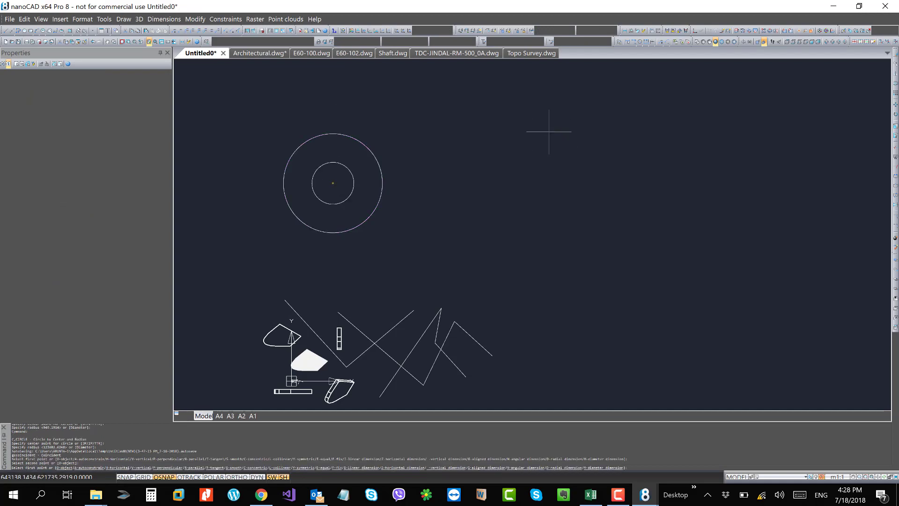
{"action": "key", "text": "Escape"}
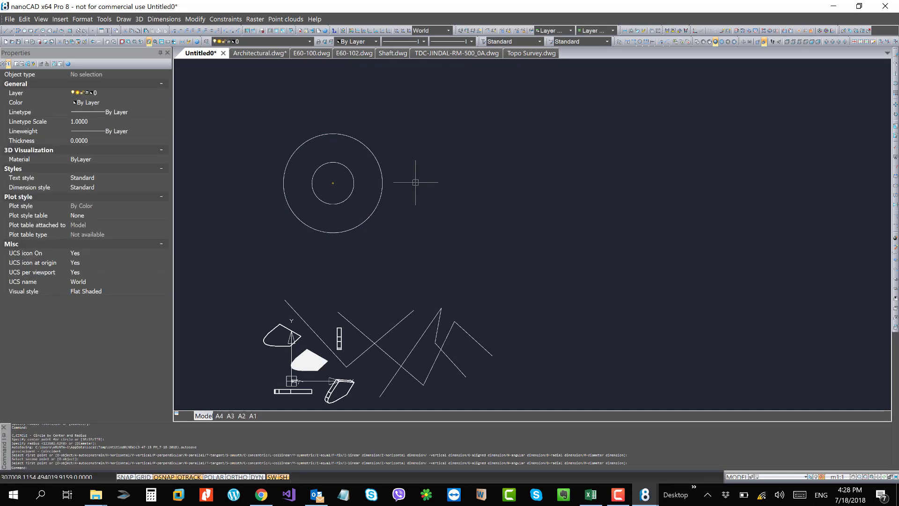
Step: Move the concentric circles to a spot higher in the drawing
{"action": "left_click", "coordinate": [380, 180]}
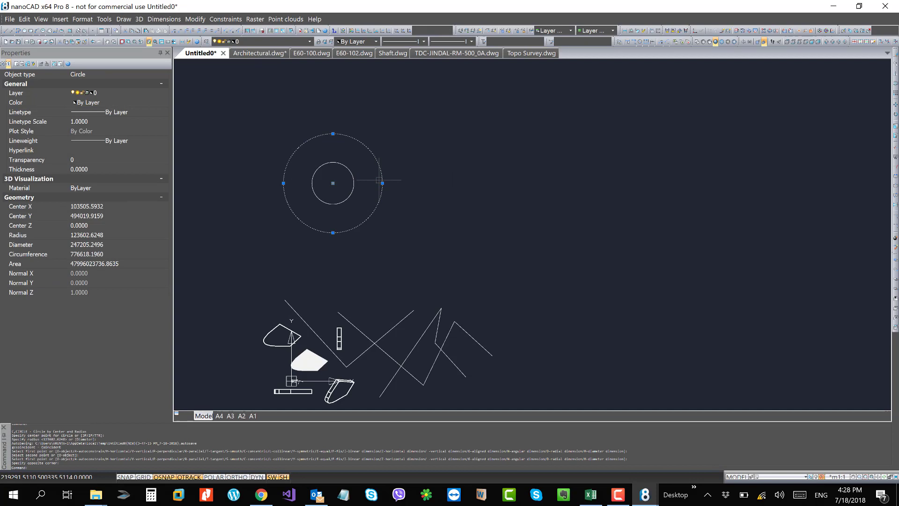
{"action": "left_click", "coordinate": [353, 184]}
{"action": "left_click_drag", "start_coordinate": [353, 185], "coordinate": [406, 192]}
{"action": "left_click", "coordinate": [708, 204]}
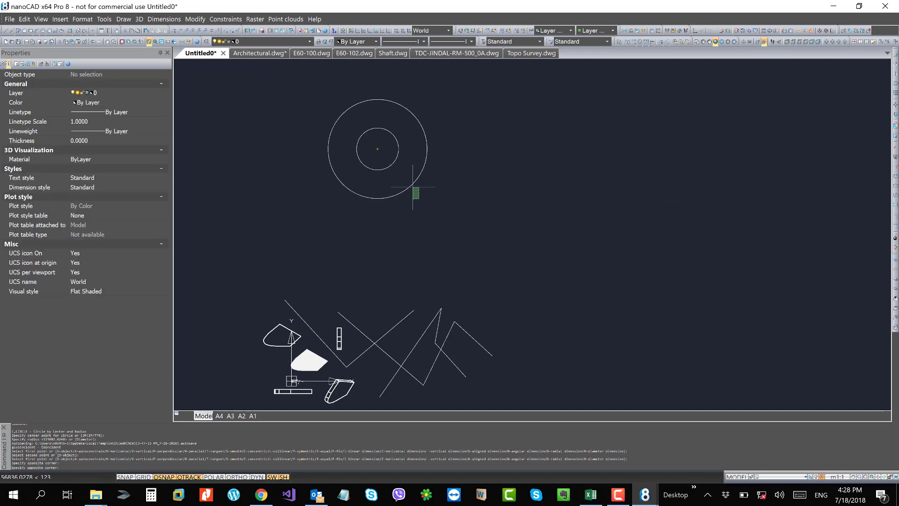
{"action": "left_click", "coordinate": [408, 188]}
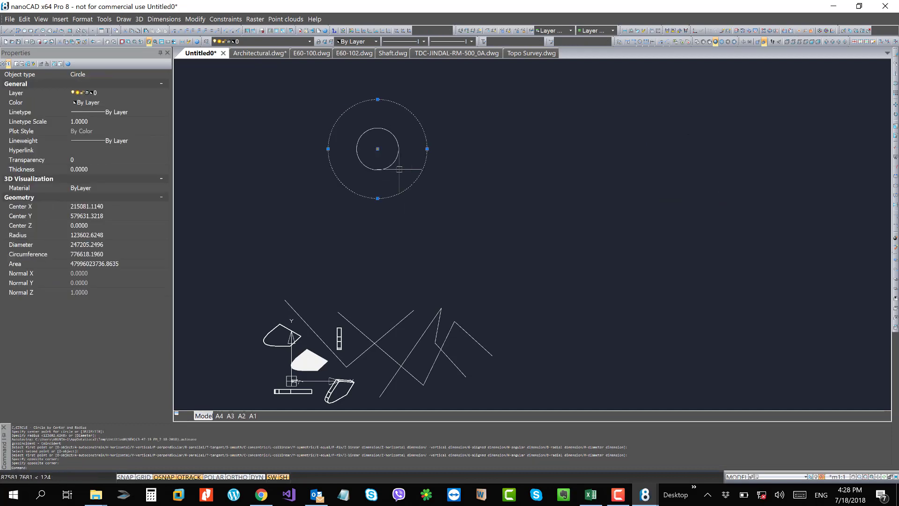
Step: Set the outer circle's colour to blue
{"action": "left_click", "coordinate": [291, 42]}
{"action": "left_click", "coordinate": [354, 42]}
{"action": "left_click", "coordinate": [354, 42]}
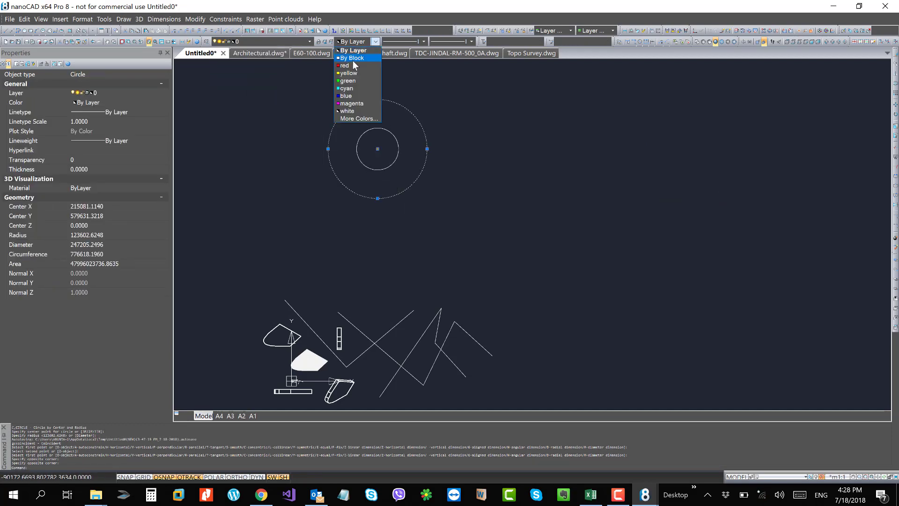
{"action": "left_click", "coordinate": [355, 95]}
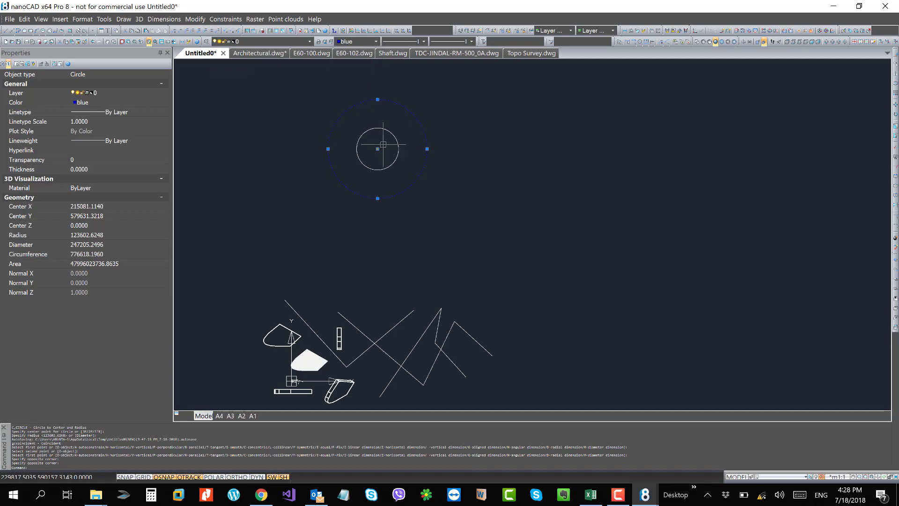
{"action": "key", "text": "Escape"}
{"action": "key", "text": "Escape"}
{"action": "key", "text": "Escape"}
Step: Drag the blue circle's top grip inward, reducing its radius to 38115.3840
{"action": "left_click", "coordinate": [412, 111]}
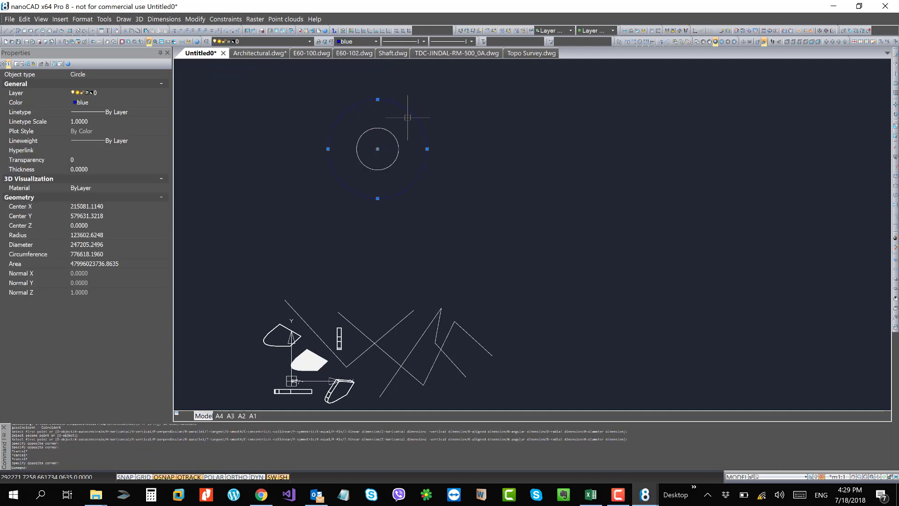
{"action": "left_click", "coordinate": [378, 99]}
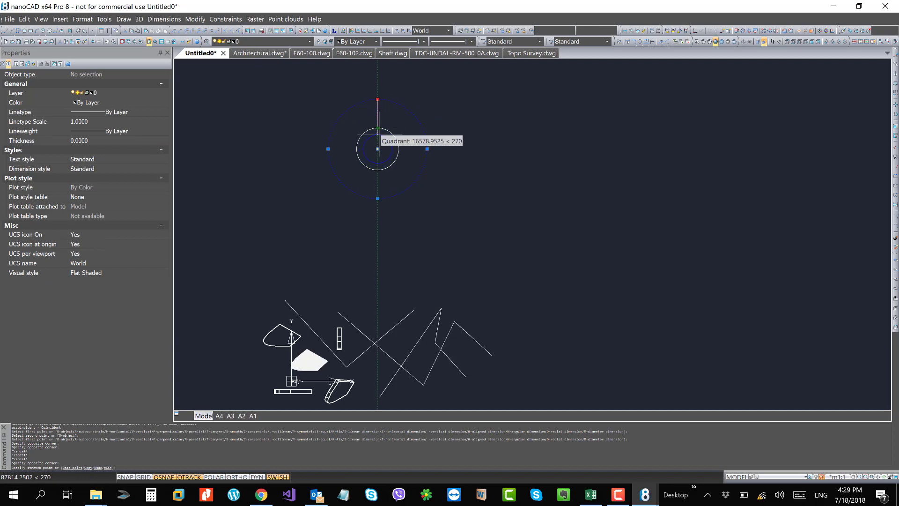
{"action": "scroll", "coordinate": [381, 134], "scroll_direction": "up", "scroll_amount": 2}
{"action": "left_click", "coordinate": [379, 133]}
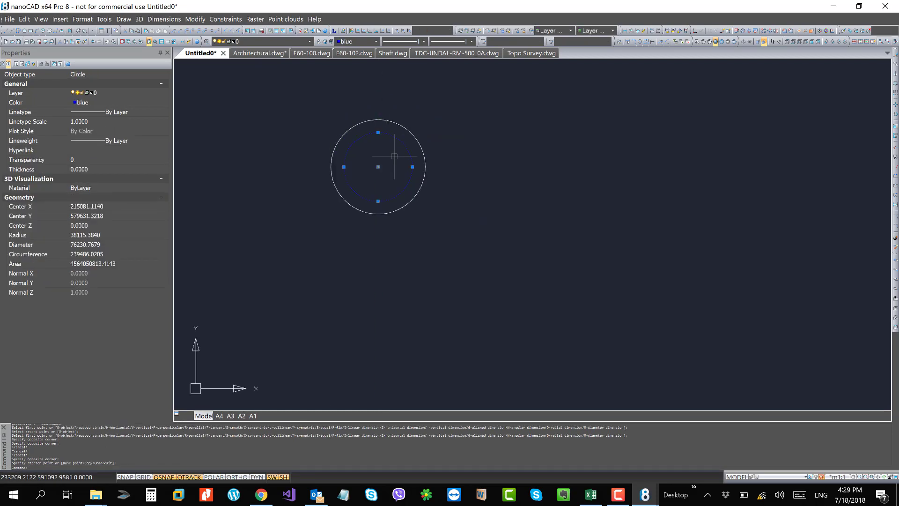
{"action": "key", "text": "ctrl+v"}
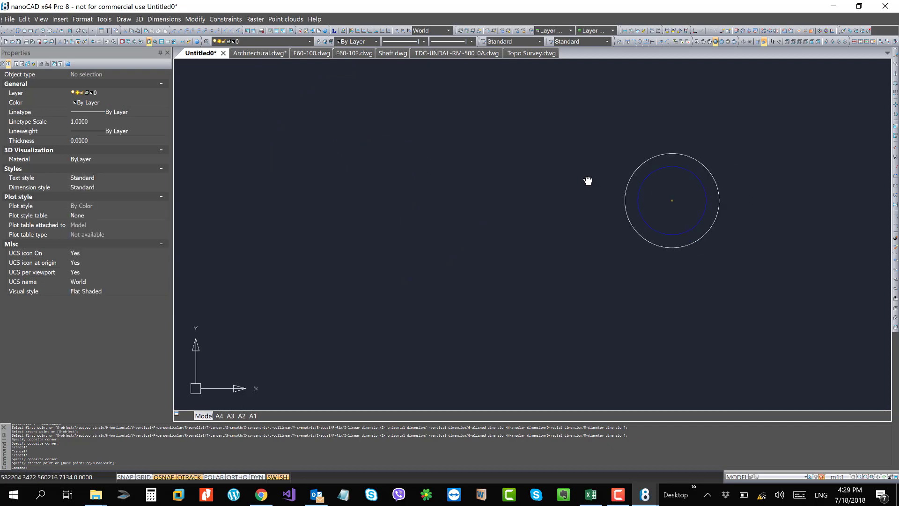
{"action": "left_click", "coordinate": [596, 147]}
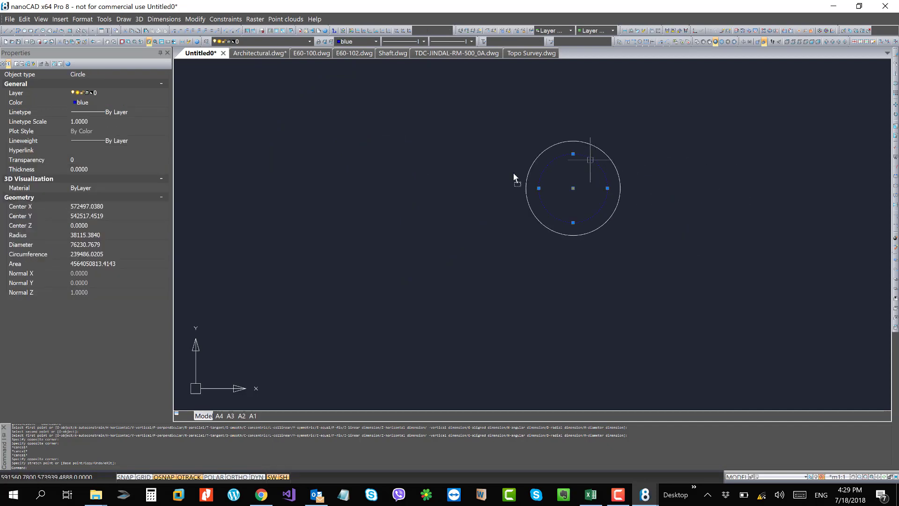
{"action": "scroll", "coordinate": [346, 193], "scroll_direction": "down", "scroll_amount": 5}
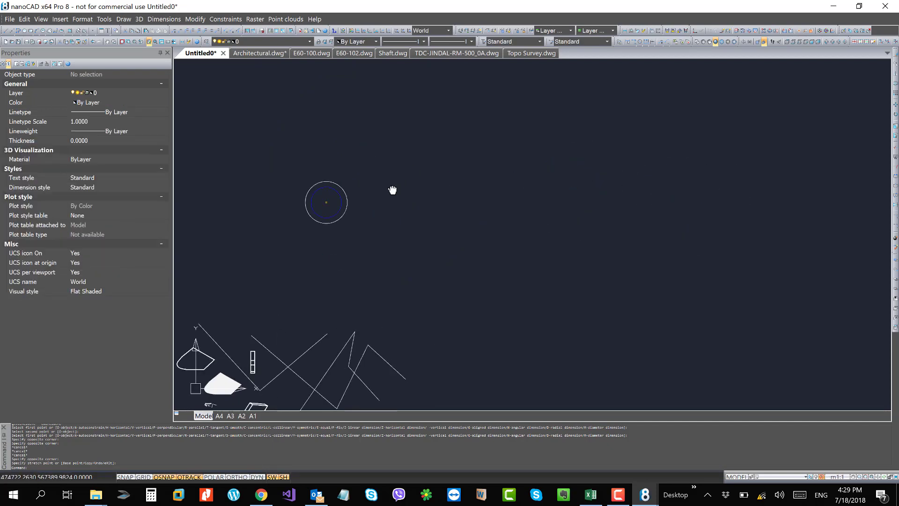
{"action": "key", "text": "Escape"}
{"action": "key", "text": "Escape"}
{"action": "key", "text": "Escape"}
{"action": "key", "text": "Escape"}
Step: Look through the Constraints menu, then move across to the Raster menu
{"action": "left_click", "coordinate": [227, 21]}
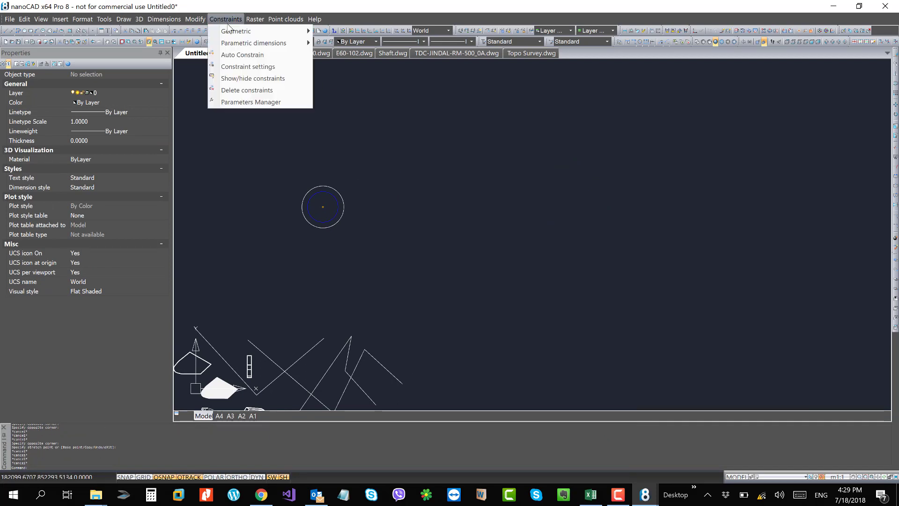
{"action": "mouse_move", "coordinate": [237, 32]}
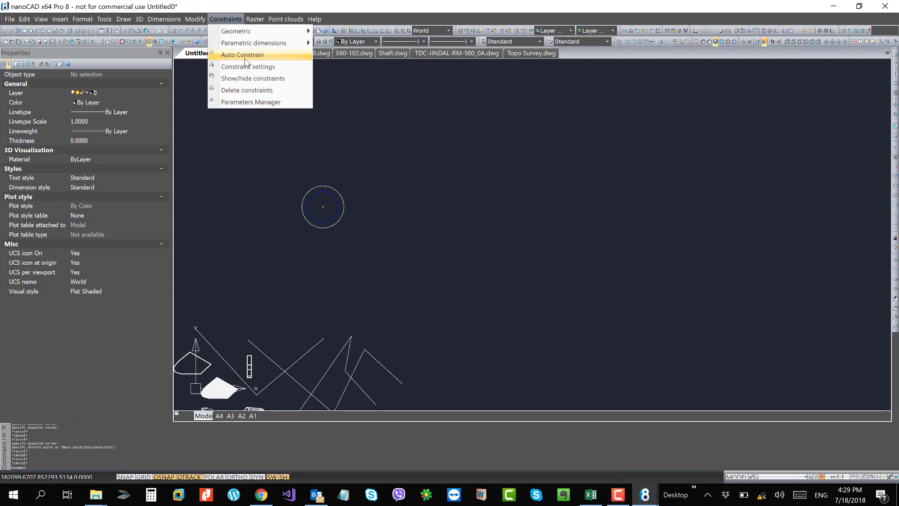
{"action": "left_click", "coordinate": [255, 19]}
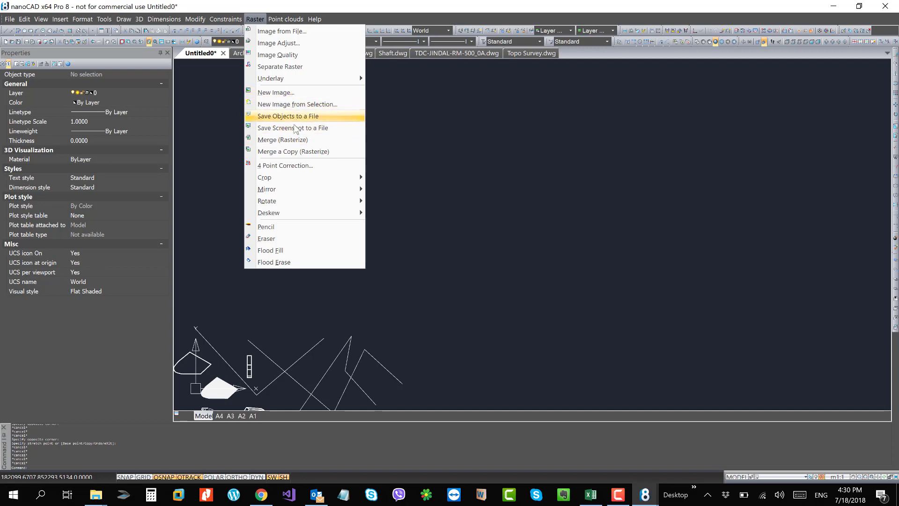
{"action": "left_click", "coordinate": [290, 94]}
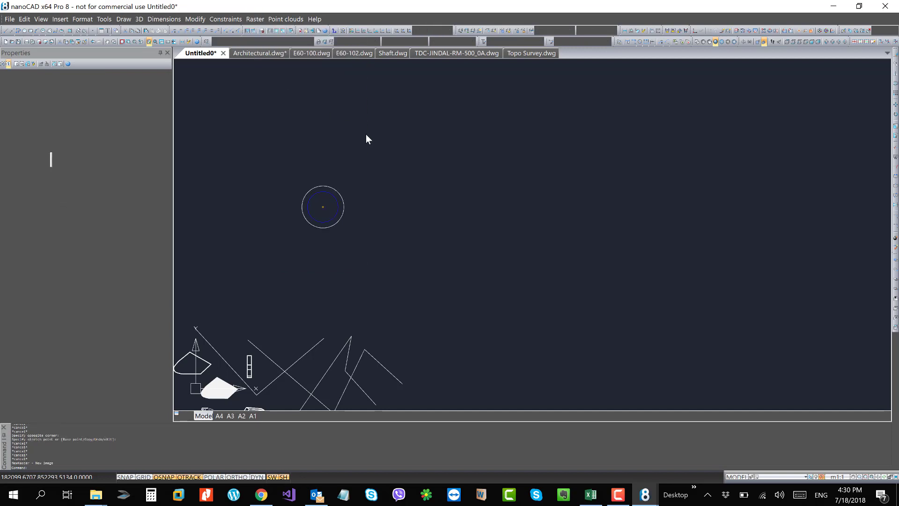
{"action": "left_click", "coordinate": [284, 160]}
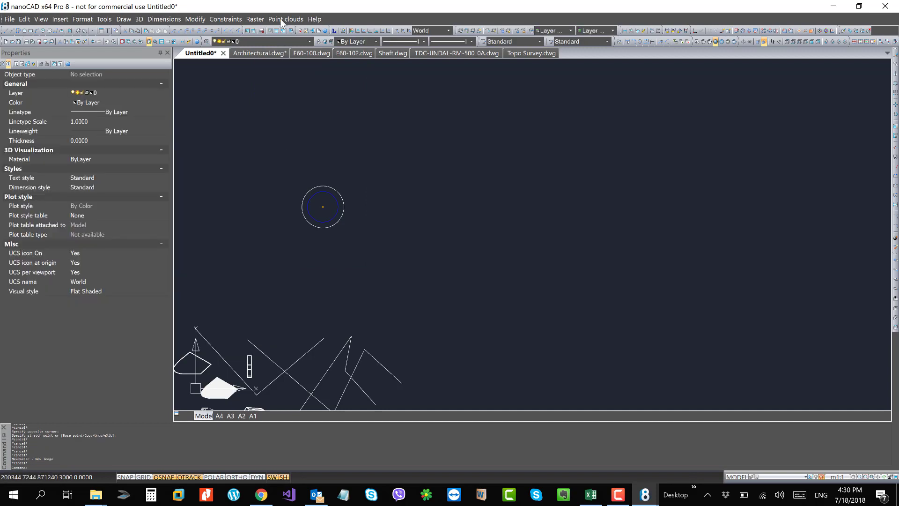
{"action": "left_click", "coordinate": [285, 19]}
{"action": "mouse_move", "coordinate": [255, 20]}
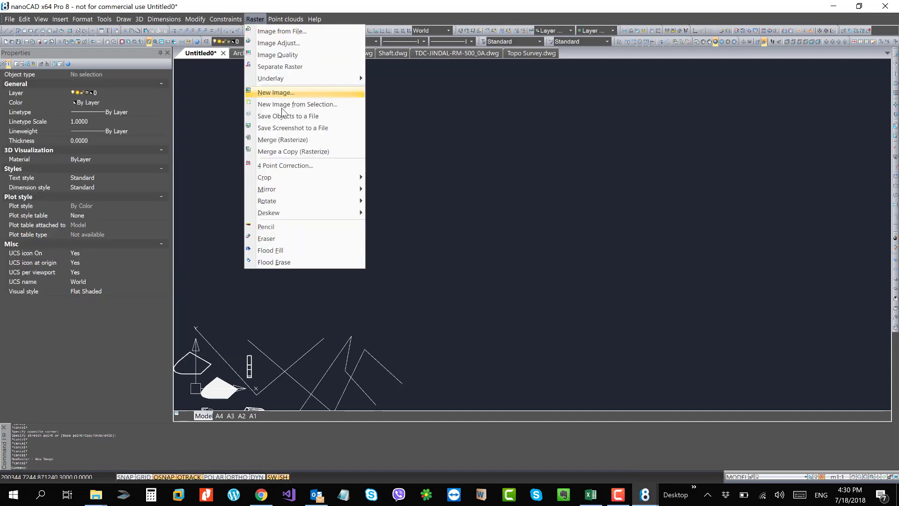
Step: Insert the GIS_Sample.tif raster image at a picked point in the drawing
{"action": "left_click", "coordinate": [287, 32]}
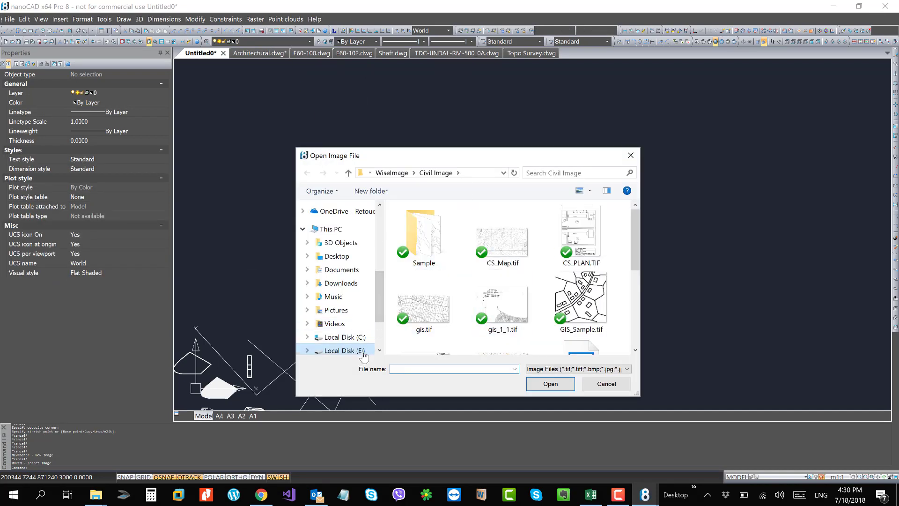
{"action": "left_click", "coordinate": [583, 302]}
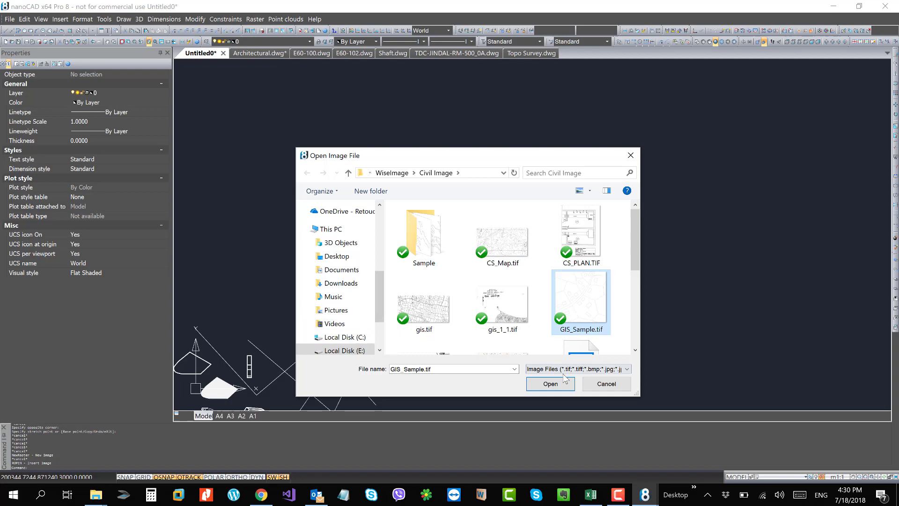
{"action": "left_click", "coordinate": [551, 384]}
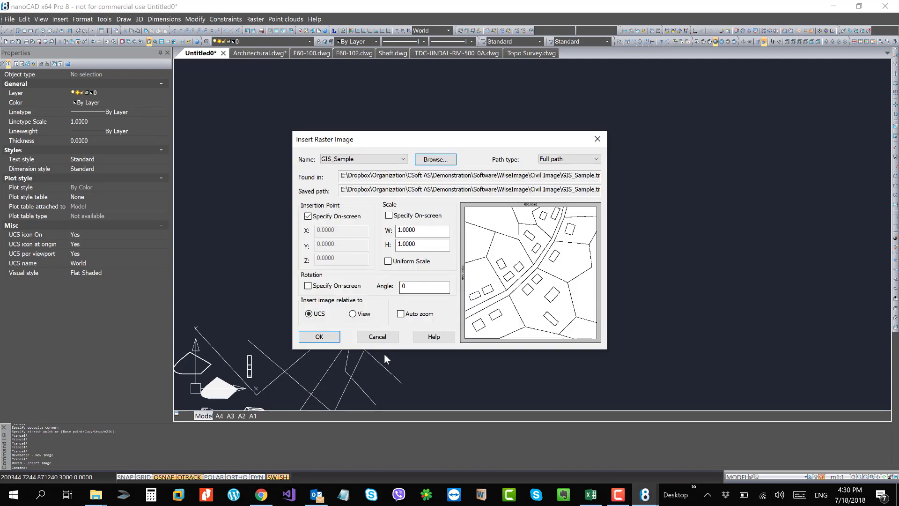
{"action": "left_click", "coordinate": [319, 336]}
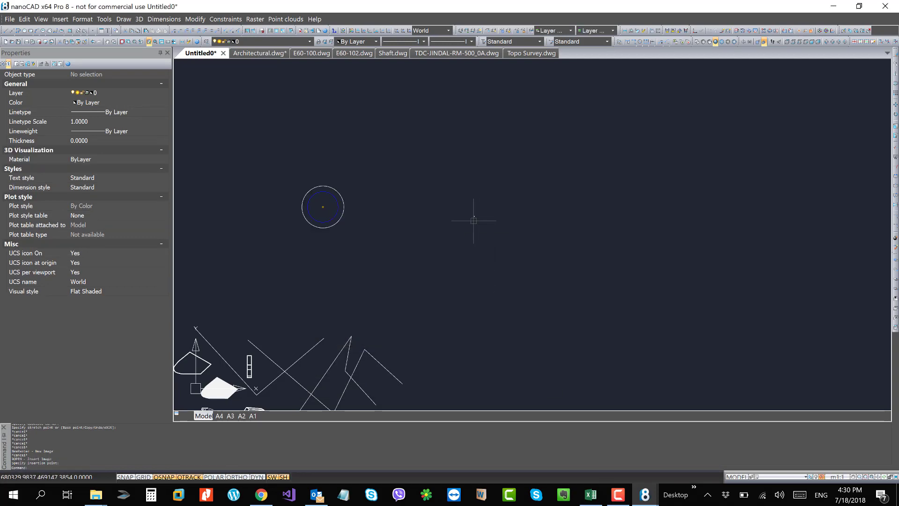
{"action": "left_click", "coordinate": [482, 195]}
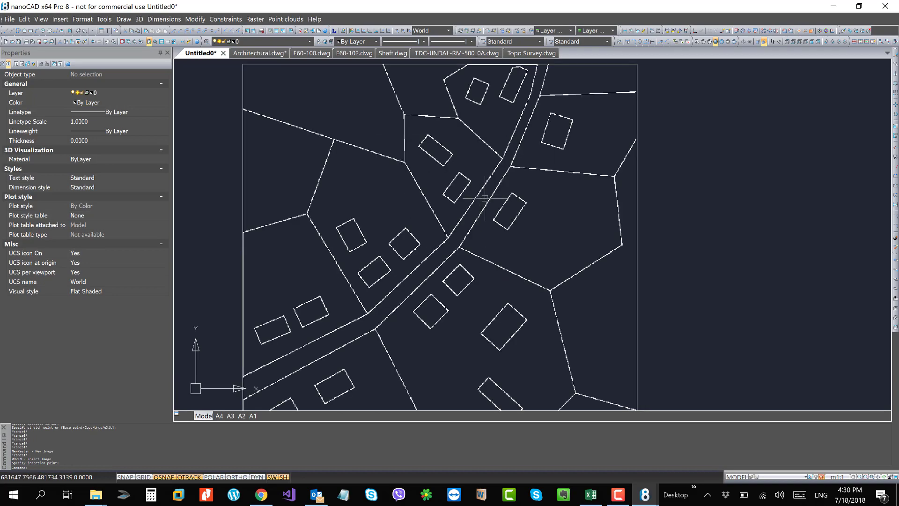
Step: Select the inserted raster to review its properties, then cancel the selection
{"action": "scroll", "coordinate": [485, 199], "scroll_direction": "up", "scroll_amount": 6}
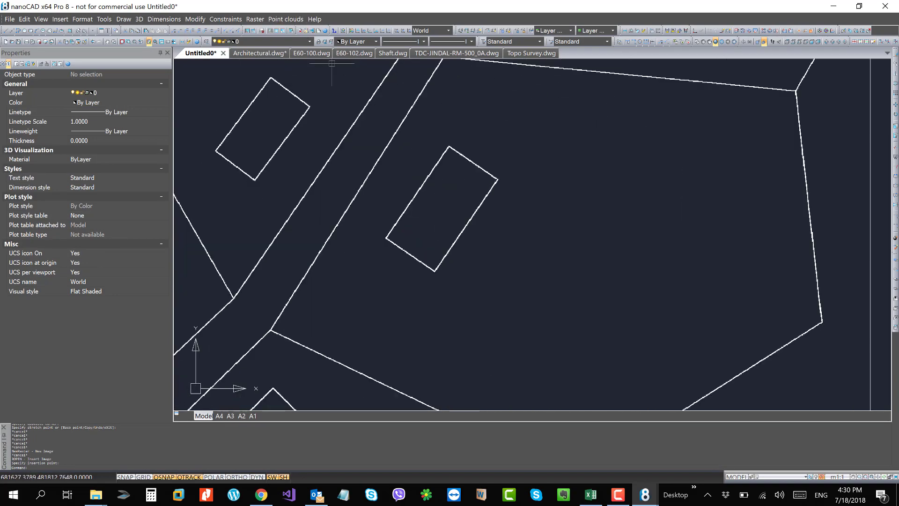
{"action": "scroll", "coordinate": [390, 130], "scroll_direction": "down", "scroll_amount": 2}
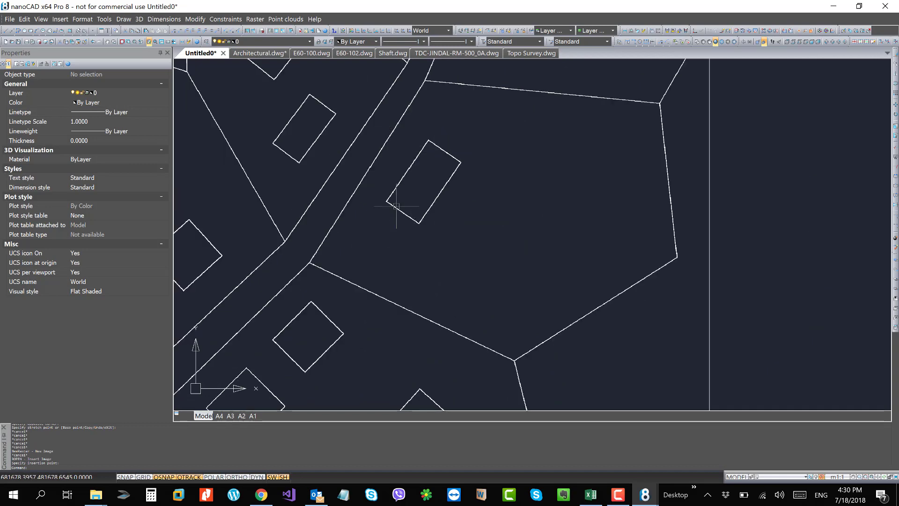
{"action": "left_click", "coordinate": [457, 185]}
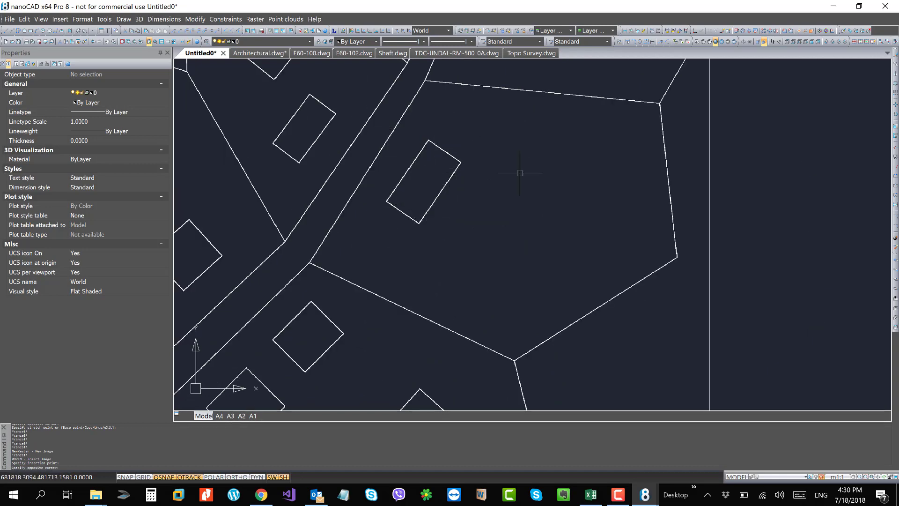
{"action": "left_click", "coordinate": [291, 191]}
{"action": "scroll", "coordinate": [546, 192], "scroll_direction": "down", "scroll_amount": 3}
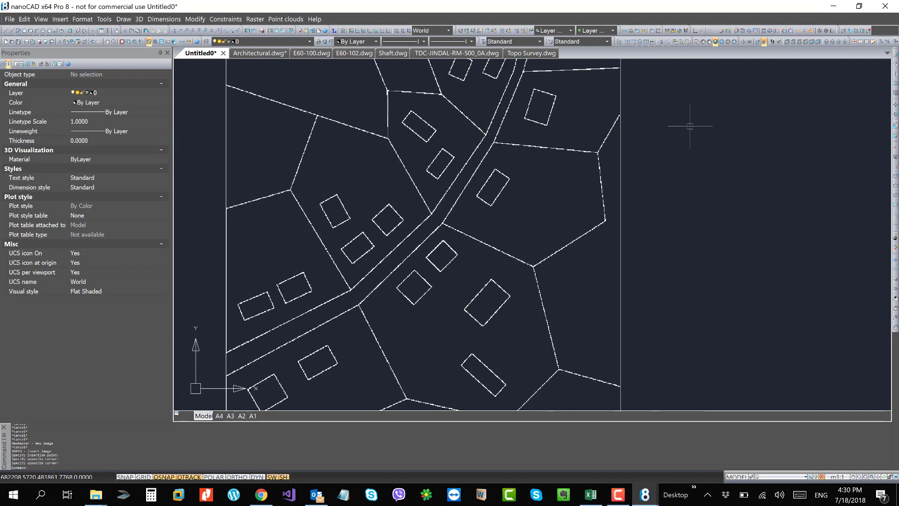
{"action": "left_click", "coordinate": [395, 156]}
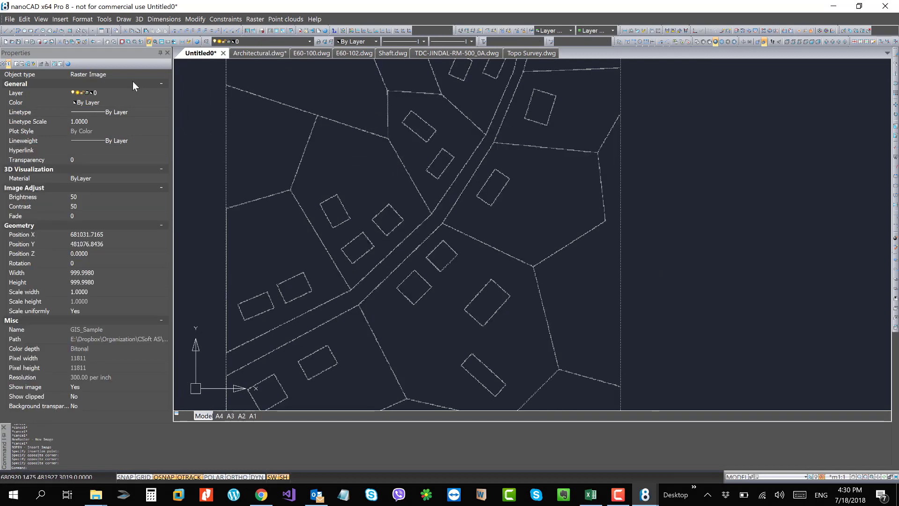
{"action": "left_click", "coordinate": [105, 75]}
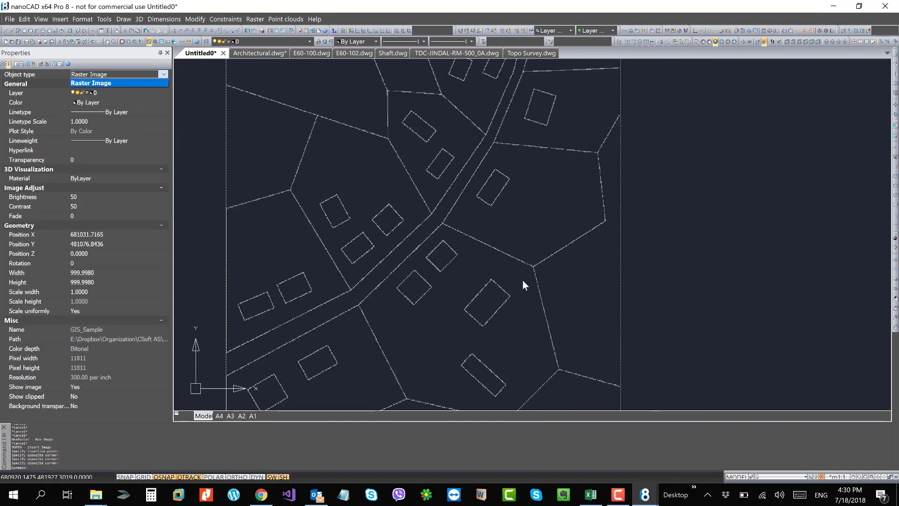
{"action": "key", "text": "Escape"}
{"action": "key", "text": "Escape"}
{"action": "key", "text": "Escape"}
{"action": "scroll", "coordinate": [522, 281], "scroll_direction": "up", "scroll_amount": 3}
{"action": "scroll", "coordinate": [481, 181], "scroll_direction": "up", "scroll_amount": 4}
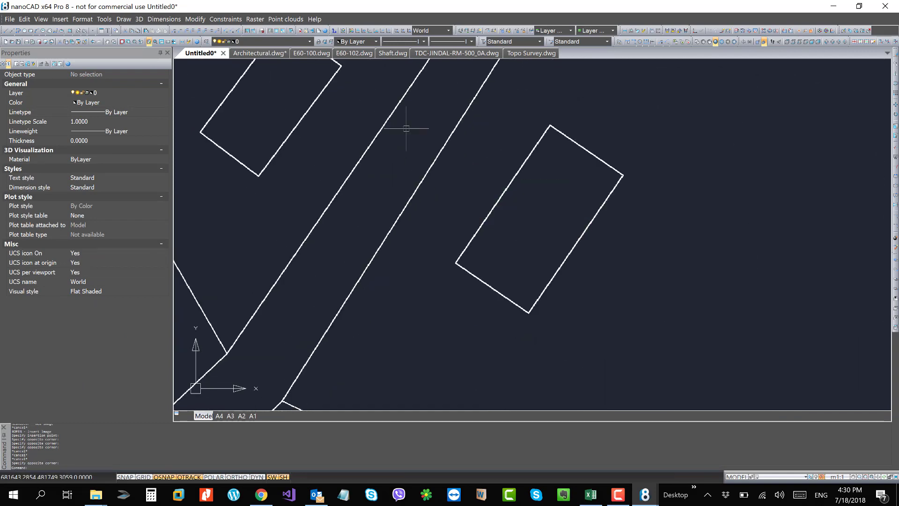
{"action": "key", "text": "Escape"}
{"action": "key", "text": "Escape"}
{"action": "key", "text": "Escape"}
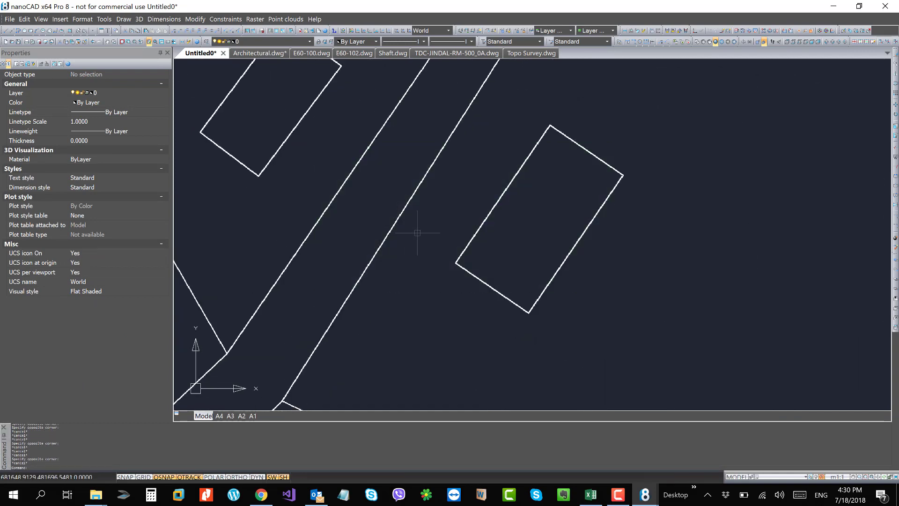
{"action": "scroll", "coordinate": [515, 160], "scroll_direction": "up", "scroll_amount": 4}
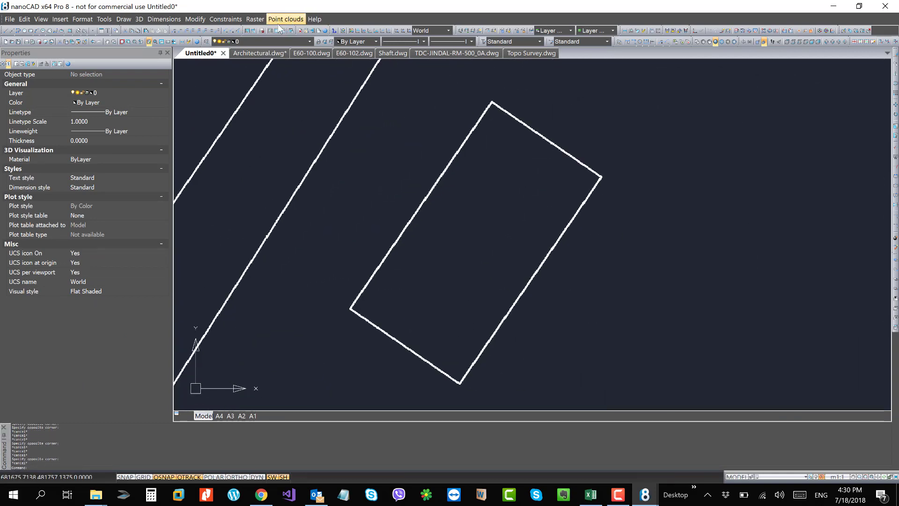
Step: Use the Raster Eraser at its default size to wipe out the rotated building rectangle
{"action": "left_click", "coordinate": [253, 20]}
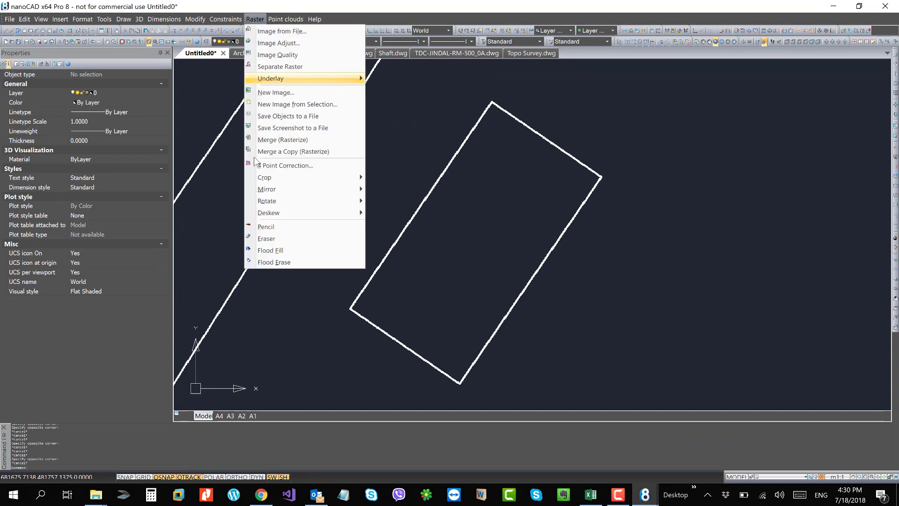
{"action": "left_click", "coordinate": [272, 238]}
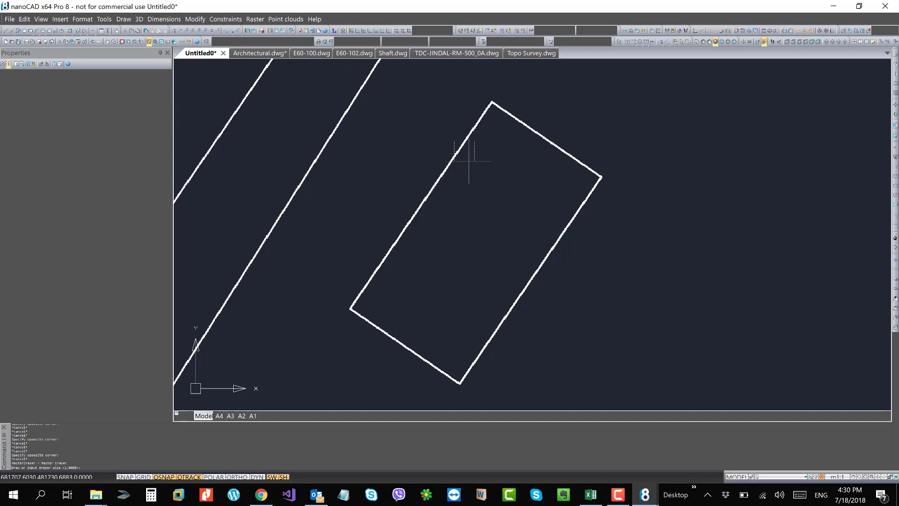
{"action": "key", "text": "Return"}
{"action": "mouse_move", "coordinate": [484, 106]}
{"action": "left_mouse_down"}
{"action": "mouse_move", "coordinate": [402, 244]}
{"action": "mouse_move", "coordinate": [363, 276]}
{"action": "mouse_move", "coordinate": [360, 305]}
{"action": "mouse_move", "coordinate": [370, 323]}
{"action": "mouse_move", "coordinate": [442, 374]}
{"action": "mouse_move", "coordinate": [466, 375]}
{"action": "mouse_move", "coordinate": [483, 354]}
{"action": "mouse_move", "coordinate": [529, 262]}
{"action": "mouse_move", "coordinate": [590, 178]}
{"action": "mouse_move", "coordinate": [585, 159]}
{"action": "mouse_move", "coordinate": [485, 99]}
{"action": "left_mouse_up"}
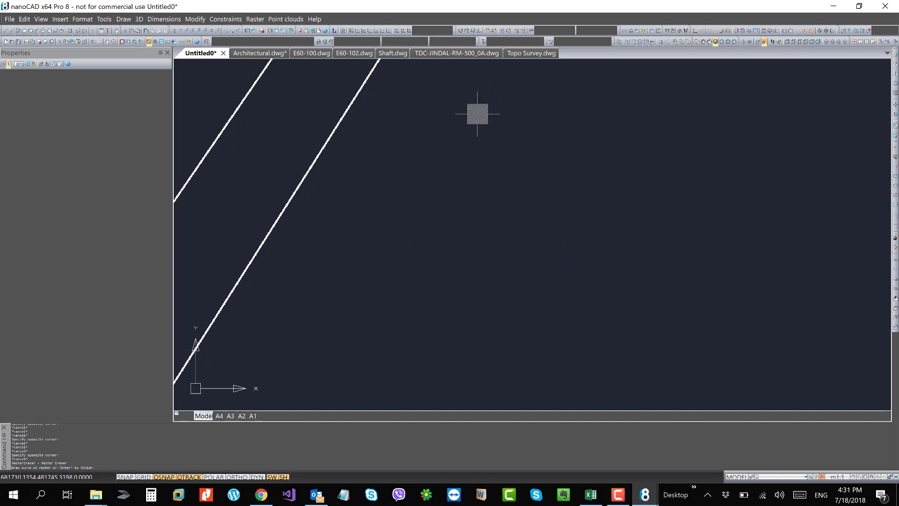
{"action": "scroll", "coordinate": [441, 169], "scroll_direction": "down", "scroll_amount": 3}
{"action": "key", "text": "Escape"}
{"action": "key", "text": "Escape"}
{"action": "key", "text": "Escape"}
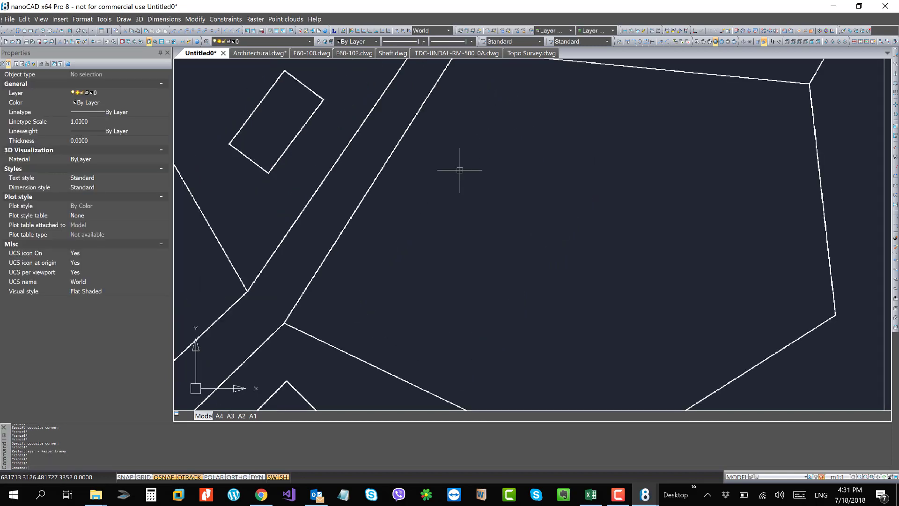
Step: Set the current colour to blue and draw a circle of radius 47.2243 inside the empty parcel
{"action": "left_click", "coordinate": [345, 41]}
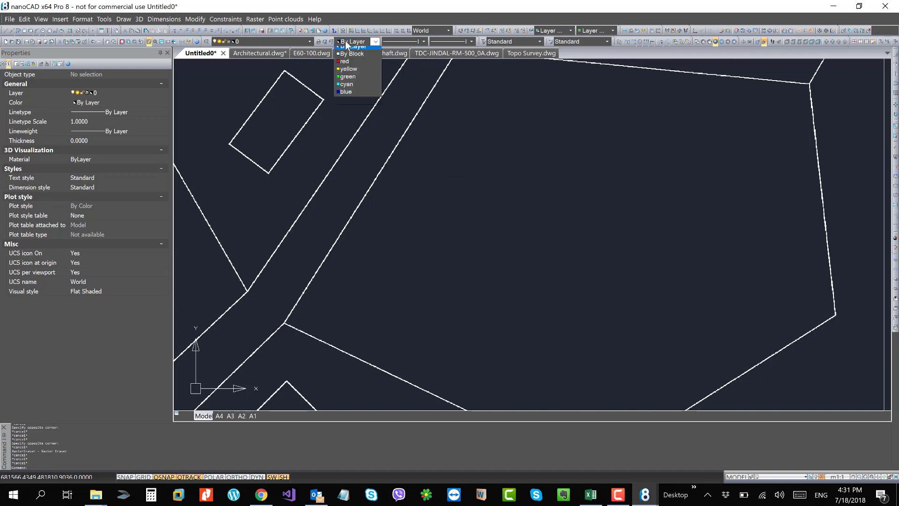
{"action": "left_click", "coordinate": [350, 43]}
{"action": "left_click", "coordinate": [349, 43]}
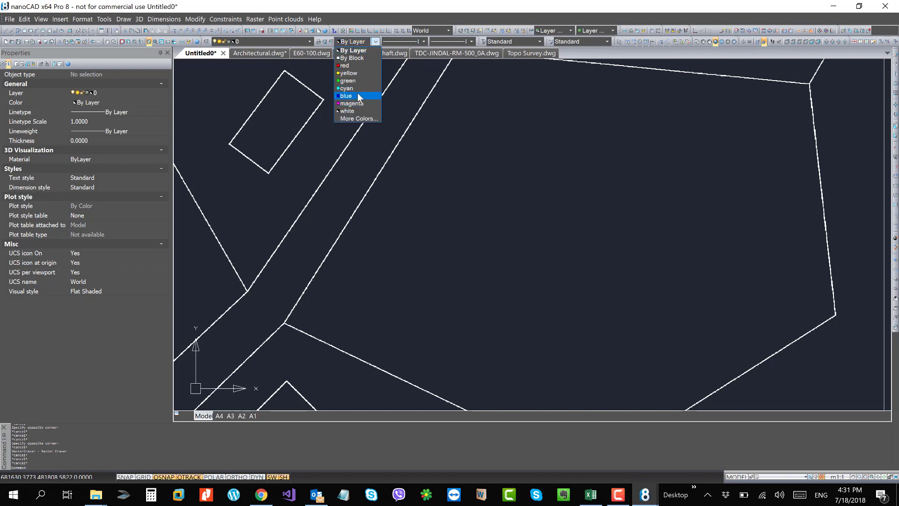
{"action": "left_click", "coordinate": [359, 96]}
{"action": "type", "text": "c"}
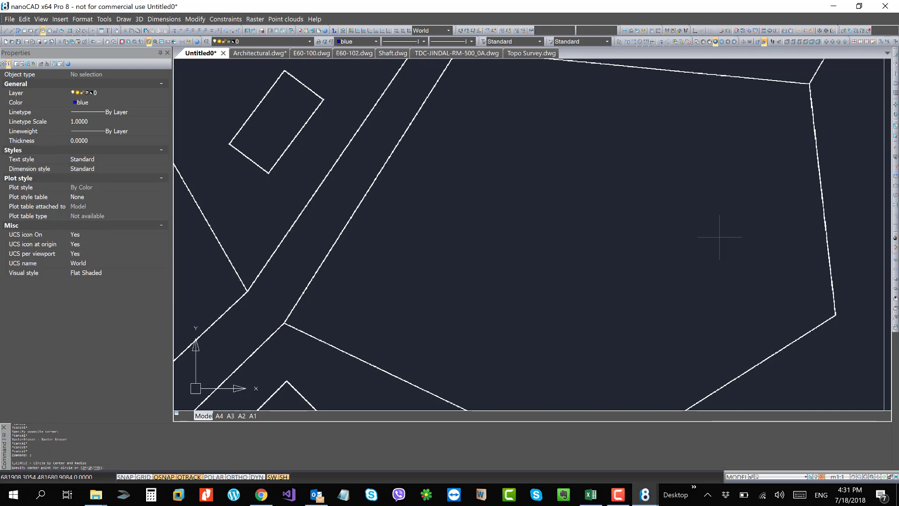
{"action": "key", "text": "Return"}
{"action": "left_click", "coordinate": [678, 213]}
{"action": "left_click", "coordinate": [692, 272]}
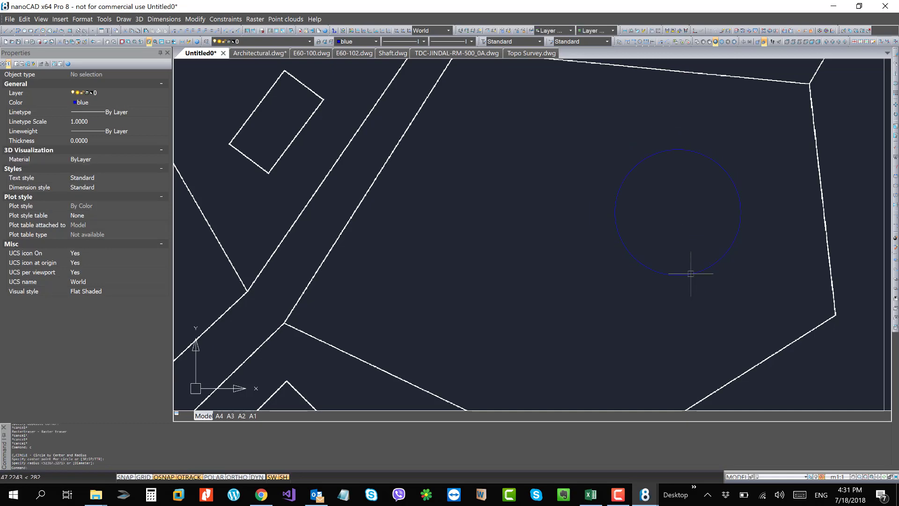
Step: Give the blue circle a 1.40 mm lineweight and leave it selected
{"action": "left_click", "coordinate": [695, 286]}
{"action": "left_click", "coordinate": [662, 237]}
{"action": "middle_click_drag", "start_coordinate": [662, 237], "coordinate": [582, 225]}
{"action": "scroll", "coordinate": [582, 224], "scroll_direction": "down", "scroll_amount": 2}
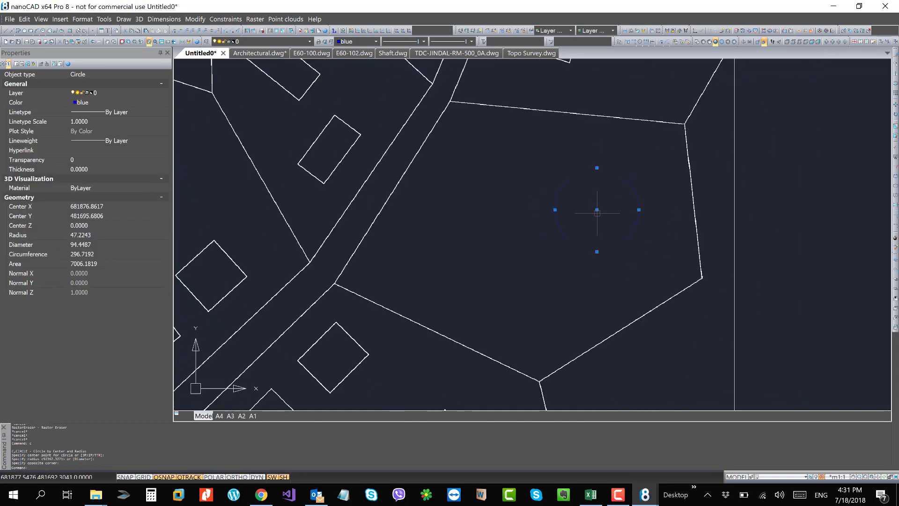
{"action": "left_click", "coordinate": [448, 42]}
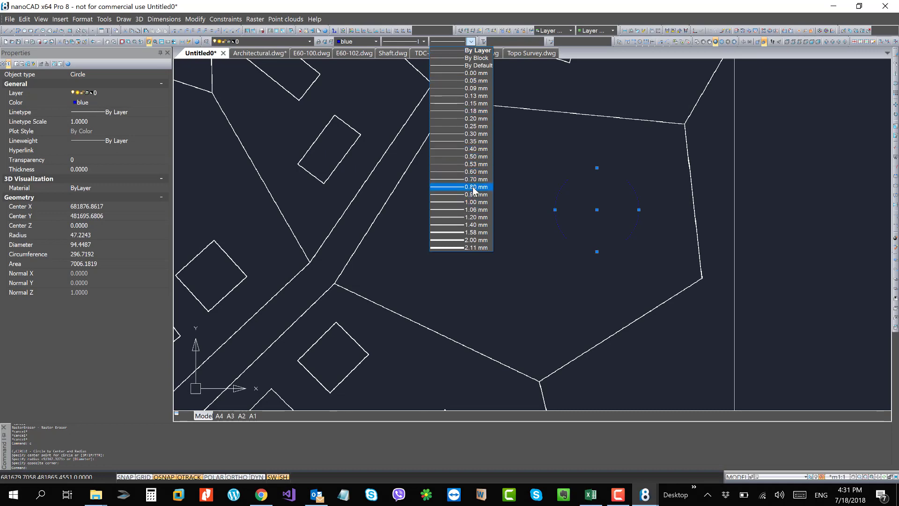
{"action": "left_click", "coordinate": [473, 225]}
{"action": "middle_click_drag", "start_coordinate": [574, 203], "coordinate": [570, 189]}
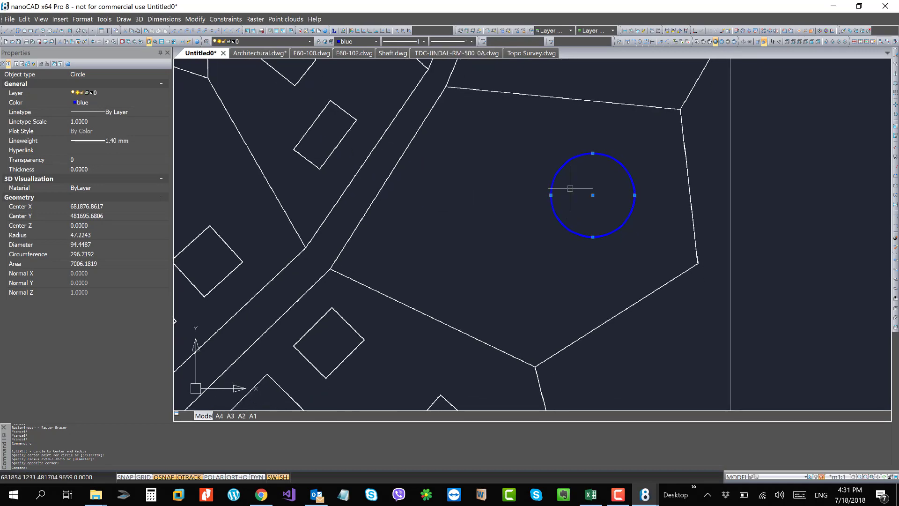
{"action": "scroll", "coordinate": [570, 188], "scroll_direction": "up", "scroll_amount": 2}
{"action": "key", "text": "Escape"}
{"action": "key", "text": "Escape"}
{"action": "key", "text": "Escape"}
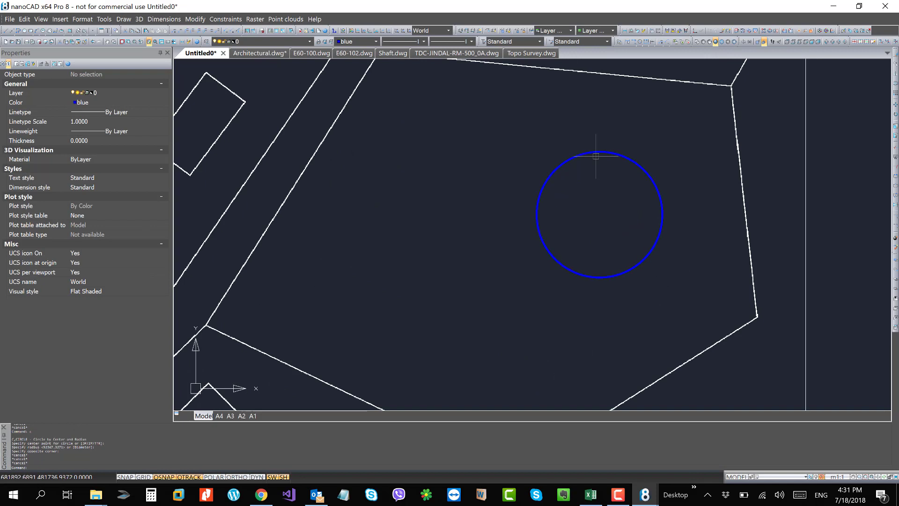
{"action": "left_click", "coordinate": [595, 156]}
{"action": "left_click", "coordinate": [287, 18]}
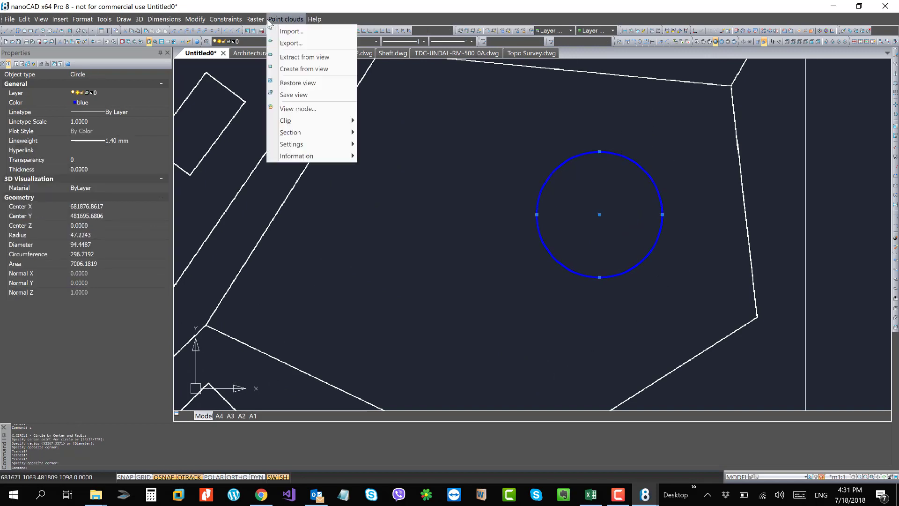
{"action": "mouse_move", "coordinate": [256, 19]}
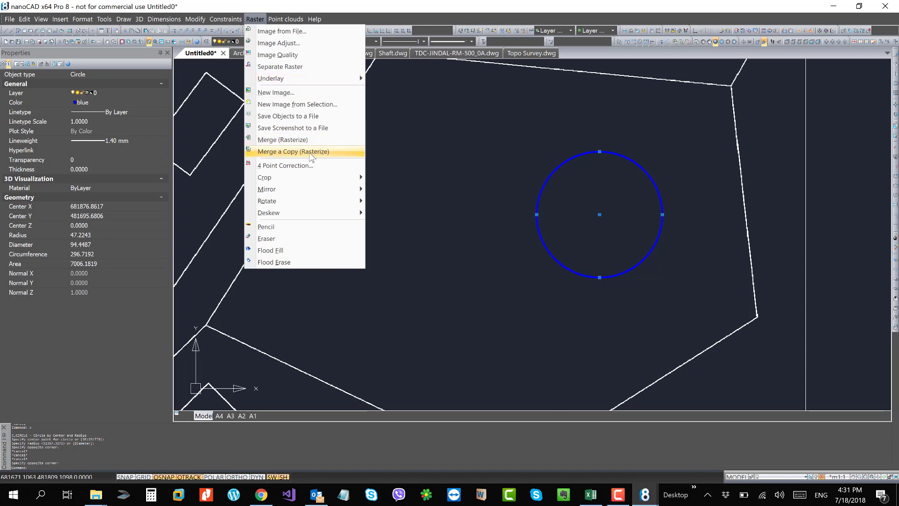
Step: Rasterize the selected blue circle into the GIS_Sample image and zoom out over the site plan
{"action": "left_click", "coordinate": [305, 139]}
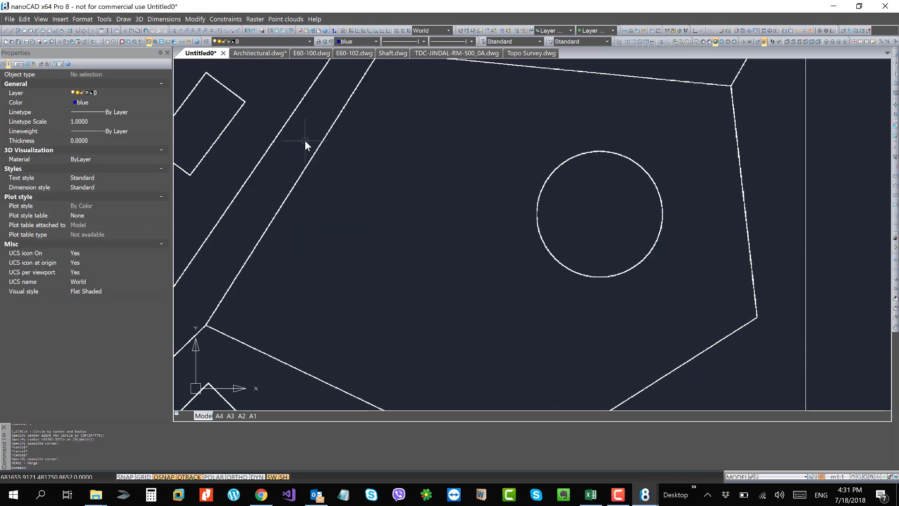
{"action": "scroll", "coordinate": [632, 167], "scroll_direction": "up", "scroll_amount": 5}
{"action": "left_click", "coordinate": [678, 147]}
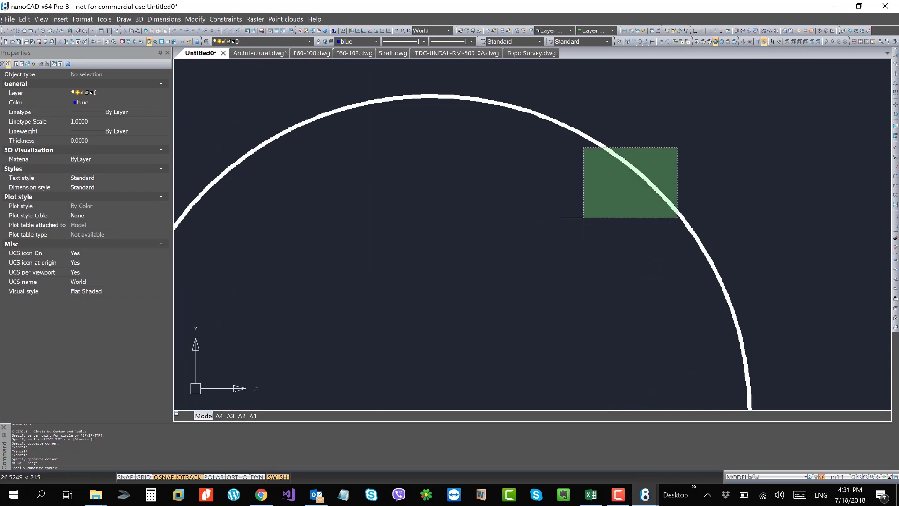
{"action": "left_click", "coordinate": [505, 278]}
{"action": "scroll", "coordinate": [527, 141], "scroll_direction": "down", "scroll_amount": 10}
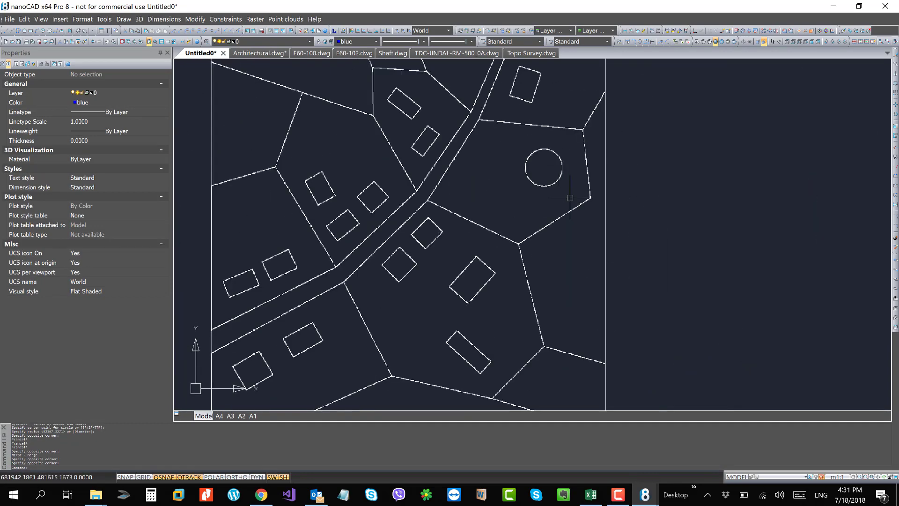
{"action": "scroll", "coordinate": [538, 207], "scroll_direction": "up", "scroll_amount": 4}
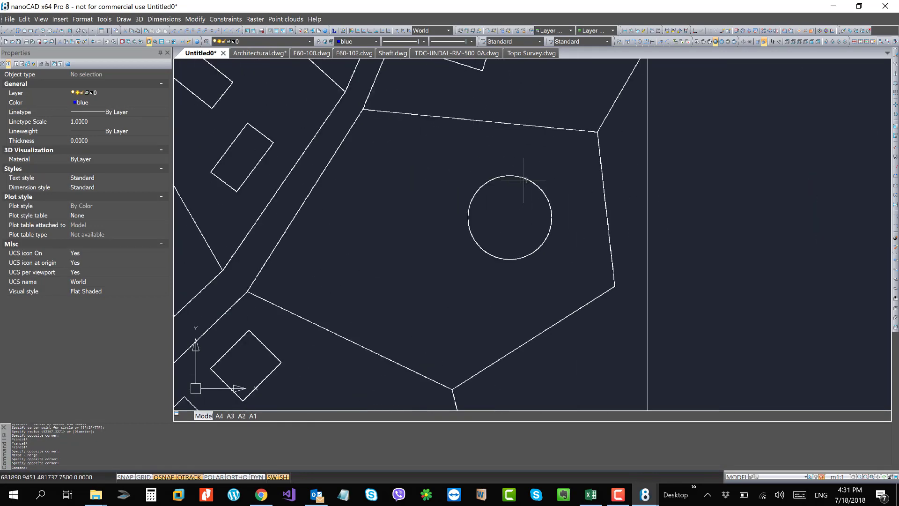
{"action": "scroll", "coordinate": [538, 243], "scroll_direction": "down", "scroll_amount": 4}
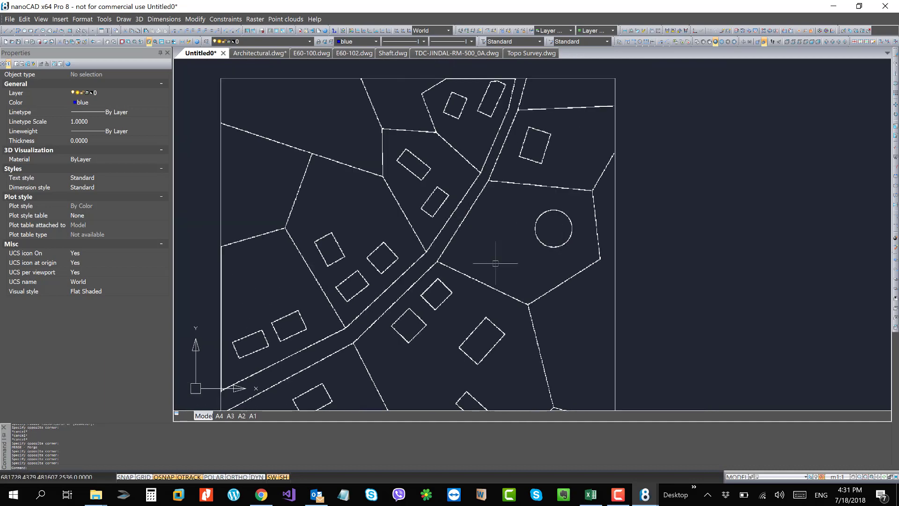
{"action": "scroll", "coordinate": [494, 243], "scroll_direction": "up", "scroll_amount": 2}
{"action": "scroll", "coordinate": [506, 234], "scroll_direction": "up", "scroll_amount": 1}
{"action": "scroll", "coordinate": [459, 223], "scroll_direction": "down", "scroll_amount": 4}
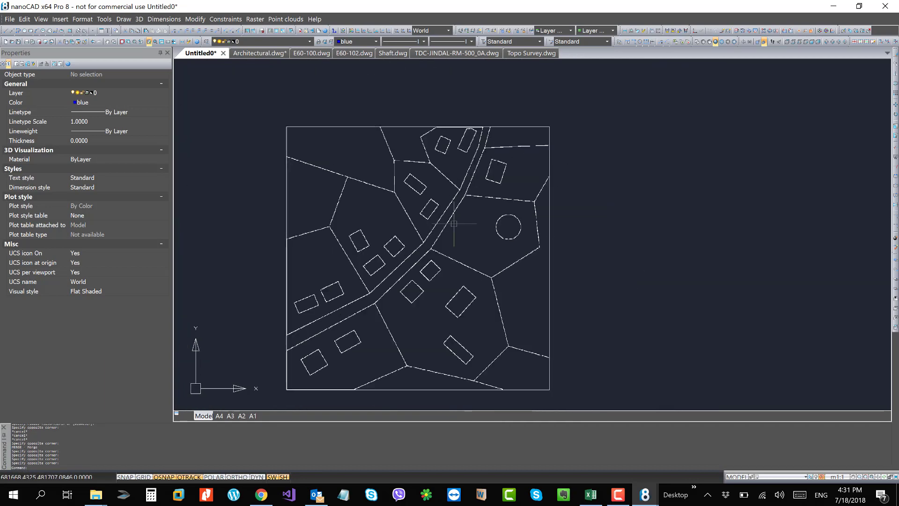
Step: Copy the GIS_Sample raster and paste copies edge to edge to build a 2×2 tile grid
{"action": "left_click", "coordinate": [608, 143]}
{"action": "left_click", "coordinate": [399, 197]}
{"action": "middle_click_drag", "start_coordinate": [399, 197], "coordinate": [372, 217]}
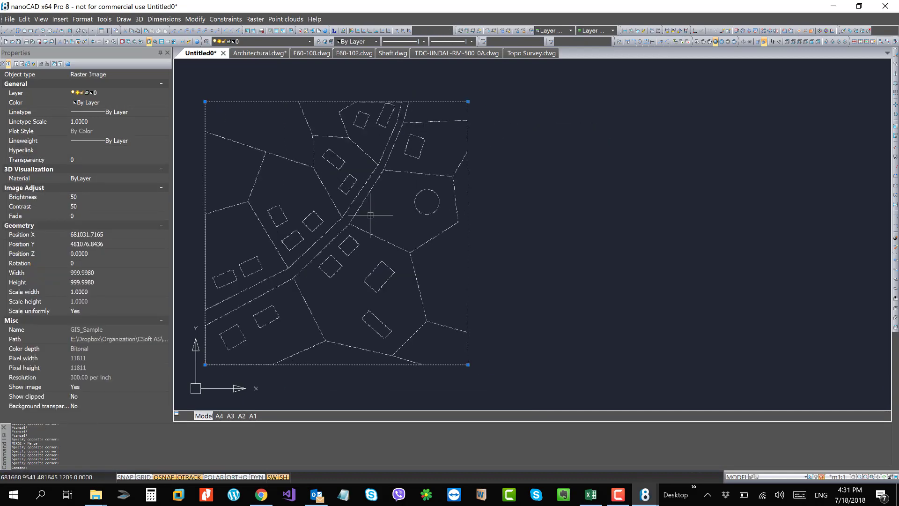
{"action": "key", "text": "ctrl+c"}
{"action": "key", "text": "ctrl+v"}
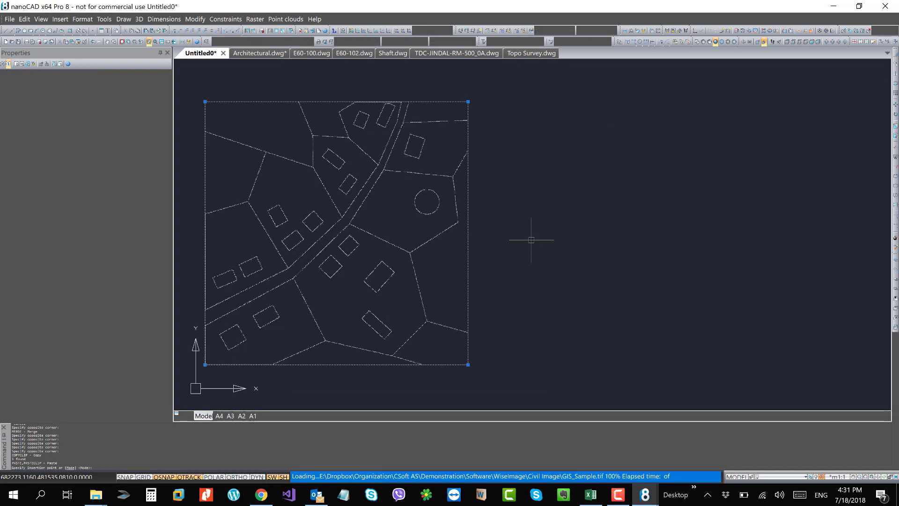
{"action": "left_click", "coordinate": [468, 364]}
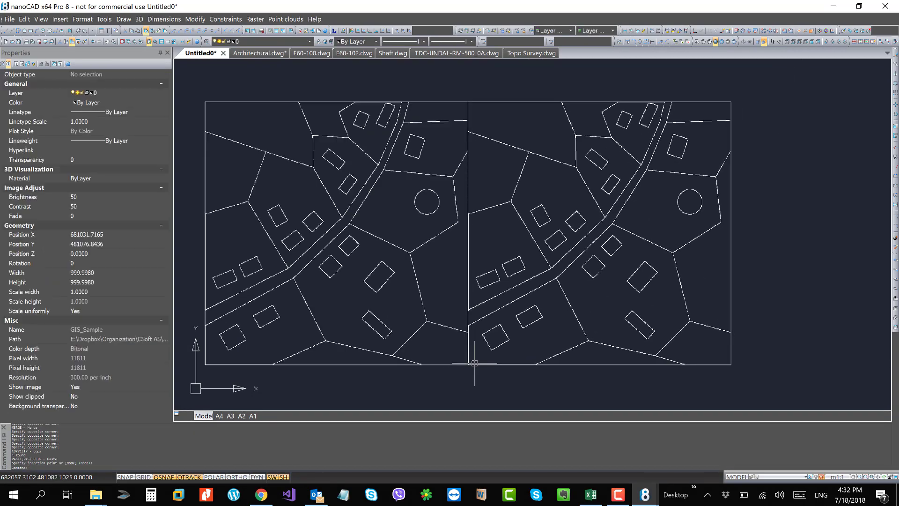
{"action": "middle_click_drag", "start_coordinate": [487, 130], "coordinate": [672, 186]}
{"action": "key", "text": "ctrl+v"}
{"action": "key", "text": "ctrl+v"}
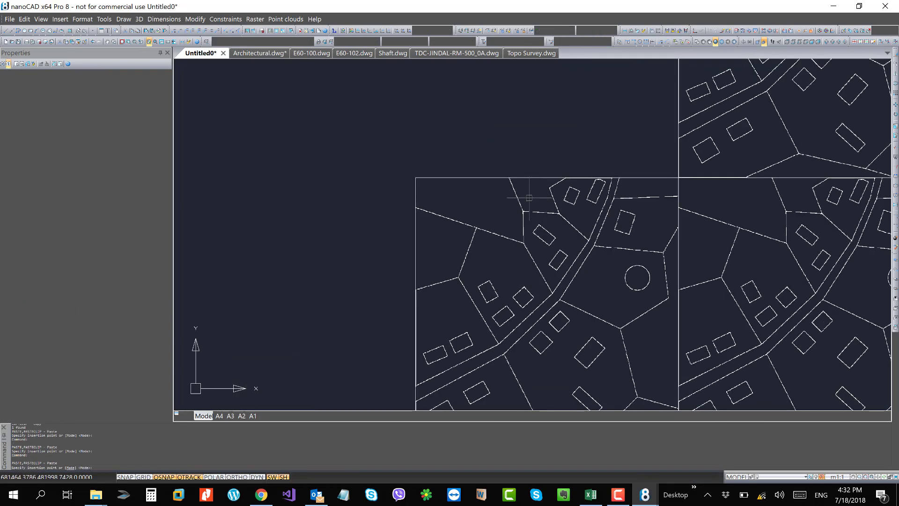
{"action": "left_click", "coordinate": [418, 173]}
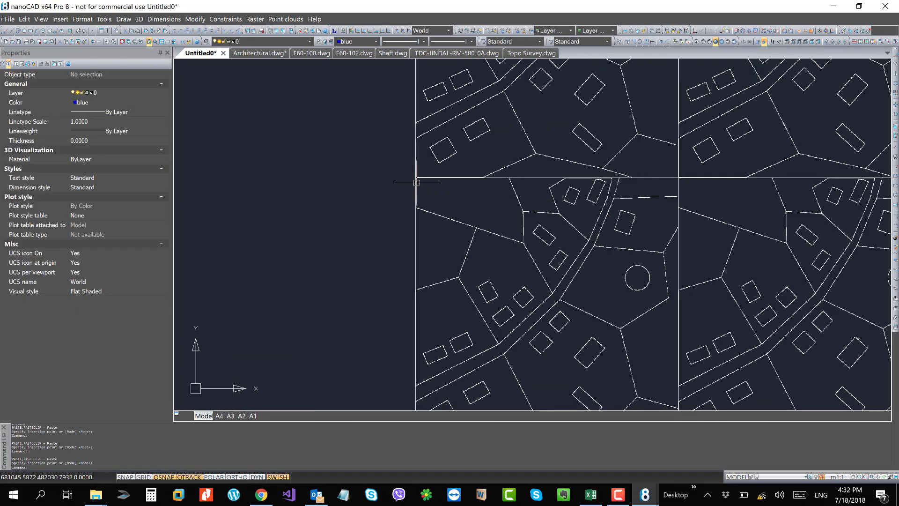
{"action": "scroll", "coordinate": [305, 145], "scroll_direction": "down", "scroll_amount": 3}
{"action": "middle_click_drag", "start_coordinate": [567, 260], "coordinate": [569, 289]}
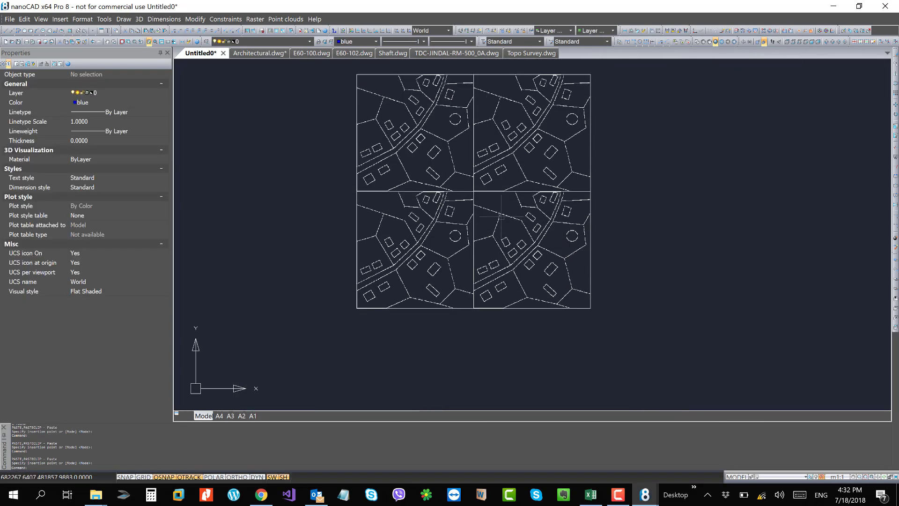
Step: Window-select all four raster tiles of the grid
{"action": "left_click", "coordinate": [627, 139]}
{"action": "left_click", "coordinate": [562, 150]}
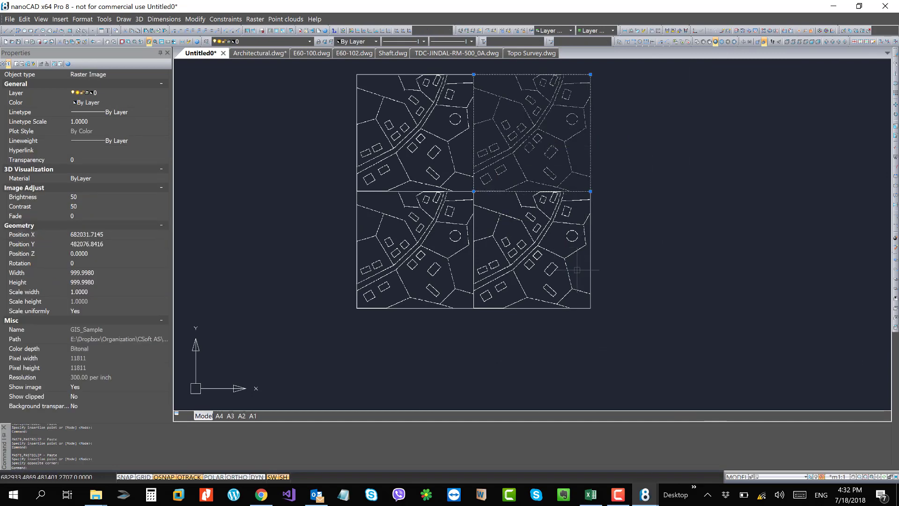
{"action": "left_click", "coordinate": [631, 261]}
{"action": "left_click", "coordinate": [538, 271]}
{"action": "left_click", "coordinate": [436, 323]}
{"action": "left_click", "coordinate": [424, 281]}
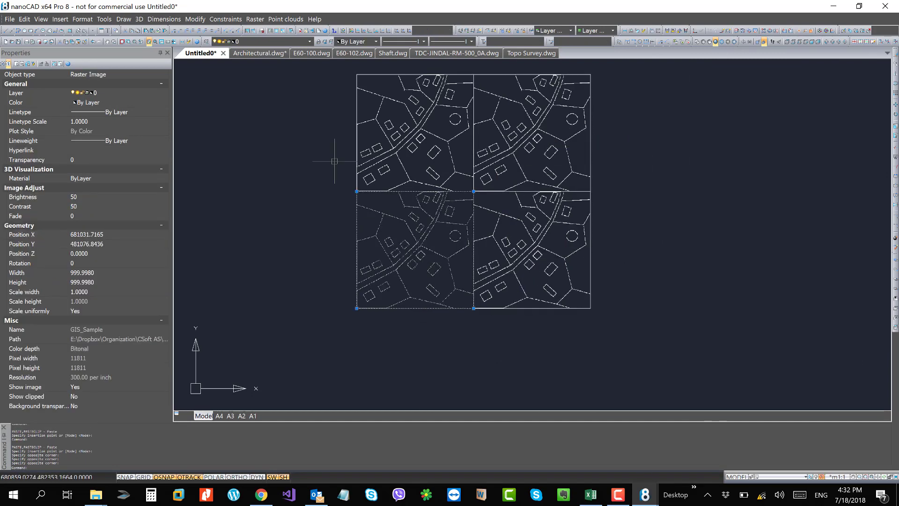
{"action": "left_click", "coordinate": [319, 128]}
{"action": "left_click", "coordinate": [398, 152]}
{"action": "left_click", "coordinate": [628, 132]}
{"action": "left_click", "coordinate": [273, 263]}
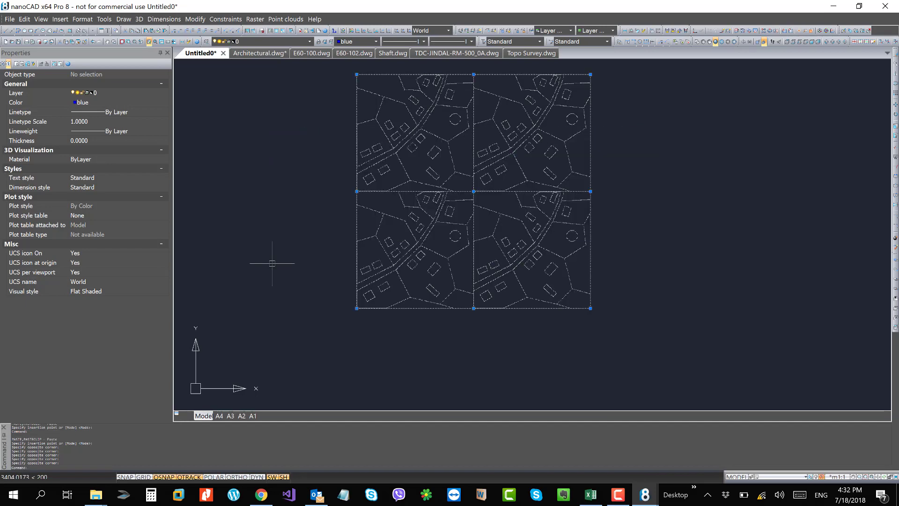
{"action": "scroll", "coordinate": [289, 257], "scroll_direction": "down", "scroll_amount": 2}
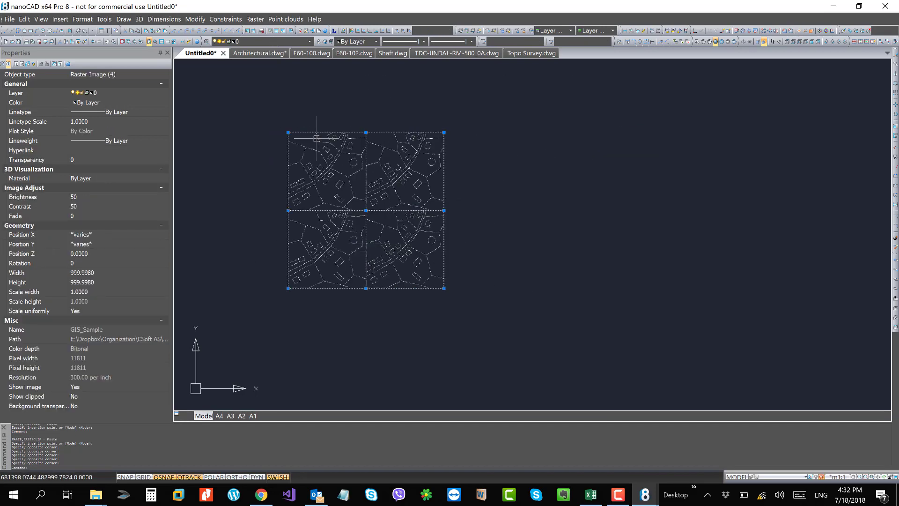
{"action": "left_click", "coordinate": [255, 19]}
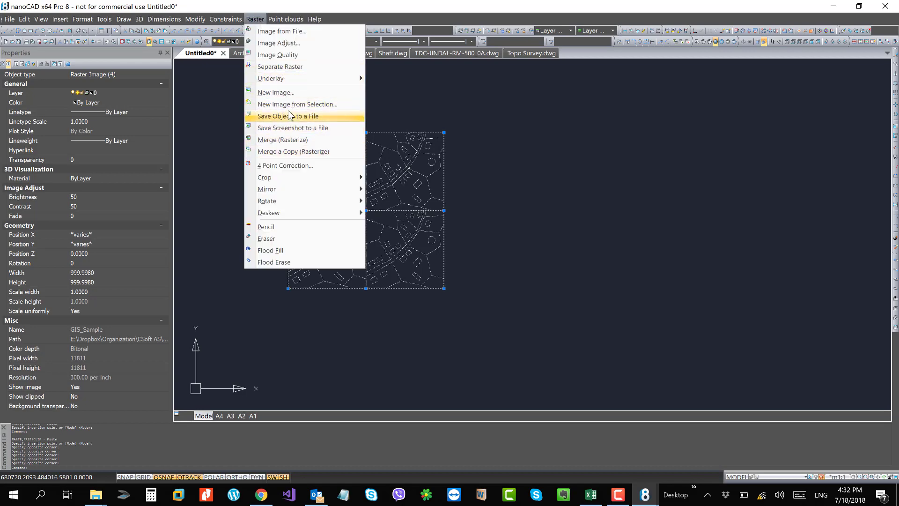
Step: Create the new raster Untitled0_001 from the selected tiles and set its colour to By Layer
{"action": "left_click", "coordinate": [297, 104]}
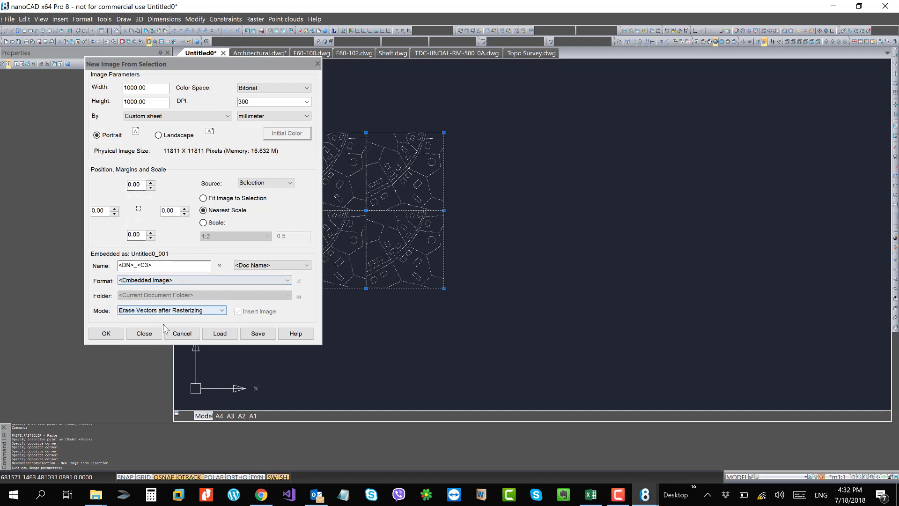
{"action": "left_click", "coordinate": [107, 333]}
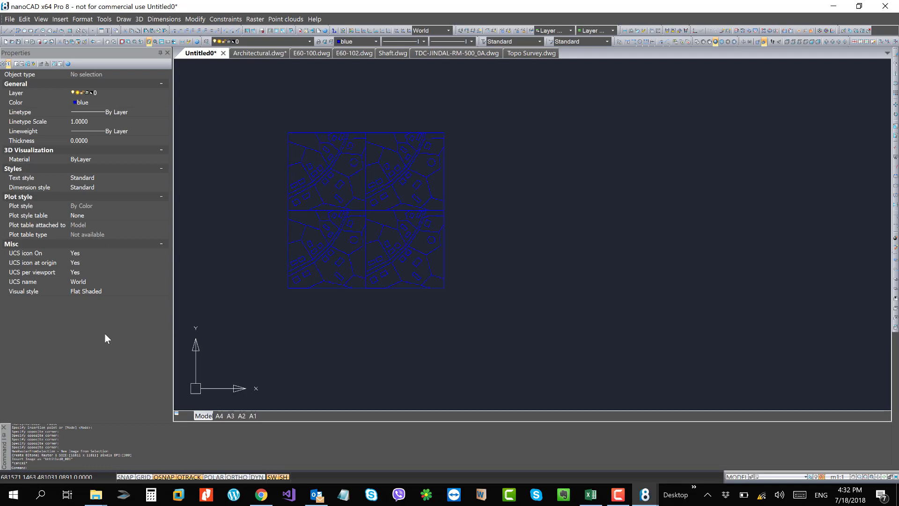
{"action": "left_click_drag", "start_coordinate": [467, 176], "coordinate": [387, 180]}
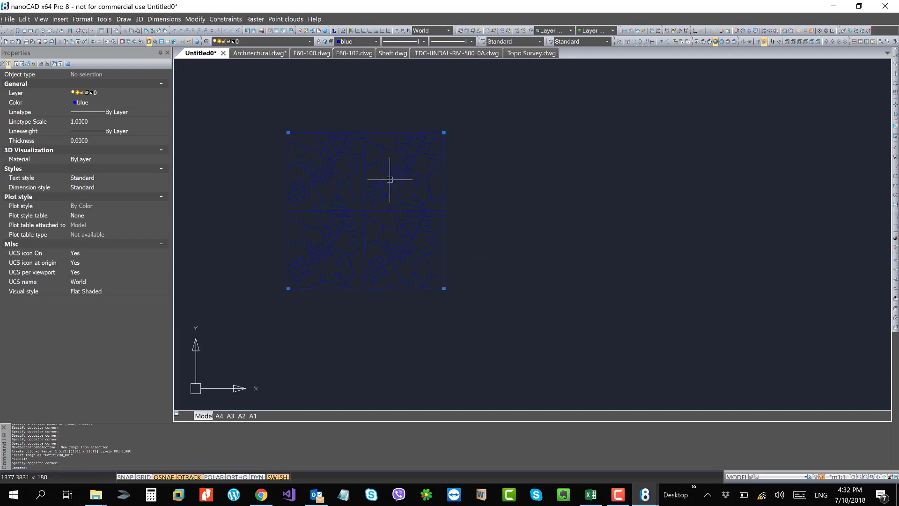
{"action": "left_click", "coordinate": [375, 42]}
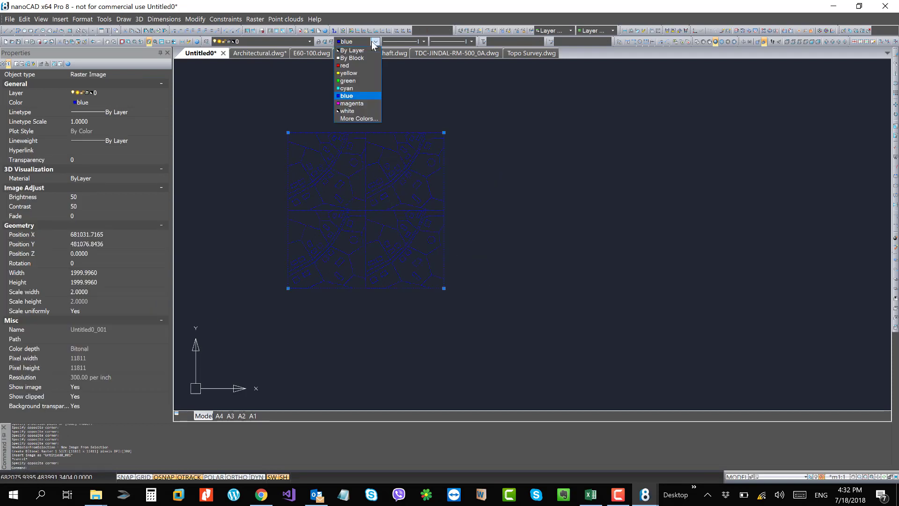
{"action": "left_click", "coordinate": [361, 51]}
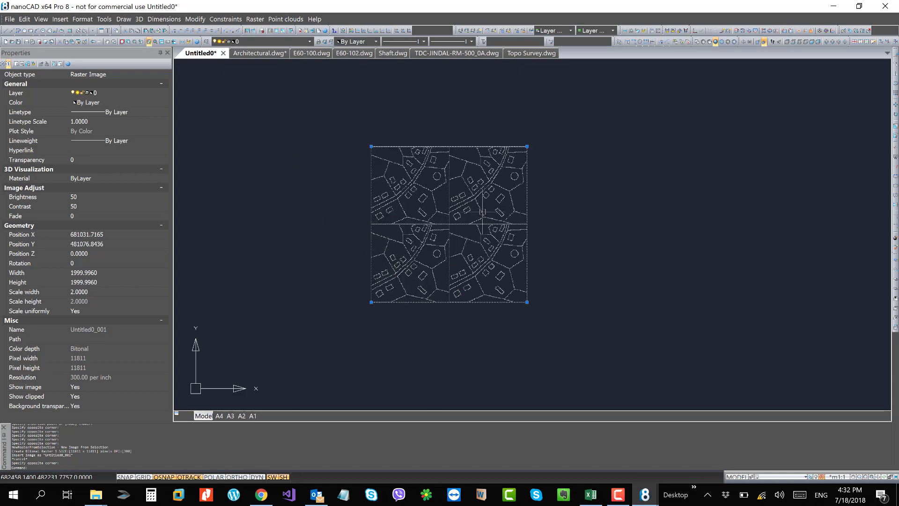
{"action": "key", "text": "Escape"}
{"action": "key", "text": "Escape"}
{"action": "key", "text": "Escape"}
{"action": "key", "text": "Escape"}
Step: Drag the merged Untitled0_001 image to the right, then back left into place
{"action": "scroll", "coordinate": [456, 160], "scroll_direction": "up", "scroll_amount": 4}
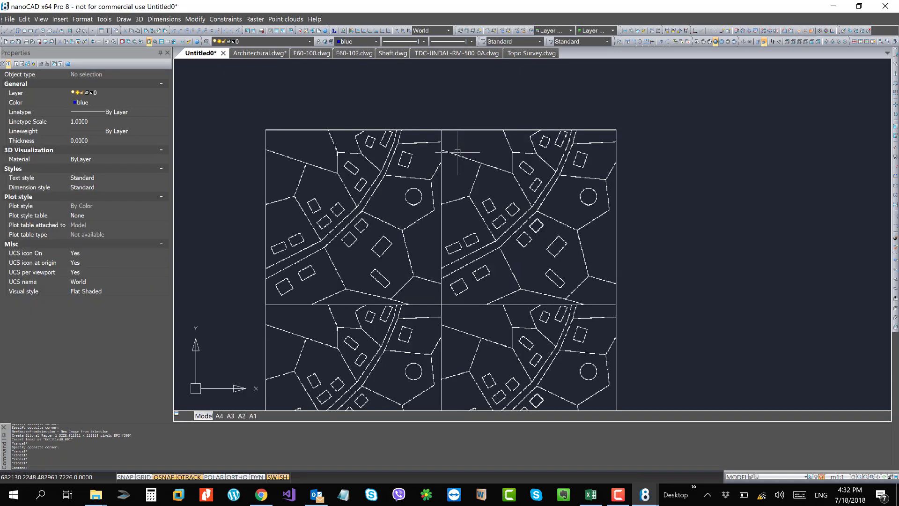
{"action": "left_click", "coordinate": [457, 127]}
{"action": "left_click_drag", "start_coordinate": [457, 127], "coordinate": [664, 118]}
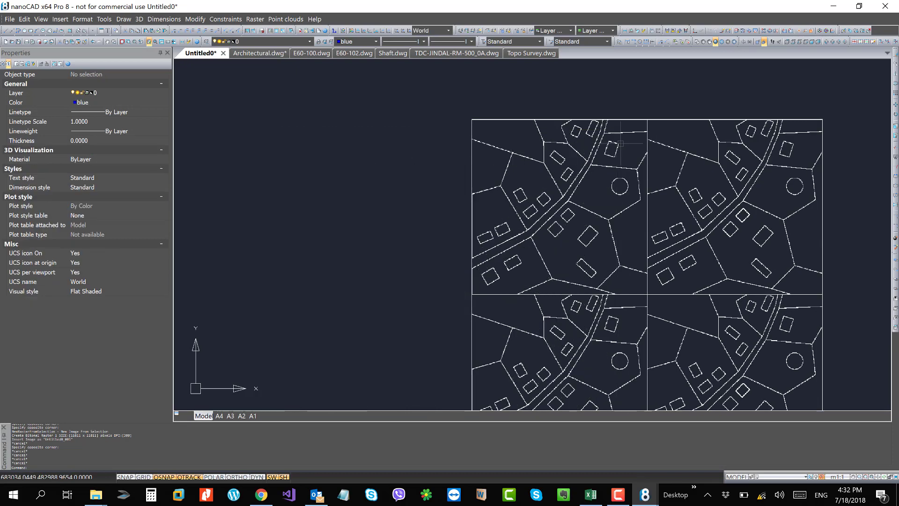
{"action": "scroll", "coordinate": [455, 97], "scroll_direction": "down", "scroll_amount": 2}
{"action": "left_click", "coordinate": [604, 111]}
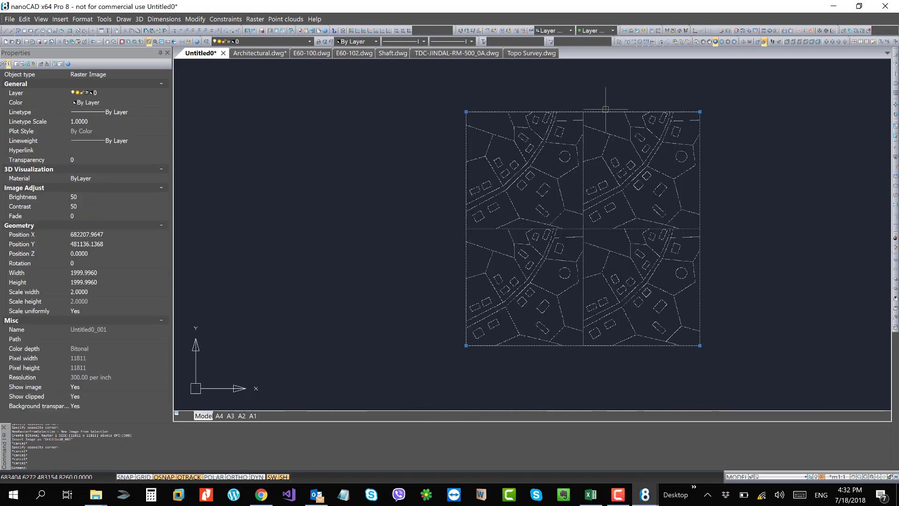
{"action": "left_click_drag", "start_coordinate": [604, 111], "coordinate": [435, 115]}
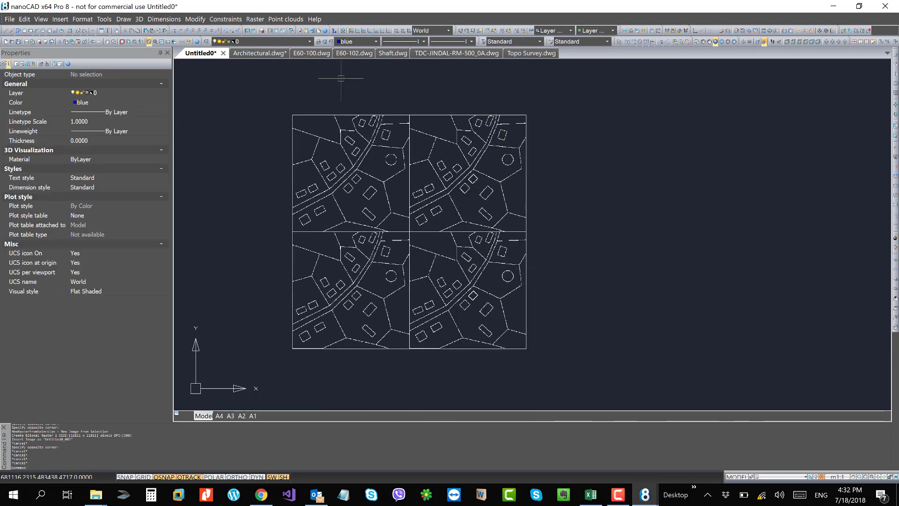
{"action": "scroll", "coordinate": [321, 100], "scroll_direction": "down", "scroll_amount": 4}
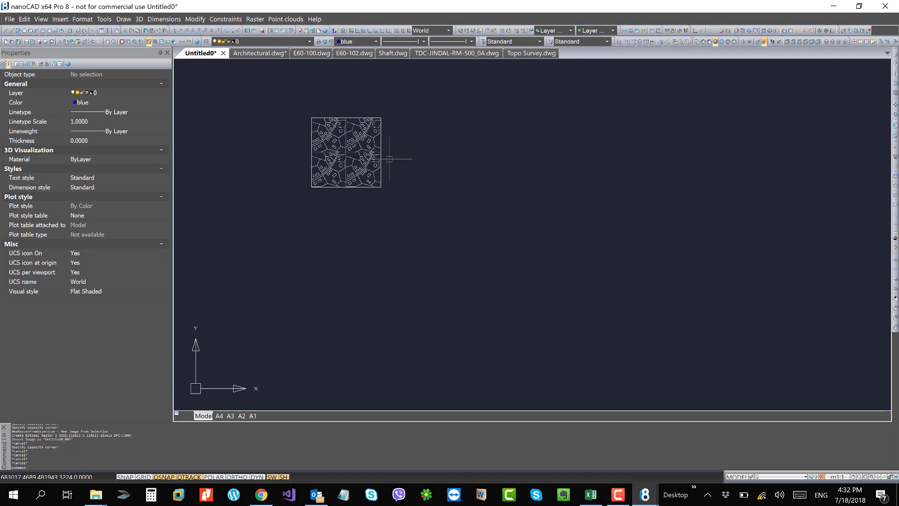
{"action": "left_click", "coordinate": [255, 18]}
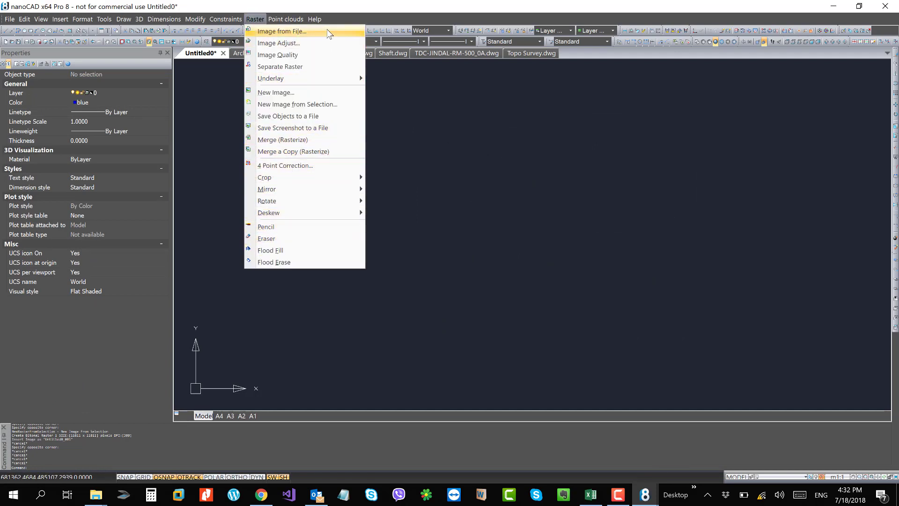
Step: Dismiss the Raster menu without running a command and bring up the Point clouds menu
{"action": "left_click", "coordinate": [352, 14]}
{"action": "left_click", "coordinate": [294, 23]}
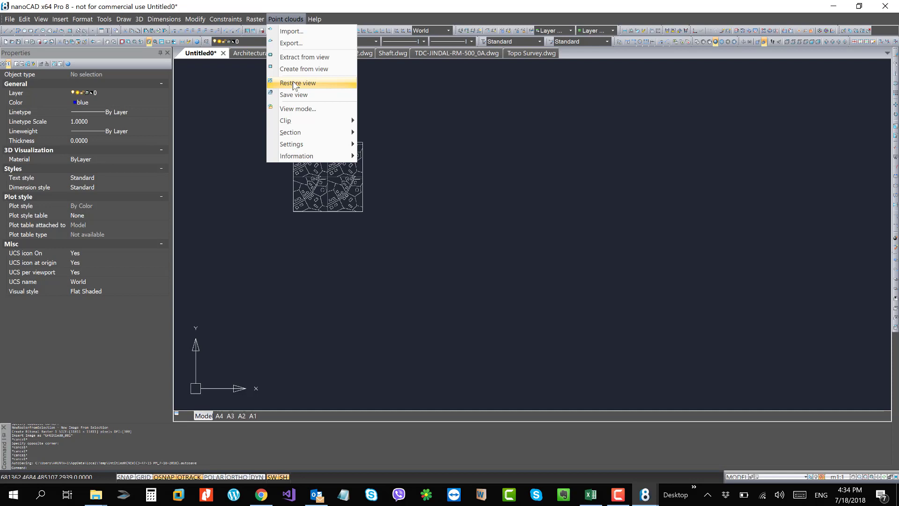
Step: Start a point cloud import and browse drive E to the nanoCAD folder, keeping all supported formats
{"action": "left_click", "coordinate": [295, 32]}
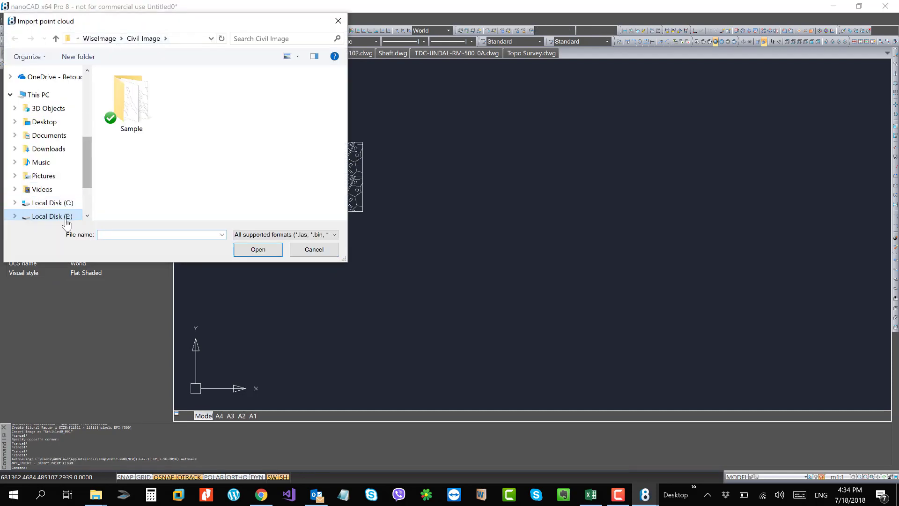
{"action": "left_click", "coordinate": [52, 216]}
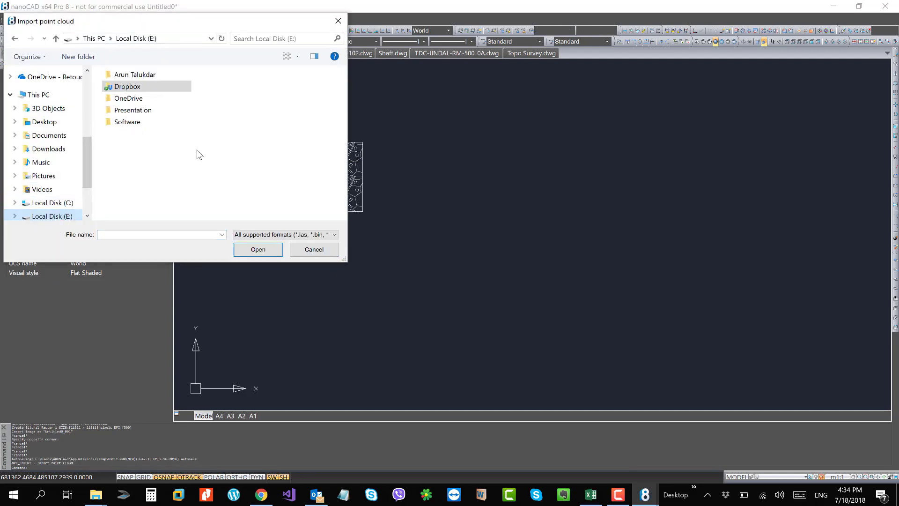
{"action": "left_click", "coordinate": [147, 75]}
{"action": "double_click", "coordinate": [145, 75]}
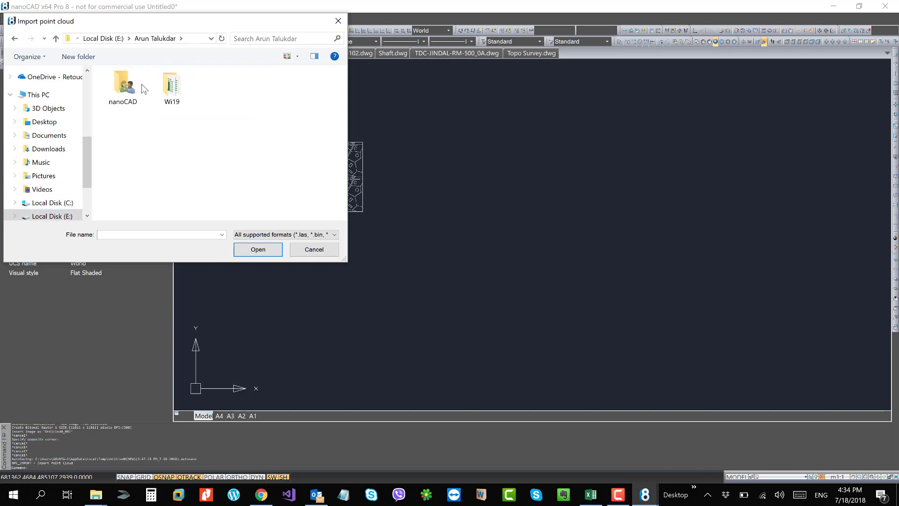
{"action": "double_click", "coordinate": [124, 87]}
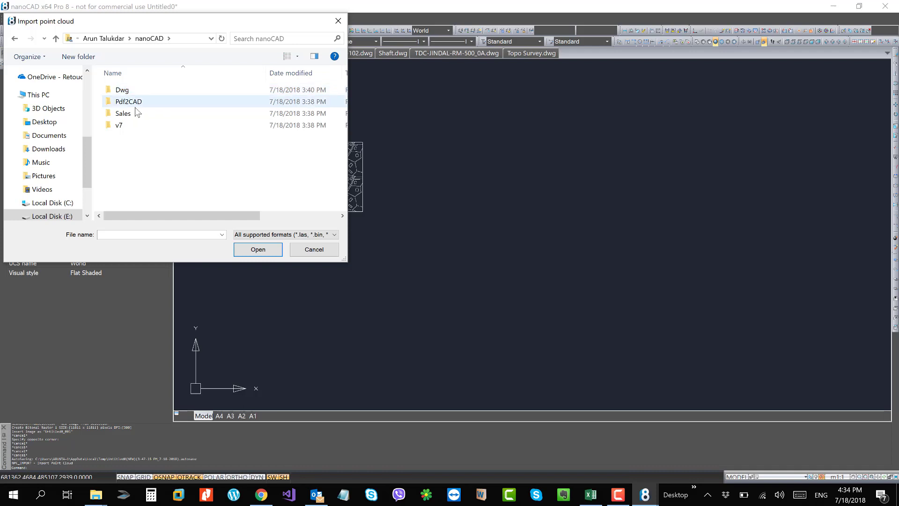
{"action": "left_click", "coordinate": [286, 235]}
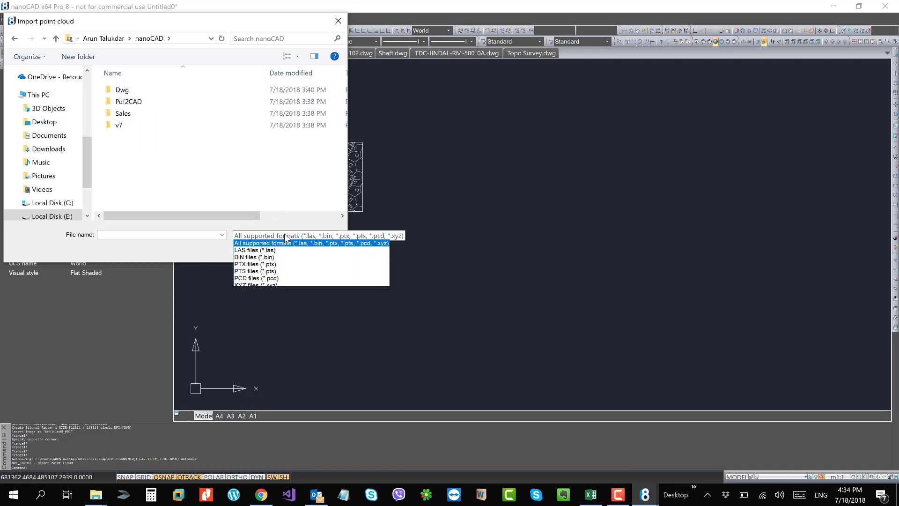
{"action": "left_click", "coordinate": [262, 243]}
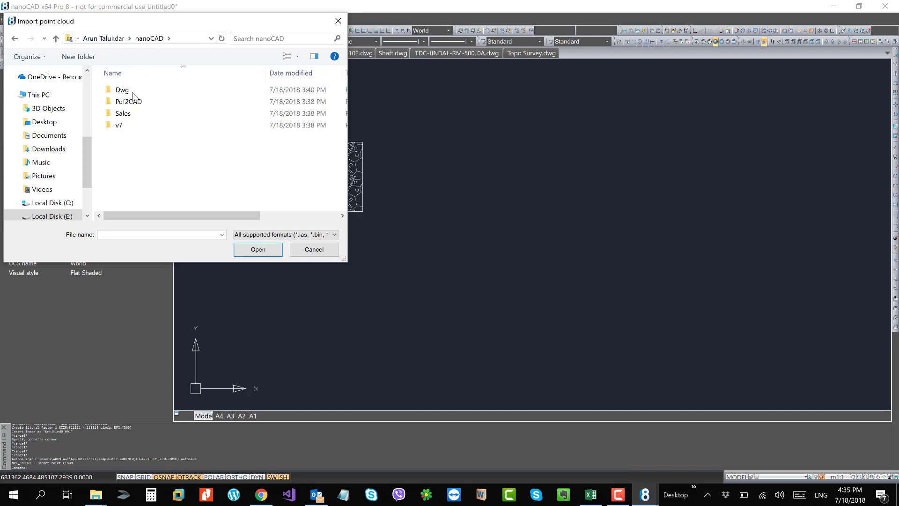
Step: Open 3D object.ptx from v7 > Point Cloud > Samples > Point clouds
{"action": "double_click", "coordinate": [131, 114]}
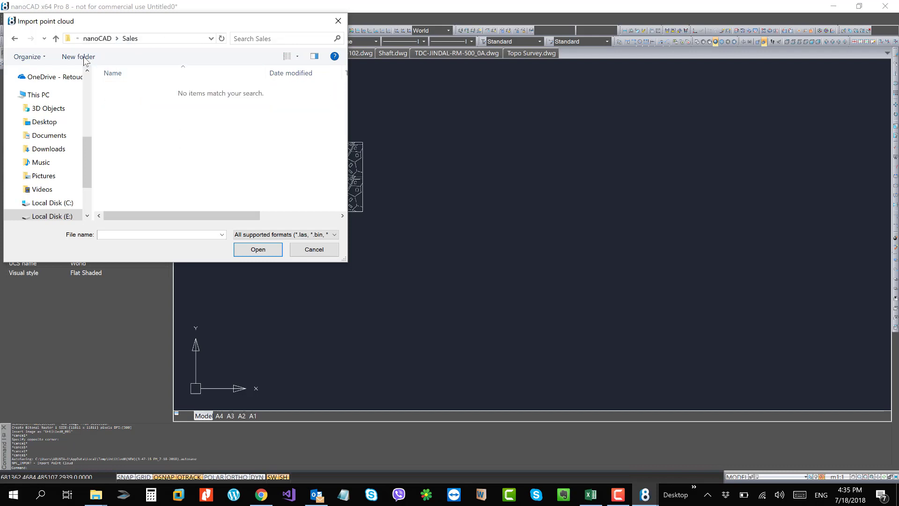
{"action": "left_click", "coordinate": [18, 41]}
{"action": "double_click", "coordinate": [122, 123]}
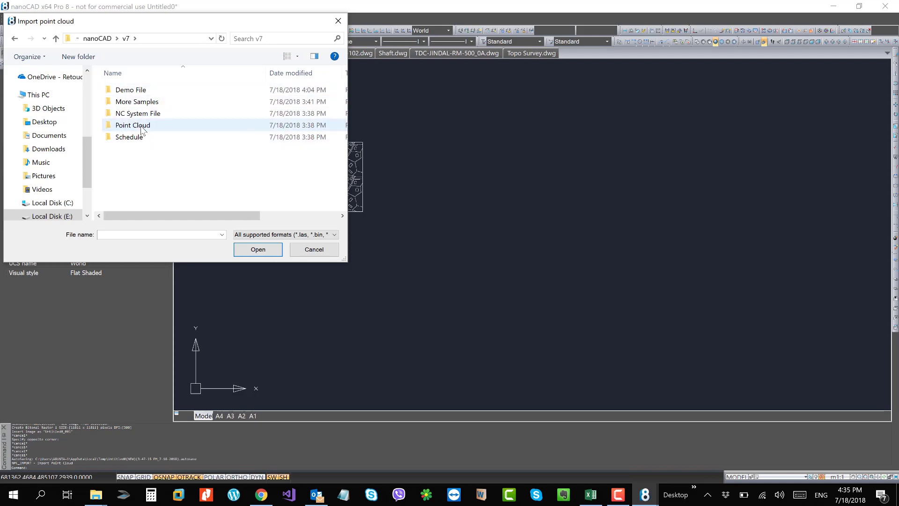
{"action": "double_click", "coordinate": [133, 125]}
{"action": "double_click", "coordinate": [137, 95]}
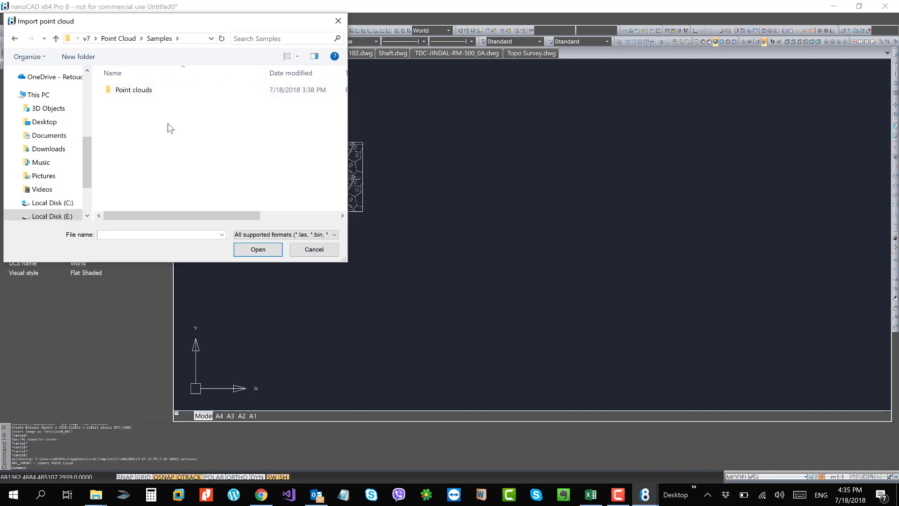
{"action": "double_click", "coordinate": [150, 89]}
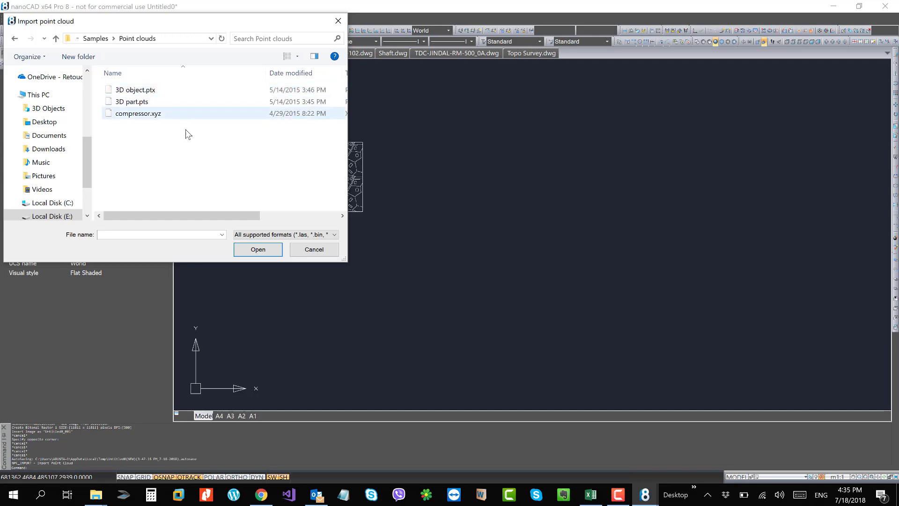
{"action": "left_click", "coordinate": [166, 90]}
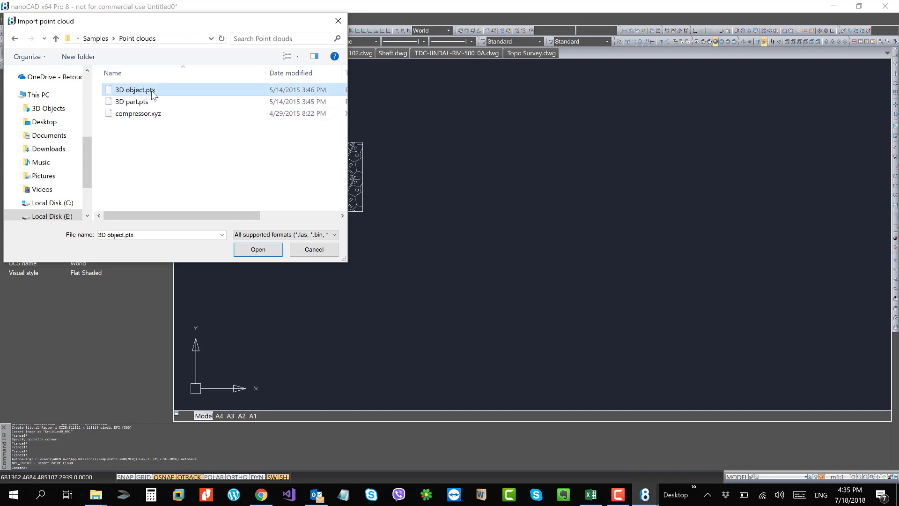
{"action": "left_click", "coordinate": [263, 252]}
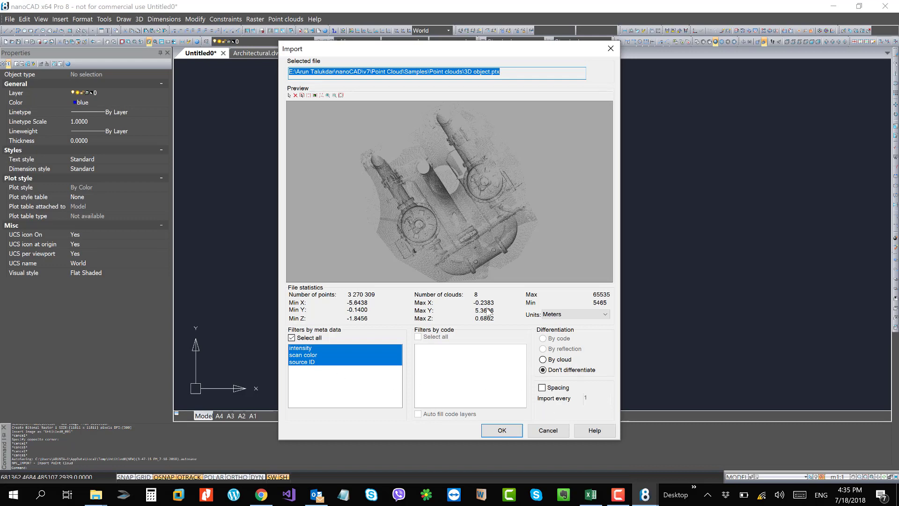
Step: Confirm importing 3D object.ptx and orbit the loaded cloud to view it in 3D
{"action": "left_click", "coordinate": [509, 433]}
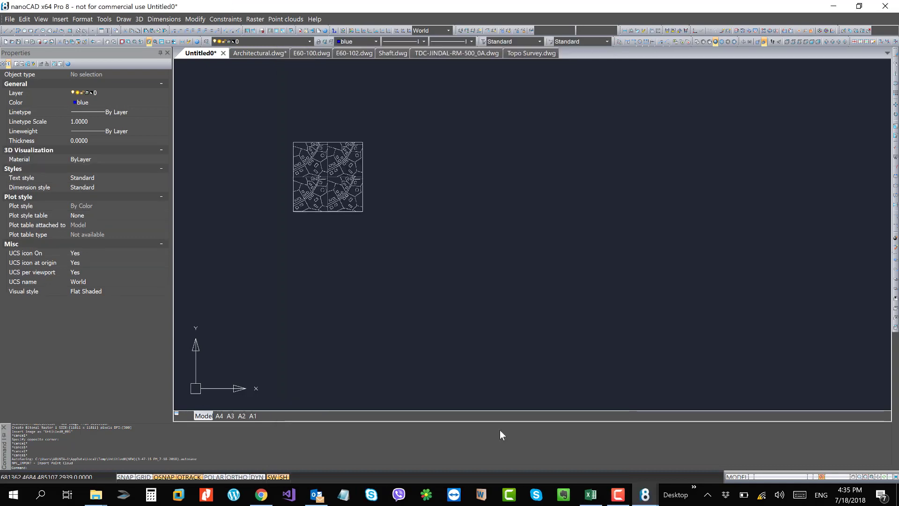
{"action": "scroll", "coordinate": [473, 306], "scroll_direction": "down", "scroll_amount": 2}
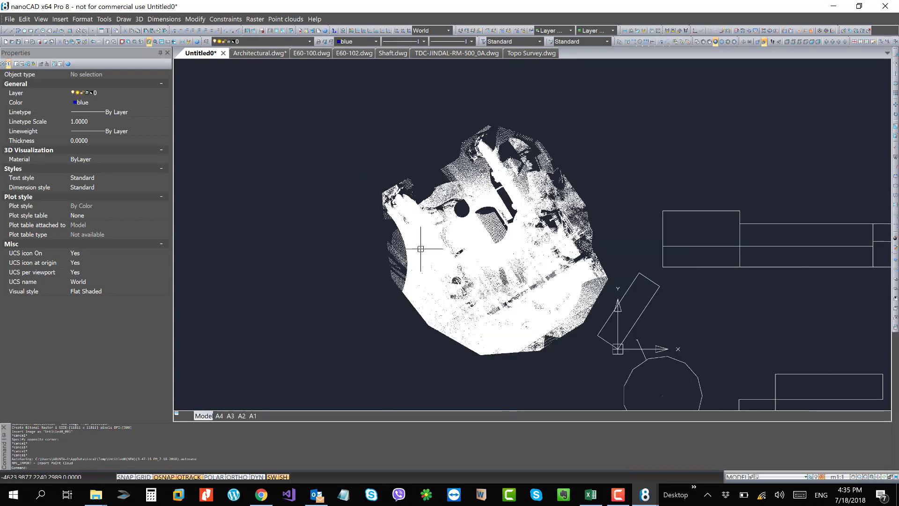
{"action": "middle_click_drag", "start_coordinate": [474, 306], "coordinate": [368, 268], "text": "shift"}
{"action": "scroll", "coordinate": [384, 210], "scroll_direction": "down", "scroll_amount": 4}
{"action": "scroll", "coordinate": [471, 276], "scroll_direction": "up", "scroll_amount": 4}
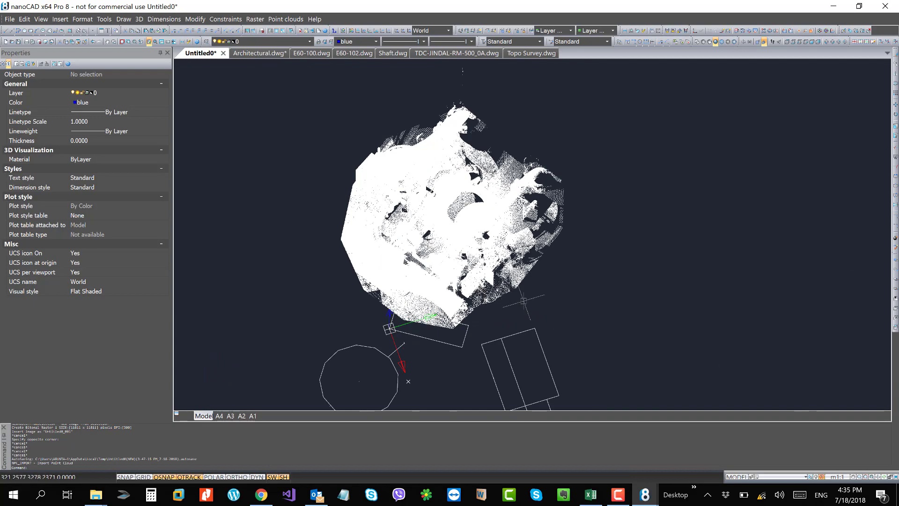
{"action": "middle_click_drag", "start_coordinate": [484, 305], "coordinate": [414, 306], "text": "shift"}
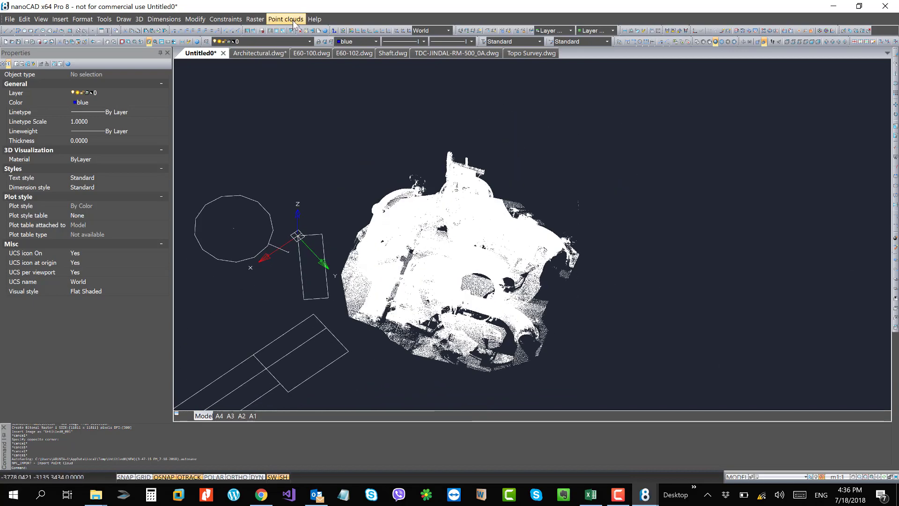
Step: Set the point cloud view mode Coloring Type to elevation, blue low to red high
{"action": "left_click", "coordinate": [255, 19]}
{"action": "mouse_move", "coordinate": [286, 19]}
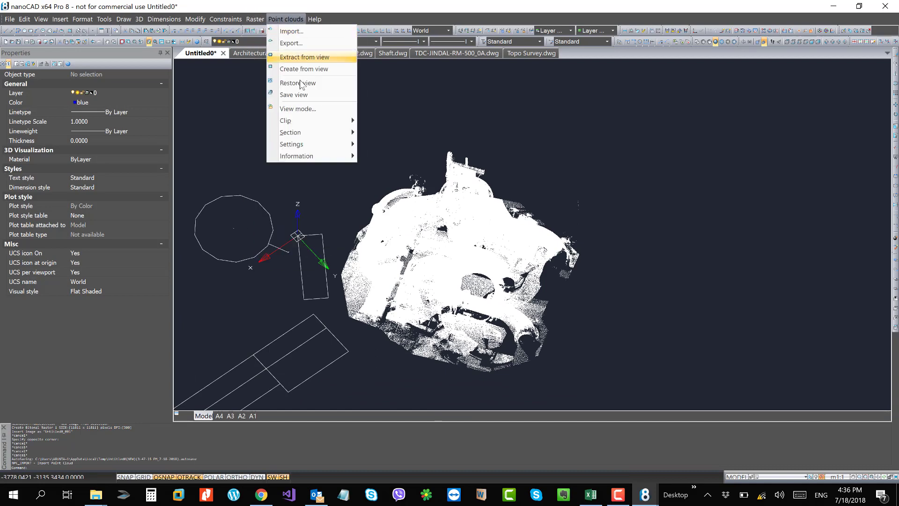
{"action": "left_click", "coordinate": [304, 106]}
{"action": "left_click", "coordinate": [396, 167]}
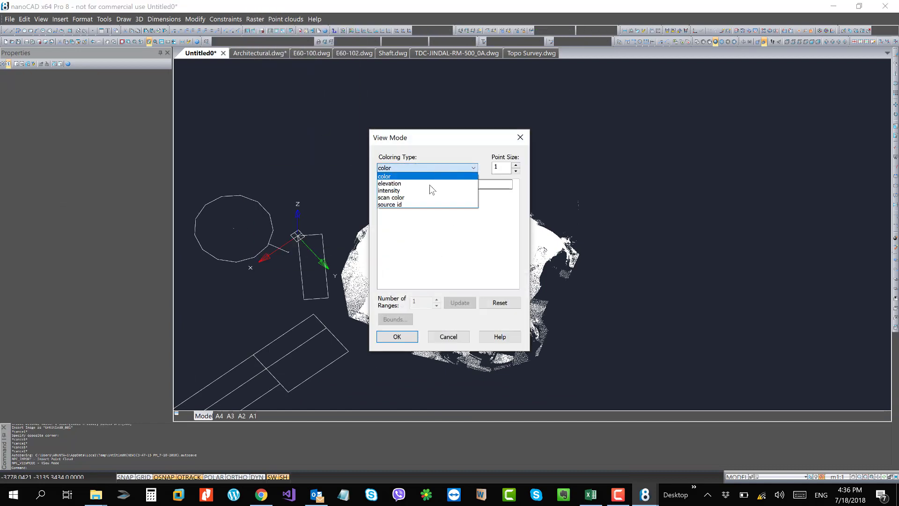
{"action": "left_click", "coordinate": [430, 184]}
{"action": "left_click", "coordinate": [404, 339]}
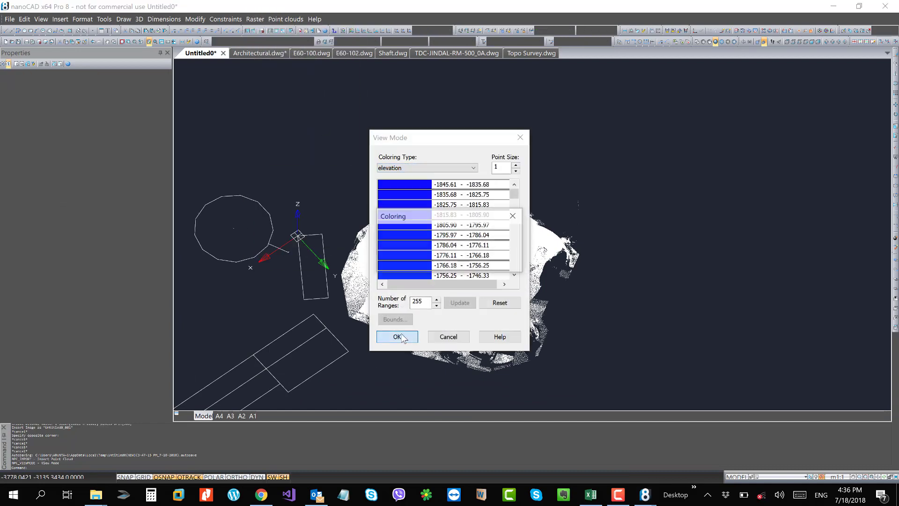
Step: Orbit, pan and zoom around the height-coloured point cloud to inspect the pipes
{"action": "scroll", "coordinate": [338, 223], "scroll_direction": "down", "scroll_amount": 2}
{"action": "scroll", "coordinate": [338, 223], "scroll_direction": "up", "scroll_amount": 3}
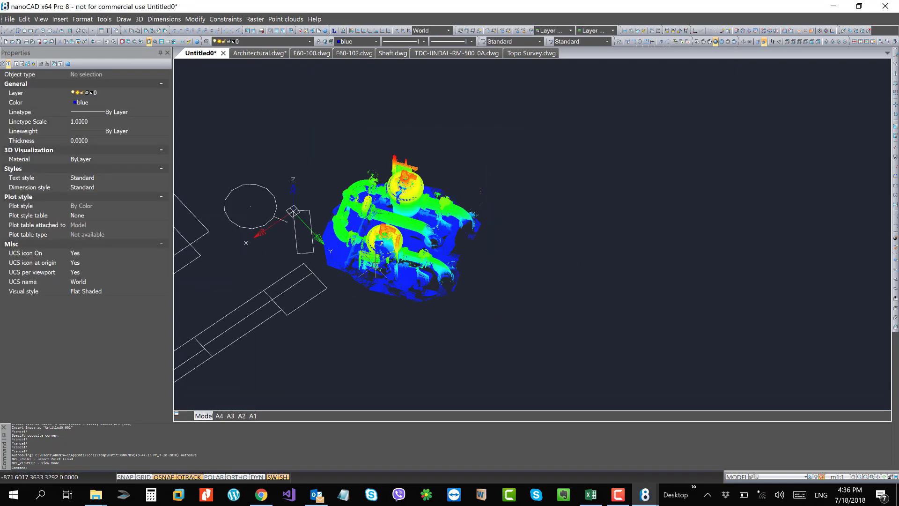
{"action": "middle_click_drag", "start_coordinate": [499, 305], "coordinate": [428, 309], "text": "shift"}
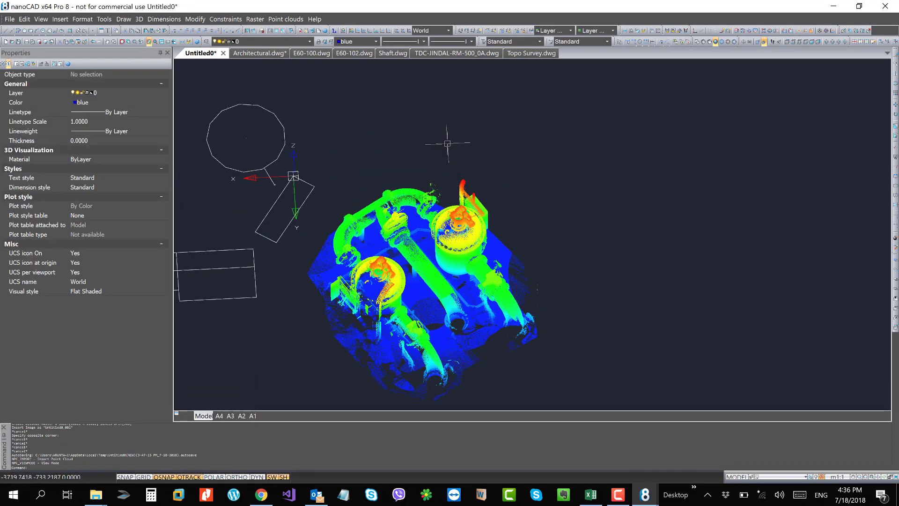
{"action": "scroll", "coordinate": [447, 143], "scroll_direction": "down", "scroll_amount": 3}
{"action": "scroll", "coordinate": [459, 243], "scroll_direction": "up", "scroll_amount": 3}
{"action": "middle_click_drag", "start_coordinate": [435, 254], "coordinate": [397, 243], "text": "shift"}
{"action": "scroll", "coordinate": [311, 228], "scroll_direction": "up", "scroll_amount": 5}
{"action": "middle_click_drag", "start_coordinate": [355, 305], "coordinate": [327, 290], "text": "shift"}
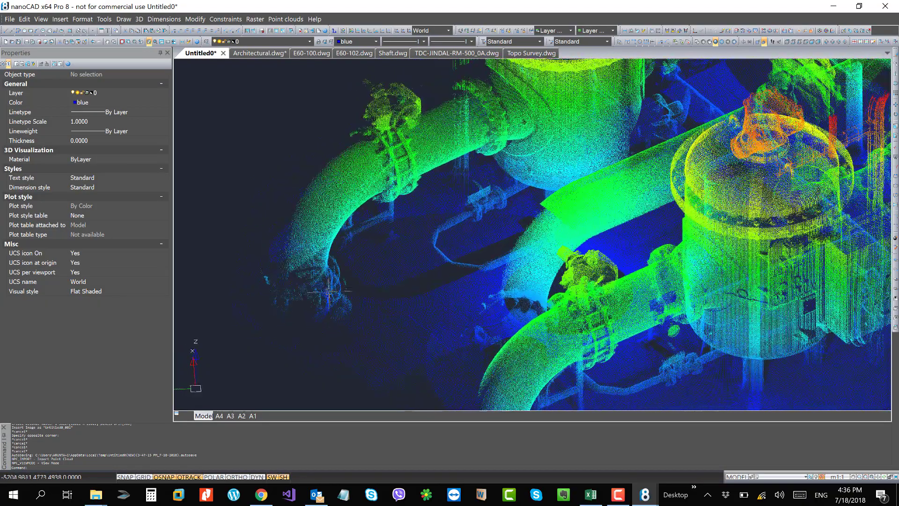
{"action": "scroll", "coordinate": [460, 269], "scroll_direction": "up", "scroll_amount": 5}
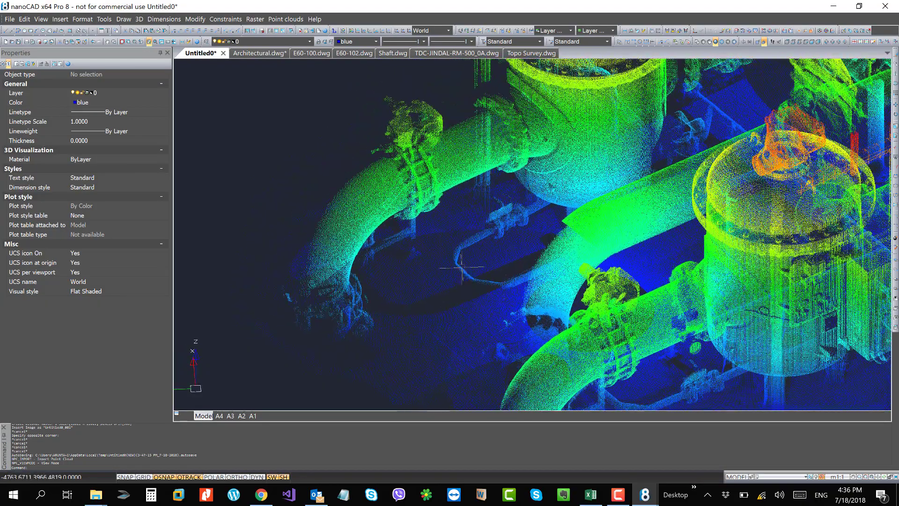
{"action": "scroll", "coordinate": [460, 245], "scroll_direction": "down", "scroll_amount": 3}
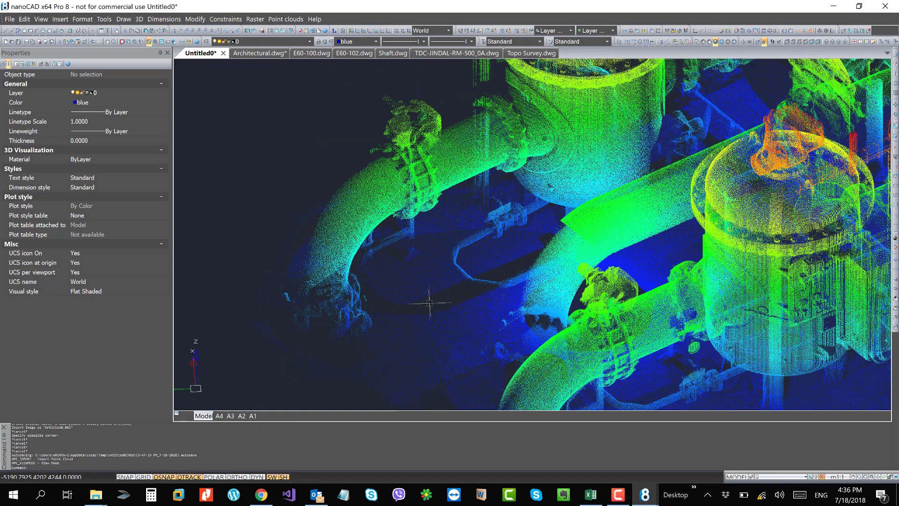
{"action": "middle_click_drag", "start_coordinate": [429, 304], "coordinate": [456, 265]}
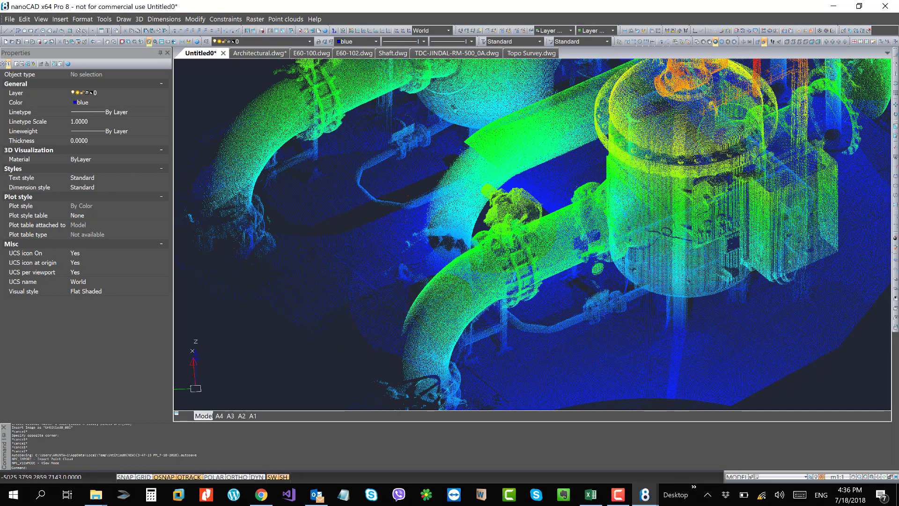
{"action": "middle_click_drag", "start_coordinate": [504, 200], "coordinate": [478, 258]}
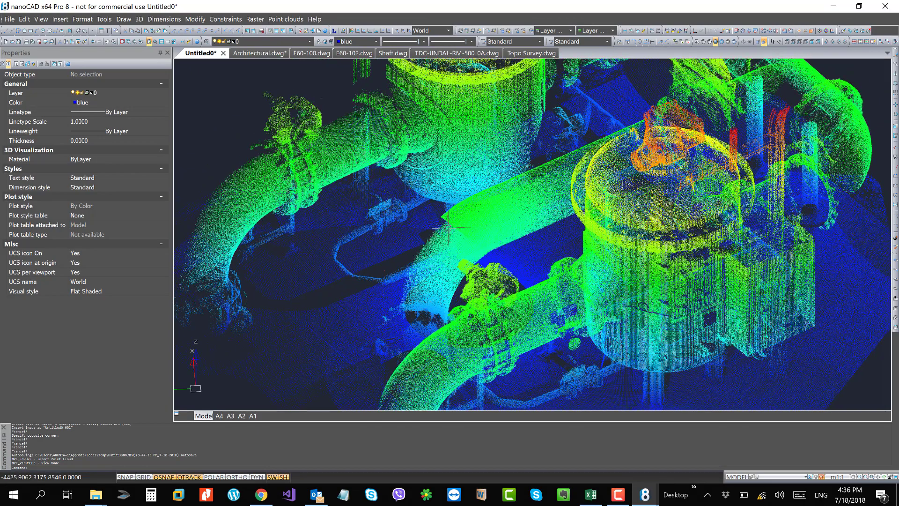
{"action": "scroll", "coordinate": [448, 228], "scroll_direction": "down", "scroll_amount": 1}
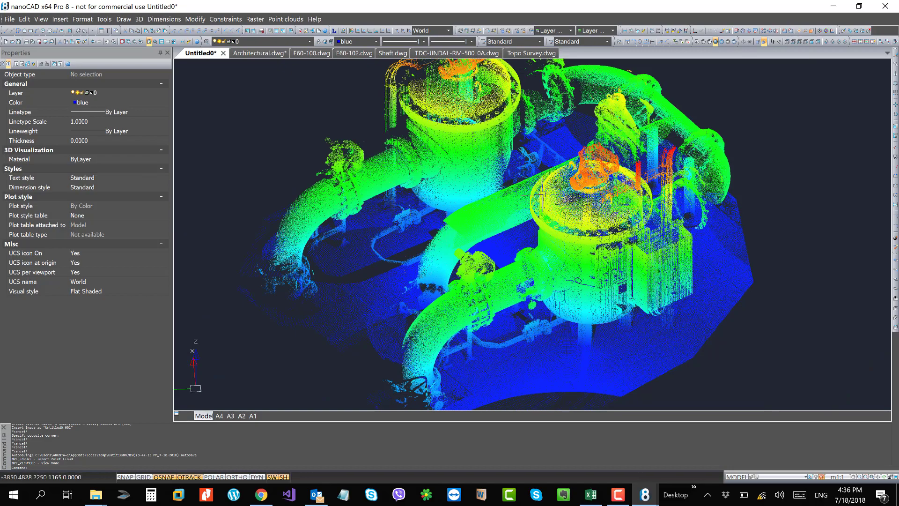
{"action": "scroll", "coordinate": [455, 159], "scroll_direction": "up", "scroll_amount": 5}
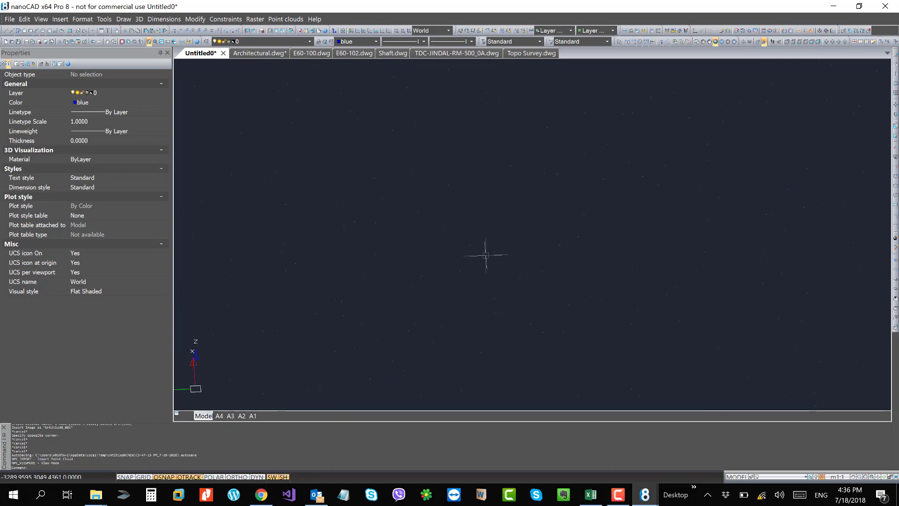
{"action": "scroll", "coordinate": [486, 255], "scroll_direction": "down", "scroll_amount": 5}
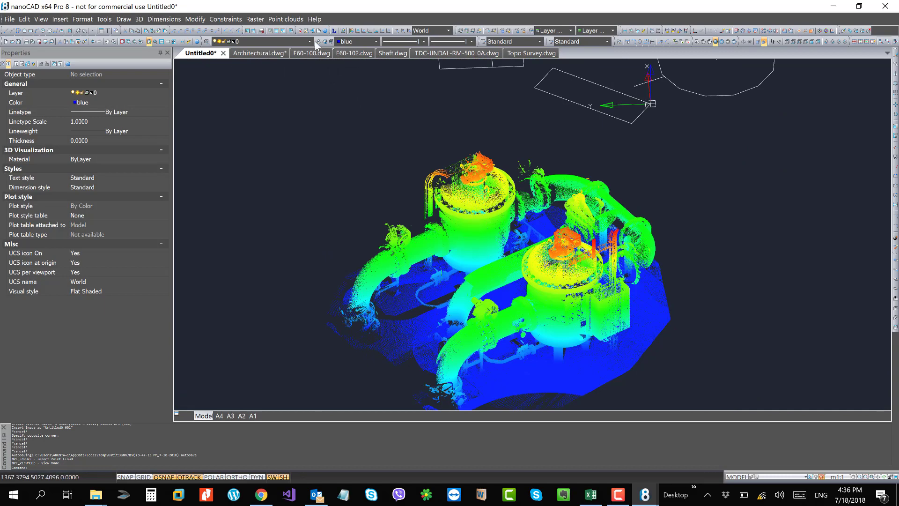
{"action": "middle_click_drag", "start_coordinate": [470, 192], "coordinate": [407, 155]}
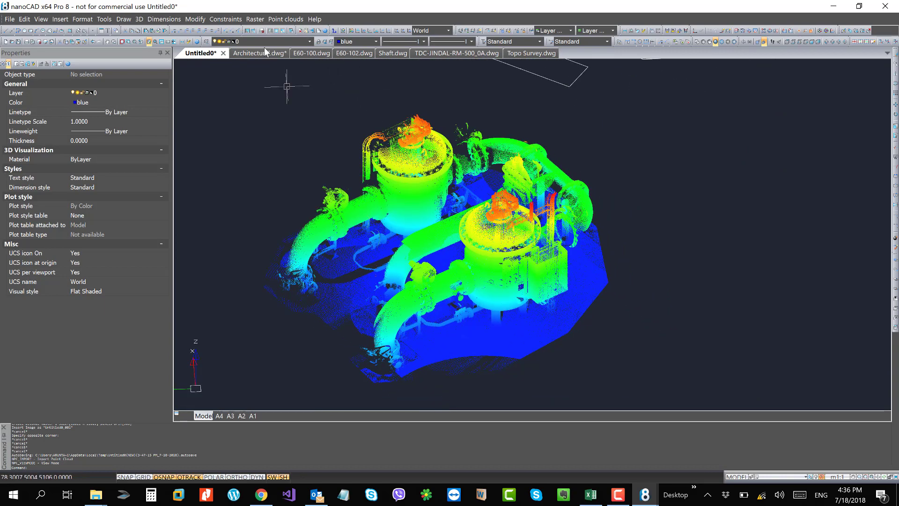
{"action": "left_click", "coordinate": [284, 20]}
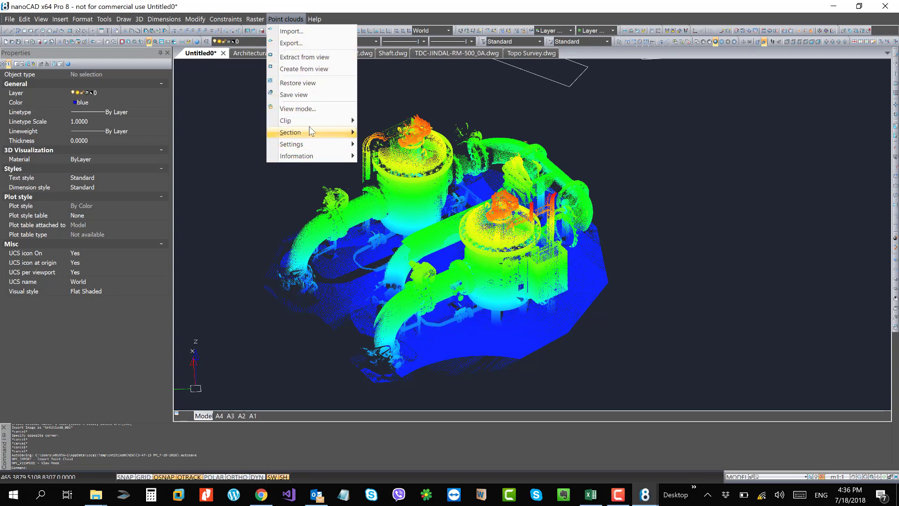
Step: Toggle Zoom extents after import in the point cloud settings, then pan the drawing
{"action": "mouse_move", "coordinate": [305, 144]}
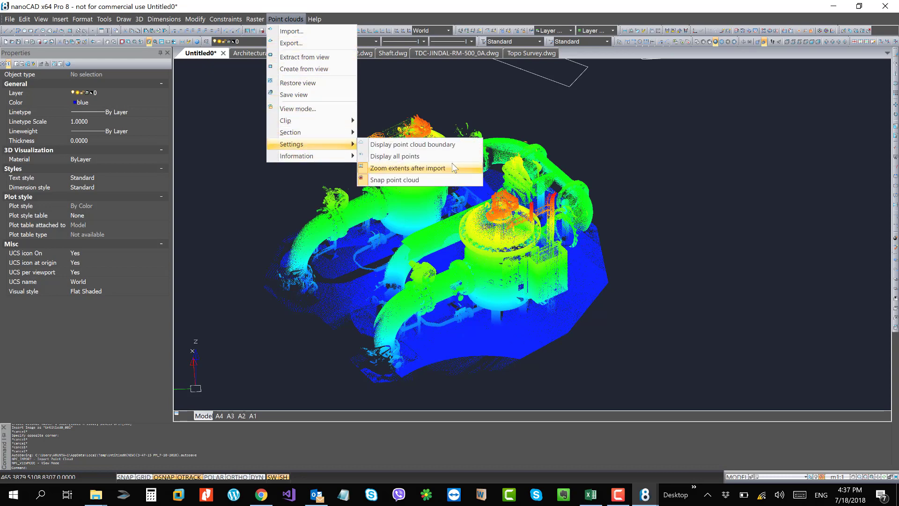
{"action": "left_click", "coordinate": [470, 105]}
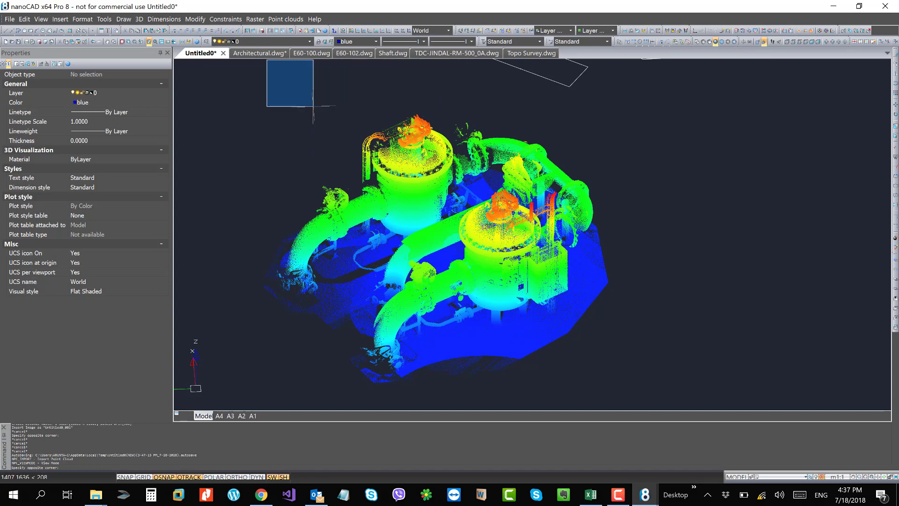
{"action": "scroll", "coordinate": [321, 125], "scroll_direction": "down", "scroll_amount": 3}
{"action": "middle_click_drag", "start_coordinate": [412, 163], "coordinate": [433, 187]}
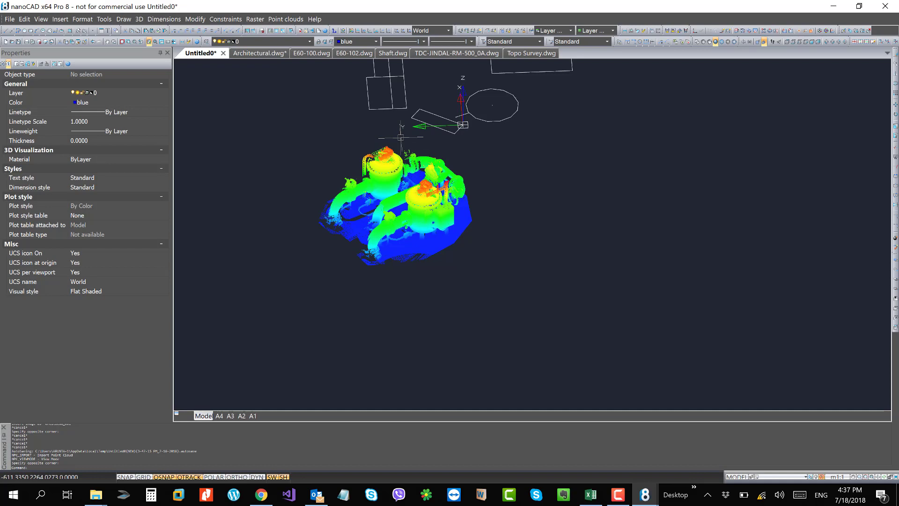
{"action": "middle_click_drag", "start_coordinate": [403, 155], "coordinate": [380, 152]}
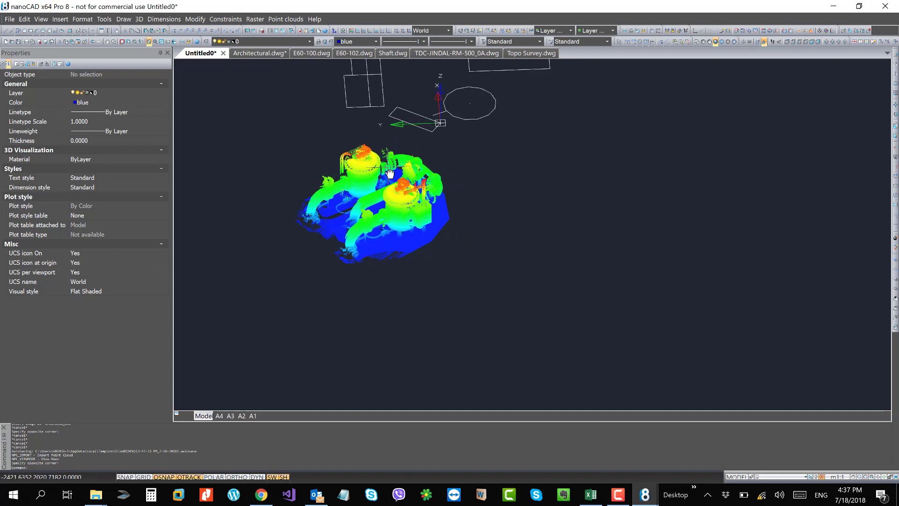
{"action": "left_click", "coordinate": [451, 53]}
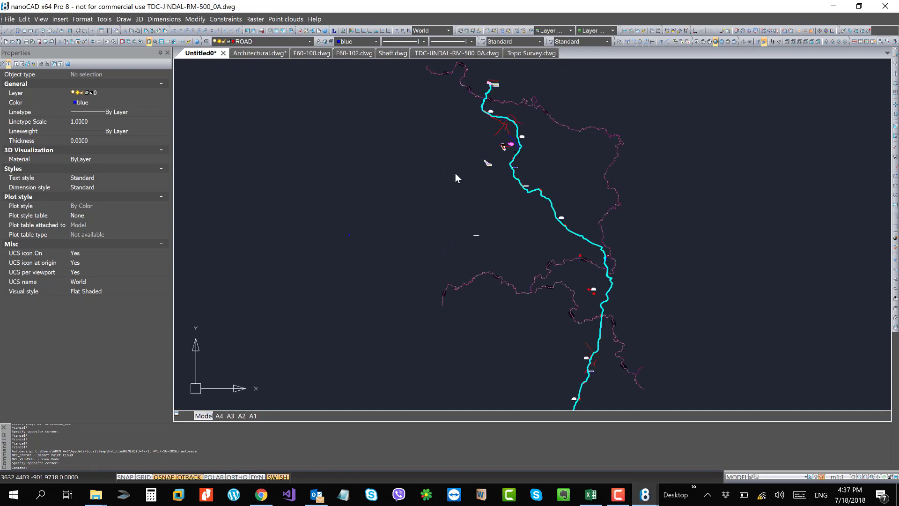
{"action": "scroll", "coordinate": [408, 184], "scroll_direction": "down", "scroll_amount": 2}
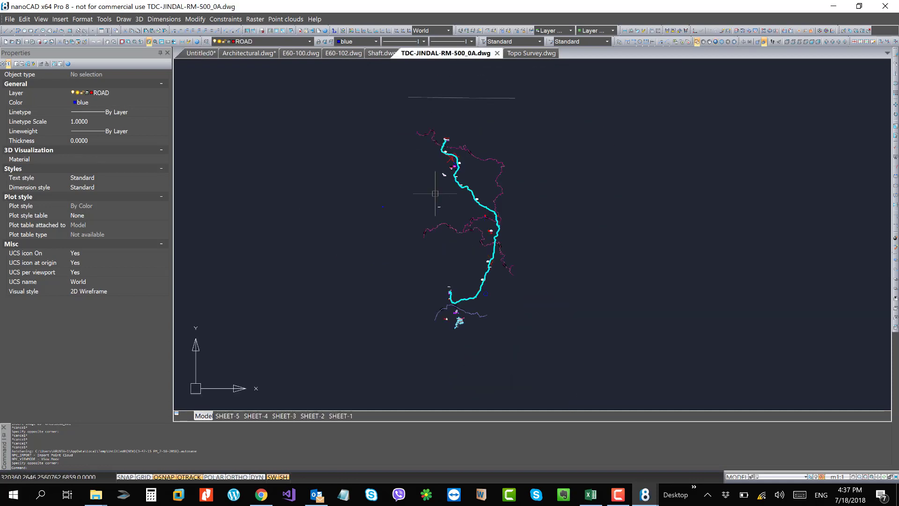
{"action": "scroll", "coordinate": [435, 194], "scroll_direction": "up", "scroll_amount": 5}
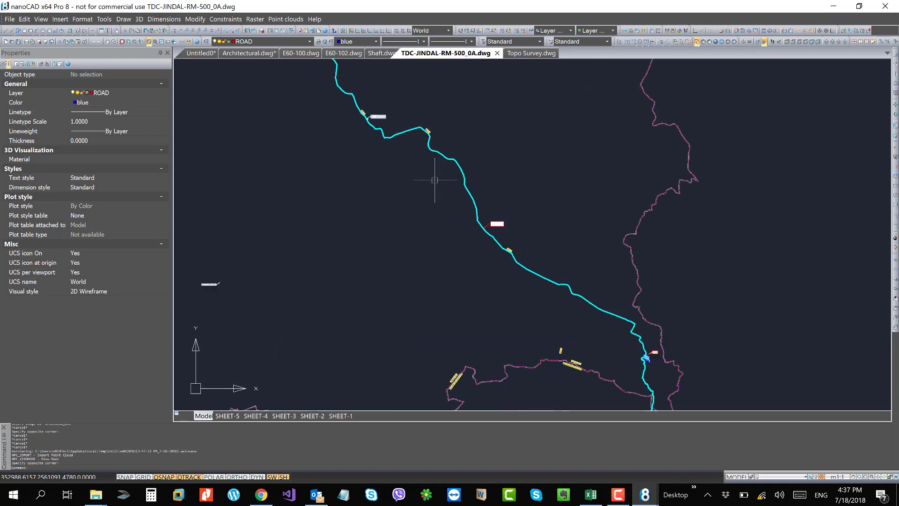
{"action": "scroll", "coordinate": [435, 180], "scroll_direction": "up", "scroll_amount": 2}
{"action": "mouse_move", "coordinate": [434, 180]}
{"action": "middle_mouse_down"}
{"action": "mouse_move", "coordinate": [503, 237]}
{"action": "mouse_move", "coordinate": [400, 140]}
{"action": "mouse_move", "coordinate": [423, 239]}
{"action": "middle_mouse_up"}
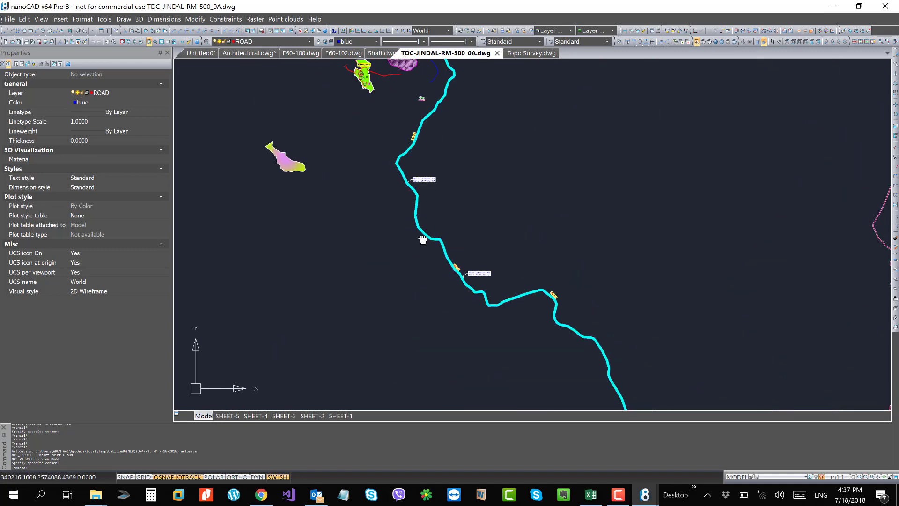
{"action": "scroll", "coordinate": [435, 140], "scroll_direction": "down", "scroll_amount": 4}
{"action": "middle_click_drag", "start_coordinate": [452, 140], "coordinate": [493, 285]}
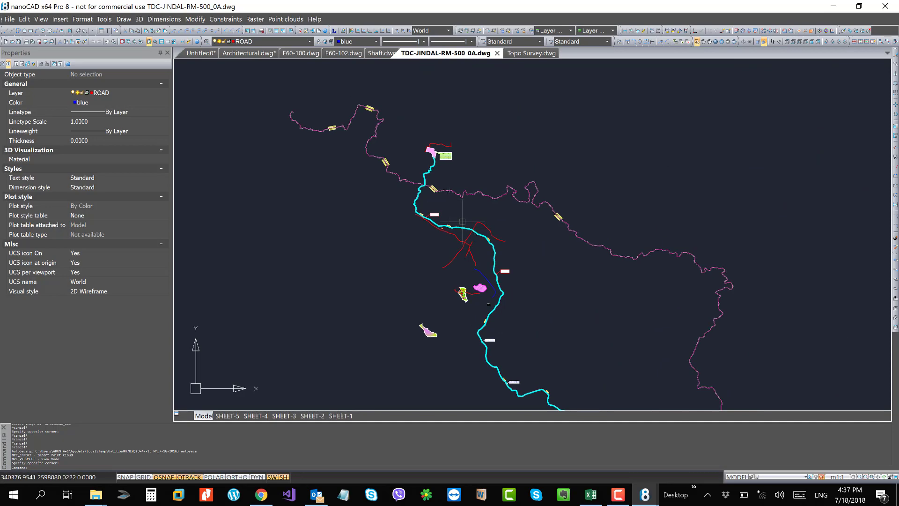
{"action": "mouse_move", "coordinate": [463, 221]}
{"action": "middle_mouse_down"}
{"action": "mouse_move", "coordinate": [415, 184]}
{"action": "mouse_move", "coordinate": [361, 112]}
{"action": "middle_mouse_up"}
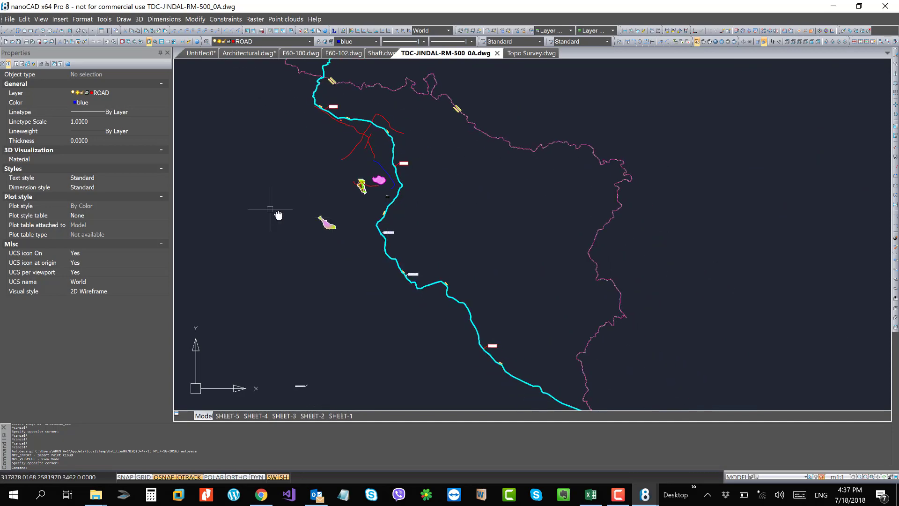
{"action": "mouse_move", "coordinate": [278, 215]}
{"action": "middle_mouse_down"}
{"action": "mouse_move", "coordinate": [551, 219]}
{"action": "mouse_move", "coordinate": [290, 136]}
{"action": "middle_mouse_up"}
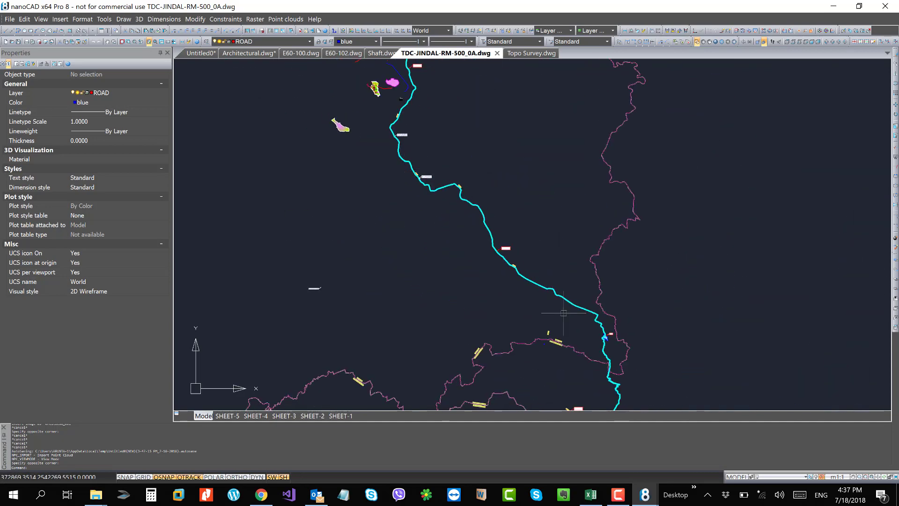
{"action": "middle_click_drag", "start_coordinate": [564, 313], "coordinate": [469, 141]}
{"action": "mouse_move", "coordinate": [524, 293]}
{"action": "middle_mouse_down"}
{"action": "mouse_move", "coordinate": [508, 182]}
{"action": "mouse_move", "coordinate": [541, 183]}
{"action": "middle_mouse_up"}
{"action": "mouse_move", "coordinate": [465, 305]}
{"action": "middle_mouse_down"}
{"action": "mouse_move", "coordinate": [486, 241]}
{"action": "mouse_move", "coordinate": [504, 231]}
{"action": "middle_mouse_up"}
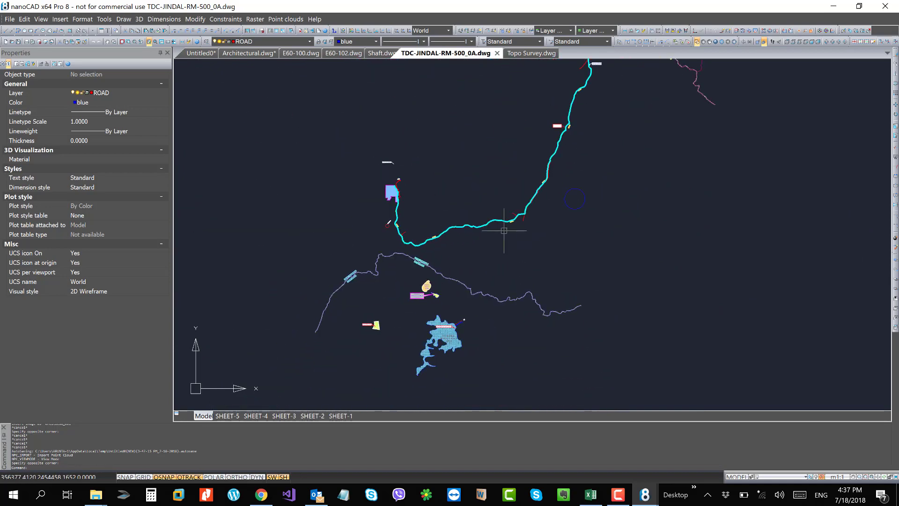
{"action": "scroll", "coordinate": [449, 323], "scroll_direction": "up", "scroll_amount": 3}
{"action": "mouse_move", "coordinate": [449, 305]}
{"action": "middle_mouse_down"}
{"action": "mouse_move", "coordinate": [450, 337]}
{"action": "mouse_move", "coordinate": [449, 301]}
{"action": "mouse_move", "coordinate": [354, 449]}
{"action": "middle_mouse_up"}
{"action": "scroll", "coordinate": [449, 337], "scroll_direction": "down", "scroll_amount": 3}
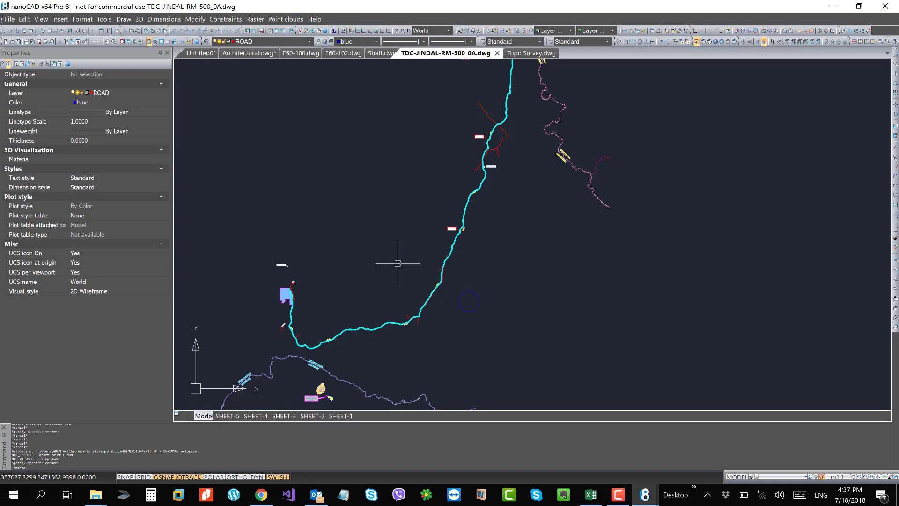
{"action": "middle_click_drag", "start_coordinate": [407, 285], "coordinate": [411, 359]}
{"action": "middle_click_drag", "start_coordinate": [422, 211], "coordinate": [441, 284]}
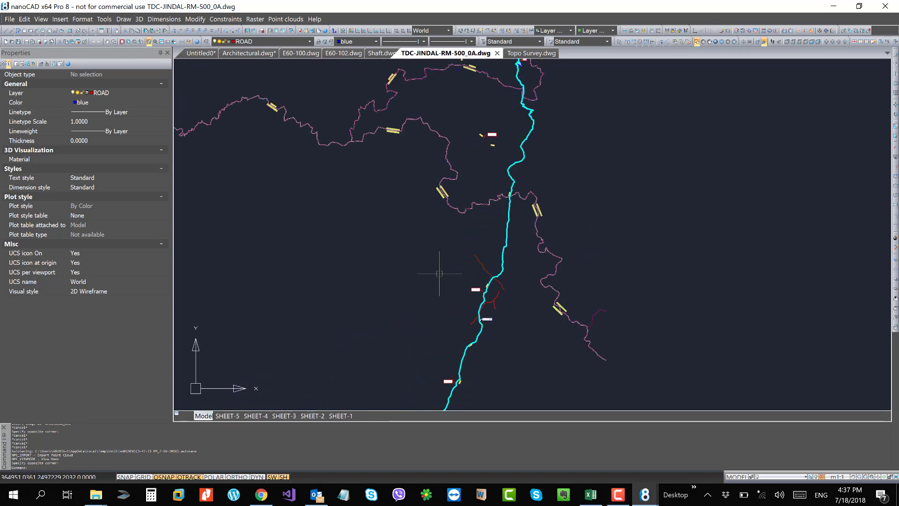
{"action": "middle_click_drag", "start_coordinate": [352, 233], "coordinate": [411, 240]}
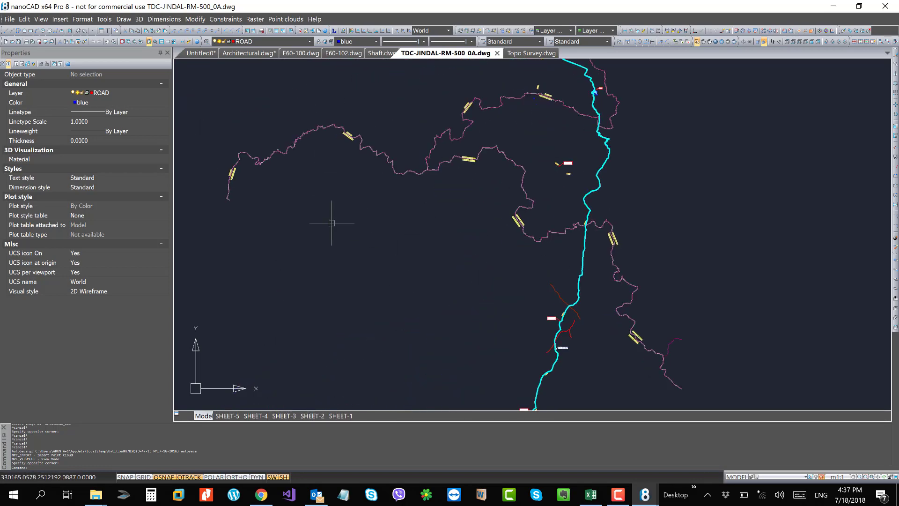
{"action": "mouse_move", "coordinate": [341, 237]}
{"action": "middle_mouse_down"}
{"action": "mouse_move", "coordinate": [316, 243]}
{"action": "mouse_move", "coordinate": [718, 241]}
{"action": "mouse_move", "coordinate": [378, 245]}
{"action": "mouse_move", "coordinate": [273, 227]}
{"action": "mouse_move", "coordinate": [616, 227]}
{"action": "mouse_move", "coordinate": [367, 195]}
{"action": "mouse_move", "coordinate": [293, 156]}
{"action": "mouse_move", "coordinate": [630, 237]}
{"action": "mouse_move", "coordinate": [335, 257]}
{"action": "middle_mouse_up"}
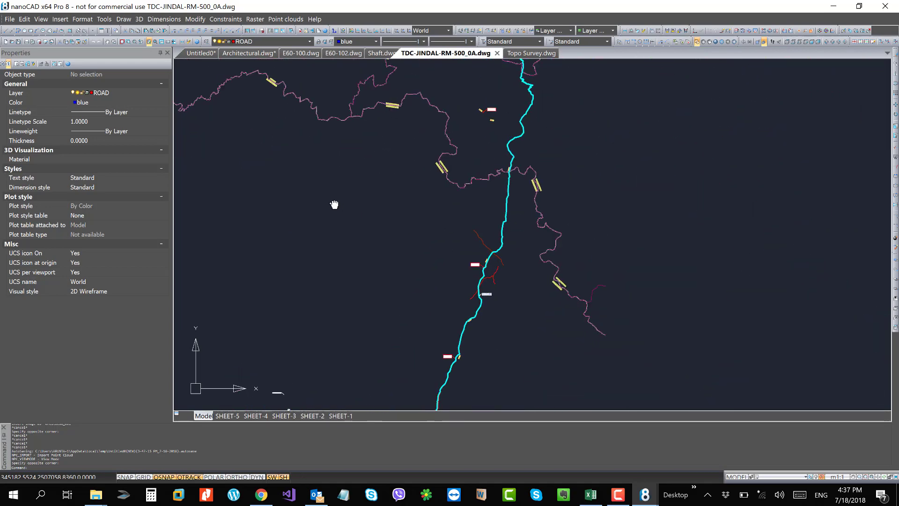
{"action": "left_click", "coordinate": [222, 126]}
{"action": "left_click", "coordinate": [402, 261]}
{"action": "left_click", "coordinate": [401, 260]}
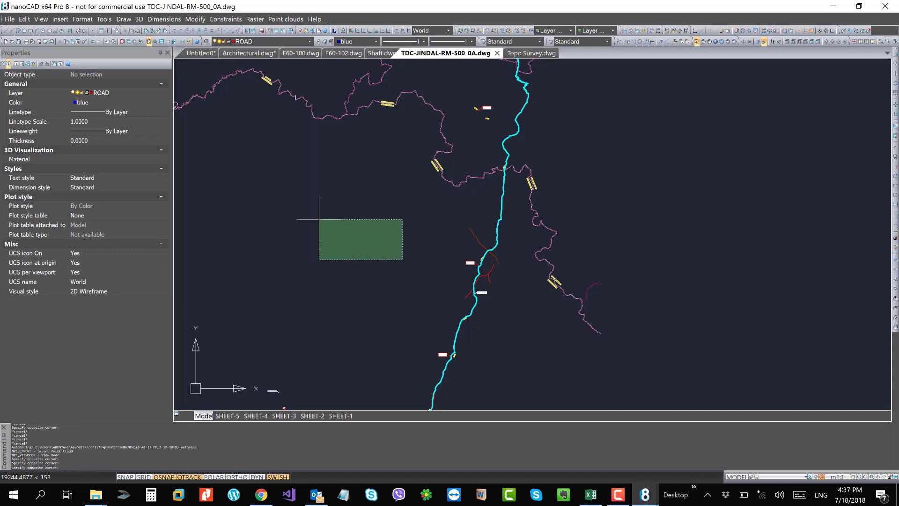
{"action": "mouse_move", "coordinate": [313, 209]}
{"action": "middle_mouse_down"}
{"action": "mouse_move", "coordinate": [477, 233]}
{"action": "mouse_move", "coordinate": [217, 210]}
{"action": "mouse_move", "coordinate": [327, 250]}
{"action": "mouse_move", "coordinate": [589, 218]}
{"action": "middle_mouse_up"}
{"action": "left_click", "coordinate": [393, 195]}
{"action": "scroll", "coordinate": [411, 215], "scroll_direction": "down", "scroll_amount": 2}
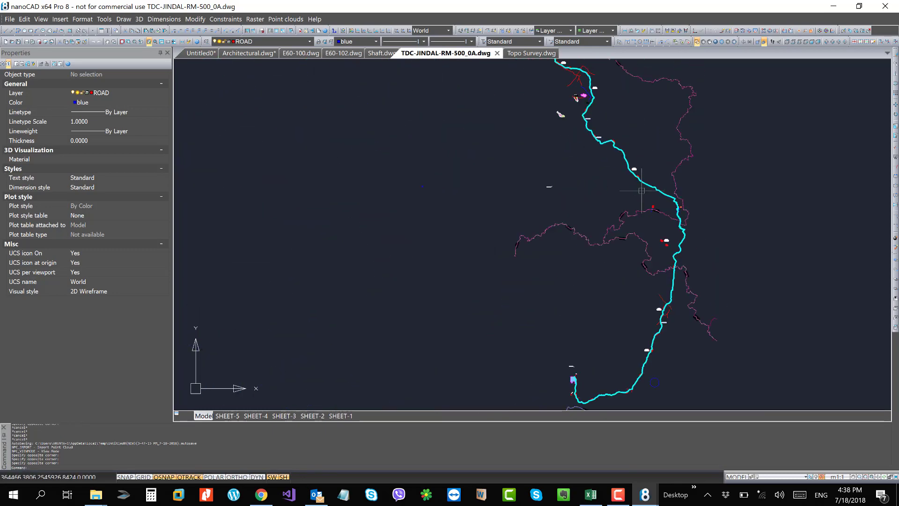
{"action": "middle_click_drag", "start_coordinate": [644, 169], "coordinate": [582, 195]}
{"action": "scroll", "coordinate": [464, 146], "scroll_direction": "up", "scroll_amount": 3}
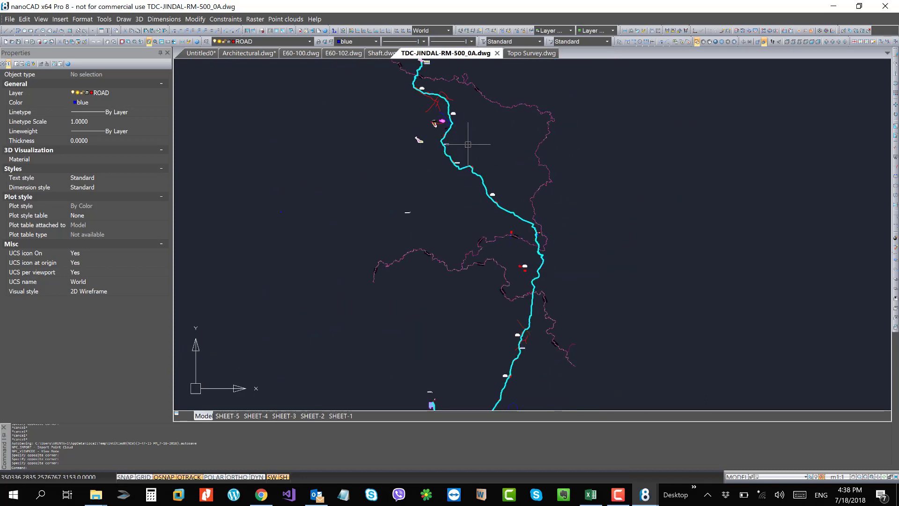
{"action": "scroll", "coordinate": [472, 148], "scroll_direction": "up", "scroll_amount": 2}
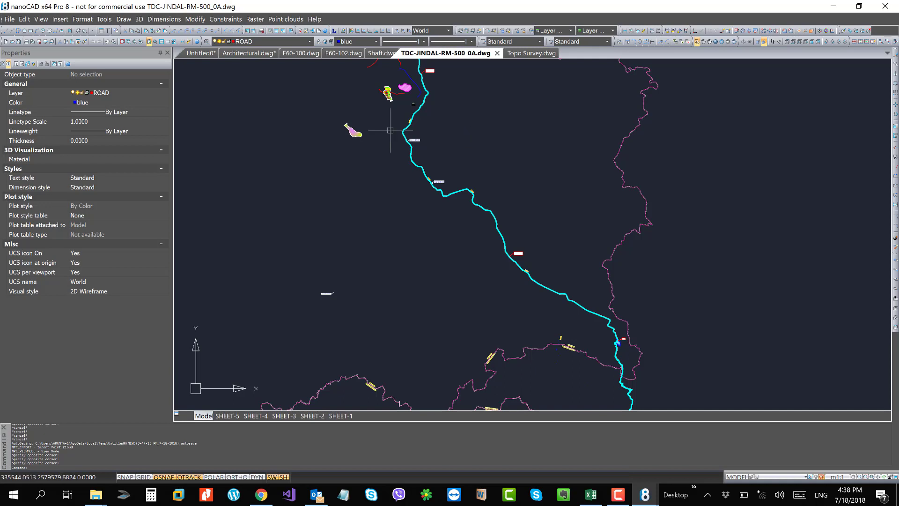
{"action": "mouse_move", "coordinate": [364, 121]}
{"action": "middle_mouse_down"}
{"action": "mouse_move", "coordinate": [463, 144]}
{"action": "mouse_move", "coordinate": [598, 158]}
{"action": "mouse_move", "coordinate": [495, 220]}
{"action": "middle_mouse_up"}
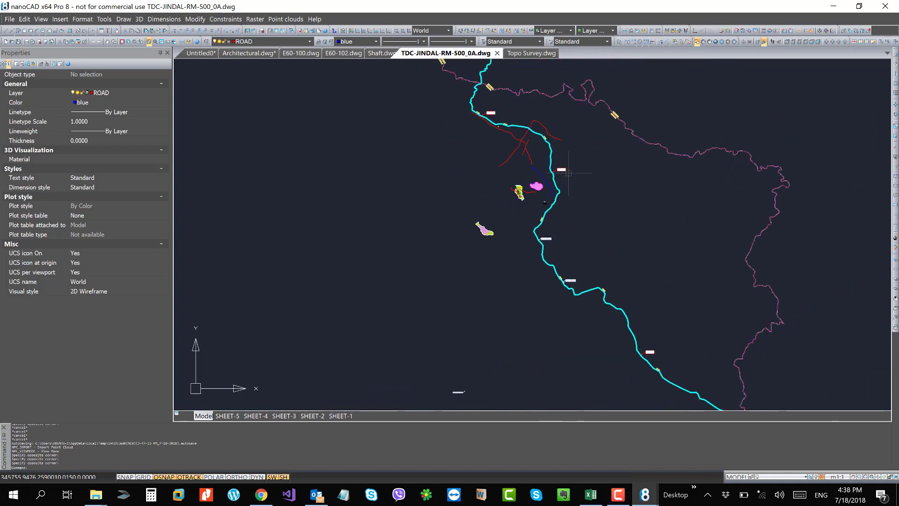
{"action": "mouse_move", "coordinate": [620, 213]}
{"action": "middle_mouse_down"}
{"action": "mouse_move", "coordinate": [581, 190]}
{"action": "mouse_move", "coordinate": [553, 112]}
{"action": "middle_mouse_up"}
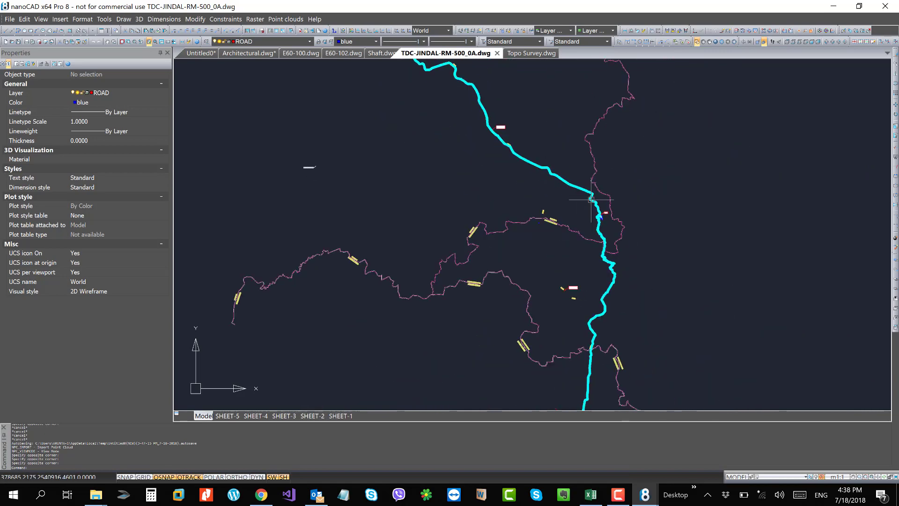
{"action": "middle_click_drag", "start_coordinate": [652, 271], "coordinate": [659, 146]}
{"action": "middle_click_drag", "start_coordinate": [590, 241], "coordinate": [543, 164]}
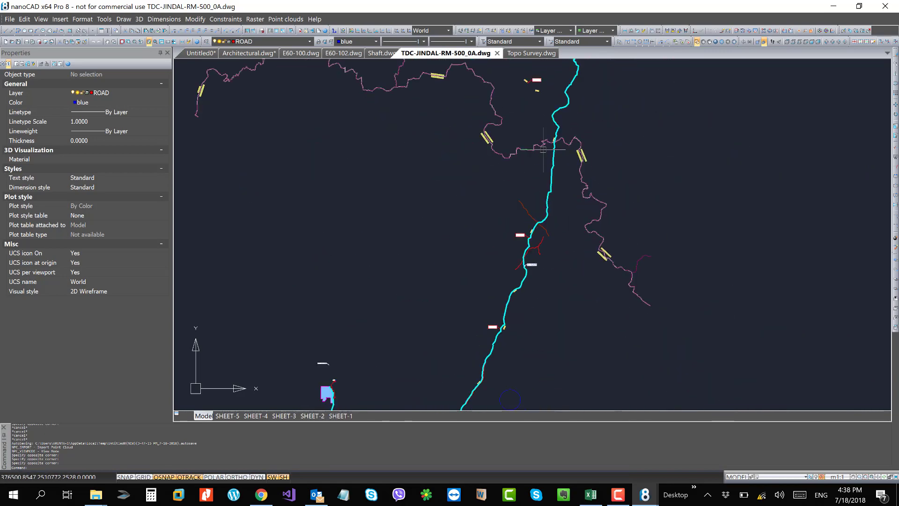
{"action": "mouse_move", "coordinate": [584, 238]}
{"action": "middle_mouse_down"}
{"action": "mouse_move", "coordinate": [583, 60]}
{"action": "mouse_move", "coordinate": [556, 173]}
{"action": "mouse_move", "coordinate": [553, 166]}
{"action": "middle_mouse_up"}
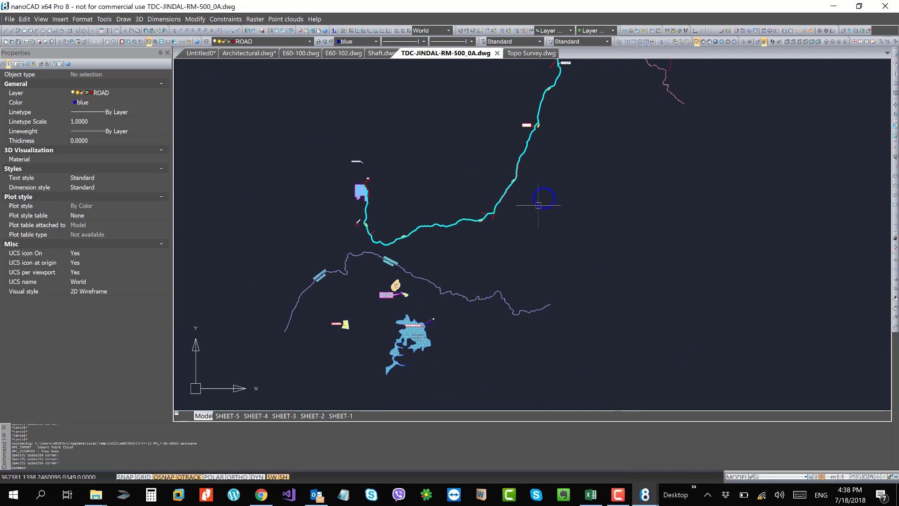
{"action": "middle_click_drag", "start_coordinate": [357, 131], "coordinate": [355, 186]}
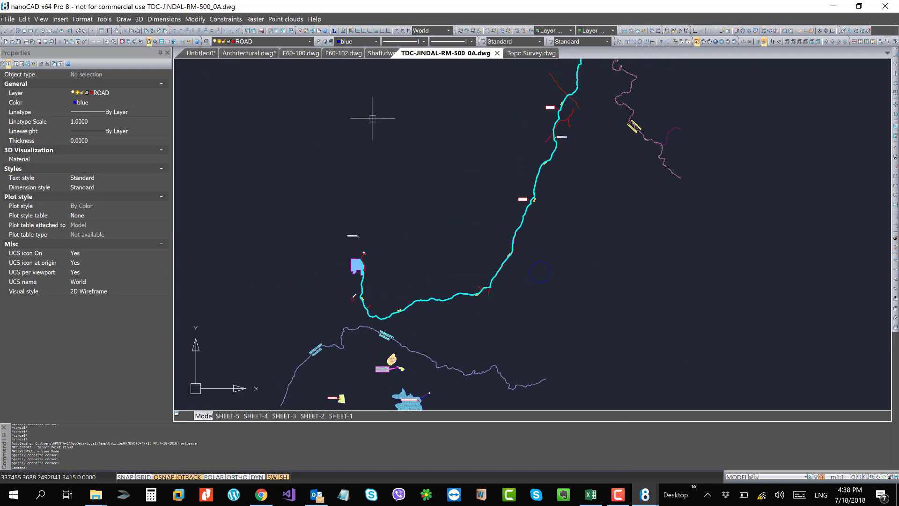
{"action": "left_click", "coordinate": [315, 20]}
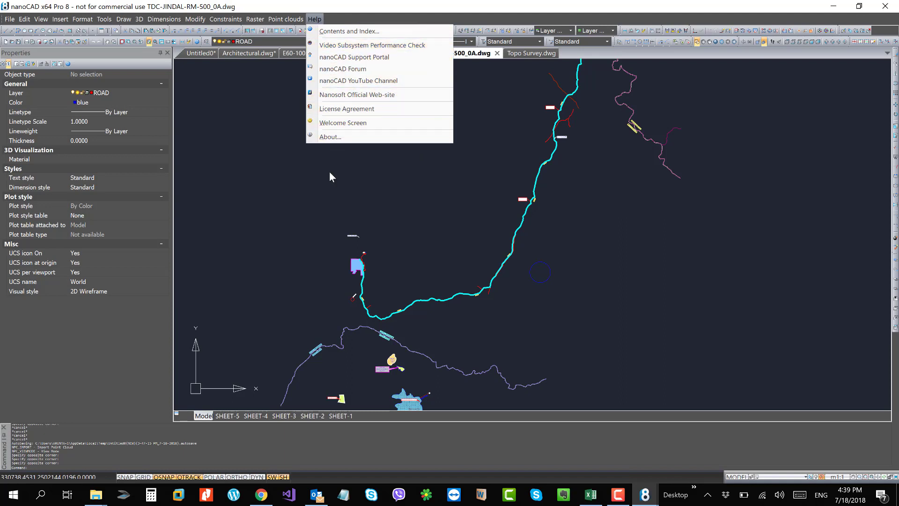
{"action": "left_click", "coordinate": [325, 185]}
{"action": "left_click", "coordinate": [419, 185]}
{"action": "left_click", "coordinate": [361, 118]}
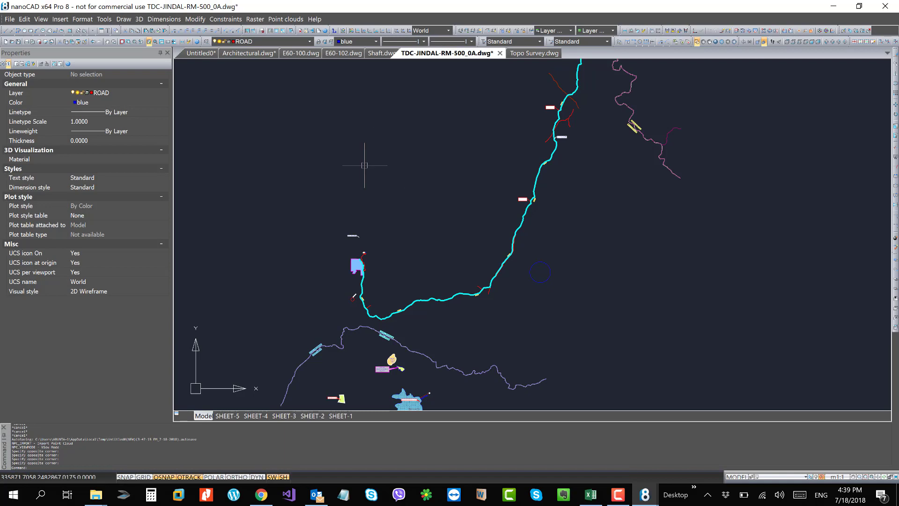
{"action": "scroll", "coordinate": [353, 164], "scroll_direction": "down", "scroll_amount": 3}
{"action": "middle_click_drag", "start_coordinate": [353, 164], "coordinate": [409, 234]}
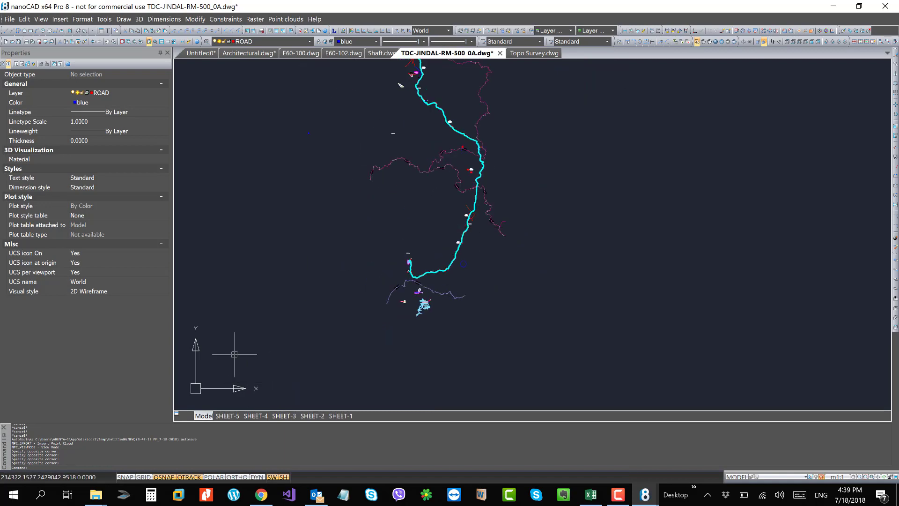
{"action": "middle_click_drag", "start_coordinate": [285, 175], "coordinate": [329, 211]}
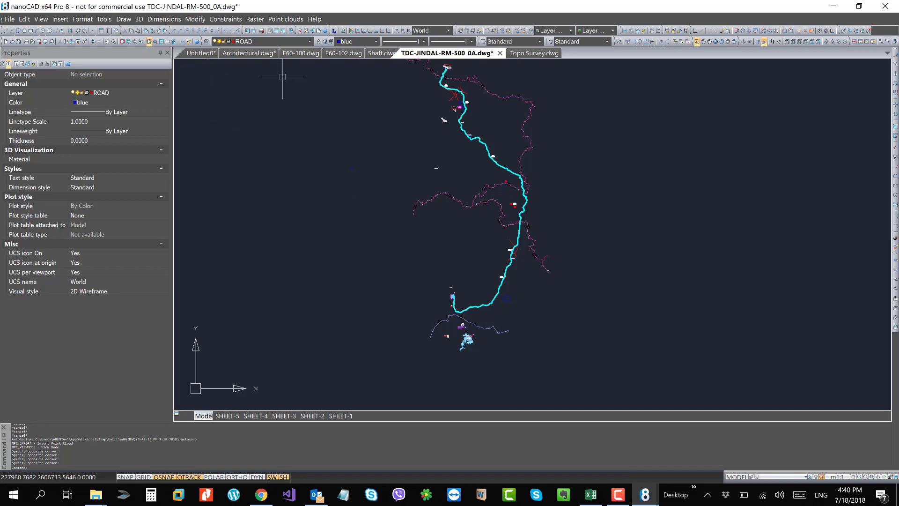
{"action": "scroll", "coordinate": [413, 122], "scroll_direction": "down", "scroll_amount": 4}
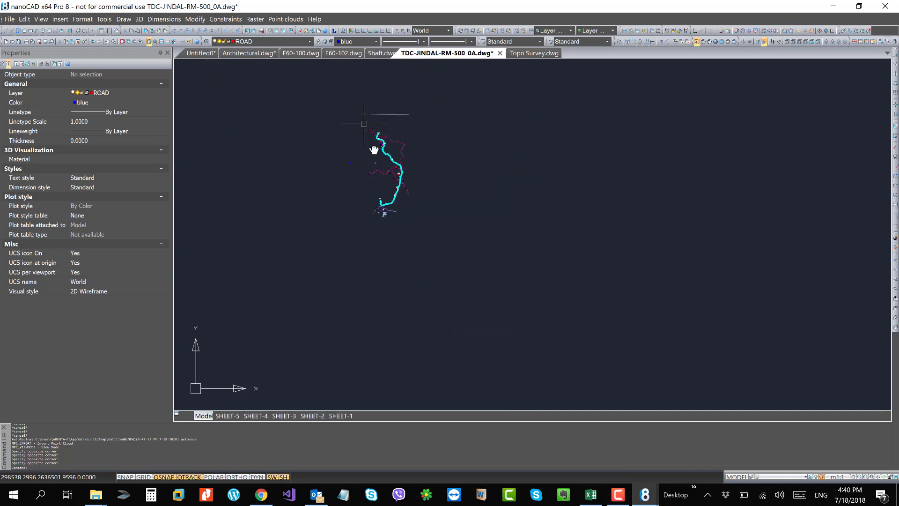
{"action": "scroll", "coordinate": [389, 150], "scroll_direction": "up", "scroll_amount": 1}
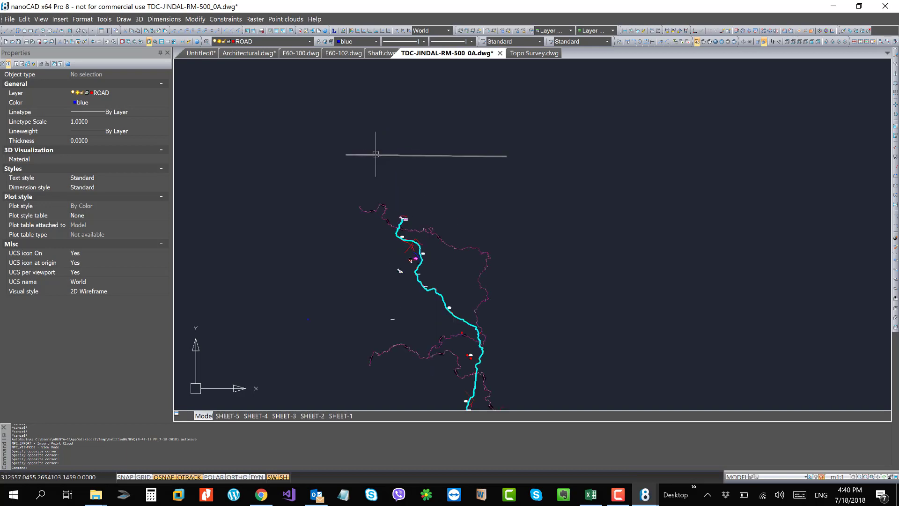
{"action": "scroll", "coordinate": [390, 169], "scroll_direction": "up", "scroll_amount": 4}
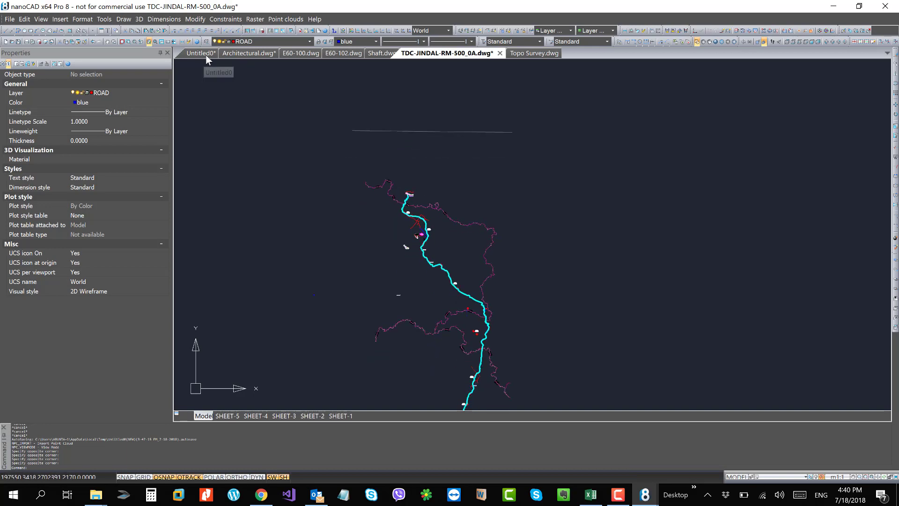
Step: Bring up Architectural.dwg and pan its floor plan down slightly
{"action": "left_click", "coordinate": [243, 54]}
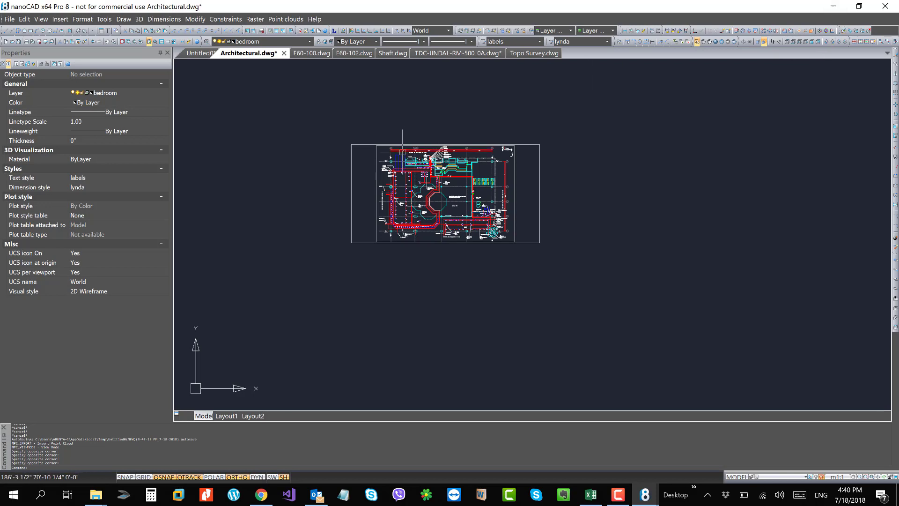
{"action": "mouse_move", "coordinate": [402, 152]}
{"action": "middle_click_drag", "start_coordinate": [321, 133], "coordinate": [319, 155]}
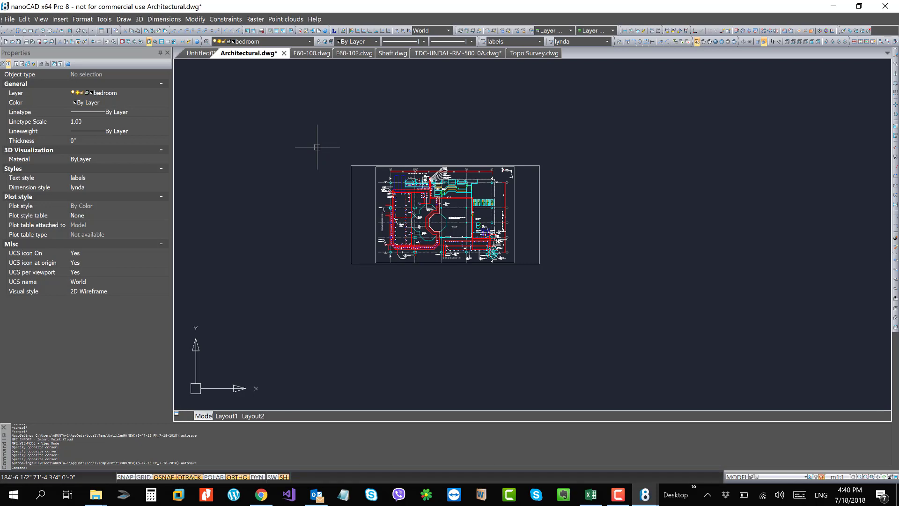
Step: Exit nanoCAD, discarding unsaved changes to Untitled0 and Architectural.dwg
{"action": "left_click", "coordinate": [882, 7]}
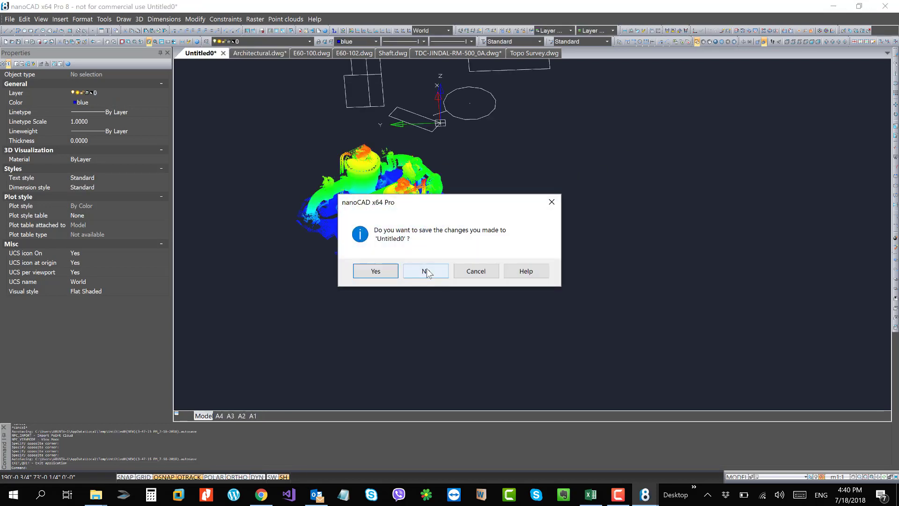
{"action": "left_click", "coordinate": [427, 272]}
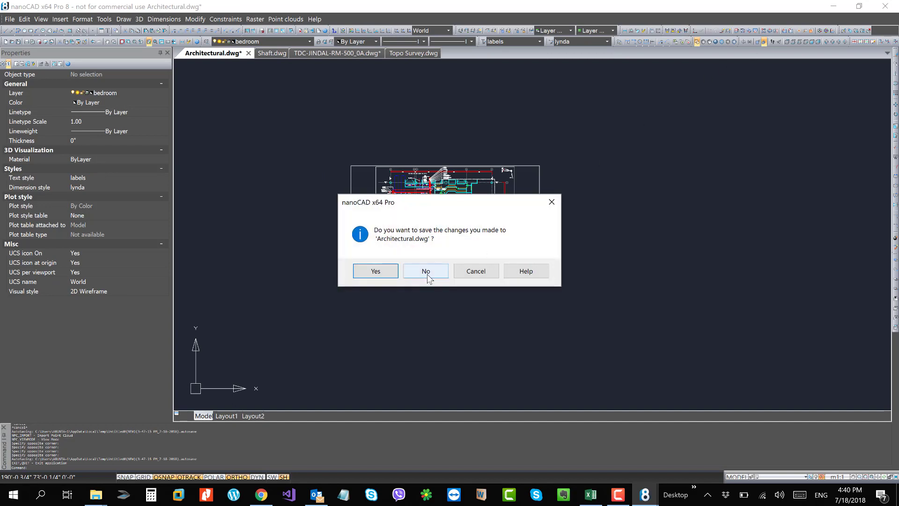
{"action": "left_click", "coordinate": [427, 275]}
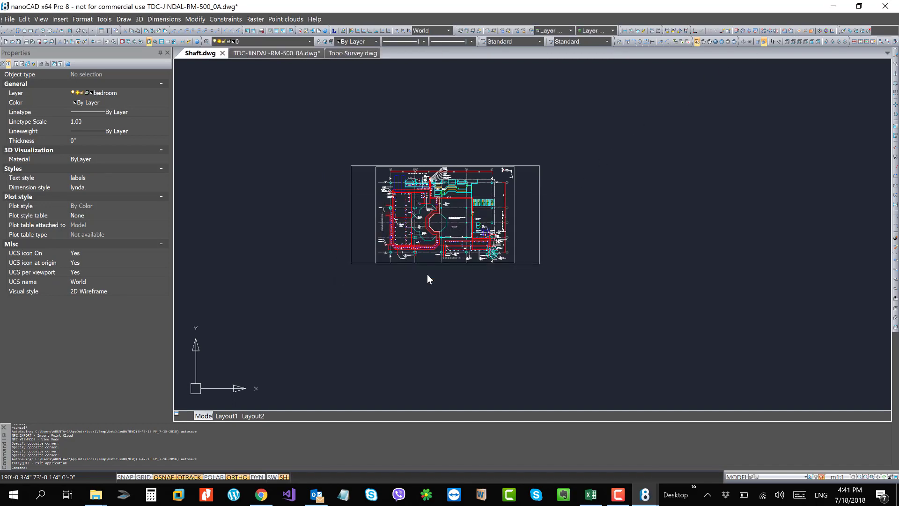